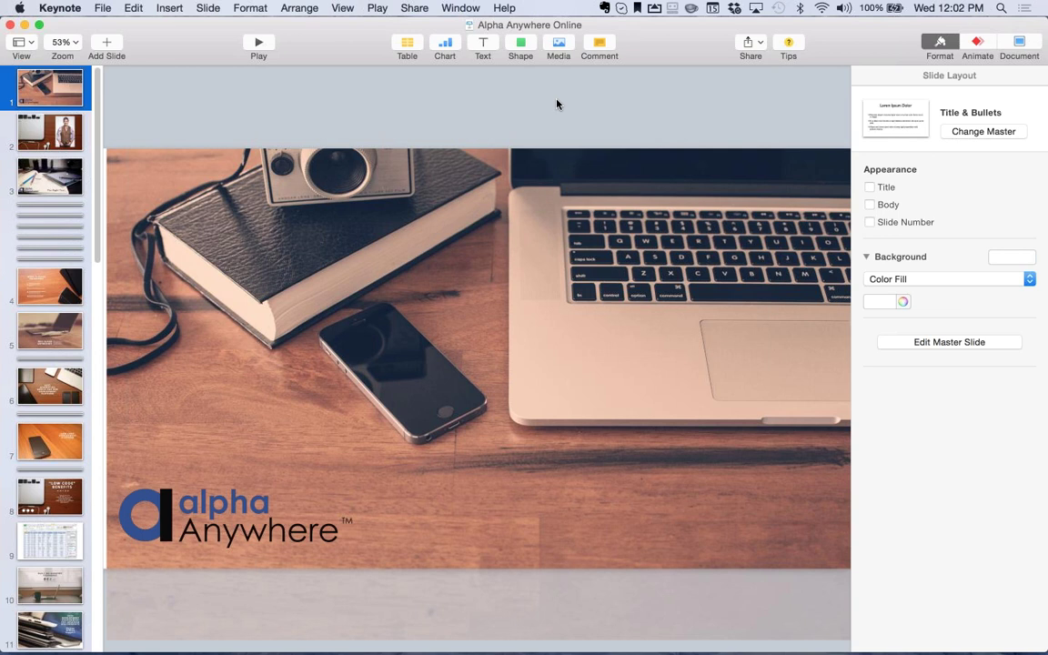
pyautogui.click(50, 133)
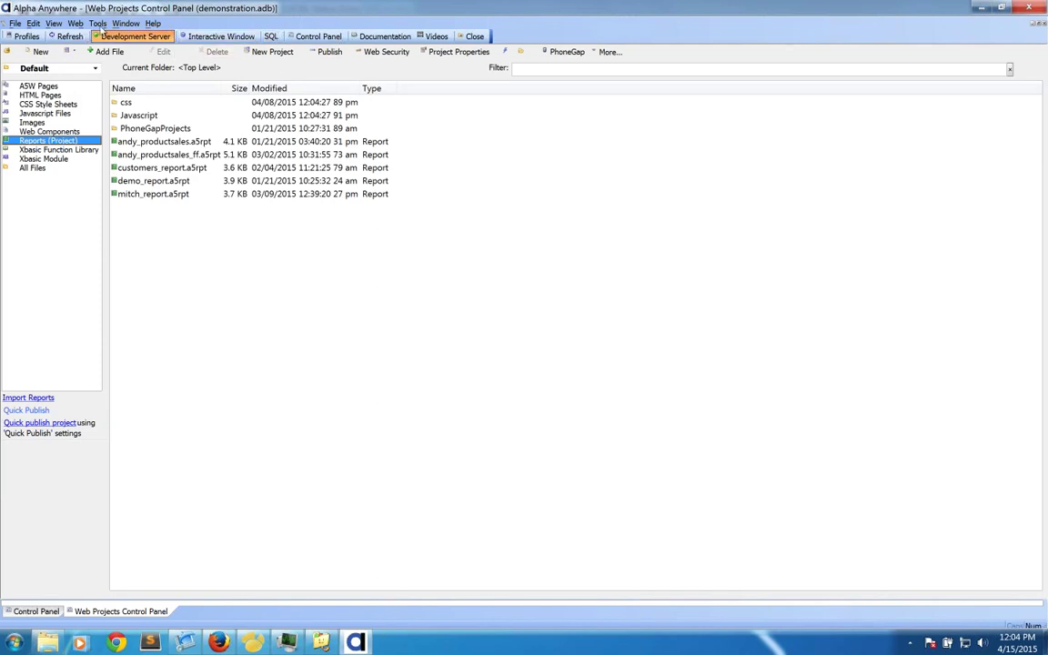
# - Start creating a new project report from the Web Projects Control Panel
pyautogui.click(91, 38)
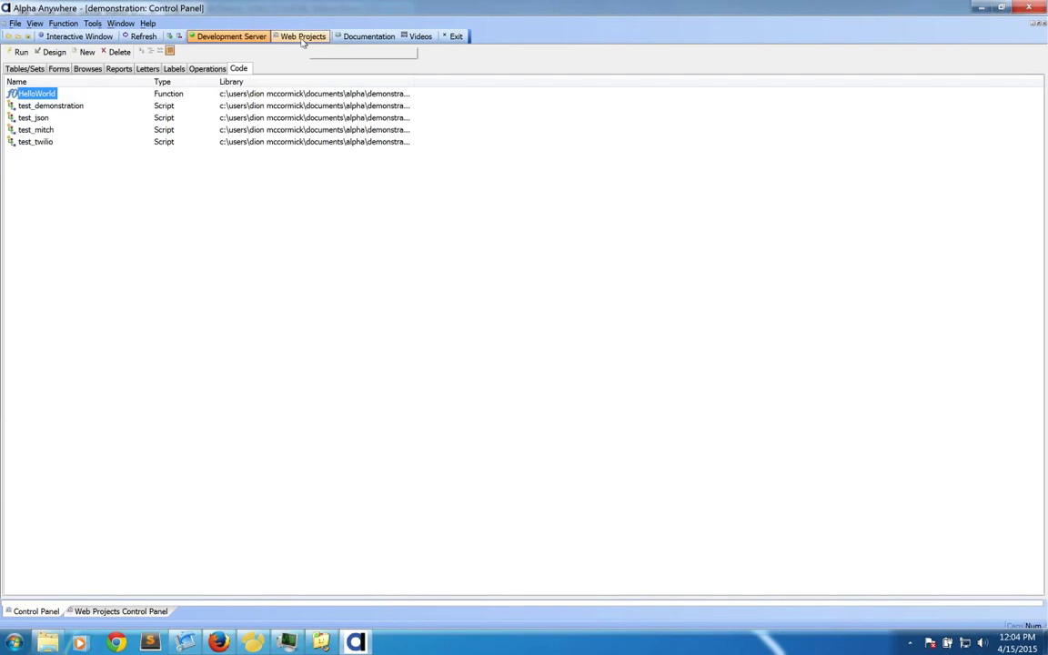
pyautogui.click(303, 38)
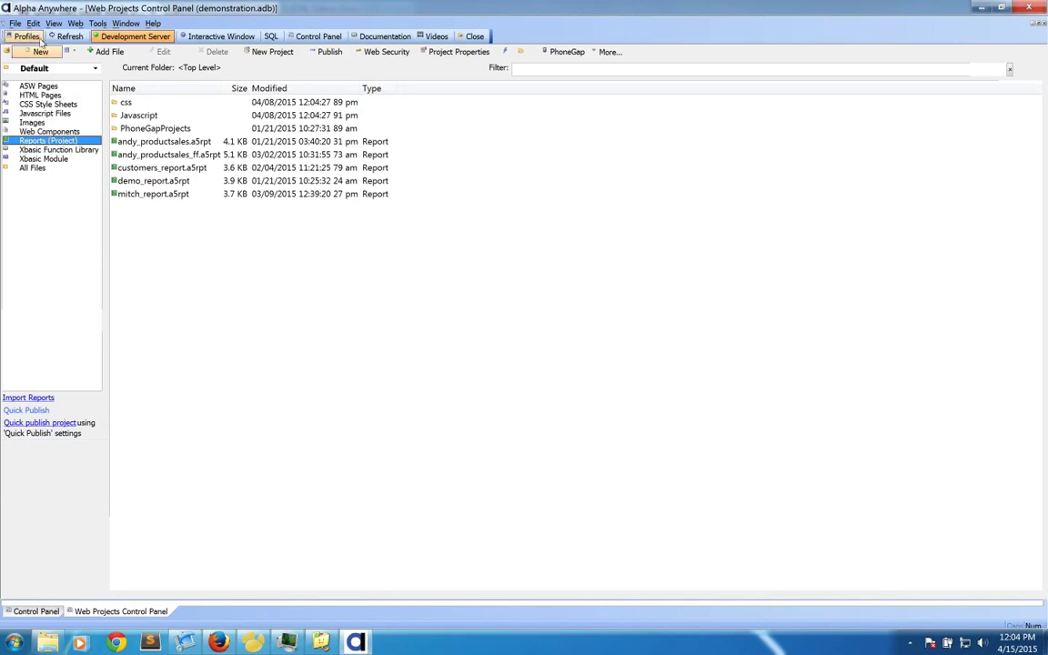
pyautogui.click(40, 51)
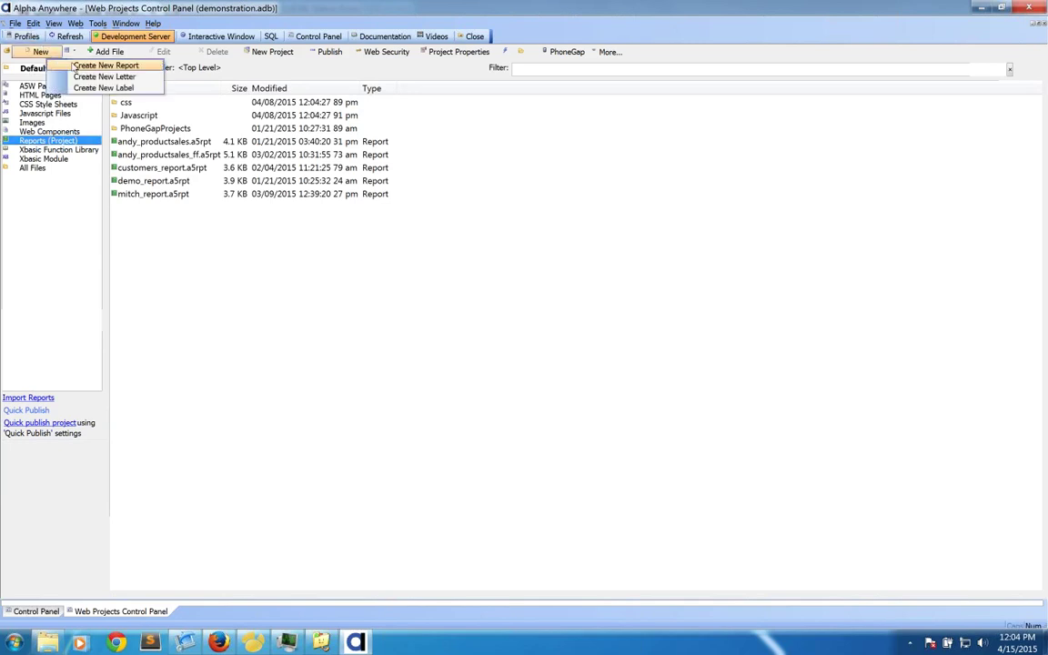
pyautogui.click(138, 65)
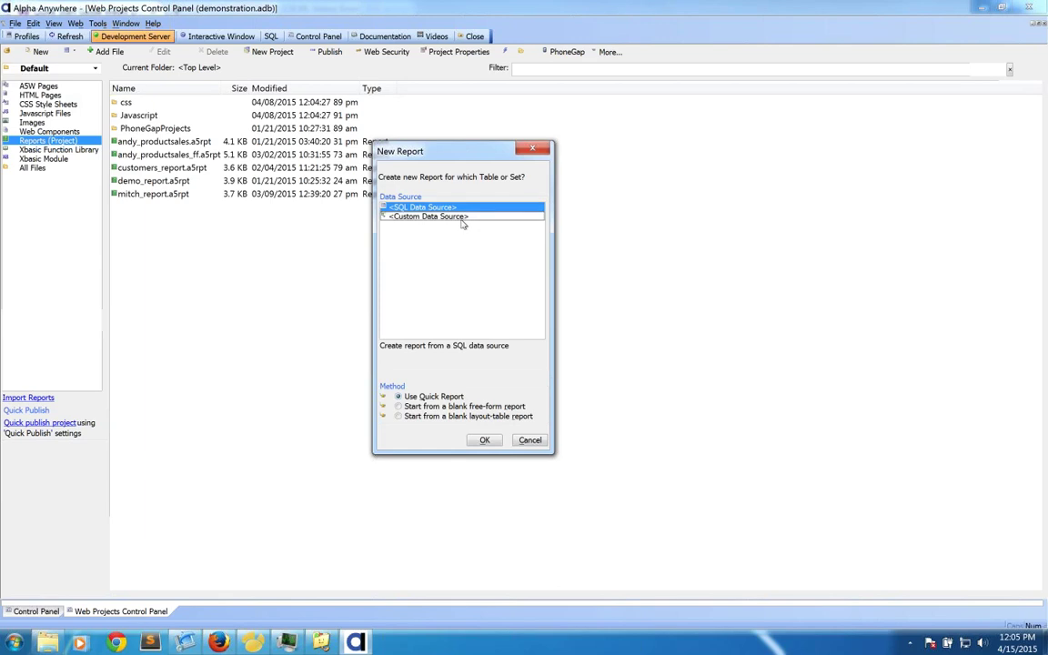
# - Base the new report on the SQL Data Source, using the Quick Report method
pyautogui.click(461, 218)
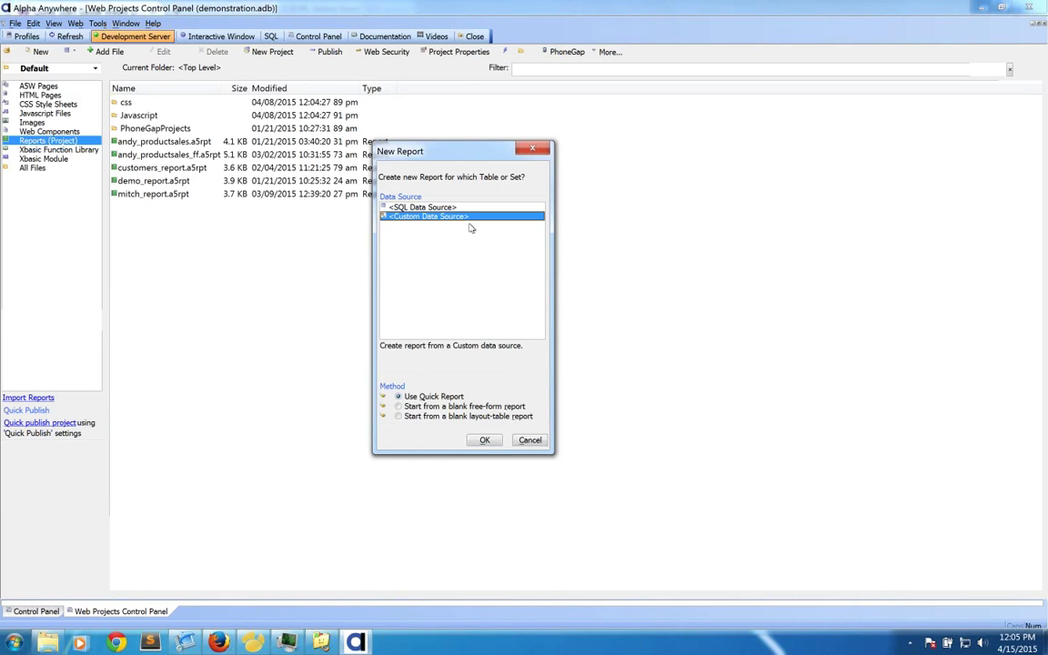
pyautogui.click(423, 207)
pyautogui.click(425, 216)
pyautogui.click(429, 207)
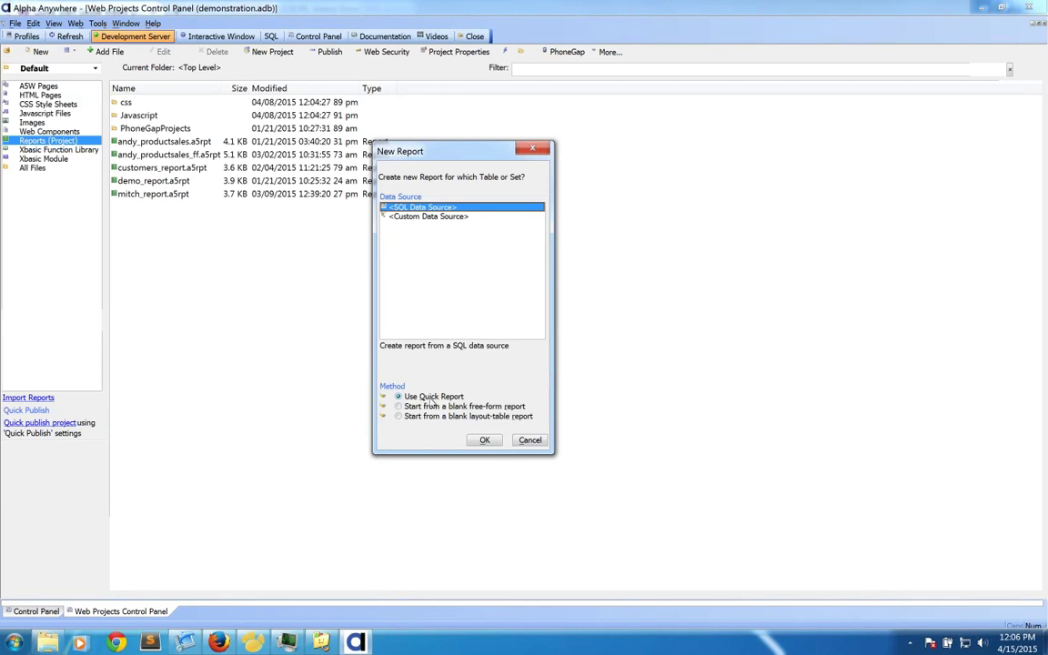
pyautogui.click(485, 439)
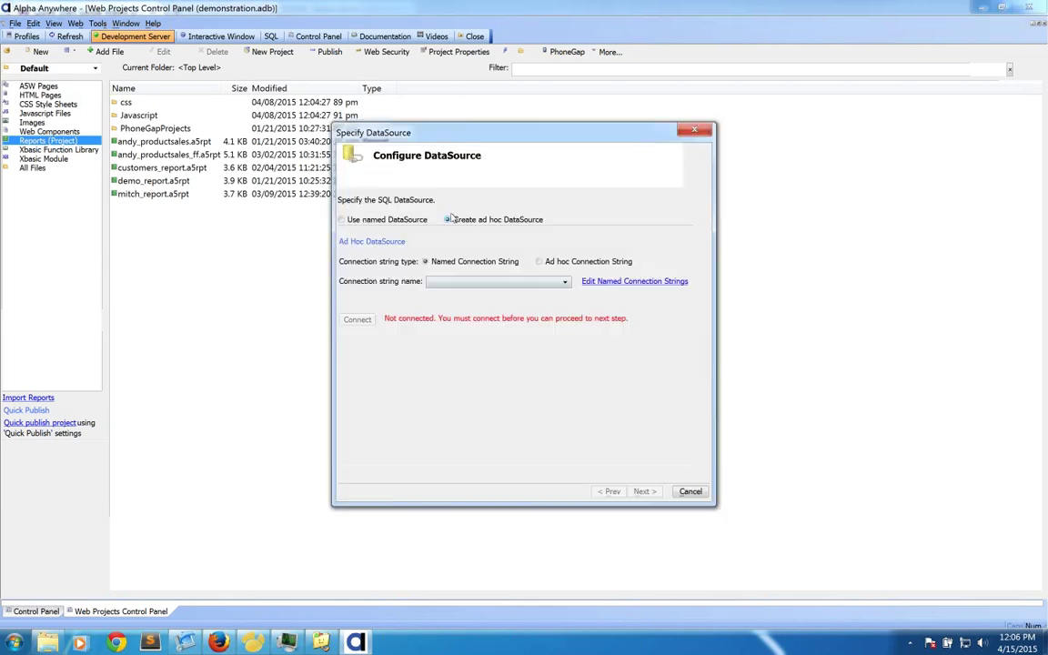
# - Connect the ad hoc data source through the named connection string conn and proceed to the SELECT statement
pyautogui.click(471, 285)
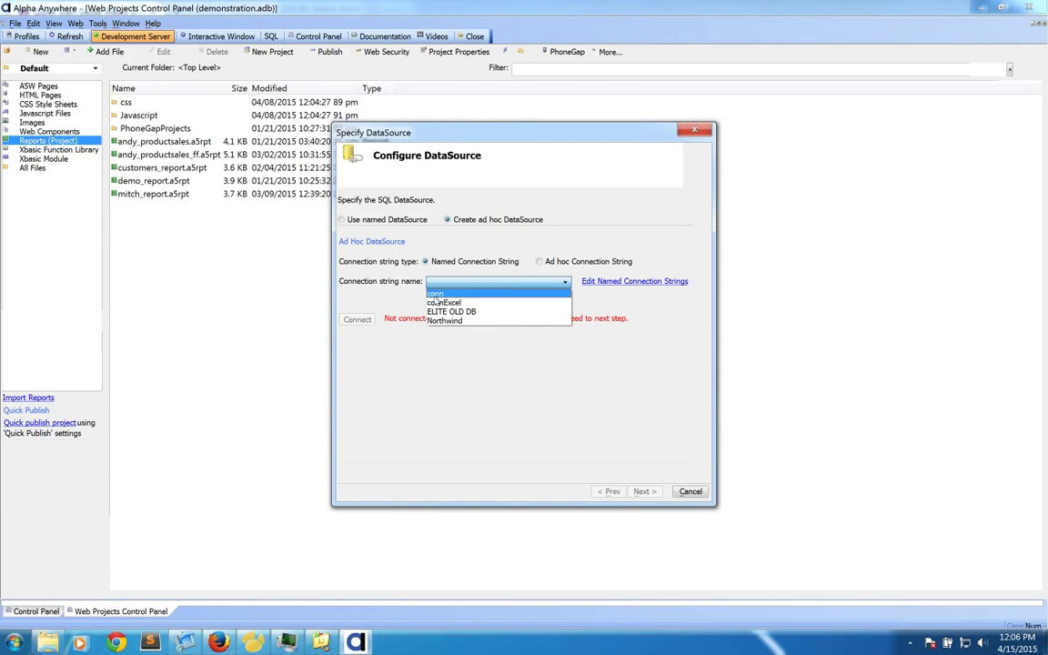
pyautogui.click(442, 296)
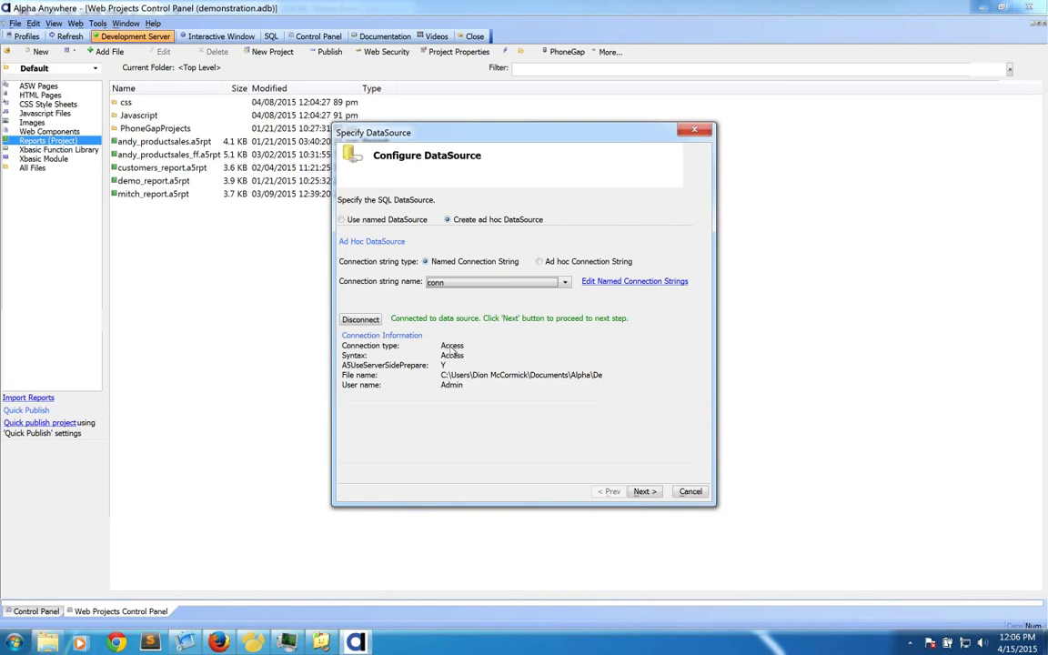
pyautogui.click(473, 281)
pyautogui.click(642, 491)
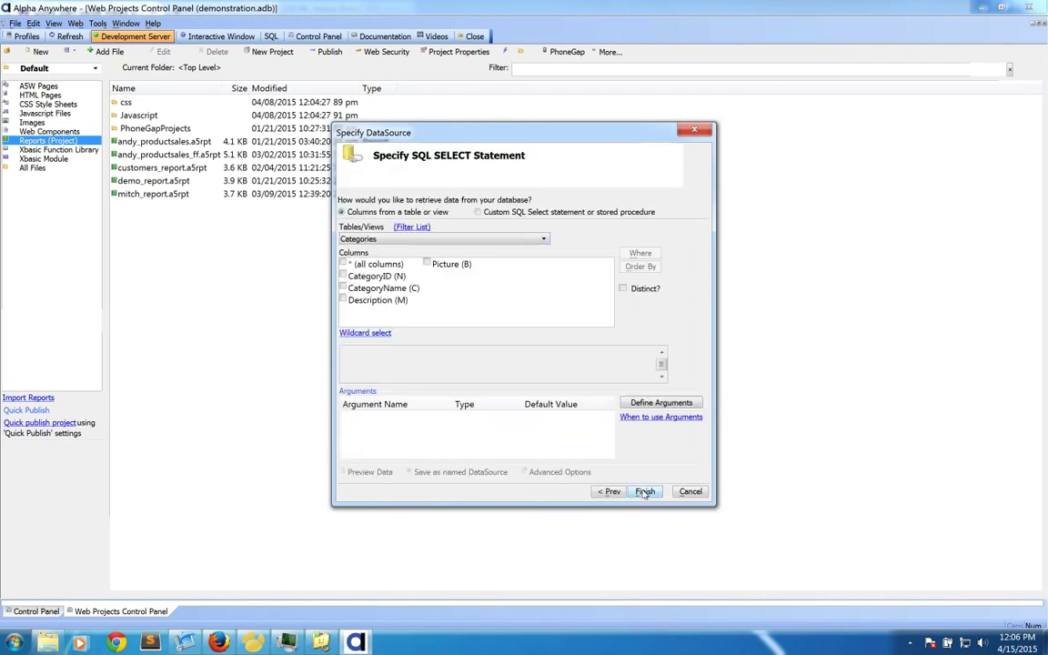
# - Build the SELECT statement to retrieve all columns from the Customers table
pyautogui.click(473, 239)
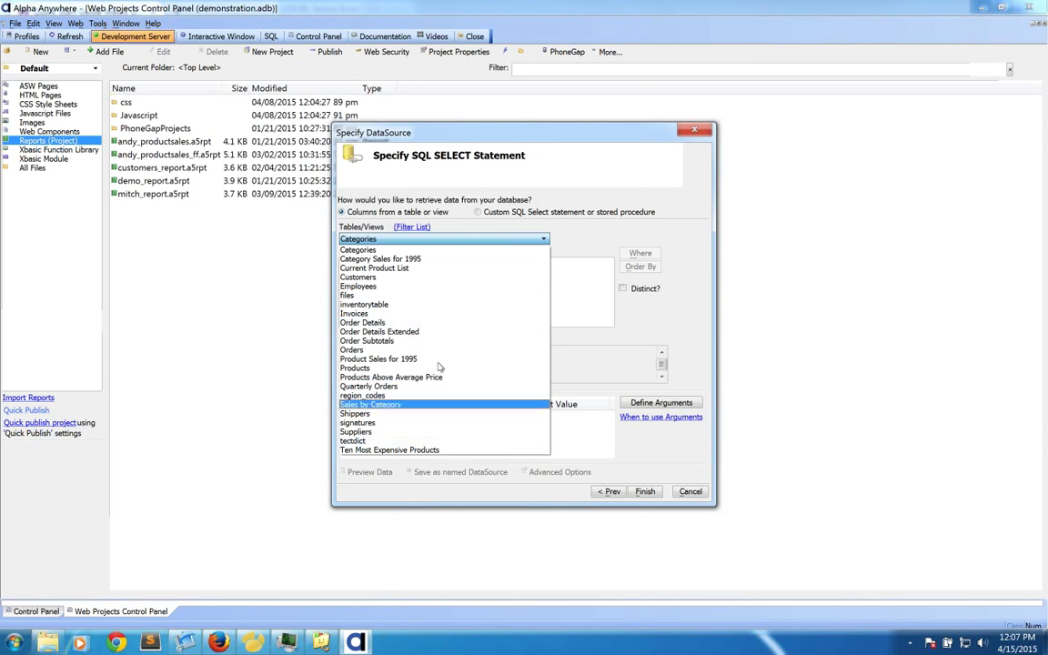
pyautogui.click(422, 278)
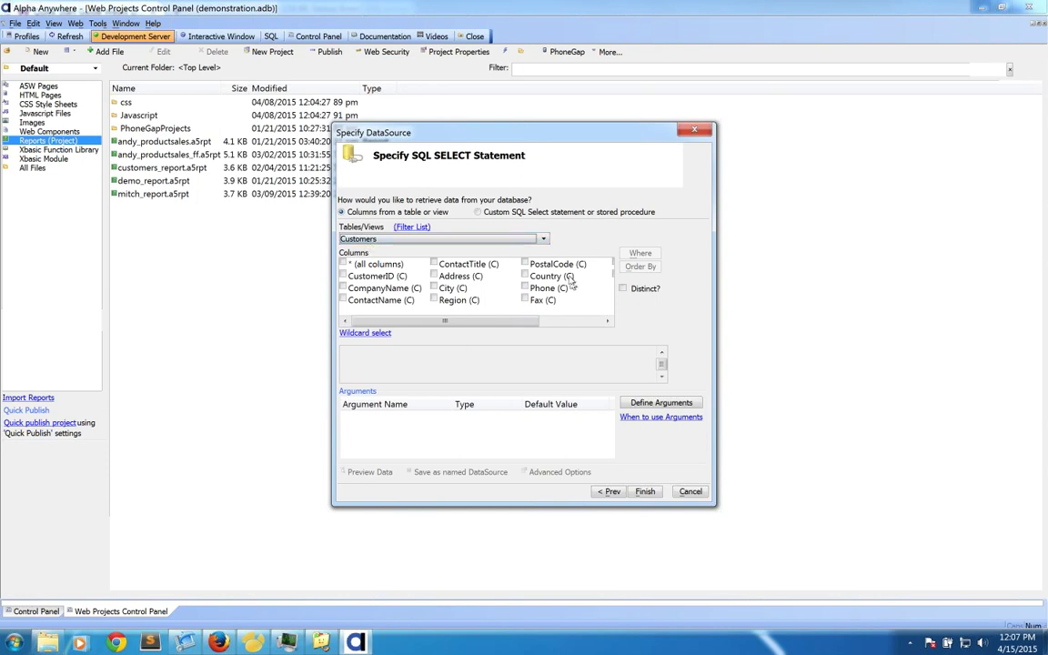
pyautogui.moveTo(414, 320)
pyautogui.mouseDown()
pyautogui.moveTo(478, 321)
pyautogui.moveTo(416, 321)
pyautogui.mouseUp()
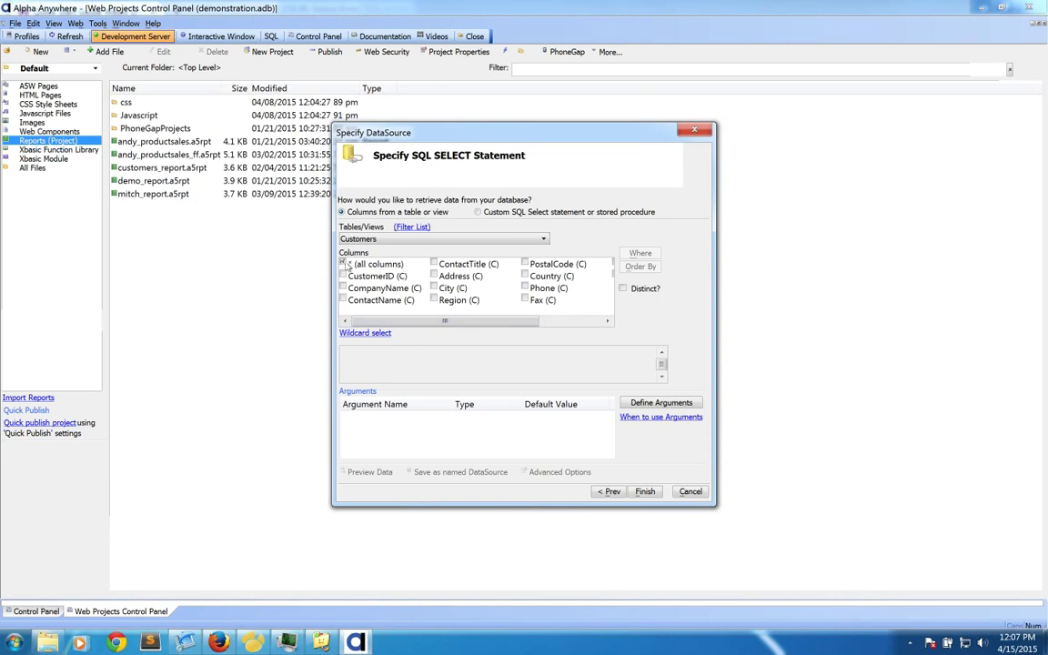
pyautogui.click(375, 265)
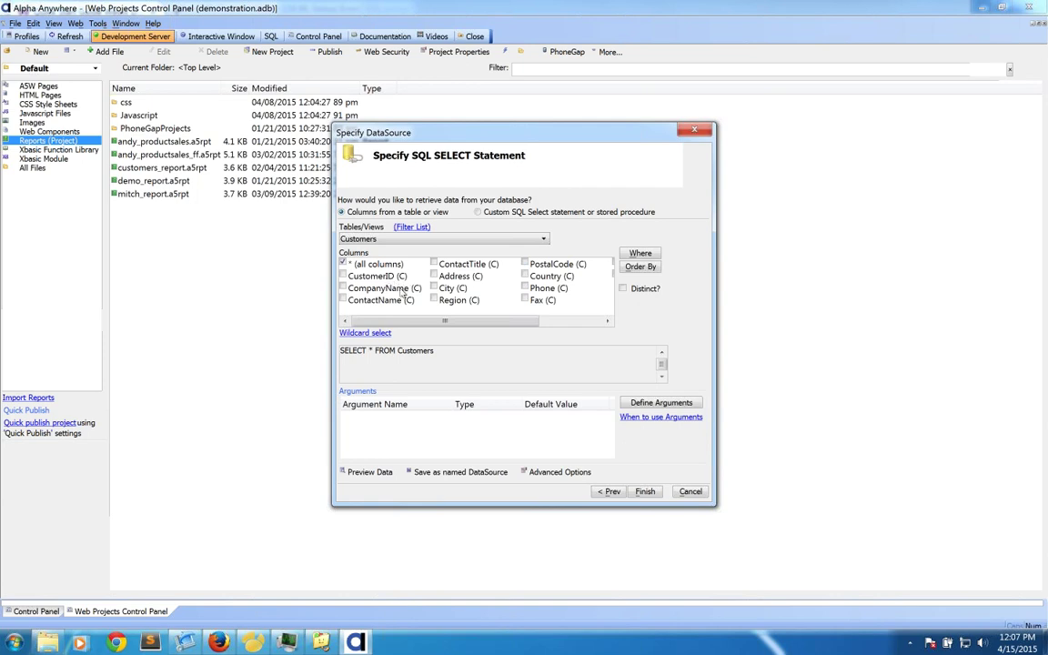
pyautogui.click(640, 254)
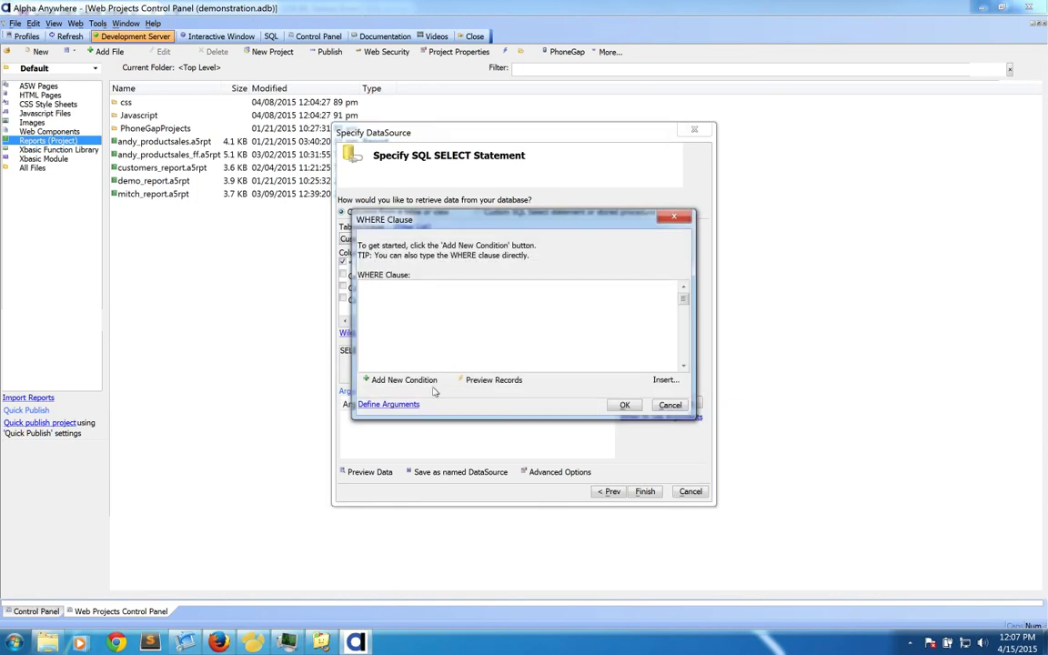
pyautogui.click(404, 380)
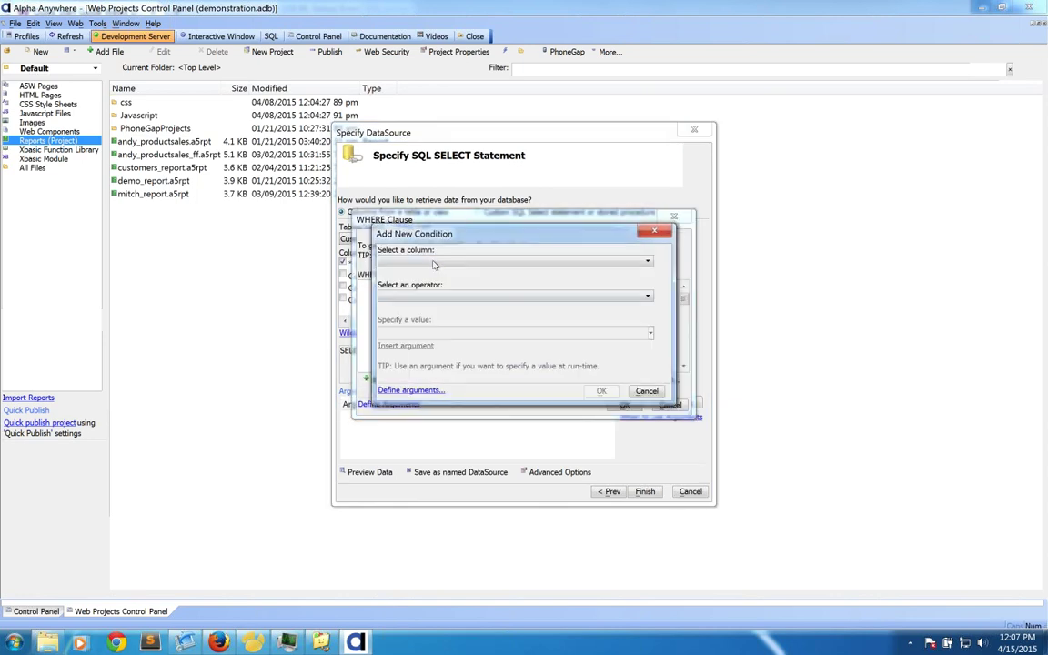
pyautogui.click(435, 262)
pyautogui.click(434, 344)
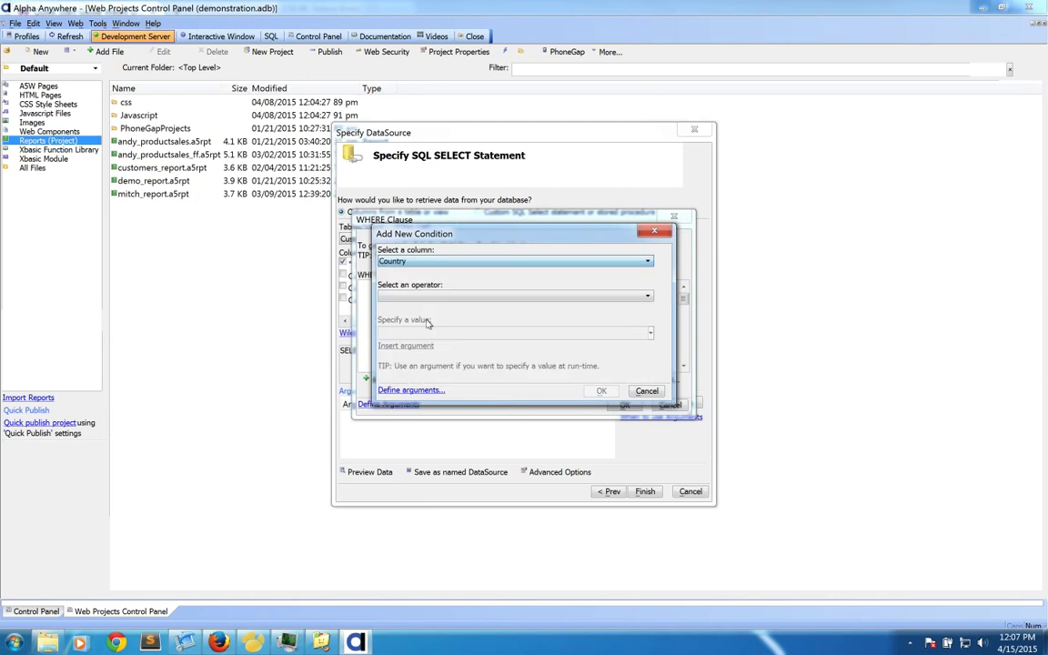
pyautogui.click(428, 295)
pyautogui.click(427, 306)
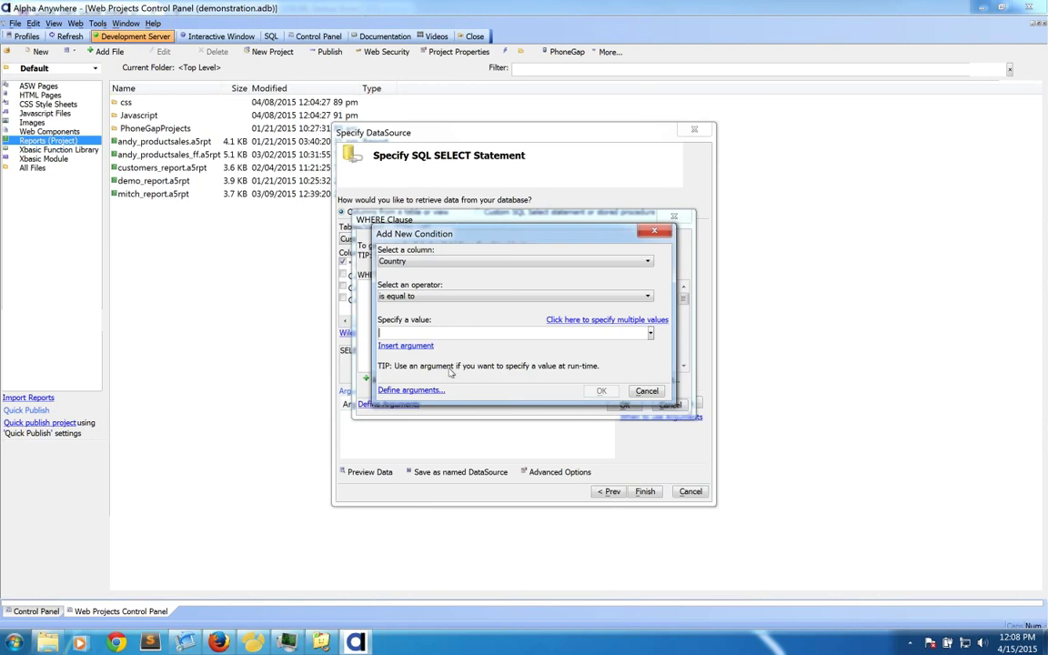
pyautogui.click(647, 390)
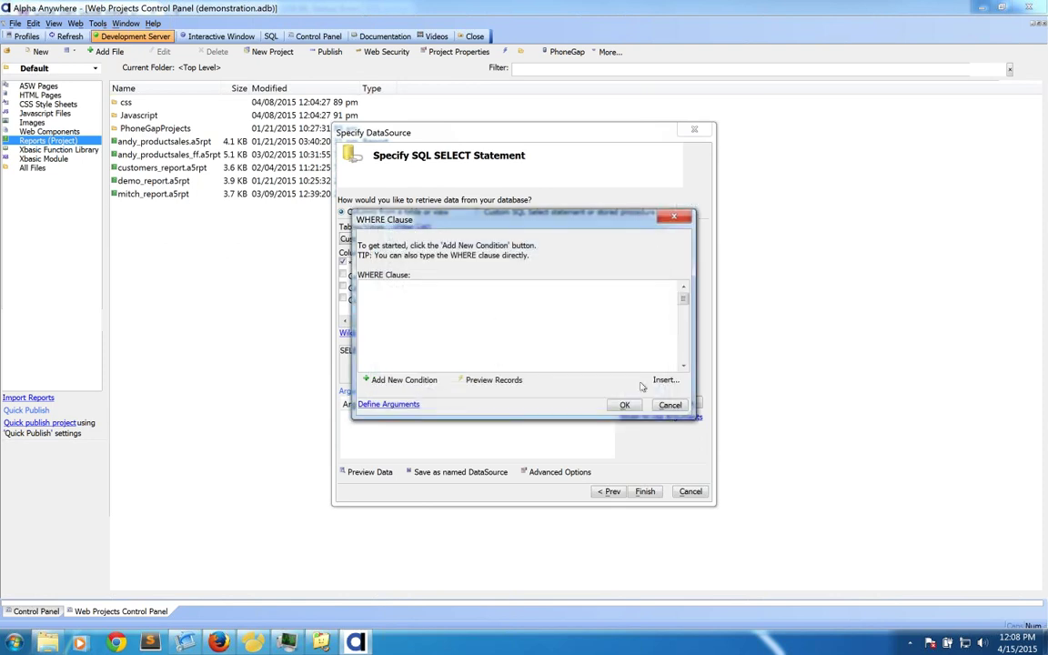
pyautogui.click(670, 405)
pyautogui.moveTo(442, 354); pyautogui.dragTo(304, 344)
pyautogui.click(413, 353)
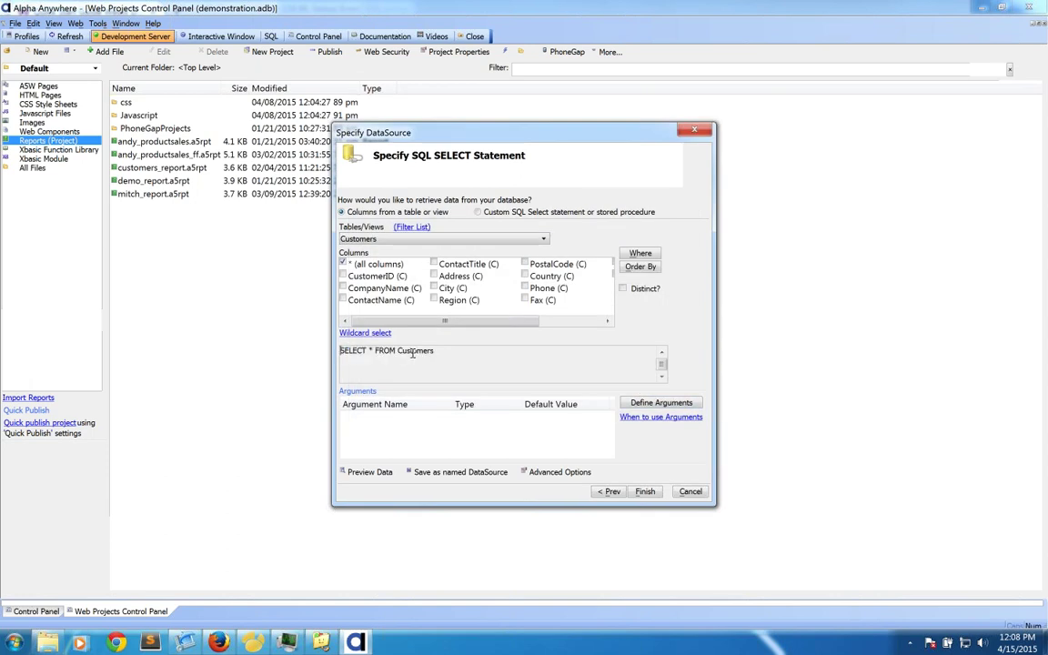
pyautogui.doubleClick(413, 353)
# - Add a WHERE condition to the query requiring that City is equal to London
pyautogui.click(640, 253)
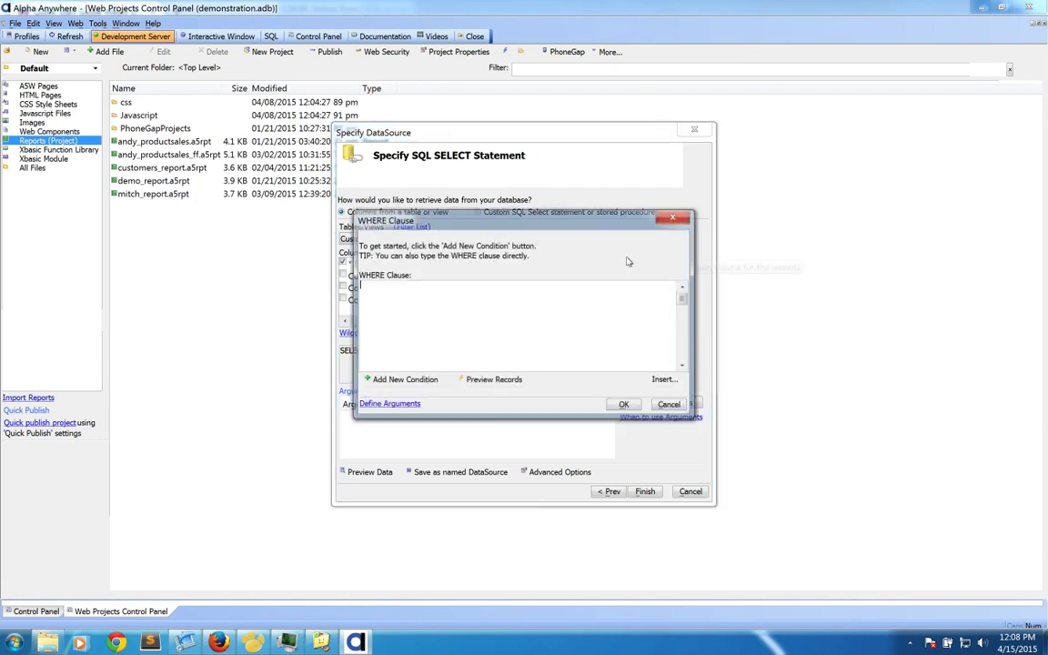
pyautogui.click(422, 381)
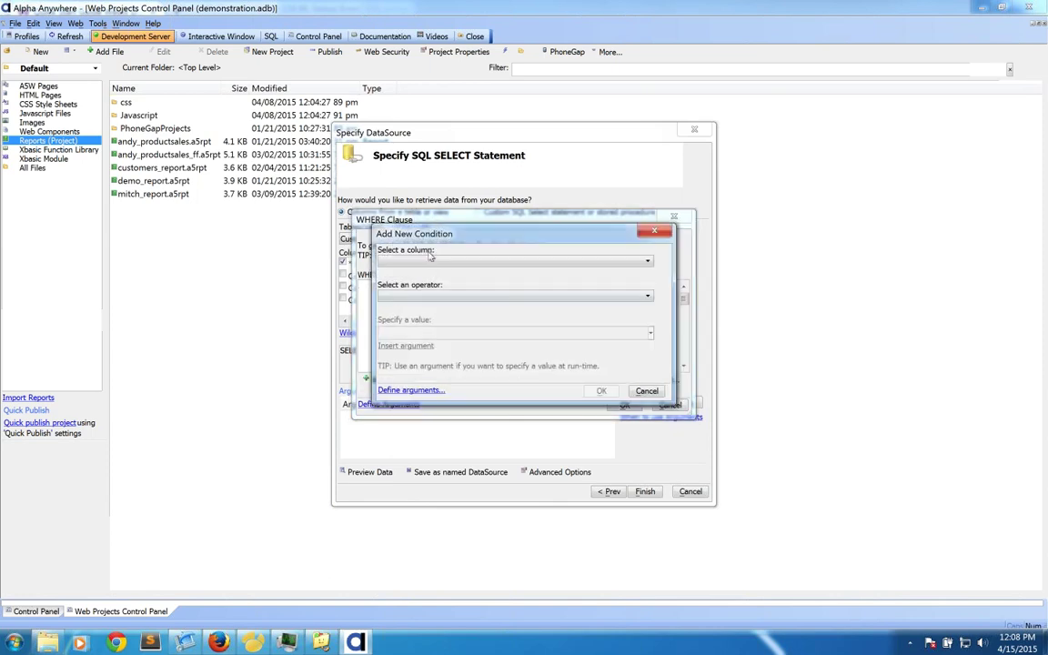
pyautogui.click(430, 262)
pyautogui.click(400, 323)
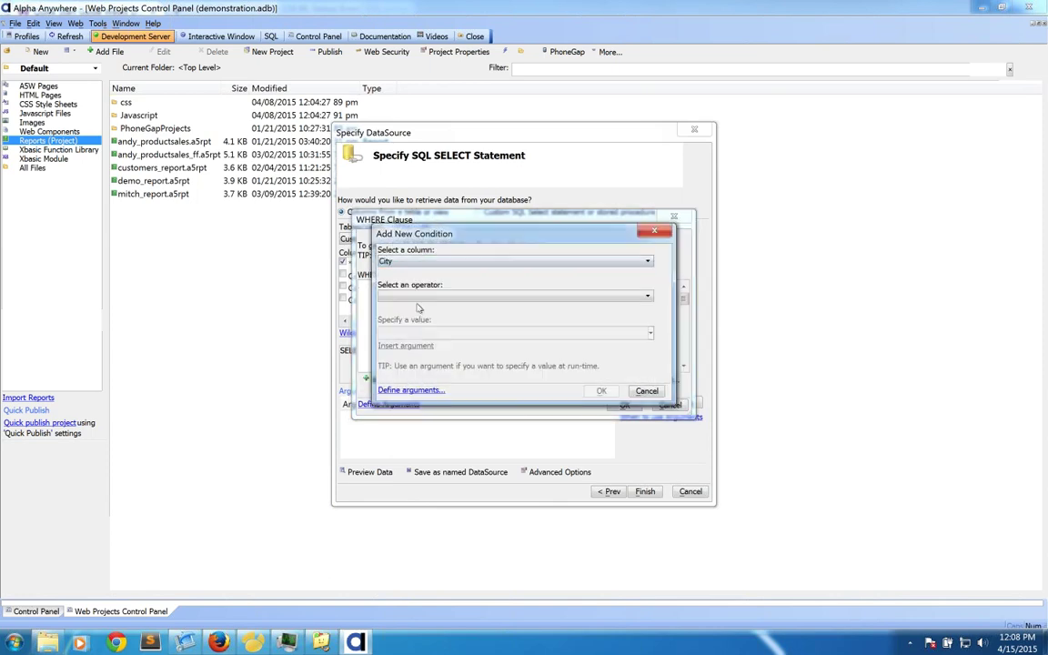
pyautogui.click(417, 297)
pyautogui.click(417, 302)
pyautogui.click(415, 332)
pyautogui.write('Lod')
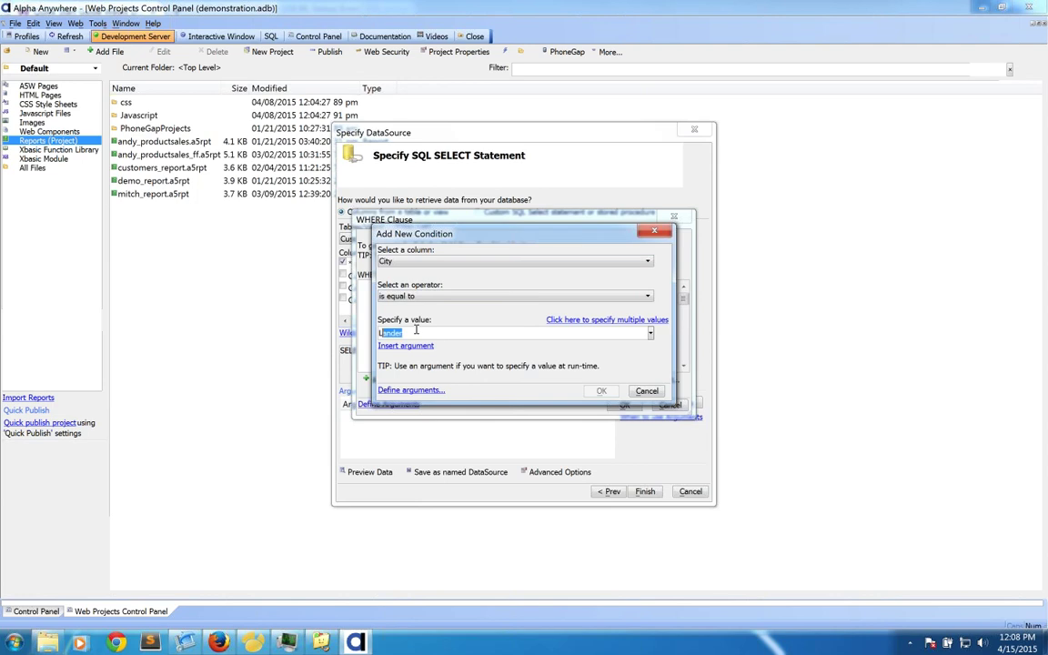
pyautogui.write('don')
pyautogui.click(651, 334)
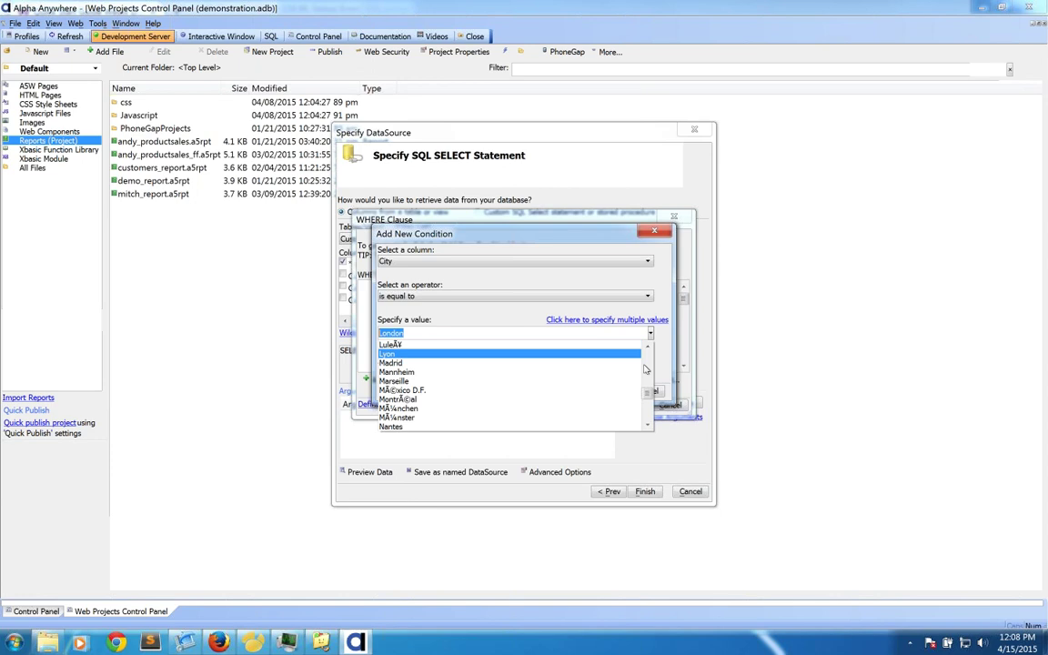
pyautogui.moveTo(650, 390)
pyautogui.mouseDown()
pyautogui.moveTo(648, 370)
pyautogui.moveTo(643, 404)
pyautogui.moveTo(647, 368)
pyautogui.moveTo(647, 382)
pyautogui.mouseUp()
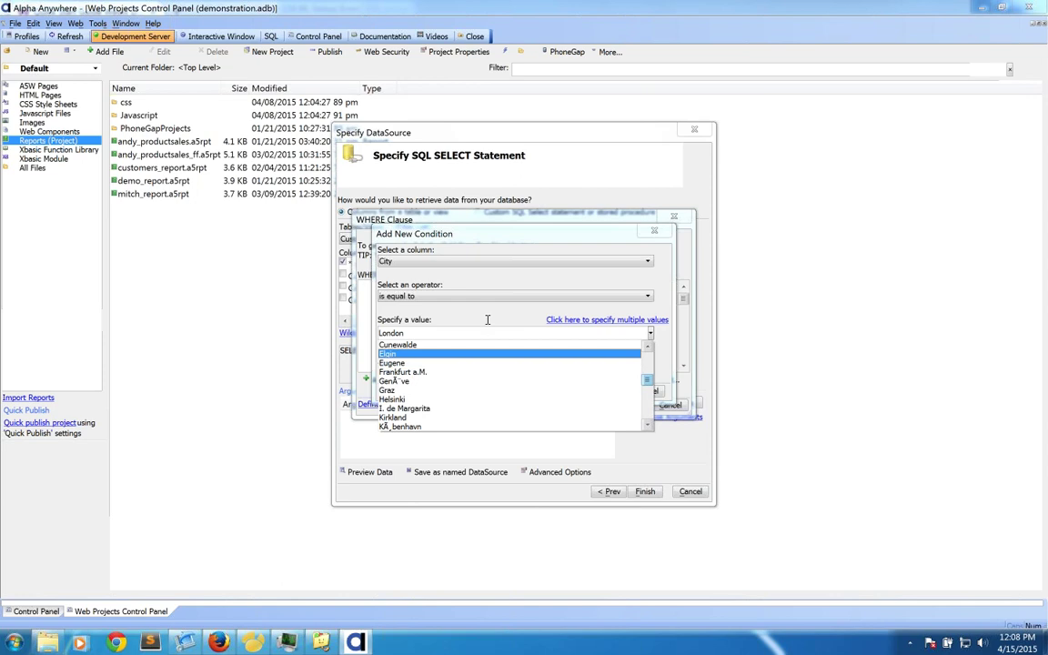
pyautogui.click(658, 361)
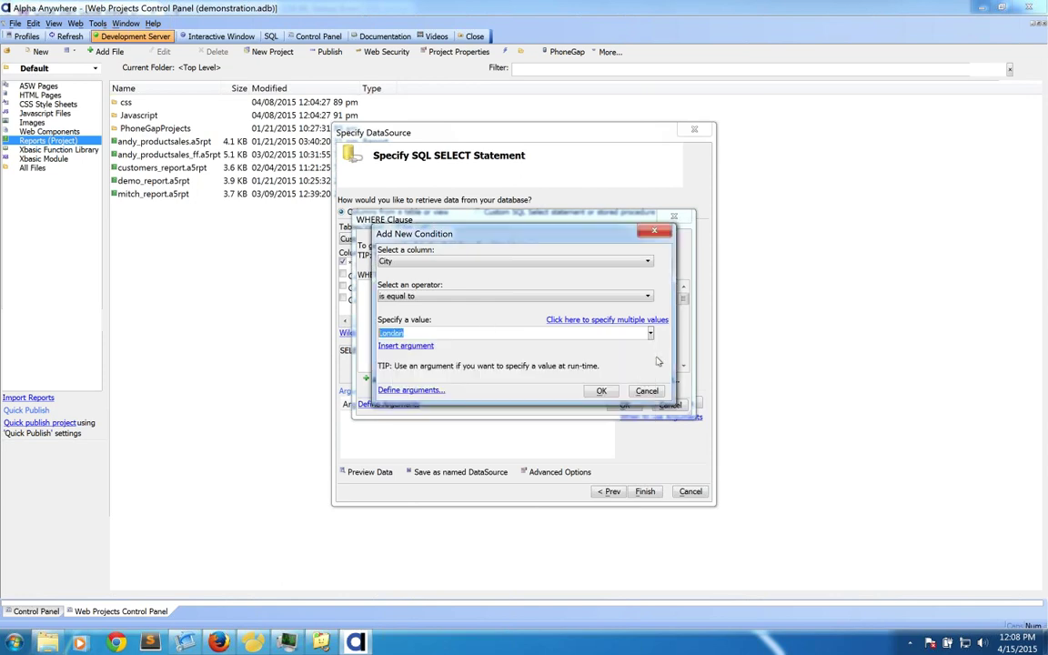
pyautogui.click(602, 390)
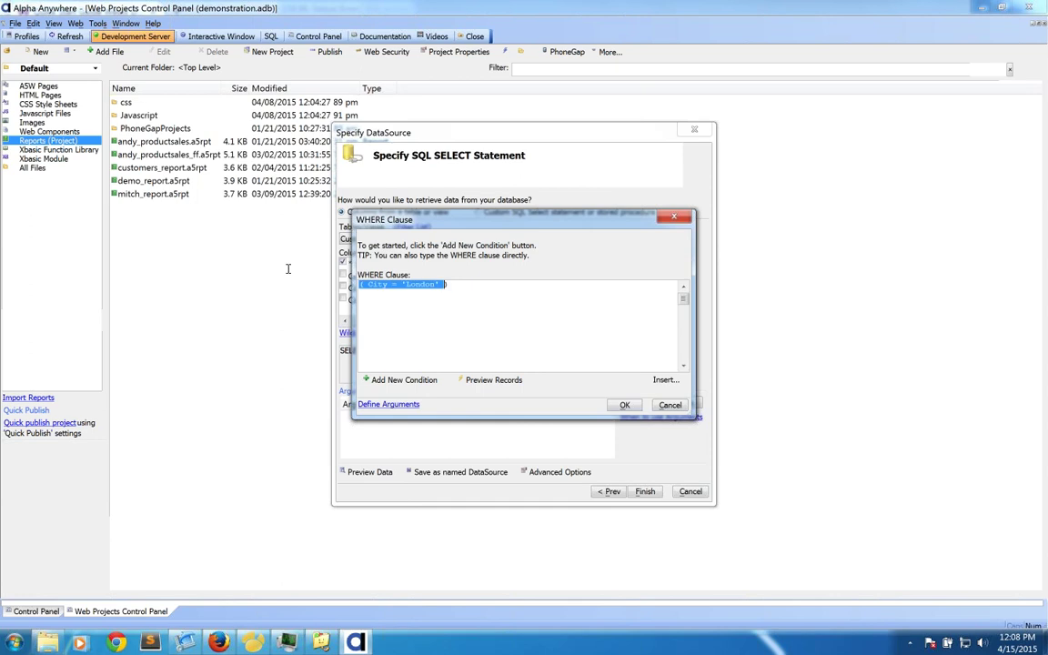
# - Delete the City condition from the WHERE clause and accept the empty clause
pyautogui.moveTo(499, 290); pyautogui.dragTo(408, 285)
pyautogui.hotkey('ctrl', 'a')
pyautogui.press('BackSpace')
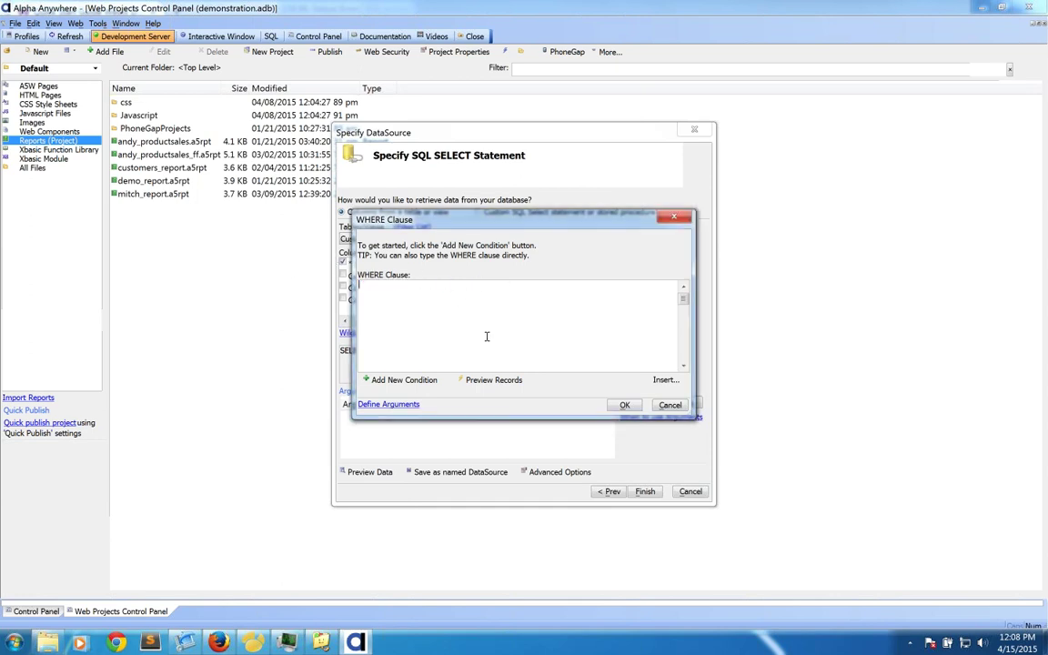
pyautogui.click(624, 405)
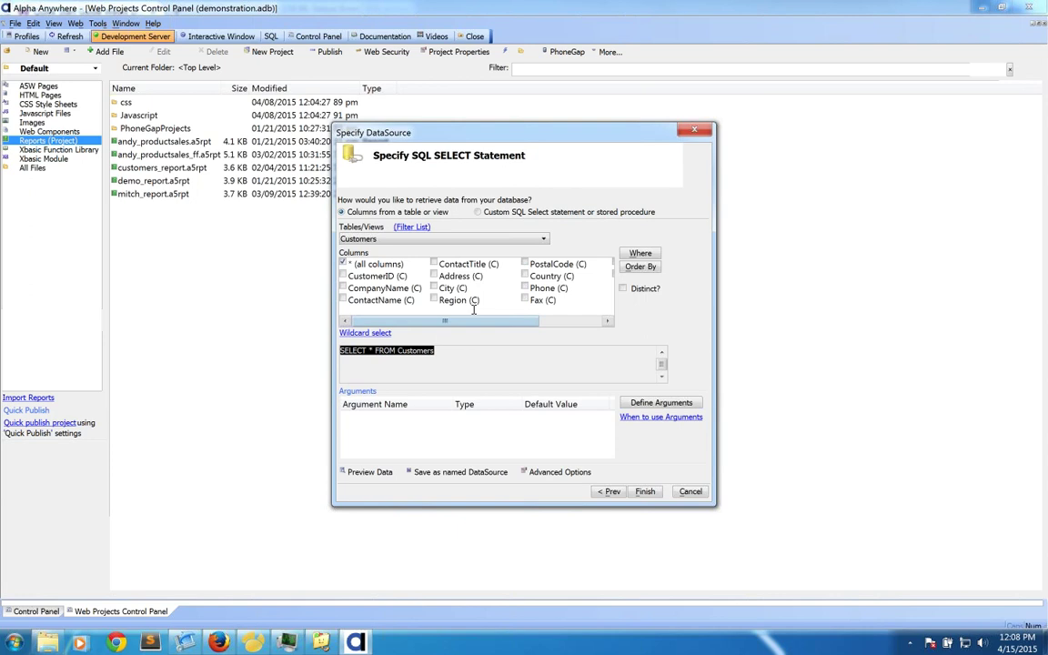
# - Finish the data source definition and accept a design-time maximum of 0 so all records are retrieved
pyautogui.click(644, 491)
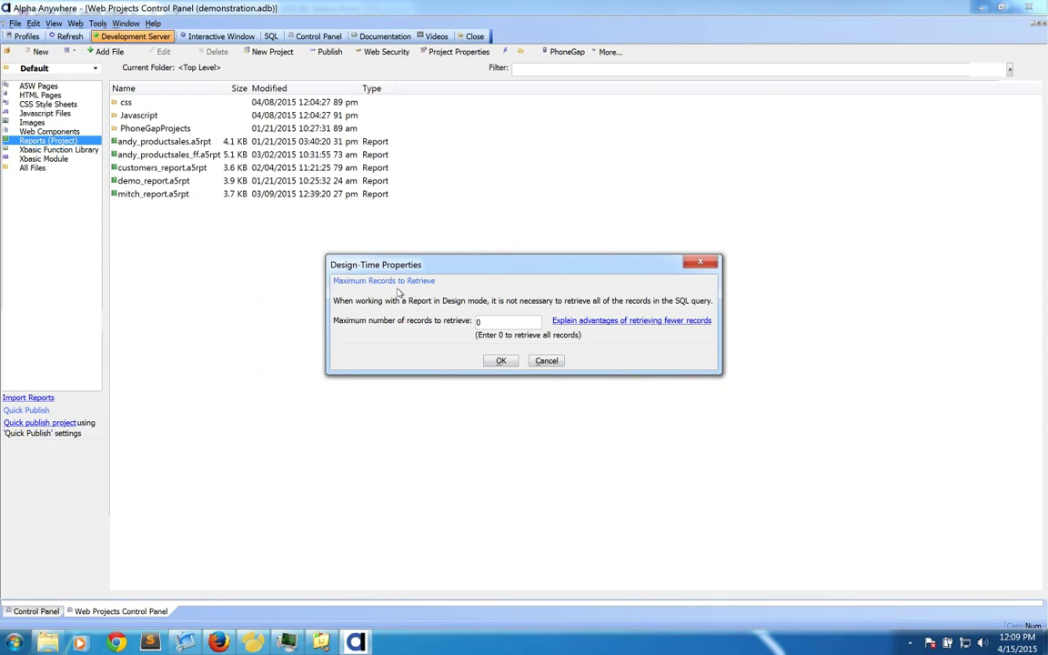
pyautogui.click(501, 360)
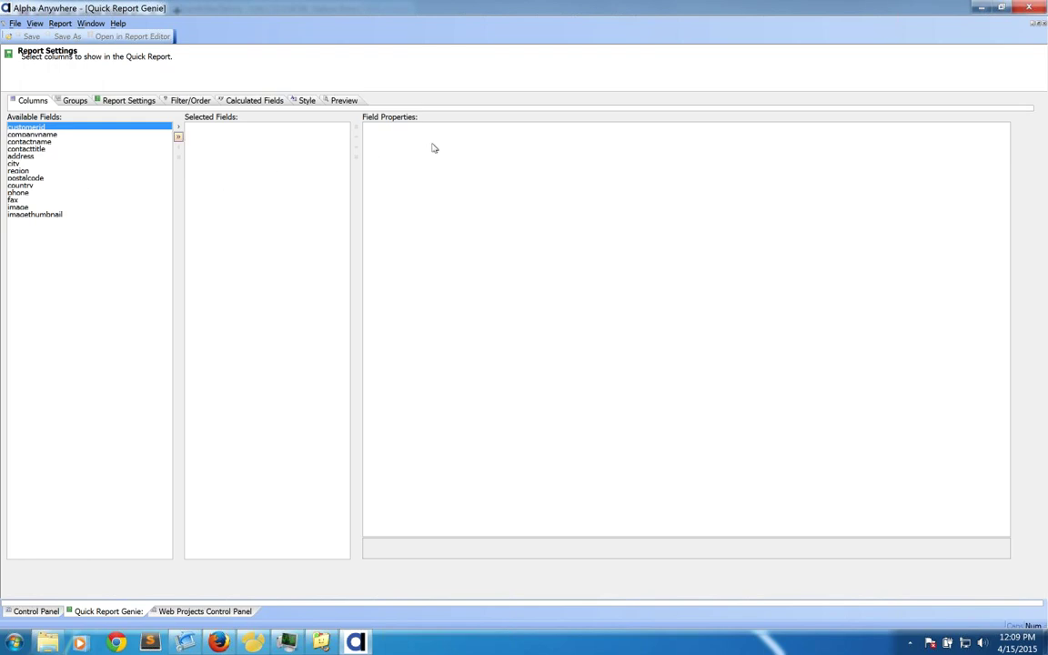
# - Add the companyname, contactname and phone fields to the report's columns
pyautogui.click(47, 134)
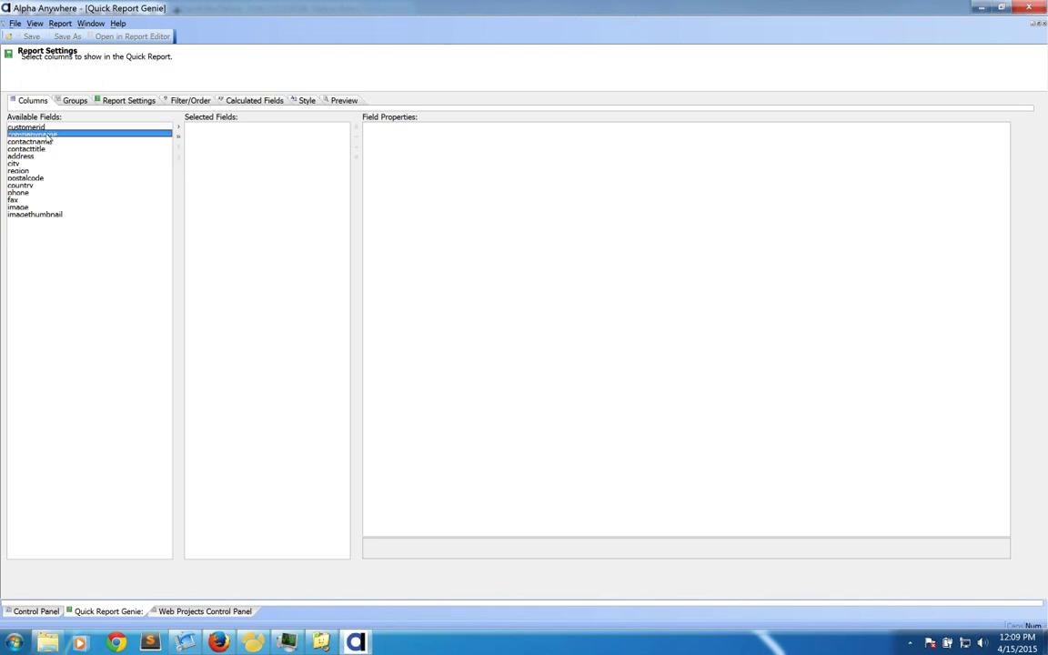
pyautogui.doubleClick(47, 135)
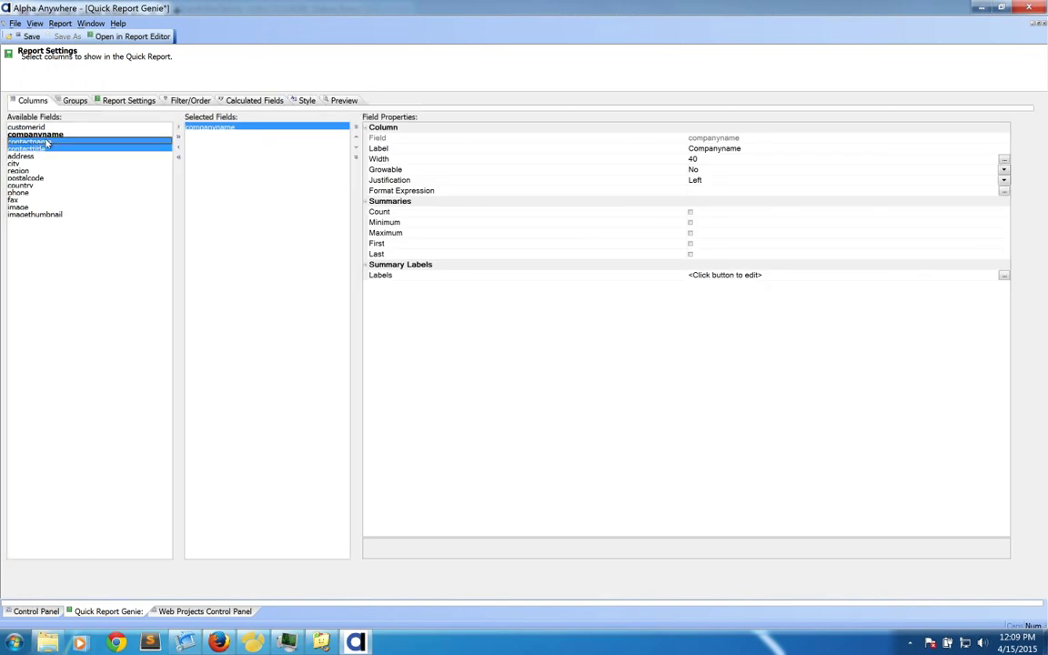
pyautogui.doubleClick(35, 142)
pyautogui.doubleClick(40, 192)
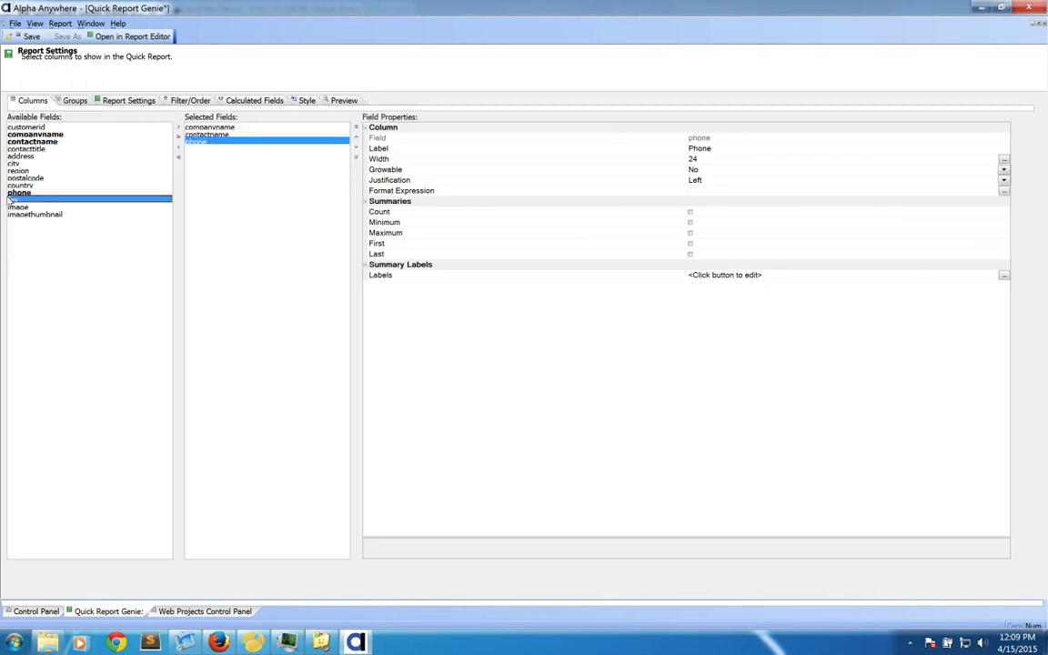
# - Preview the report and enlarge the page to examine the three-column listing
pyautogui.click(342, 106)
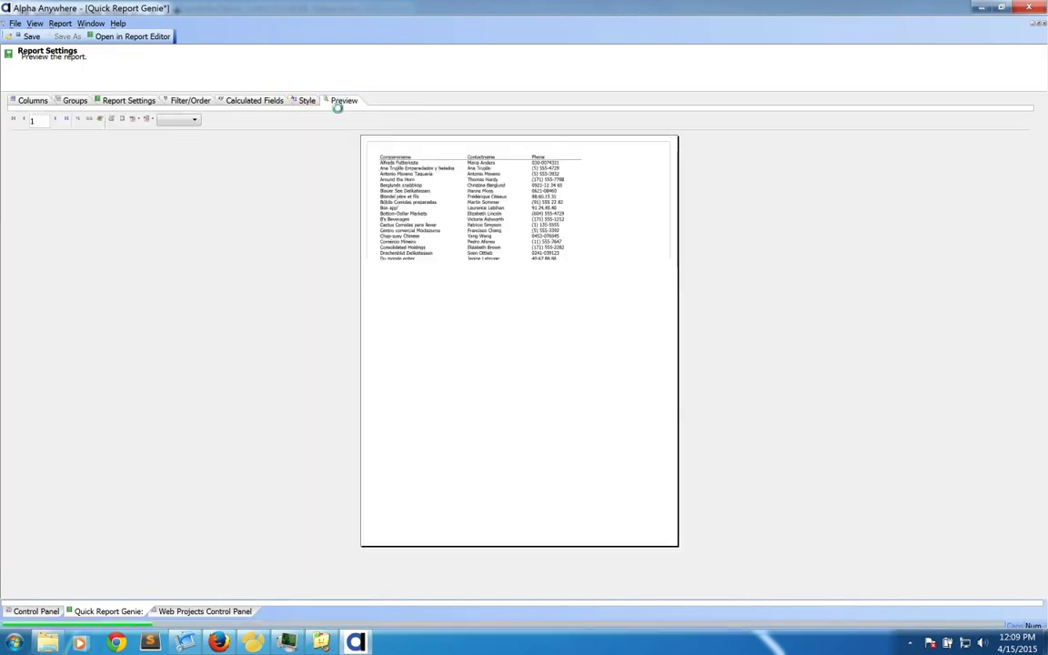
pyautogui.click(406, 199)
pyautogui.scroll(2, 56, 314)
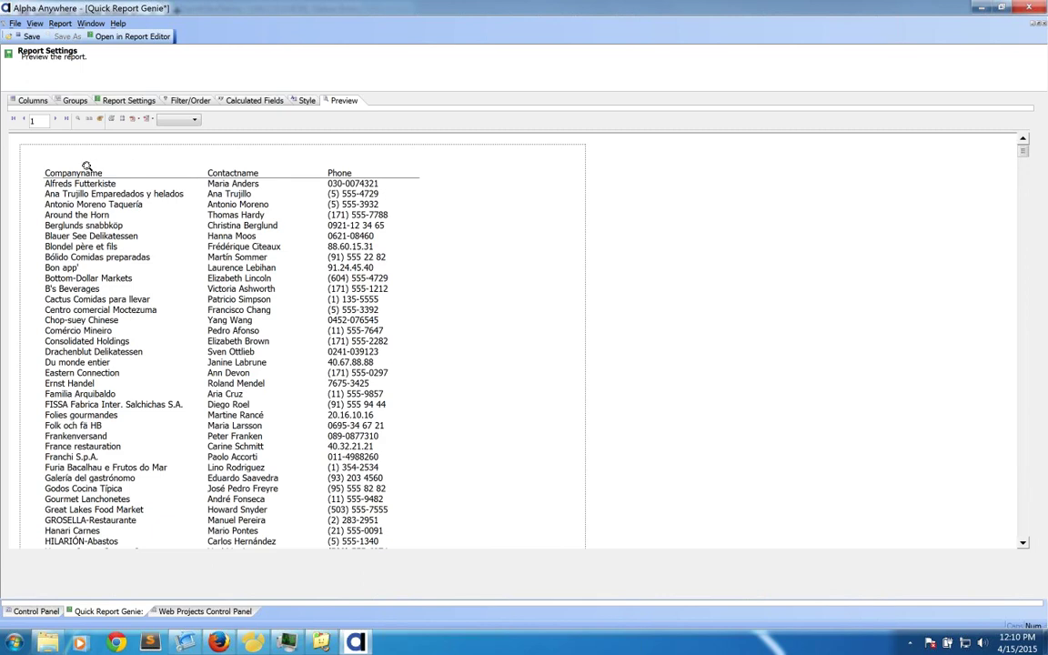
# - Set the report title to "Company Phone List" in the report settings
pyautogui.click(35, 101)
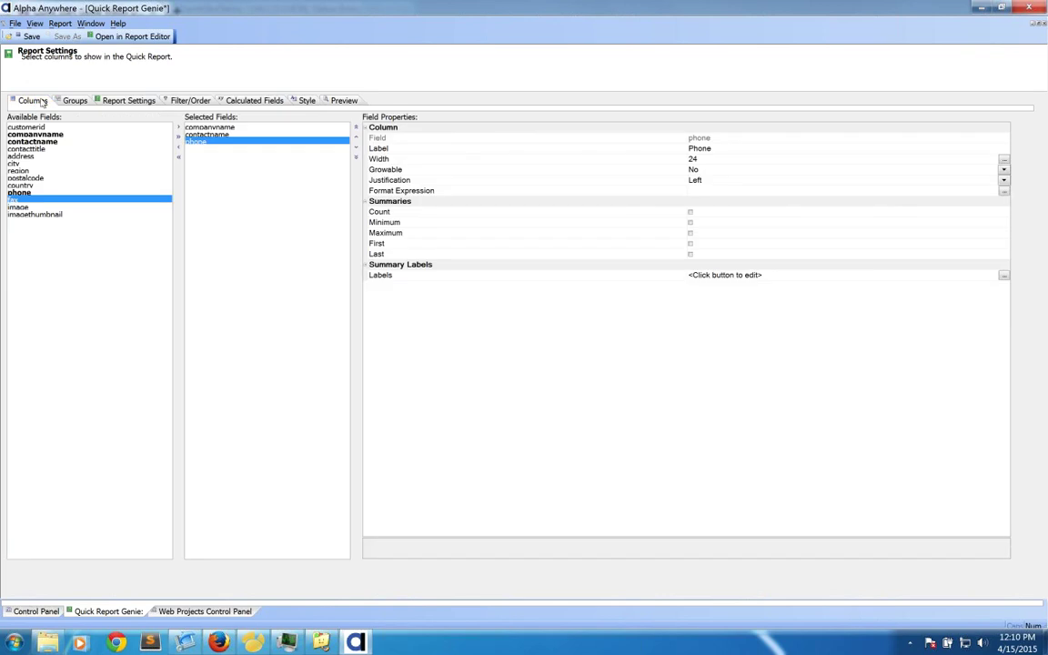
pyautogui.click(127, 101)
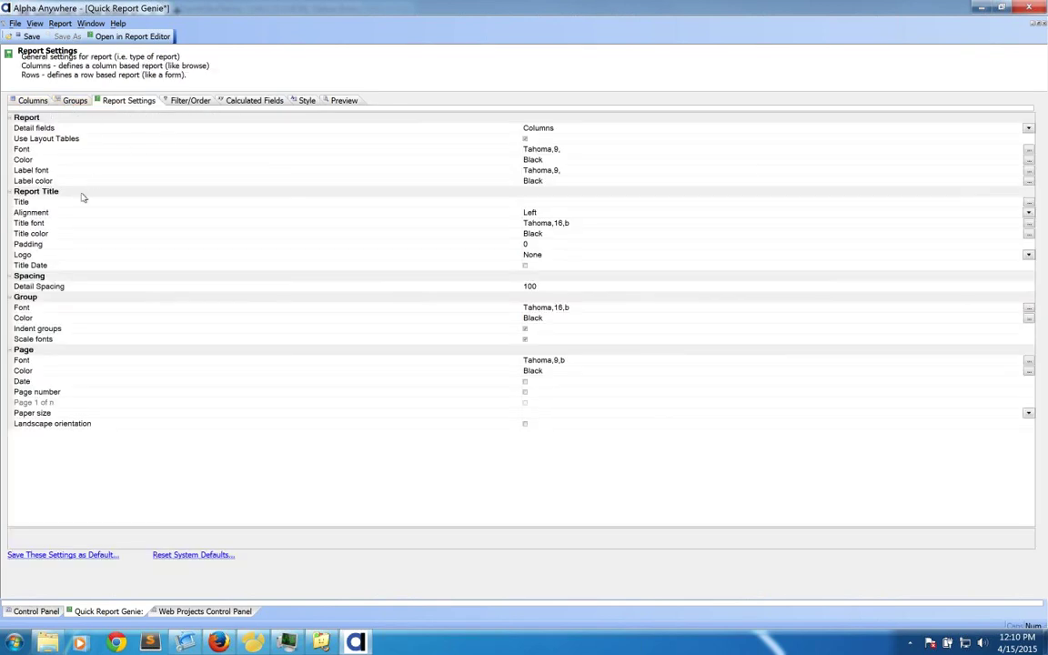
pyautogui.click(535, 201)
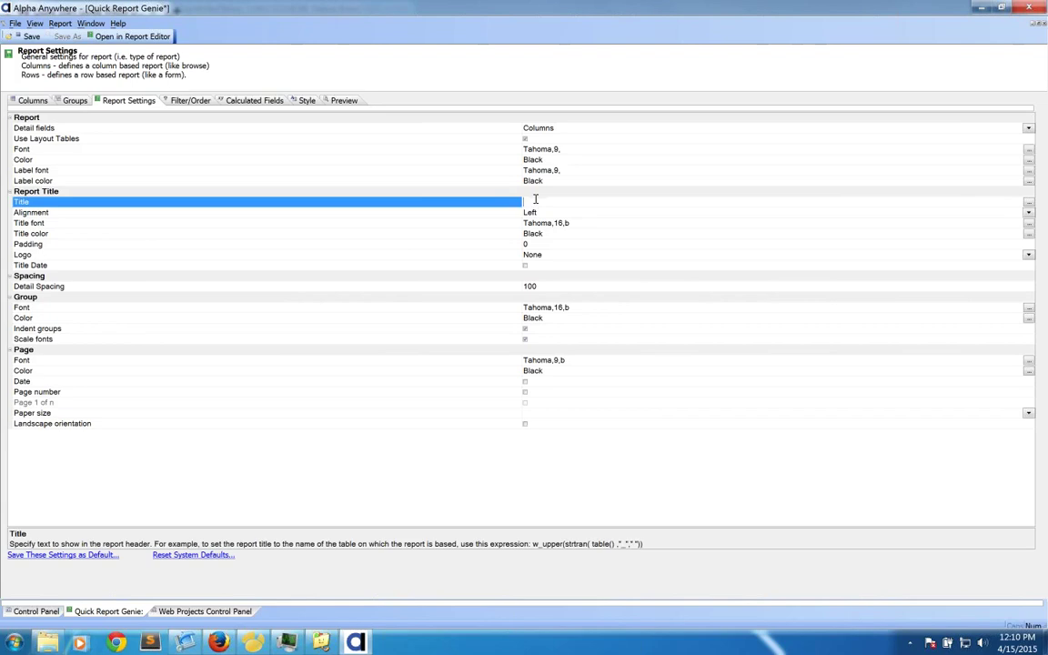
pyautogui.write('Company Phone List')
# - Set the report title's font size to 20, using bold Tahoma
pyautogui.doubleClick(512, 225)
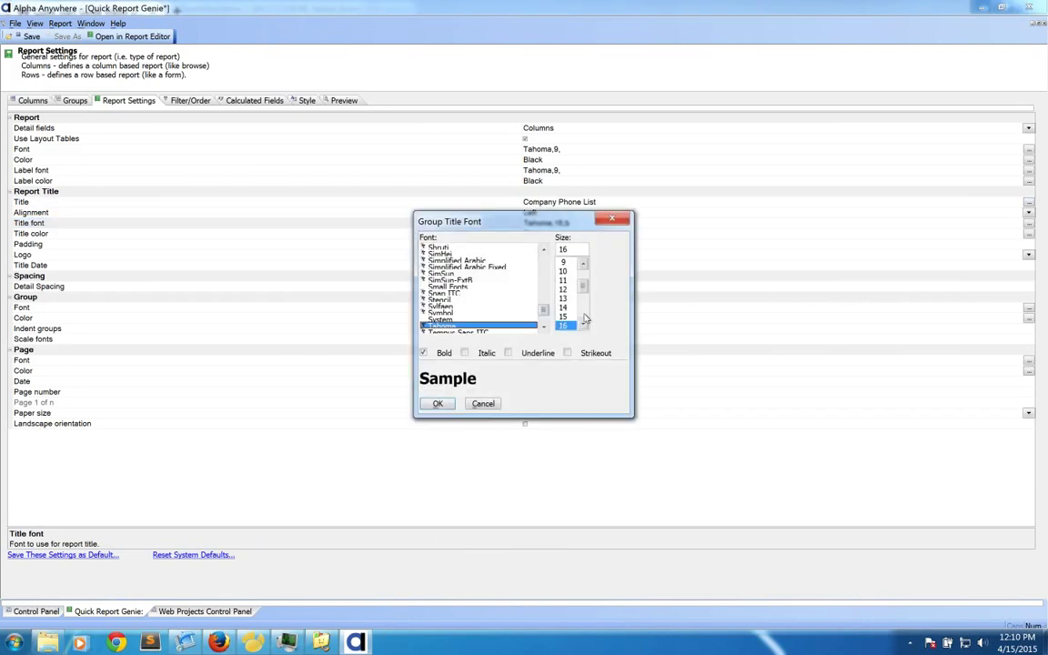
pyautogui.scroll(-2, 573, 300)
pyautogui.click(564, 299)
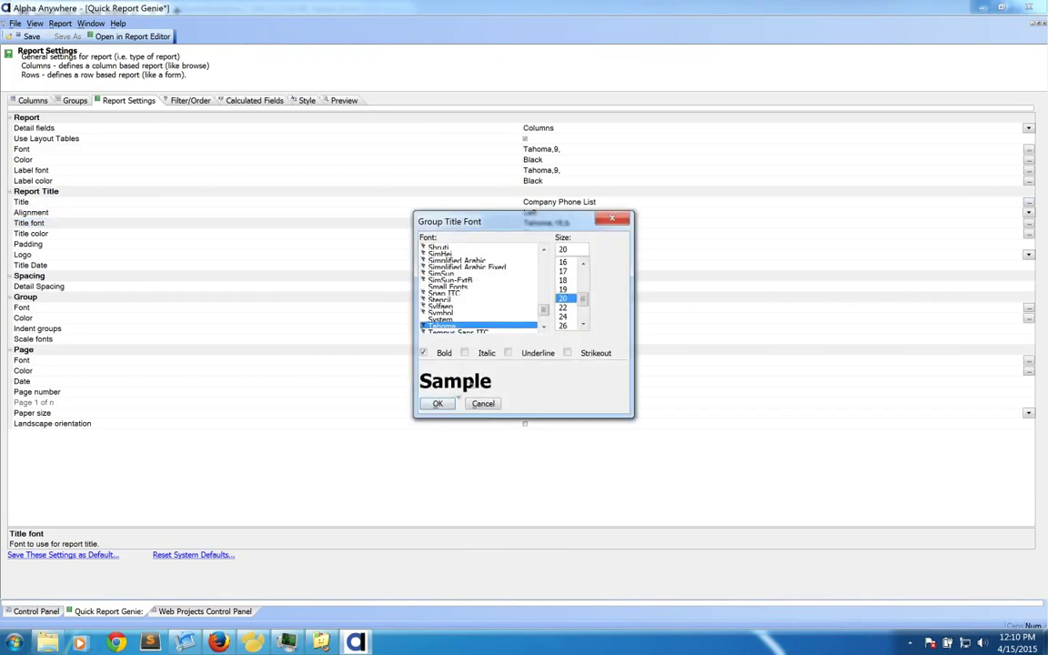
pyautogui.click(438, 403)
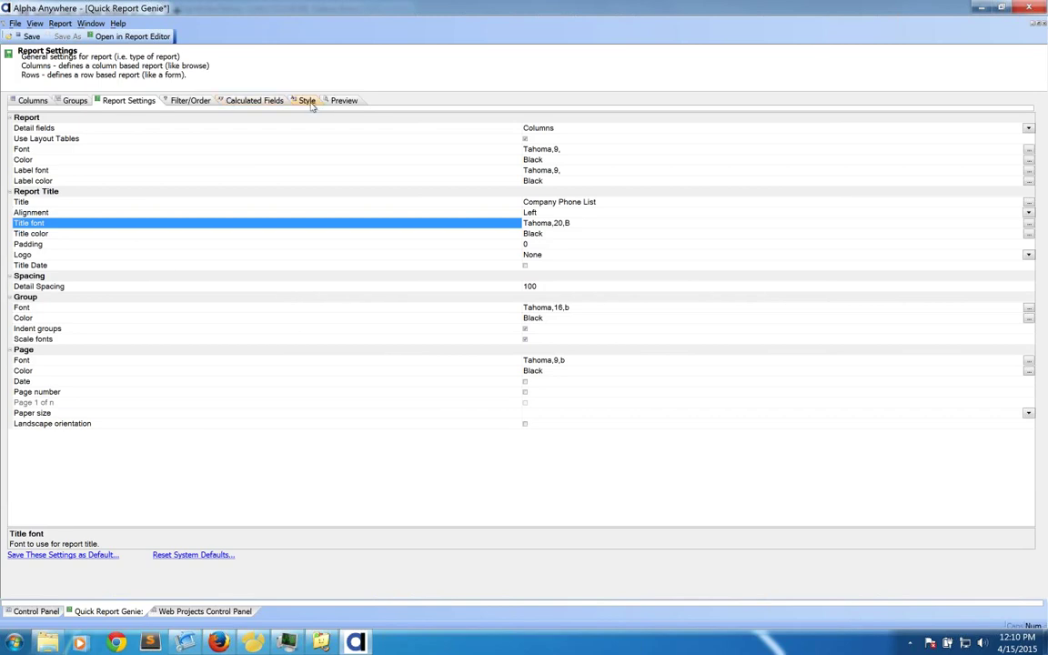
# - Order the report's records by contactname in ascending order and preview the enlarged report
pyautogui.click(191, 101)
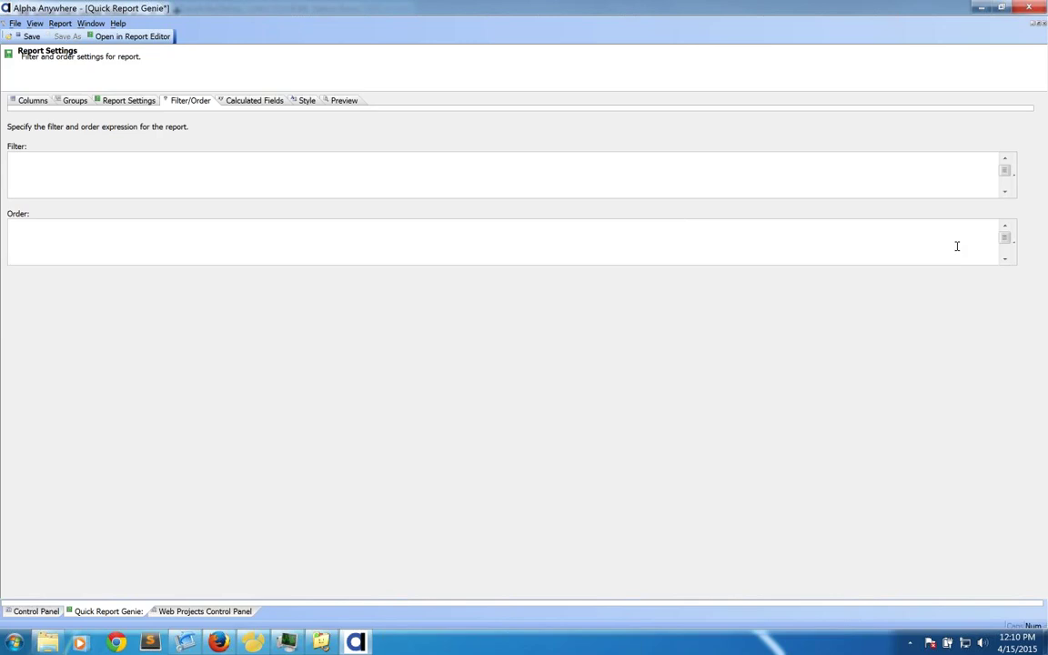
pyautogui.click(1017, 251)
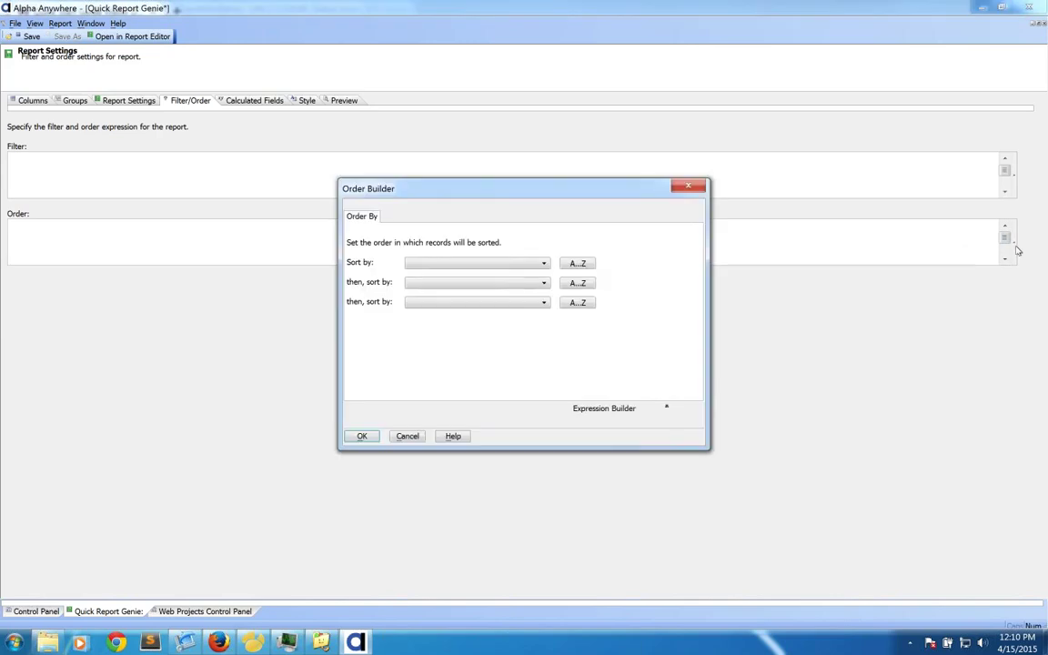
pyautogui.click(485, 263)
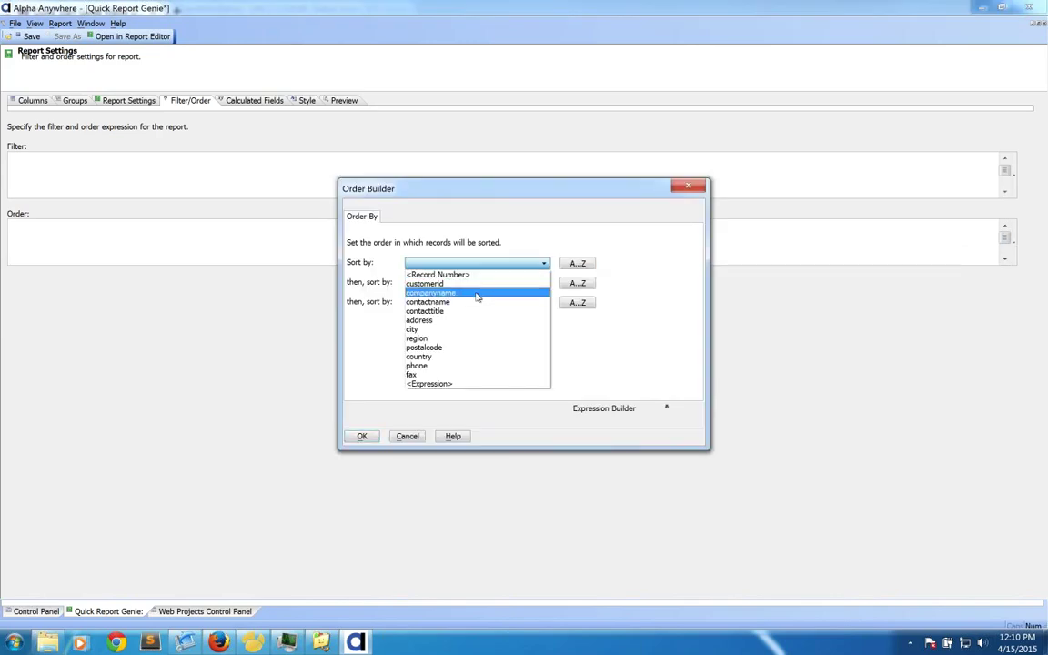
pyautogui.click(476, 302)
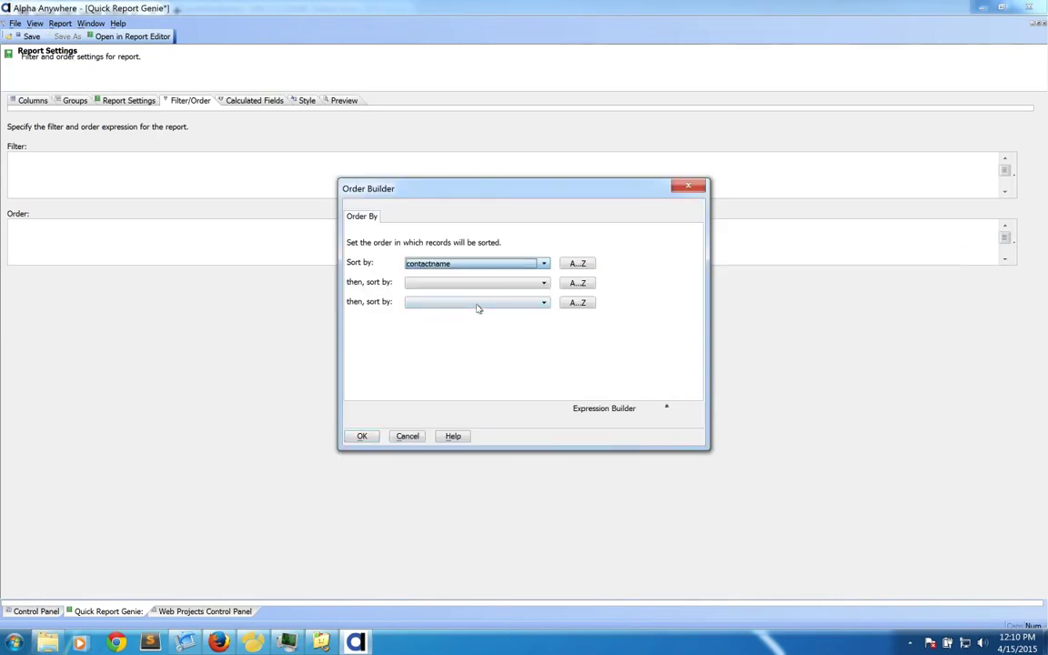
pyautogui.click(578, 264)
pyautogui.click(581, 264)
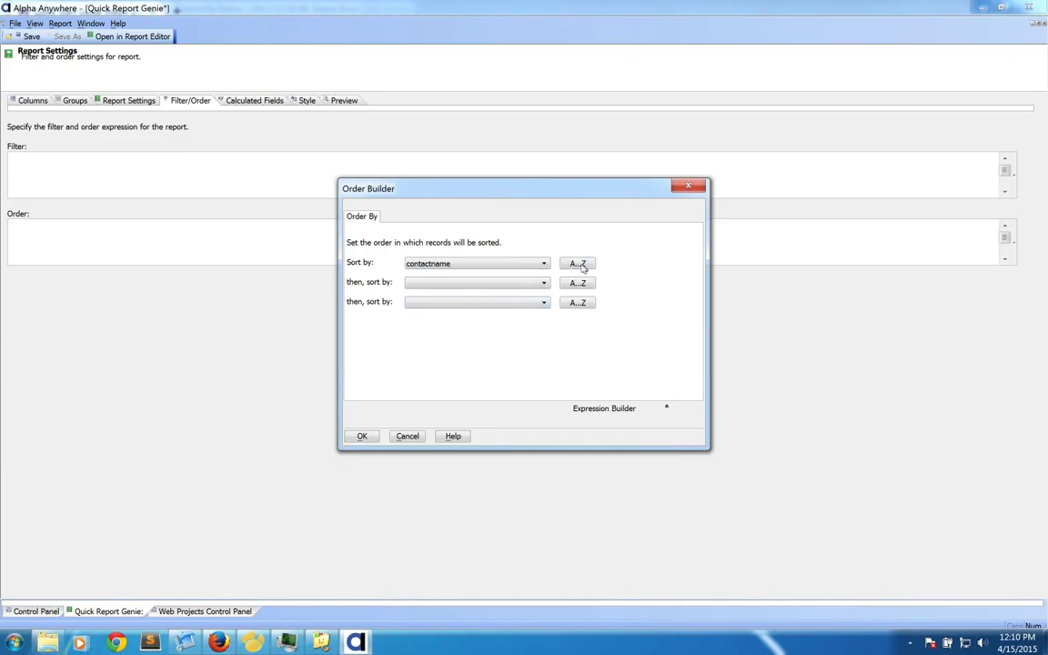
pyautogui.click(363, 437)
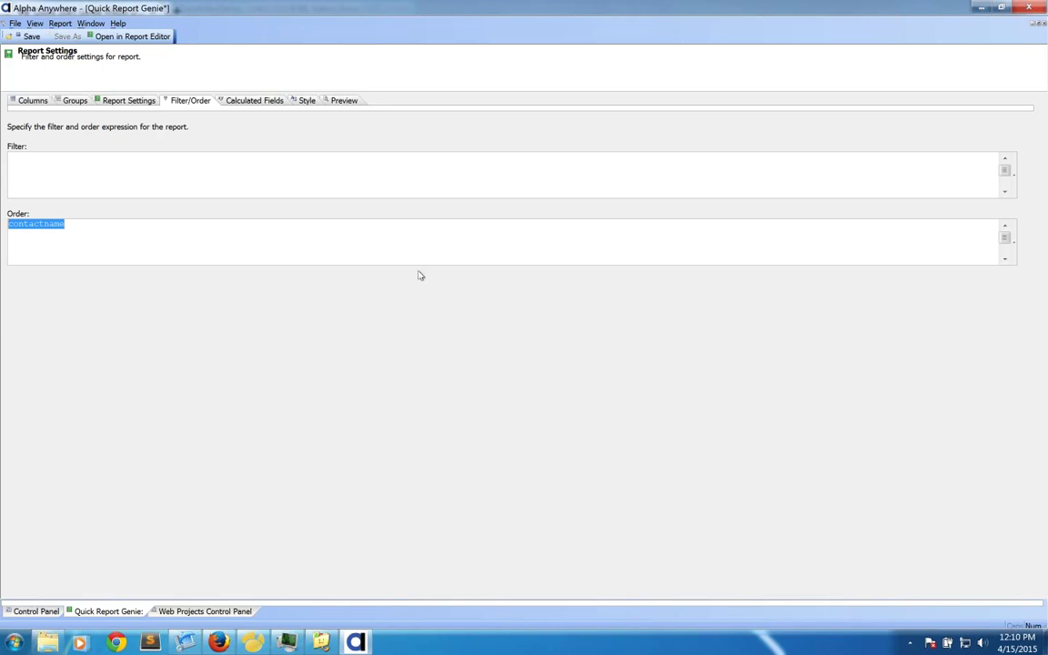
pyautogui.click(345, 100)
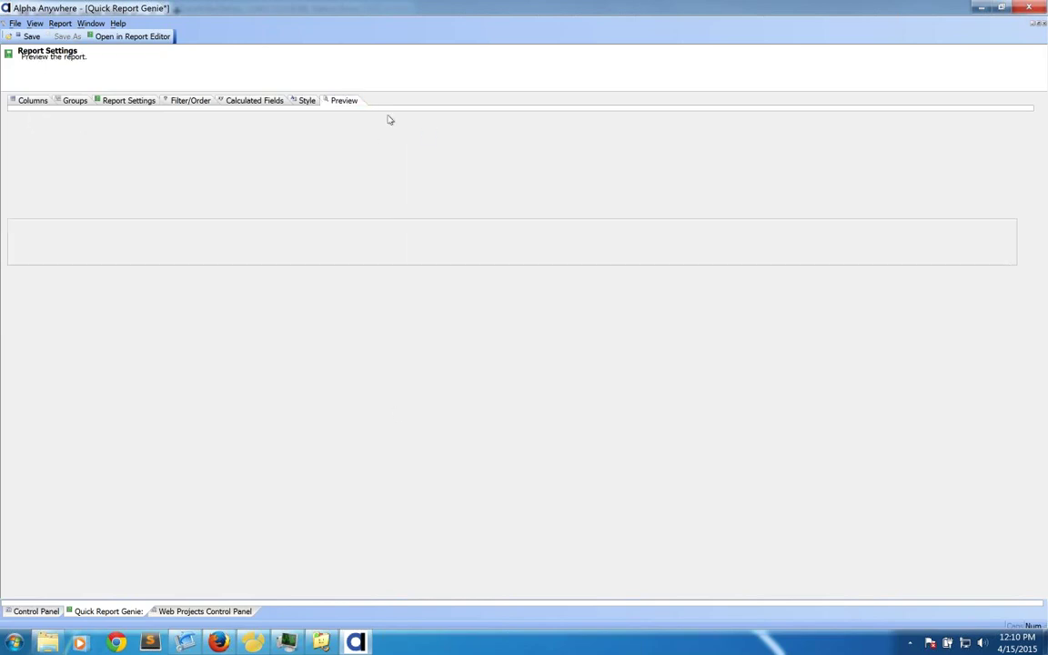
pyautogui.click(434, 144)
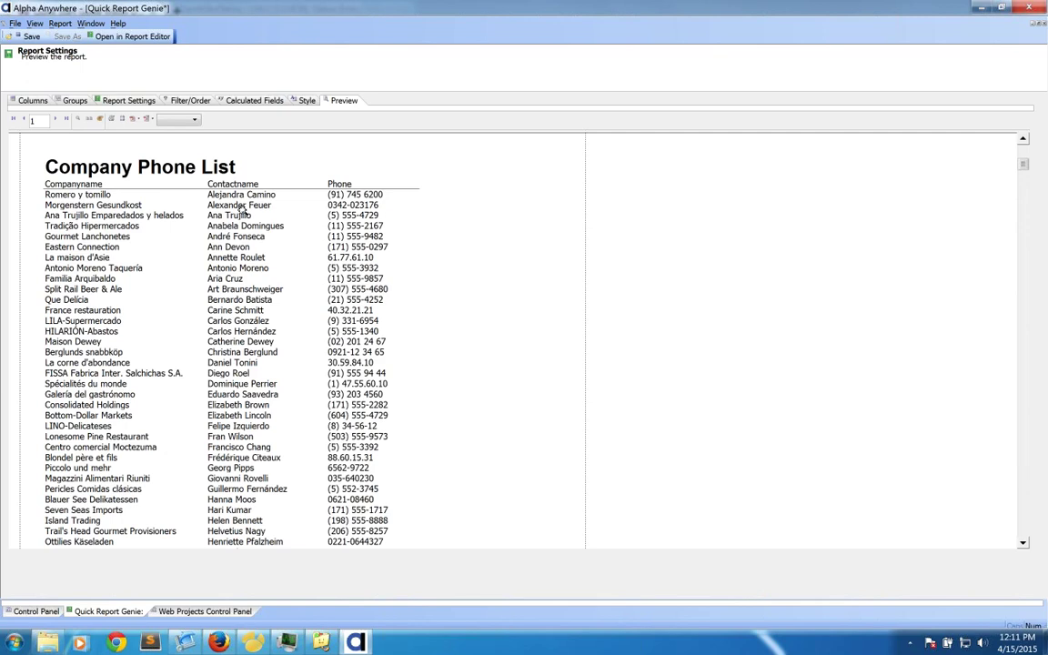
# - Group the report by the companyname field
pyautogui.click(25, 101)
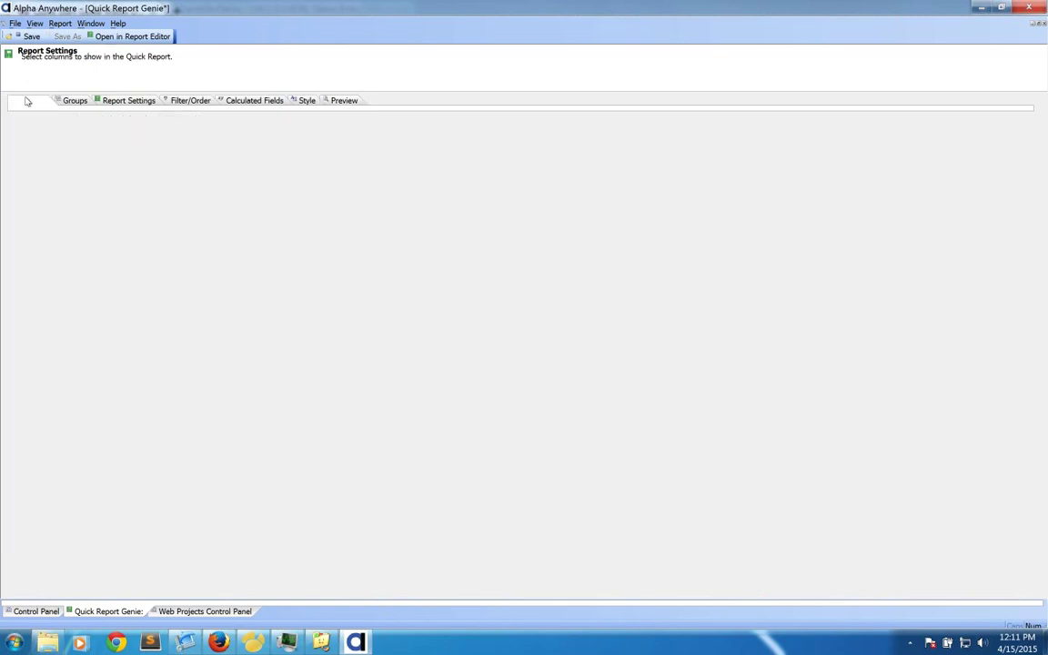
pyautogui.click(74, 100)
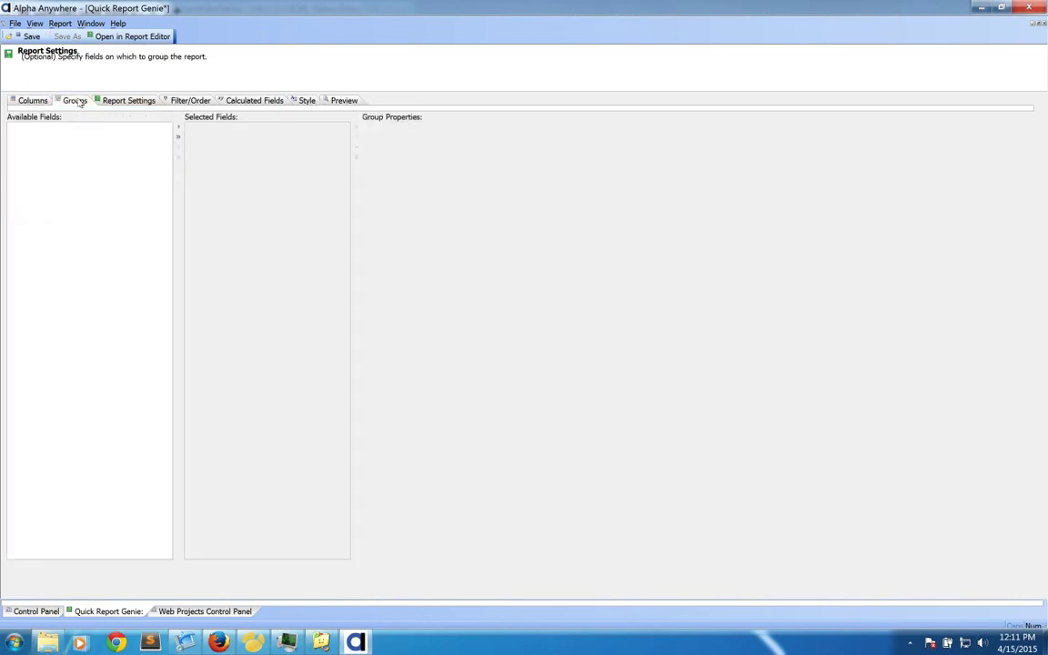
pyautogui.click(60, 135)
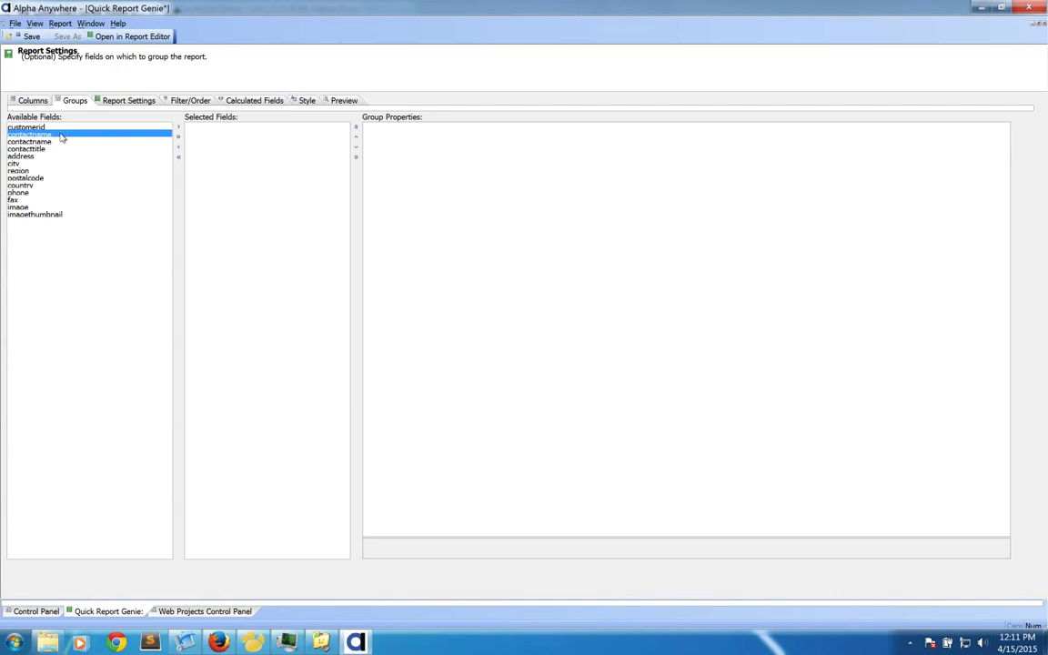
pyautogui.doubleClick(61, 135)
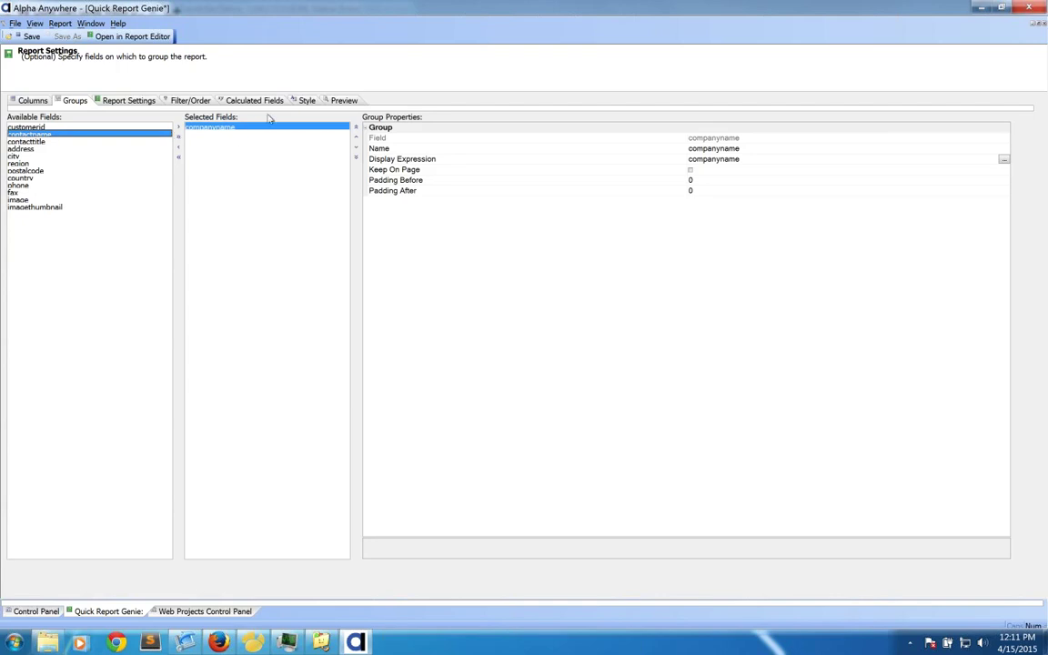
# - Preview the grouped report enlarged and examine the company groups across its pages
pyautogui.click(344, 101)
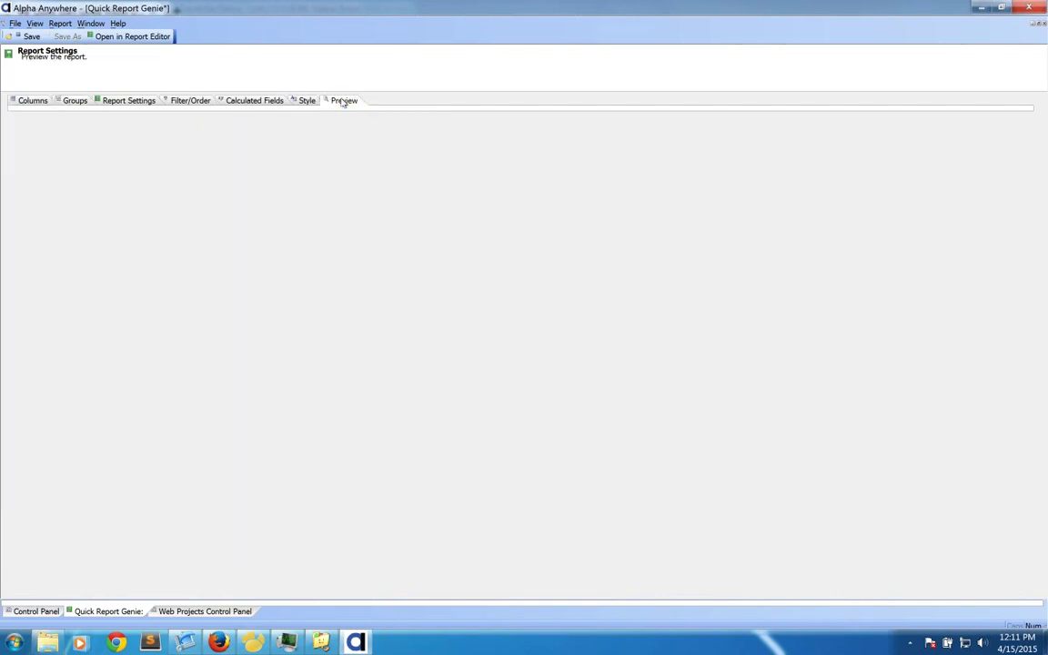
pyautogui.click(399, 154)
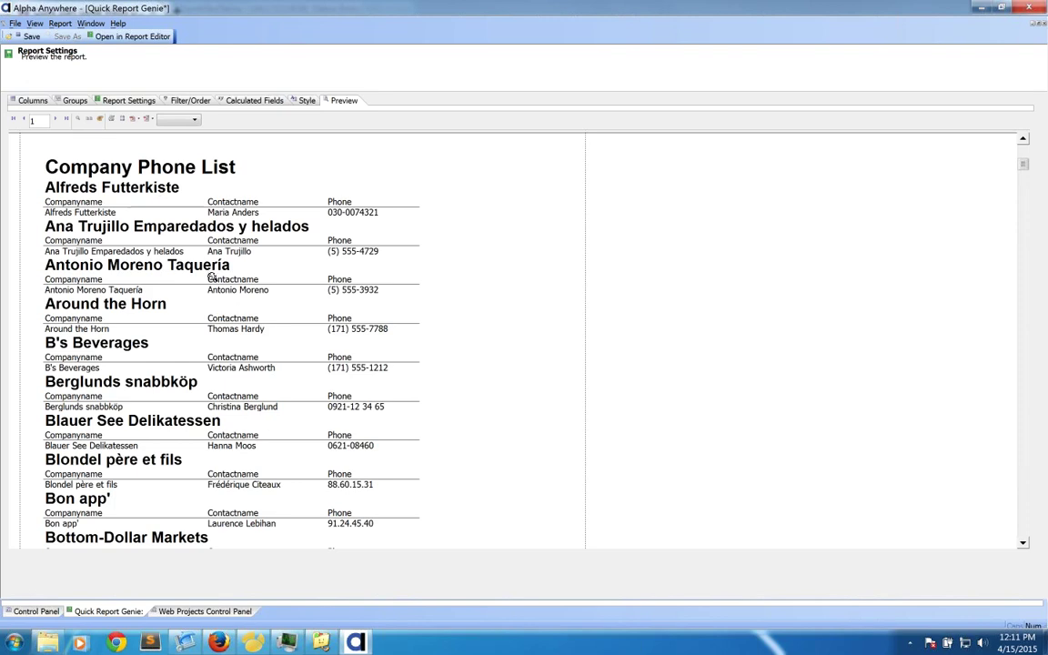
pyautogui.scroll(-5, 214, 353)
pyautogui.scroll(-3, 215, 353)
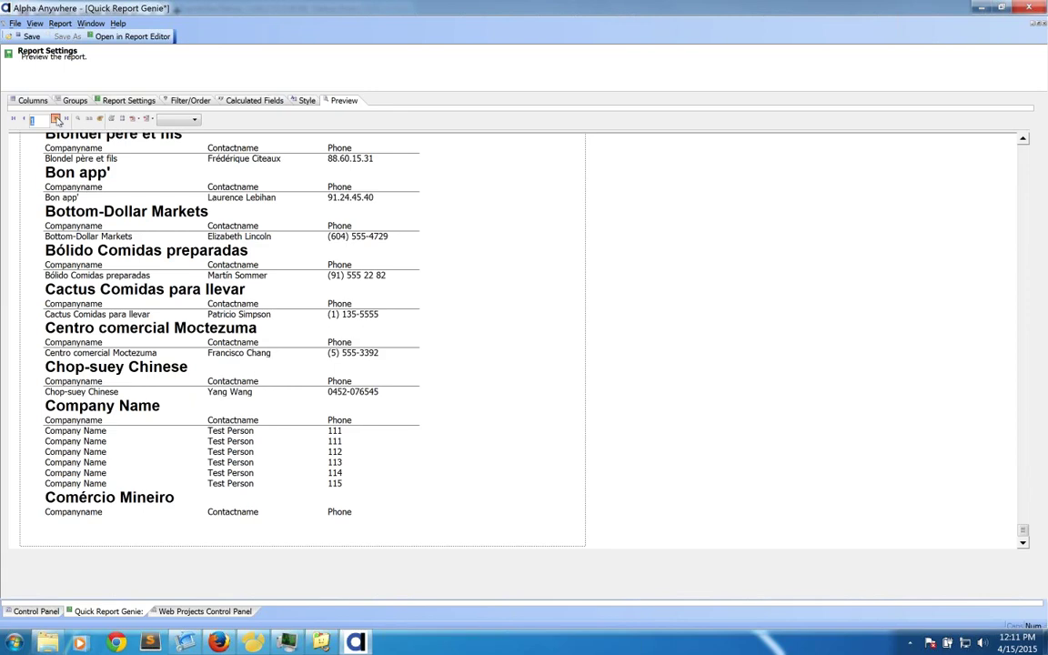
pyautogui.click(55, 119)
pyautogui.click(55, 119)
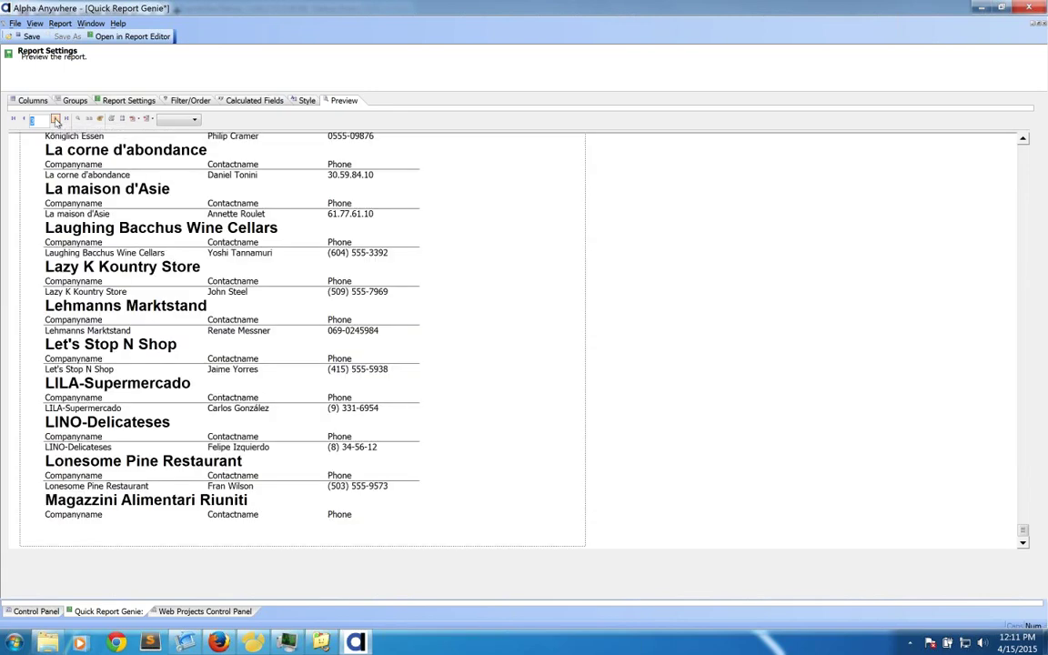
pyautogui.click(55, 119)
pyautogui.click(56, 119)
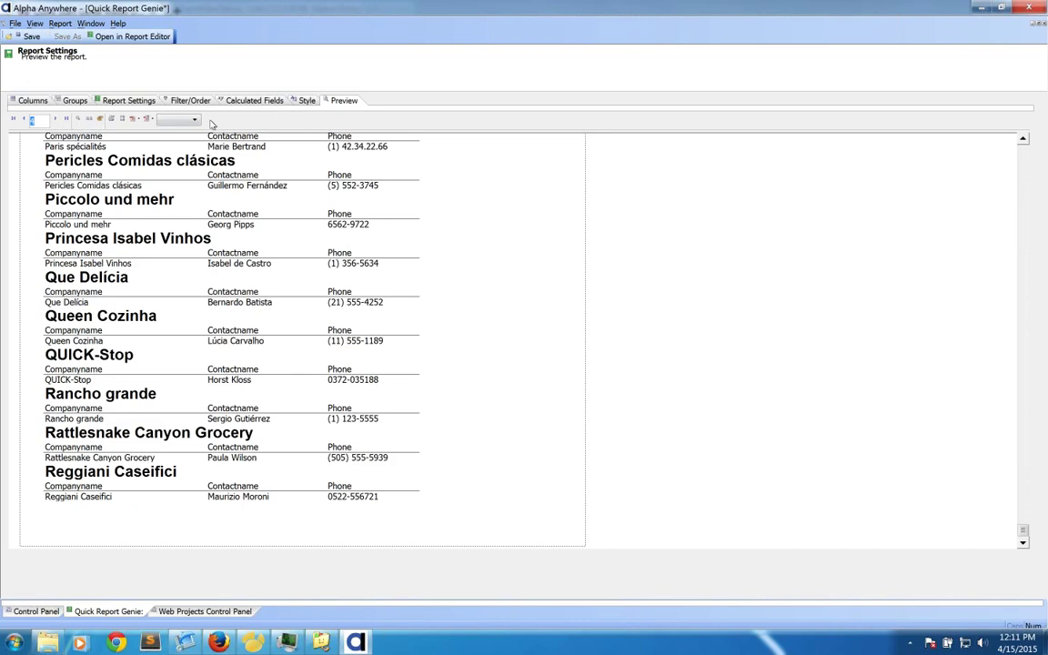
# - Save the report as webinar_report in the Default project
pyautogui.click(35, 100)
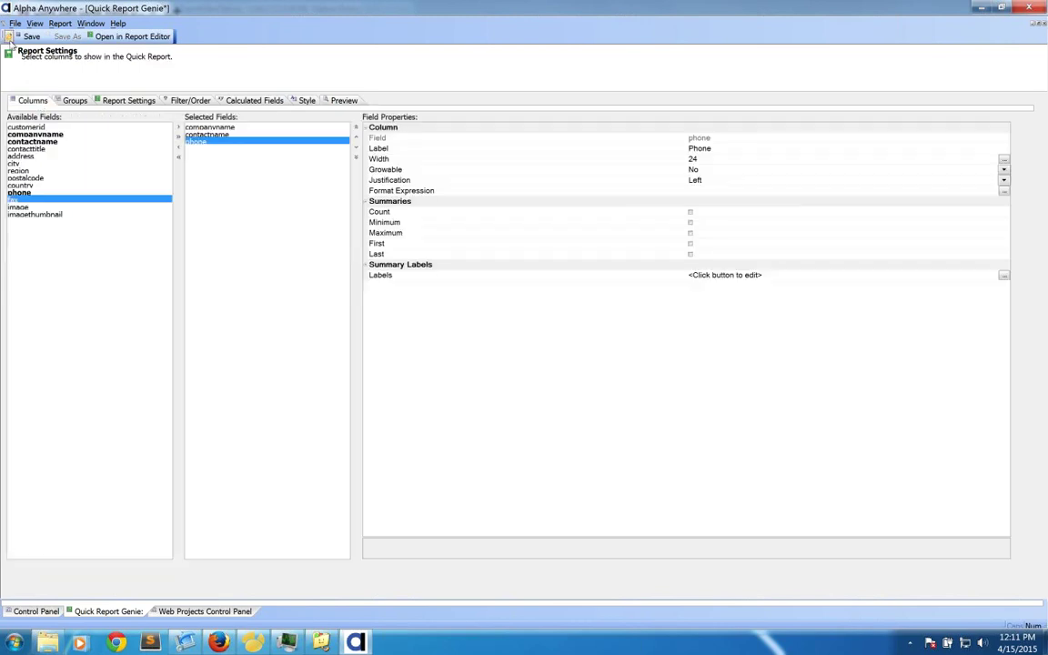
pyautogui.click(22, 36)
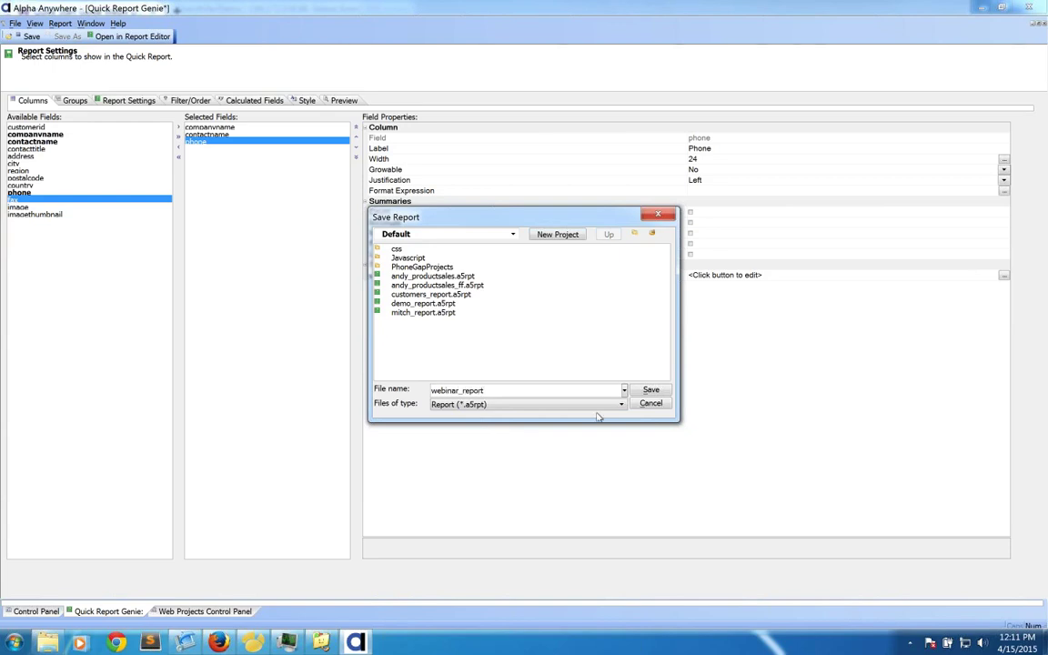
pyautogui.click(651, 389)
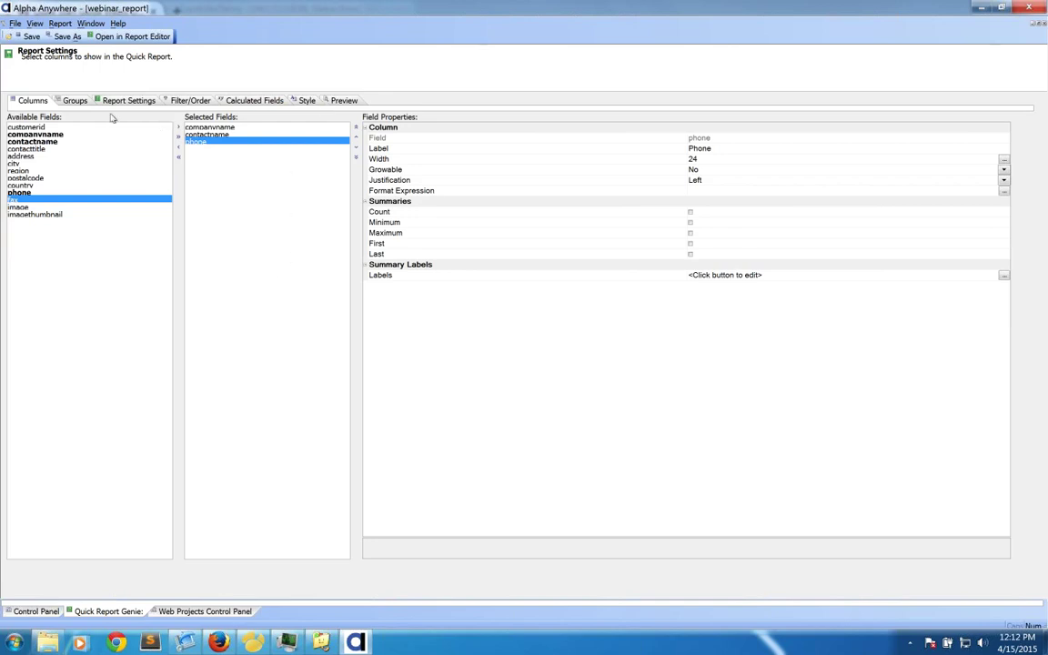
pyautogui.click(31, 36)
pyautogui.click(342, 101)
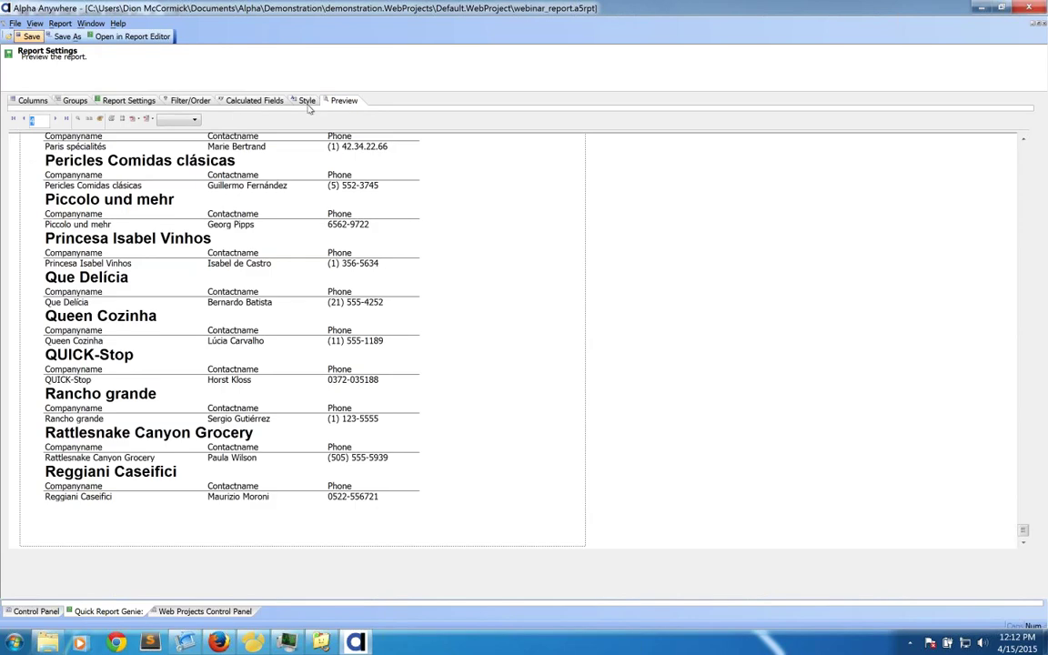
pyautogui.click(31, 100)
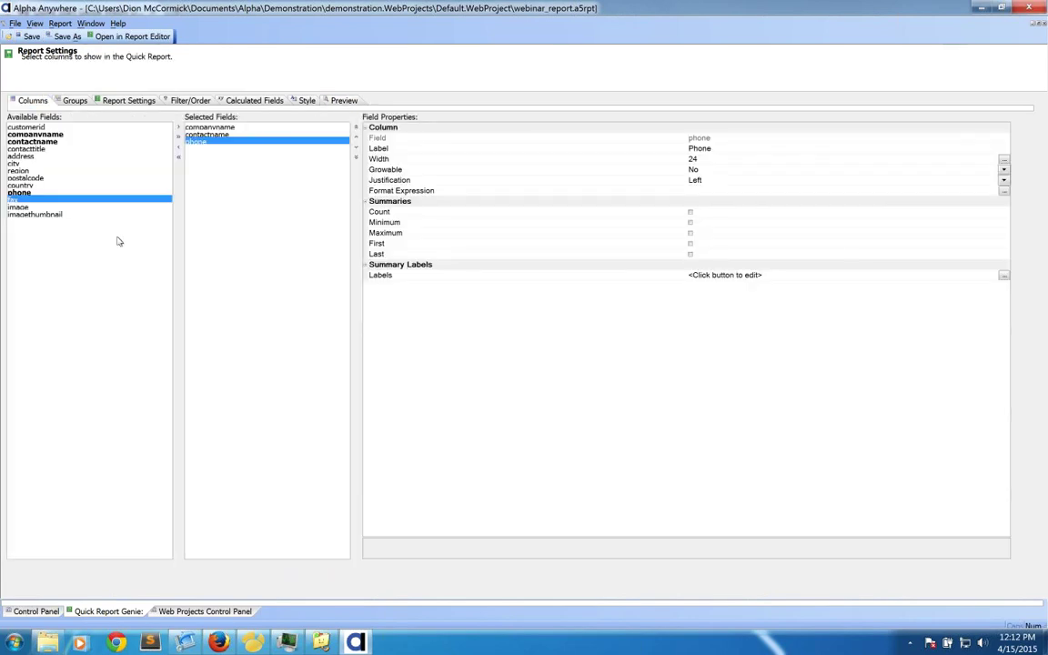
# - Look at which kinds of report files can be created in the Default web project
pyautogui.click(206, 612)
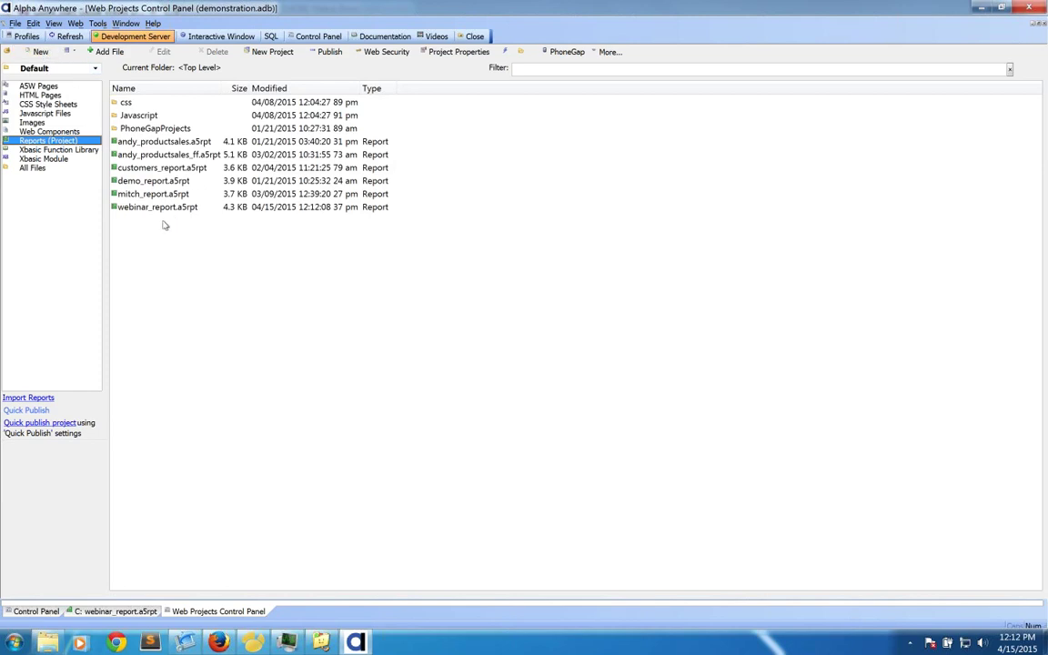
pyautogui.click(45, 53)
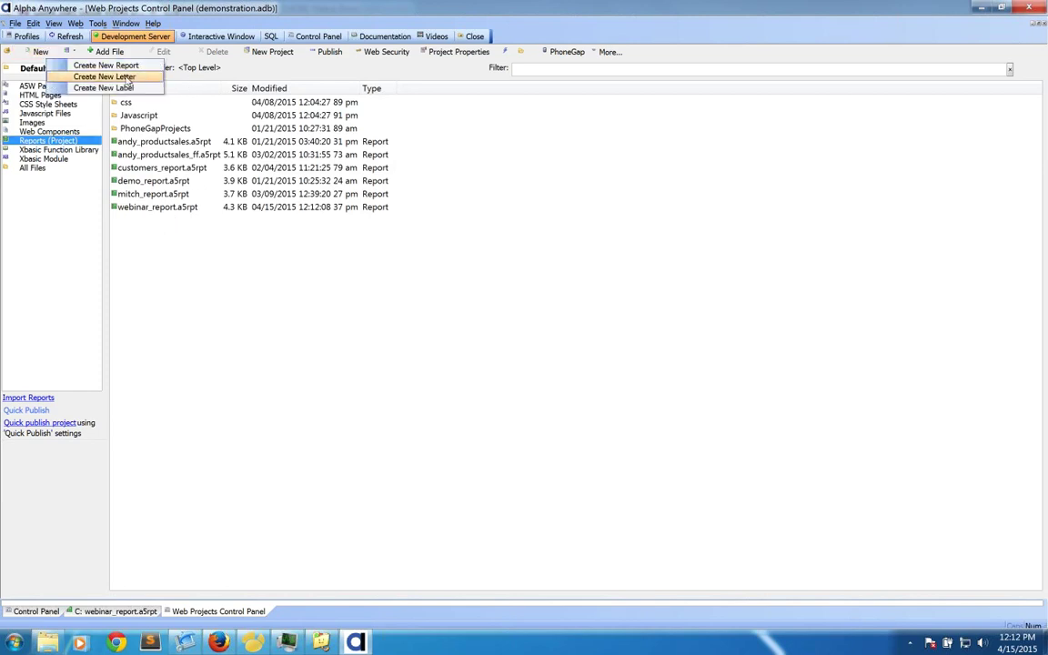
pyautogui.click(41, 52)
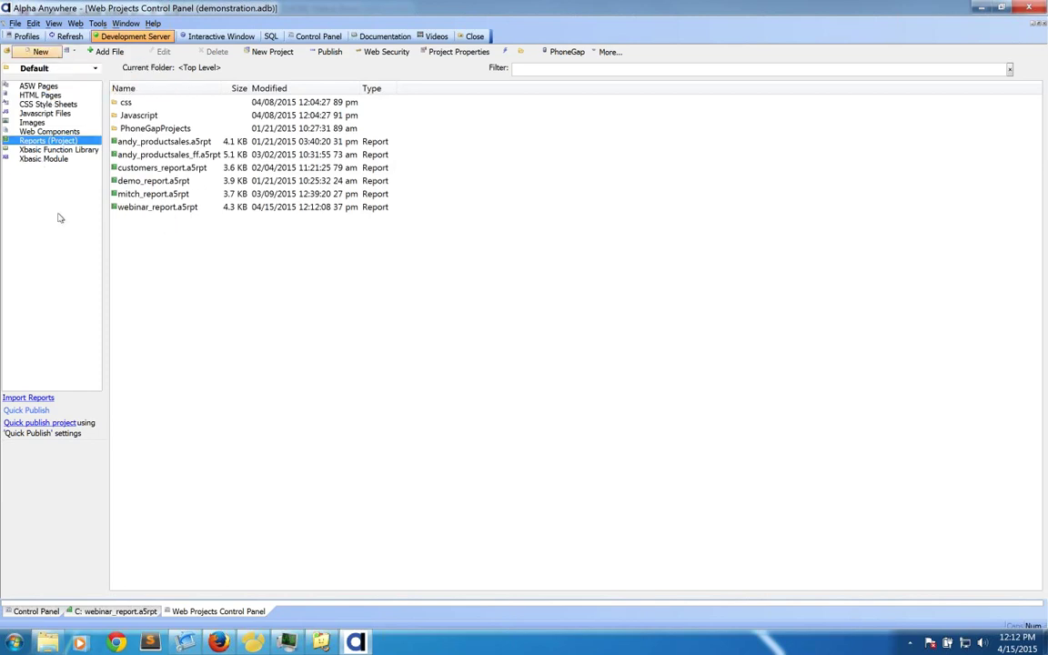
# - Start a new UX web component in the Default project
pyautogui.click(42, 132)
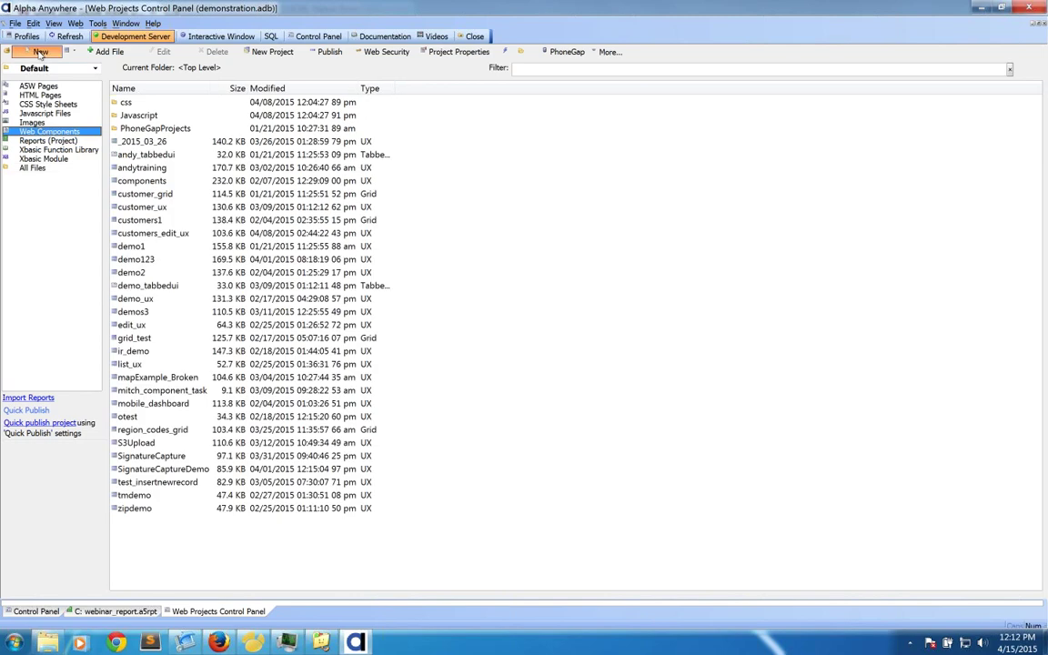
pyautogui.click(41, 51)
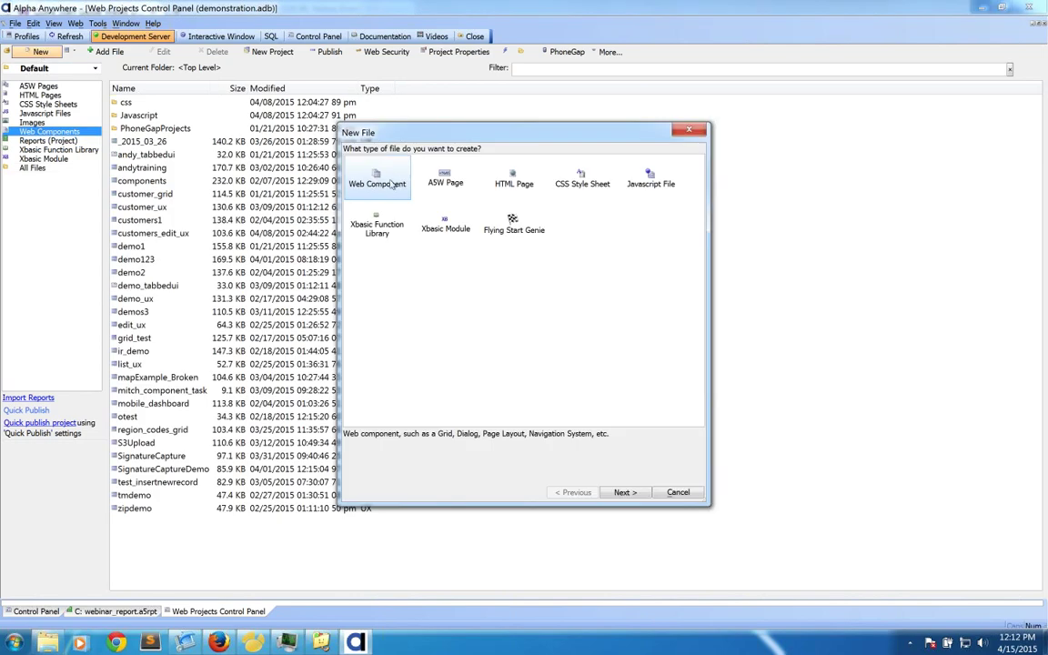
pyautogui.click(392, 185)
pyautogui.click(620, 492)
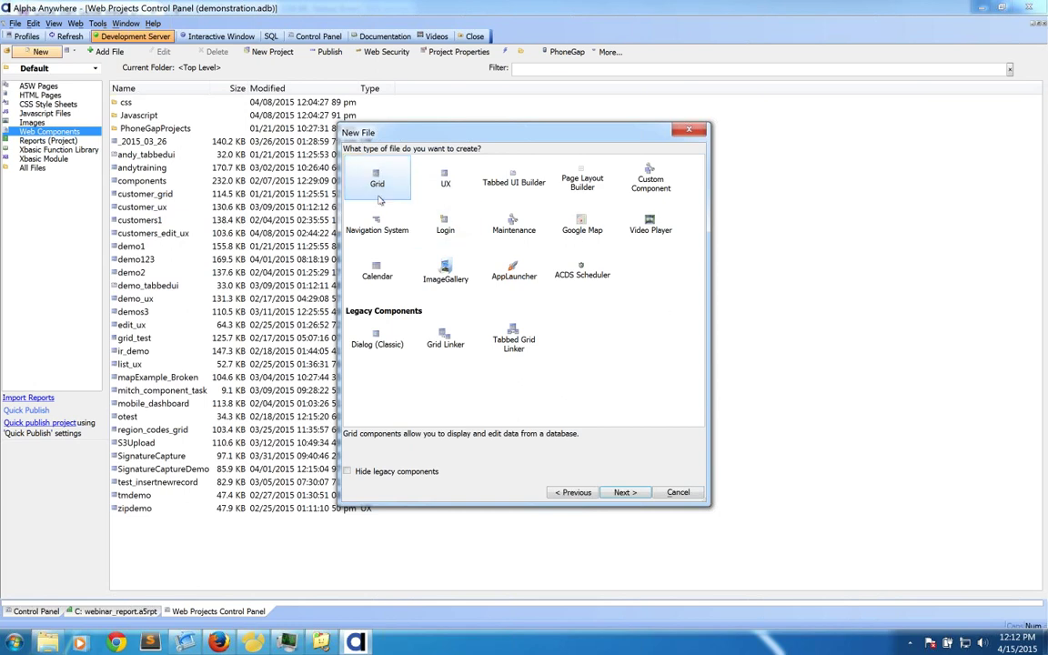
pyautogui.click(444, 193)
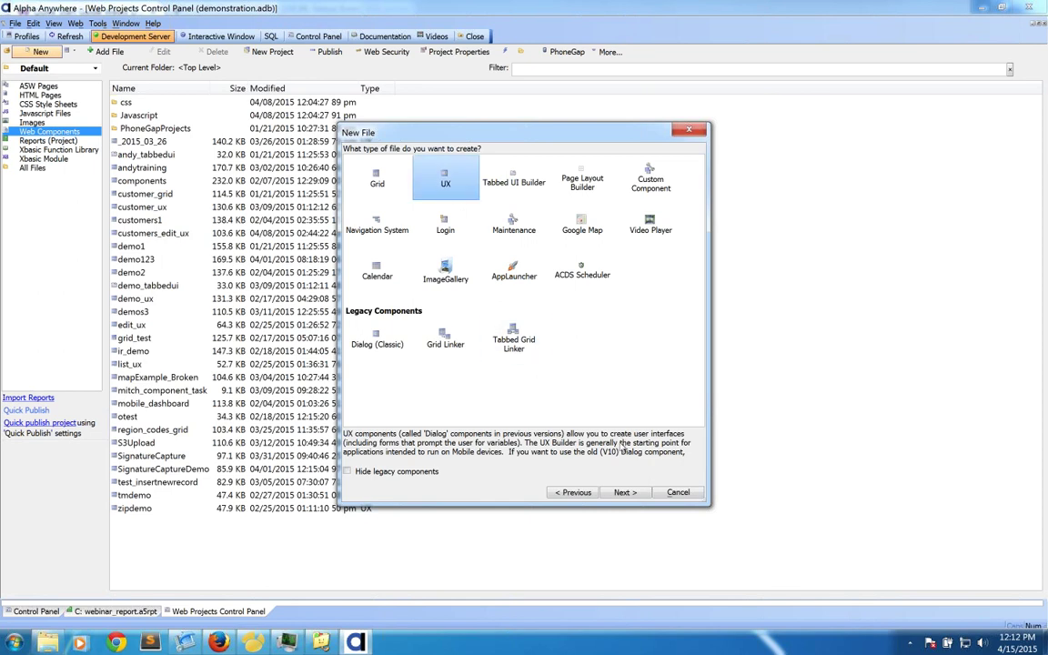
pyautogui.click(618, 493)
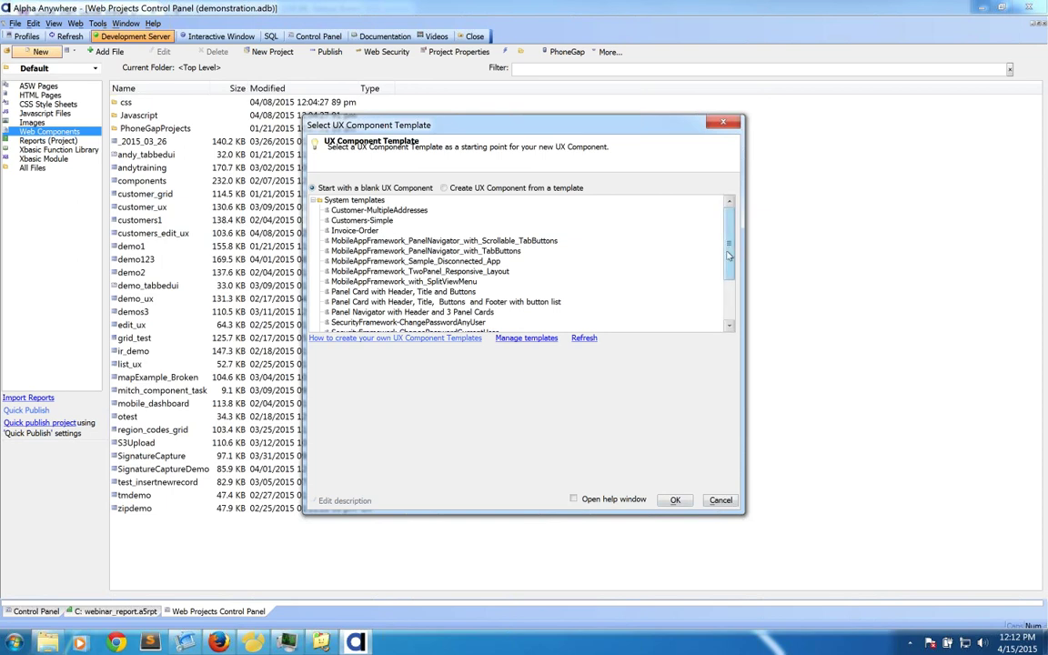
# - Create the UX component from the MobileAppFramework_PanelNavigator_with_TabButtons system template
pyautogui.moveTo(729, 242)
pyautogui.mouseDown()
pyautogui.moveTo(729, 276)
pyautogui.moveTo(730, 221)
pyautogui.mouseUp()
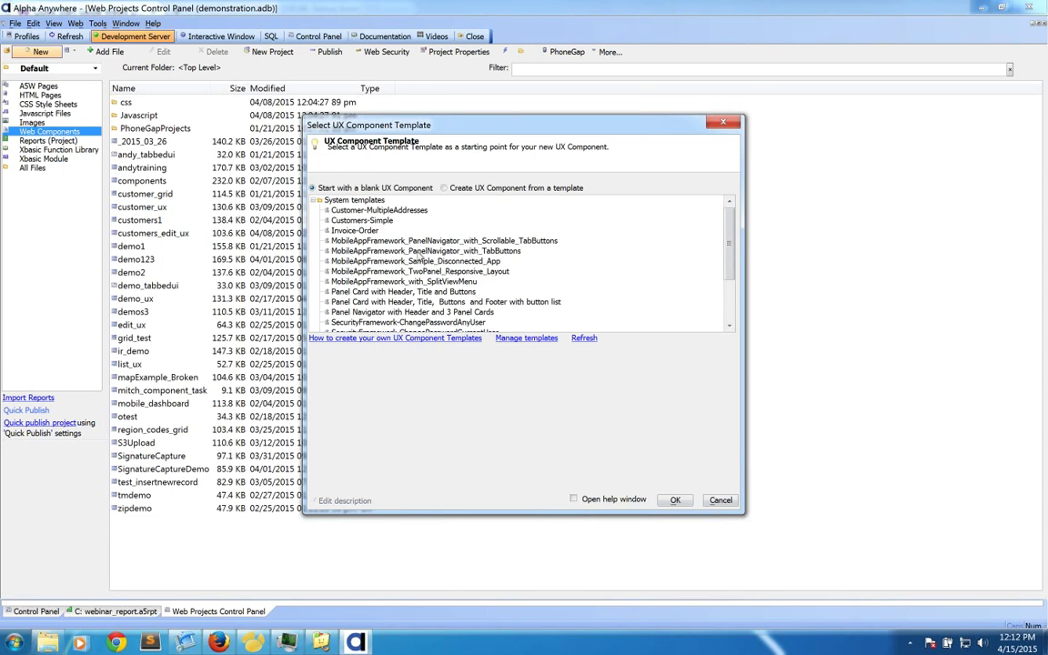
pyautogui.click(421, 252)
pyautogui.scroll(-1, 507, 264)
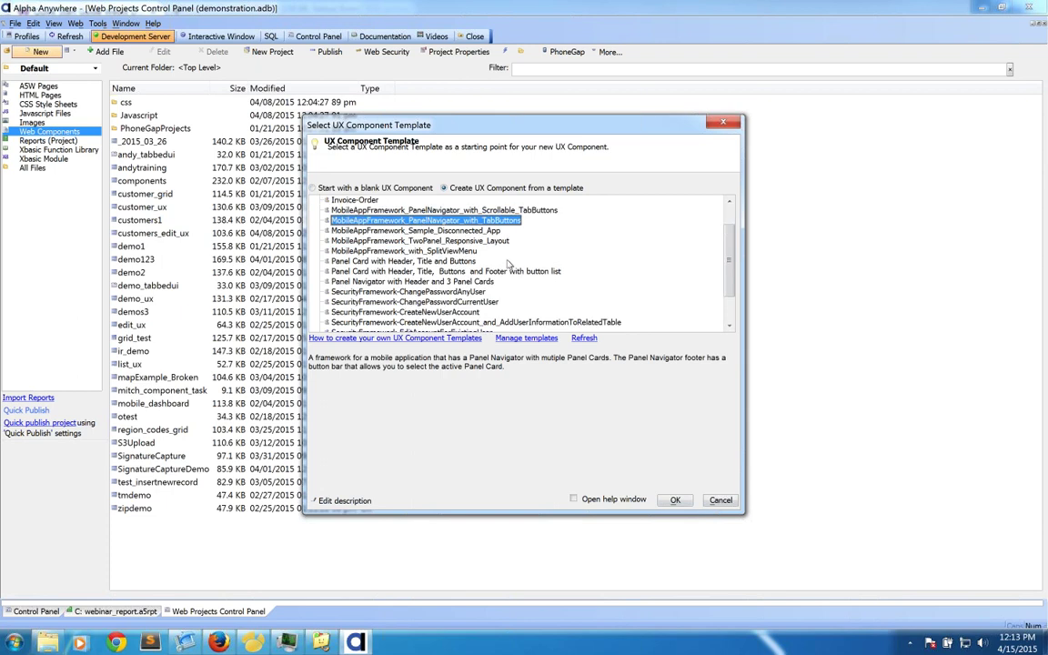
pyautogui.scroll(-1, 500, 272)
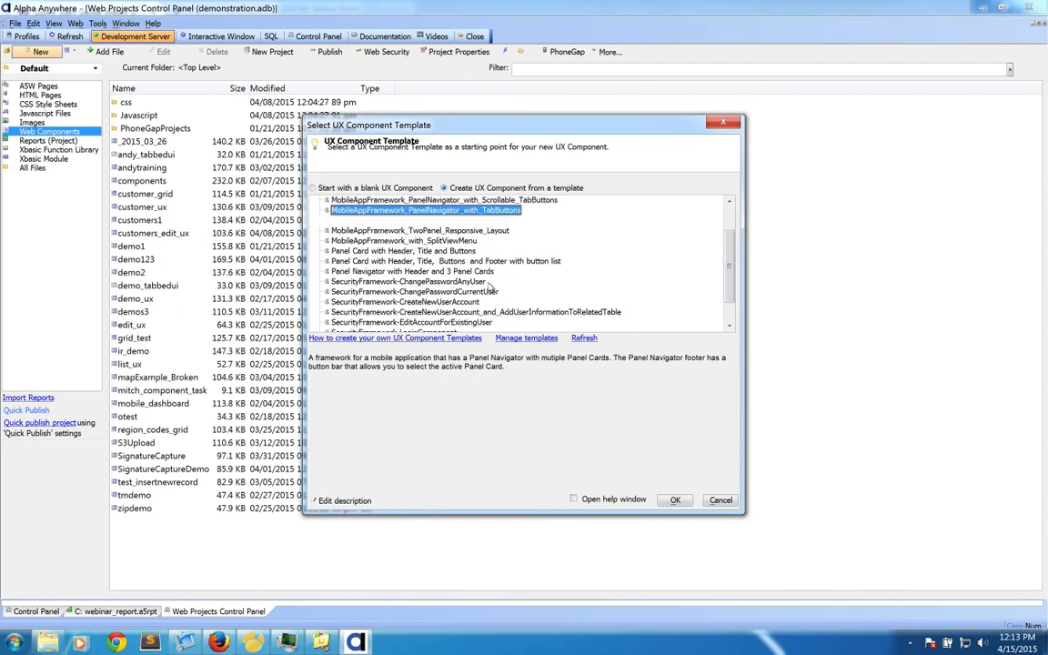
pyautogui.scroll(1, 487, 282)
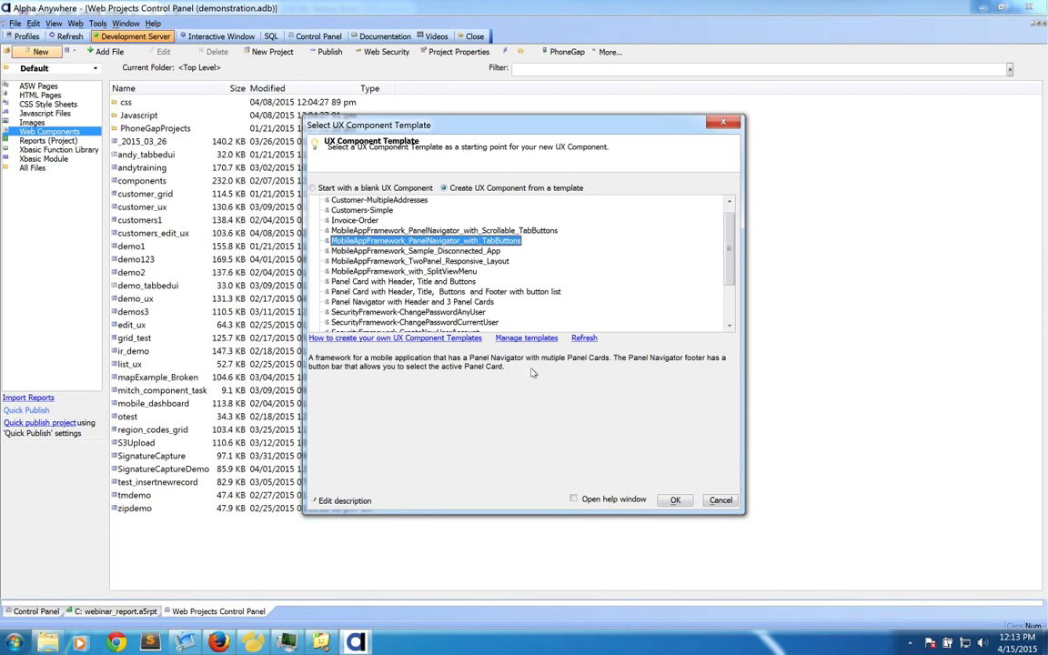
pyautogui.click(674, 501)
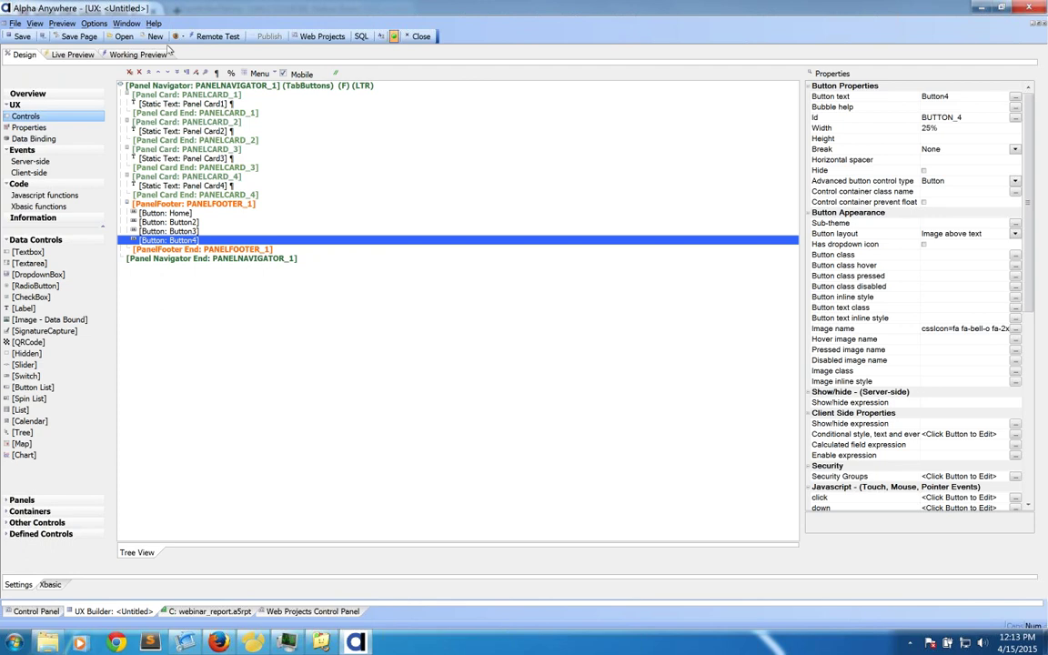
# - Show the component in the working preview on a horizontal iPad 4
pyautogui.click(141, 54)
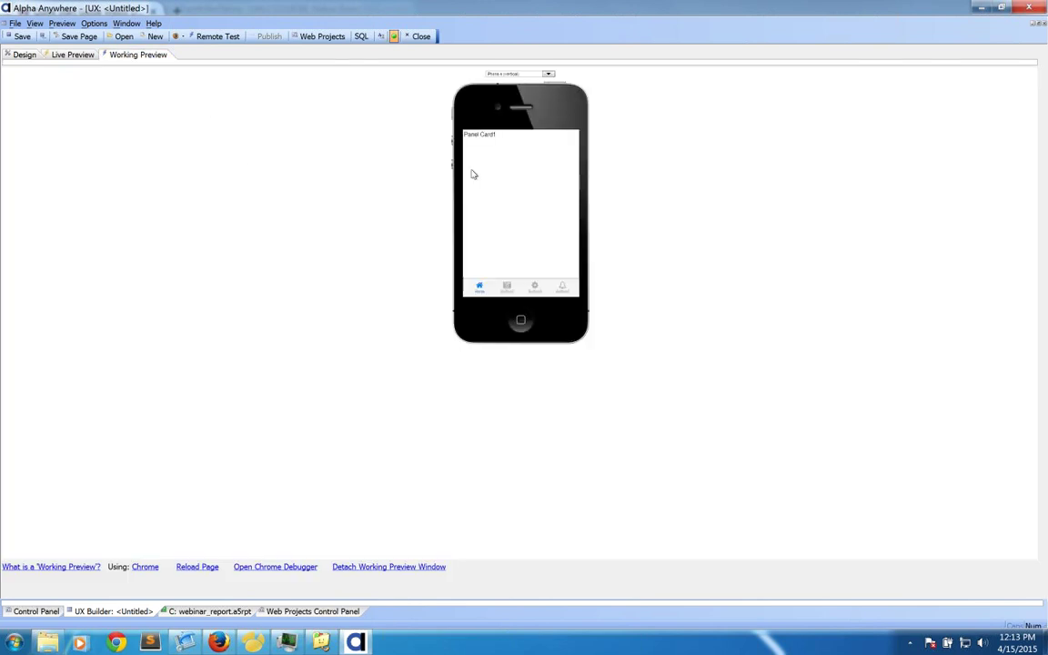
pyautogui.click(535, 74)
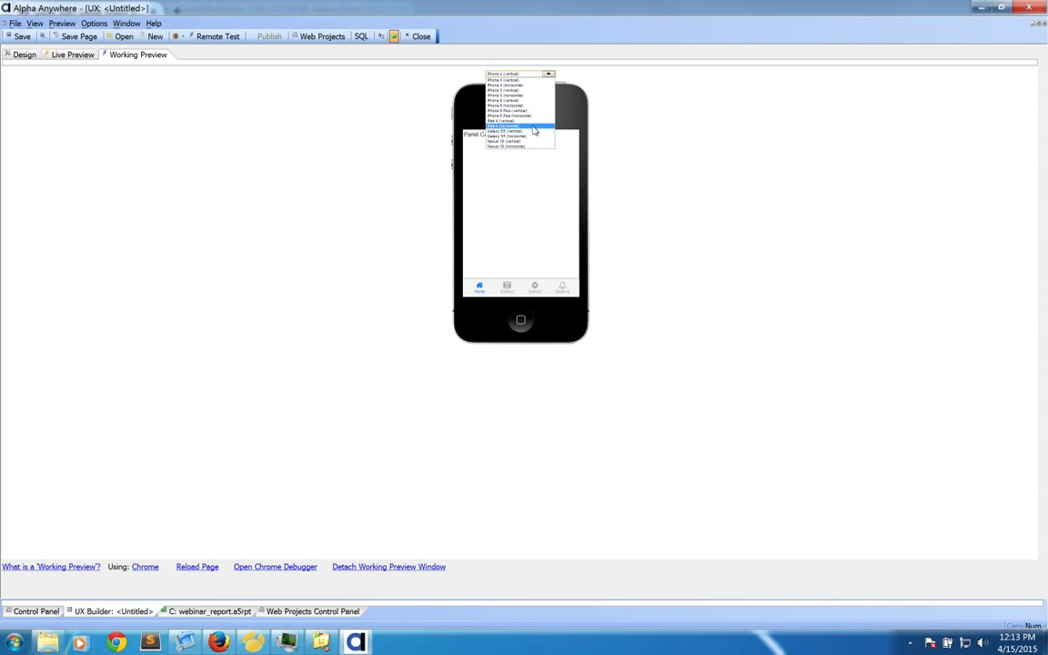
pyautogui.click(535, 131)
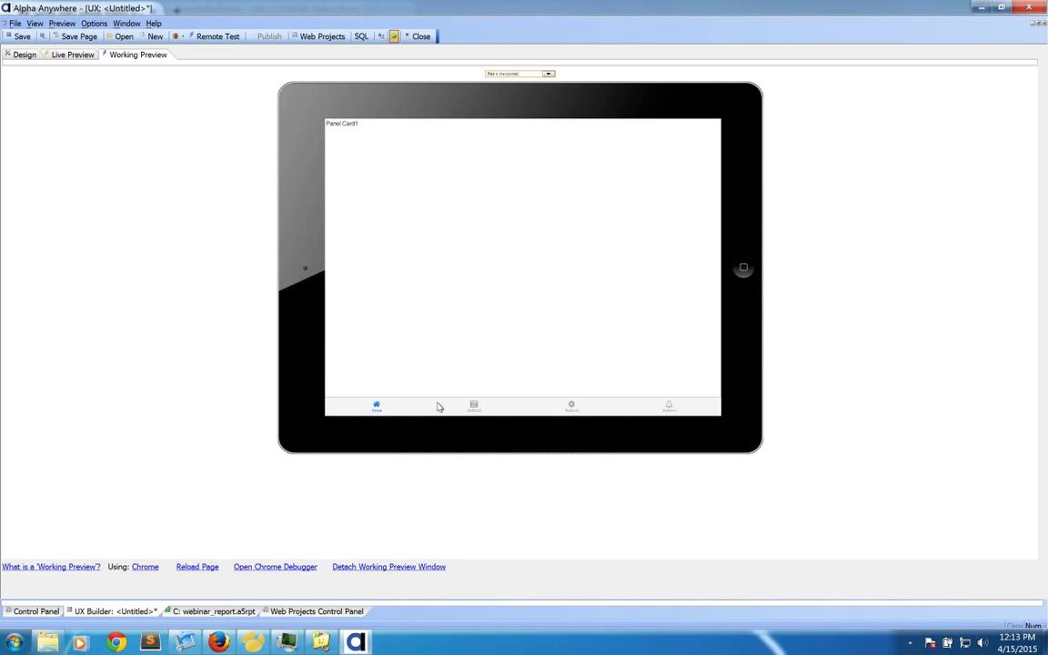
# - Try the footer tab buttons in the preview to switch between the four panel cards
pyautogui.click(473, 405)
pyautogui.click(571, 405)
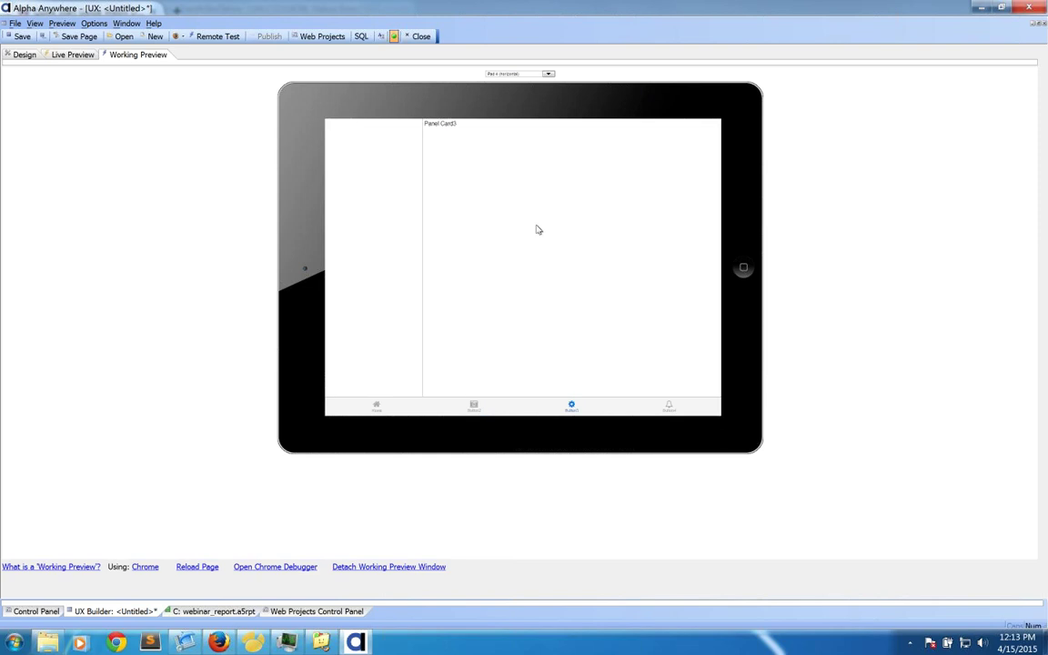
pyautogui.click(669, 407)
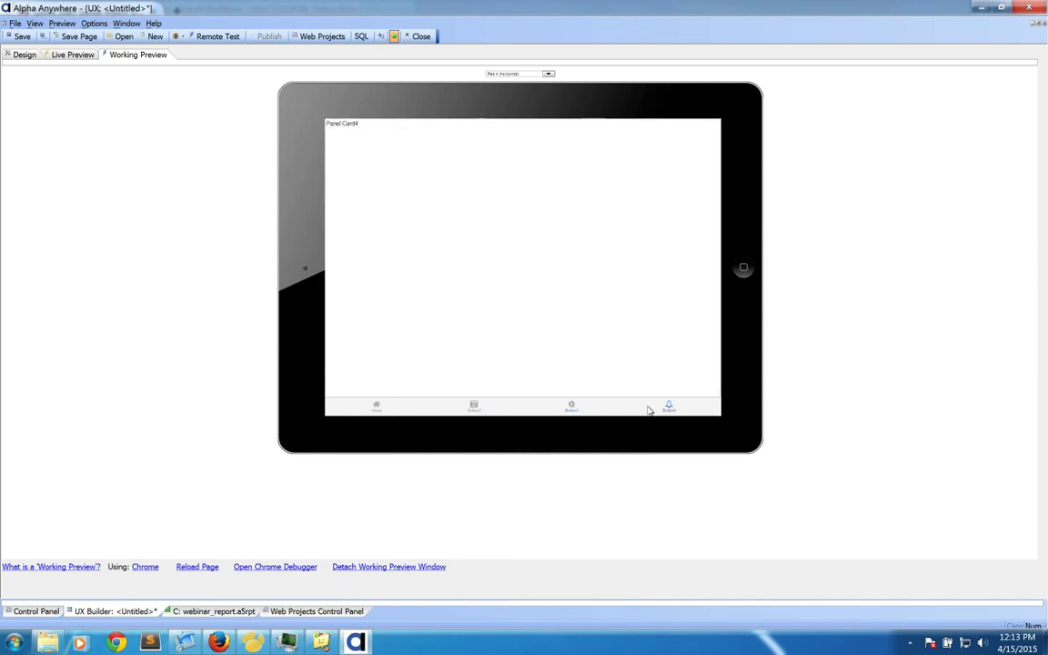
pyautogui.click(570, 404)
pyautogui.click(475, 406)
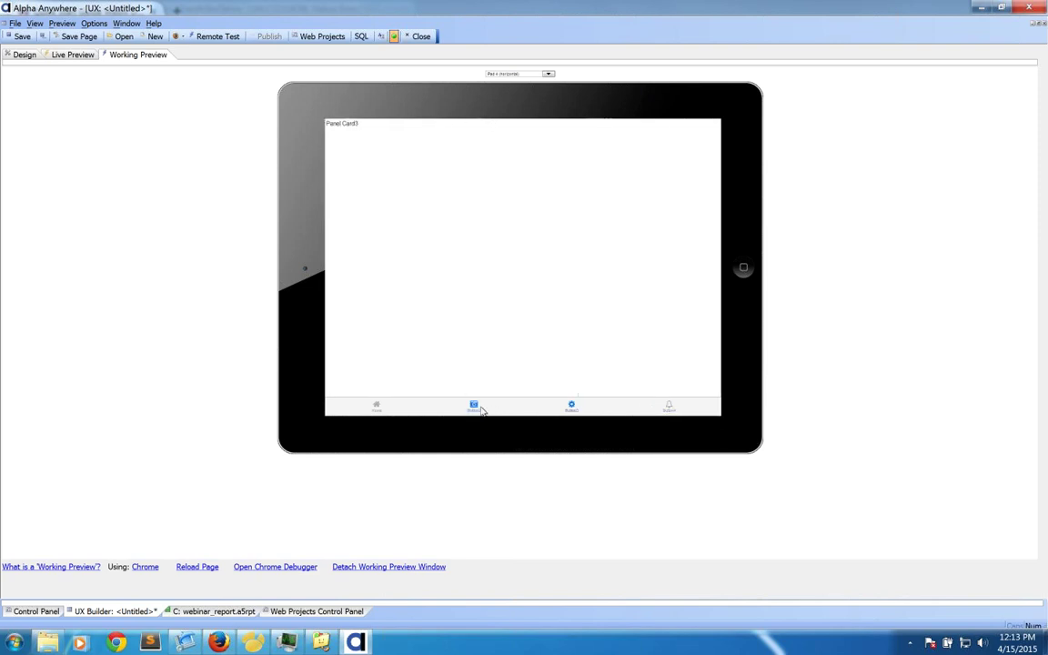
pyautogui.click(376, 405)
pyautogui.click(474, 407)
# - Return to the component's design and save it as webinar_ux in the Default project
pyautogui.click(26, 54)
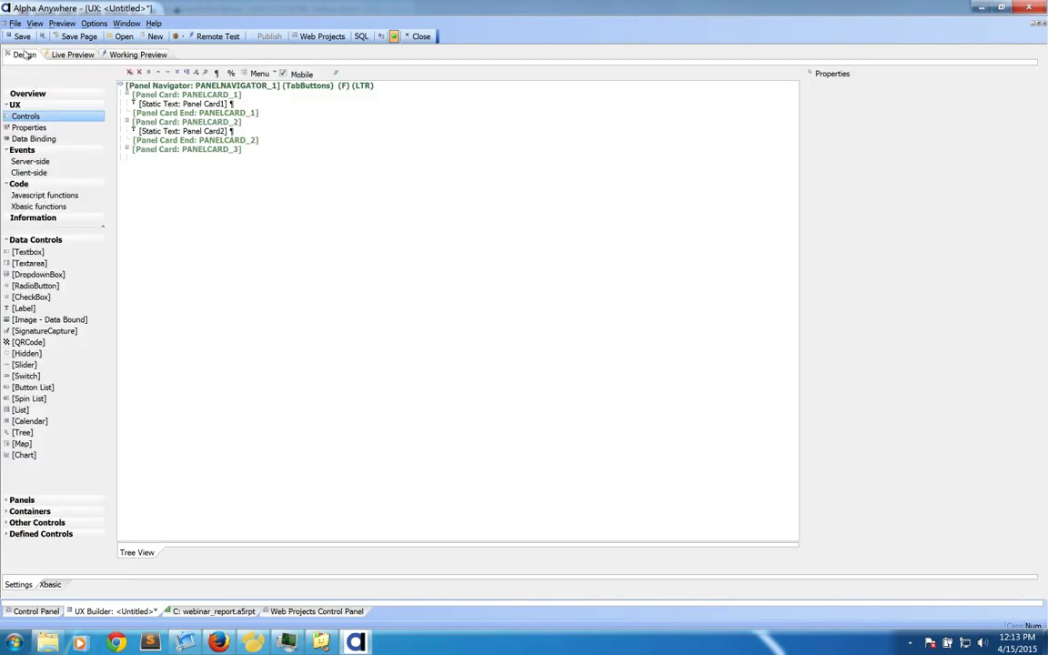
pyautogui.click(20, 36)
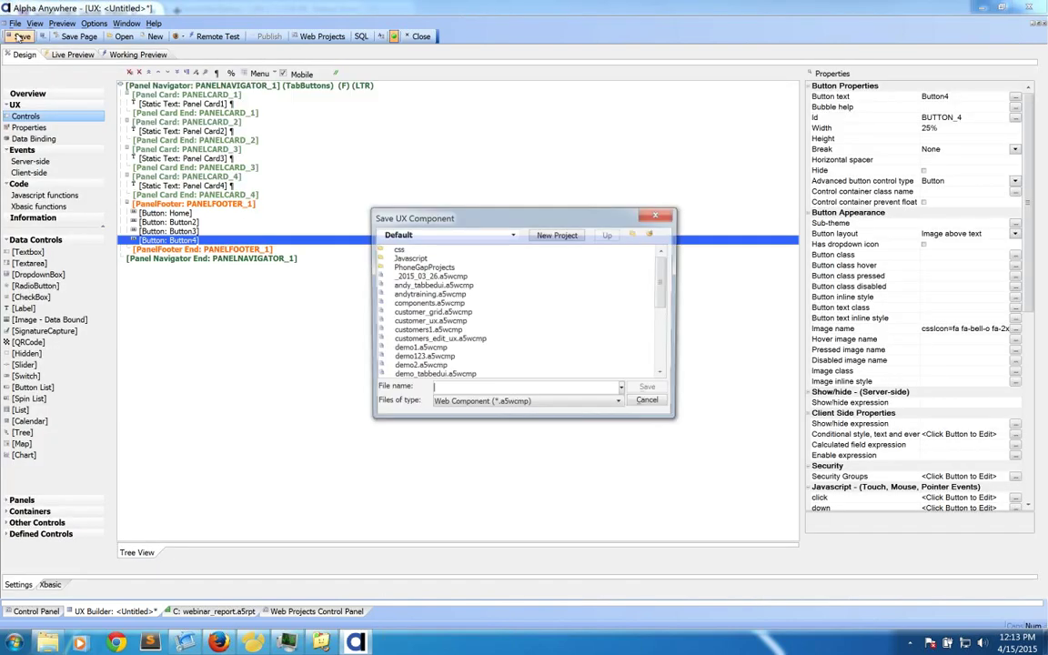
pyautogui.write('webinar_ux')
pyautogui.press('Return')
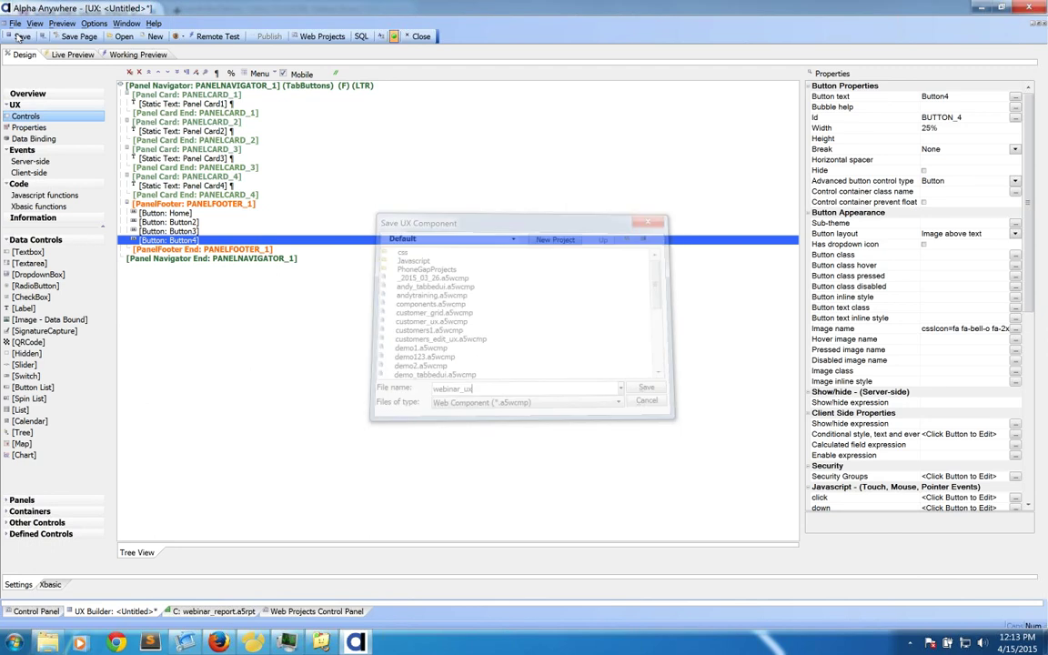
# - Examine the control tree's structure: the panel navigator, the first panel card, the panel footer and its Home and Button2 buttons
pyautogui.click(179, 85)
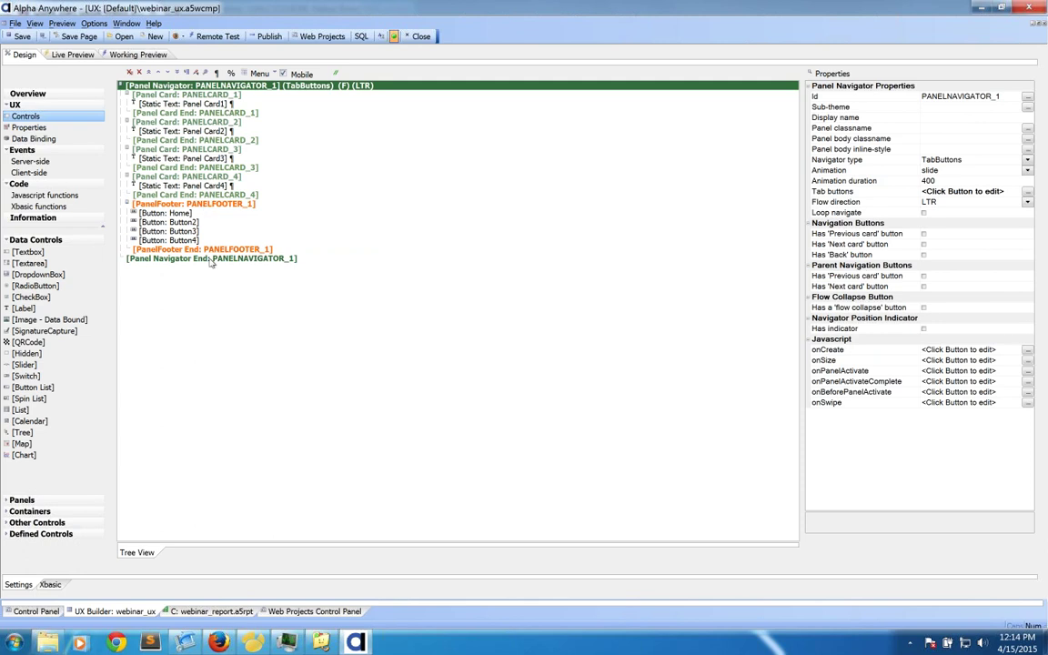
pyautogui.hotkey('ctrl', 'a')
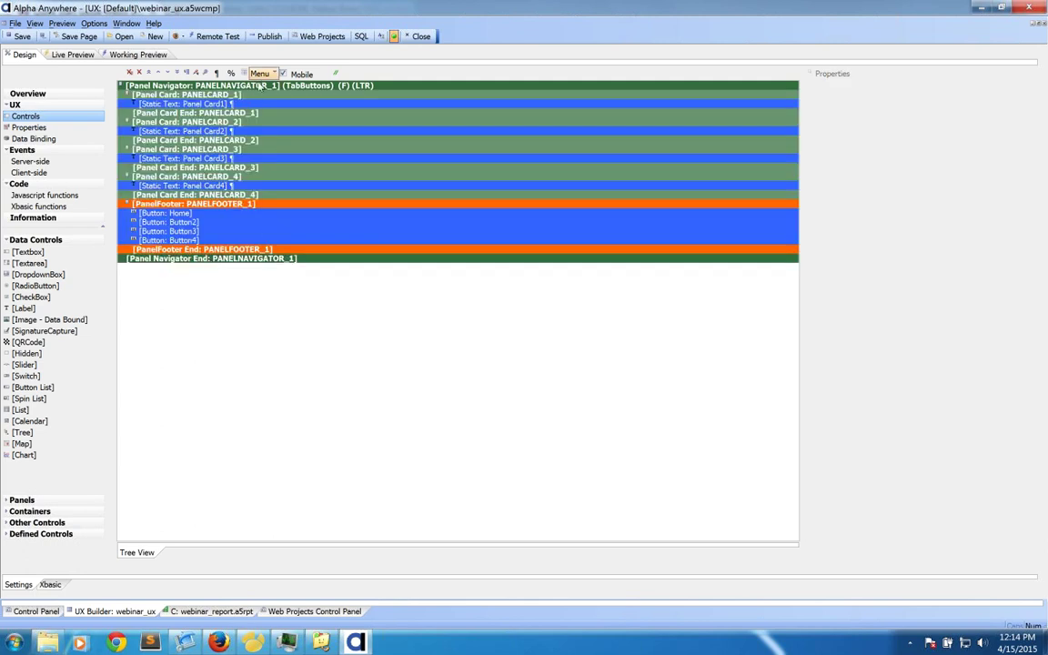
pyautogui.click(263, 85)
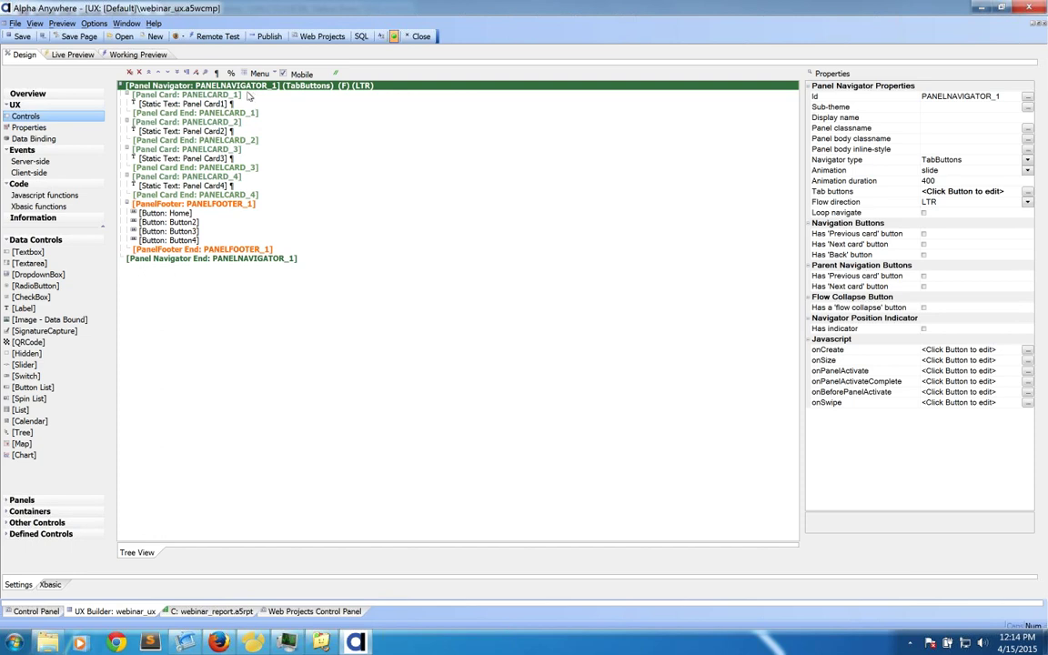
pyautogui.click(244, 94)
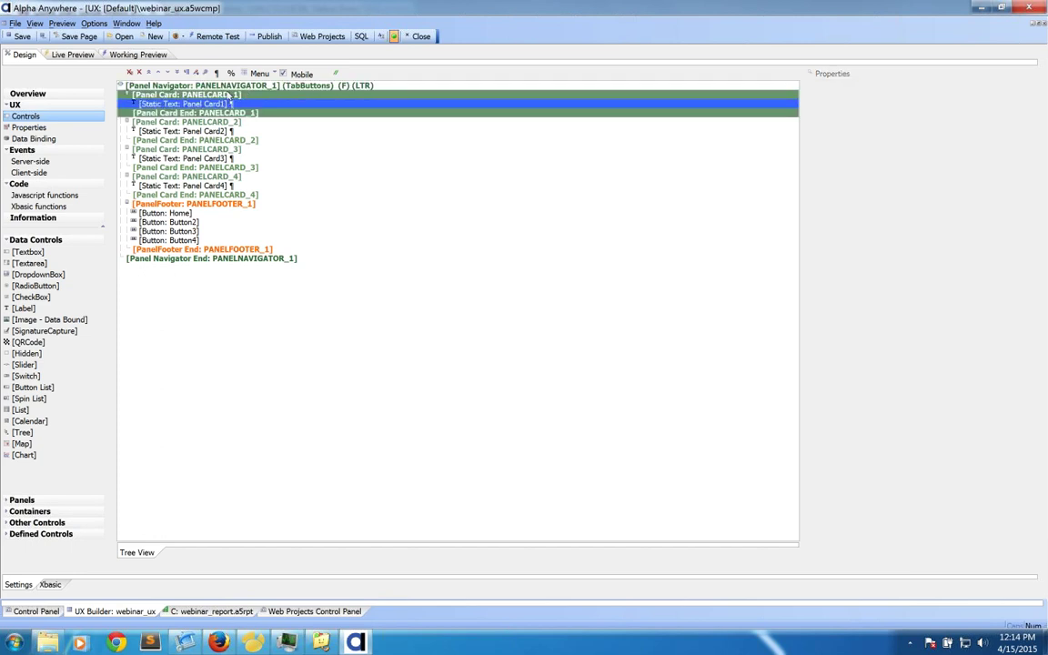
pyautogui.click(215, 204)
pyautogui.keyDown('shift'); pyautogui.click(246, 249); pyautogui.keyUp('shift')
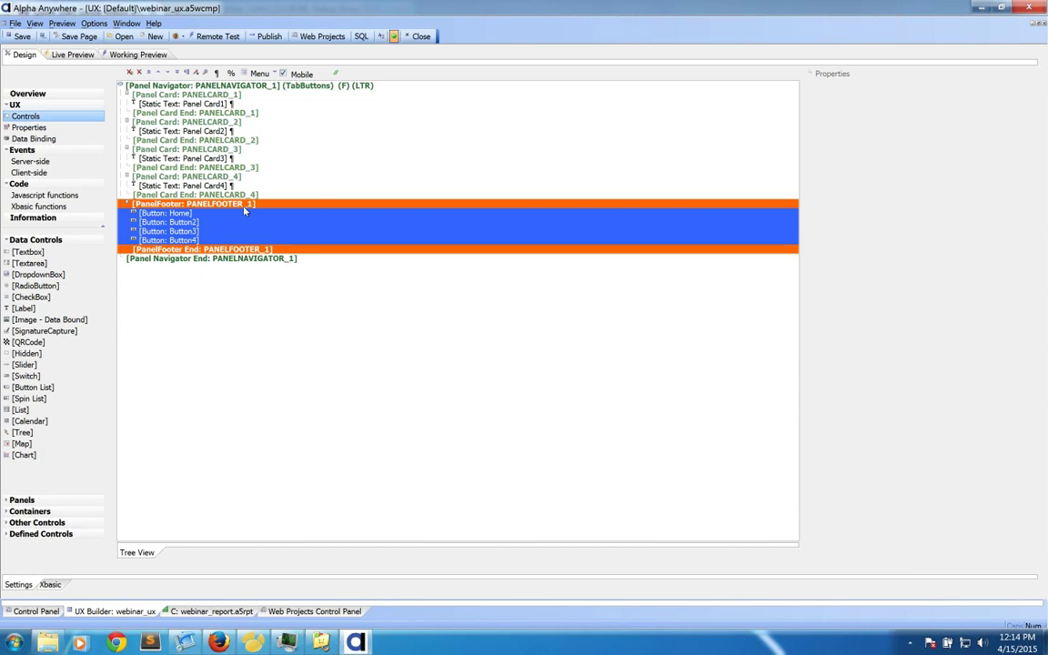
pyautogui.click(182, 215)
pyautogui.click(191, 223)
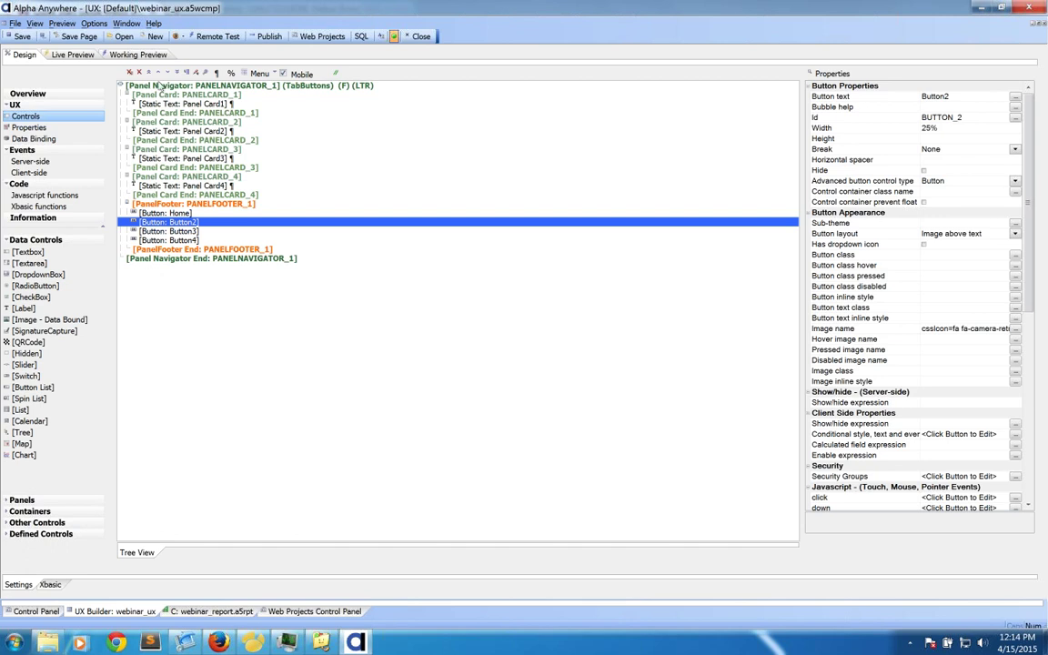
# - Preview the panel card opened by Button2, and review that button's JavaScript event properties in the design
pyautogui.click(141, 56)
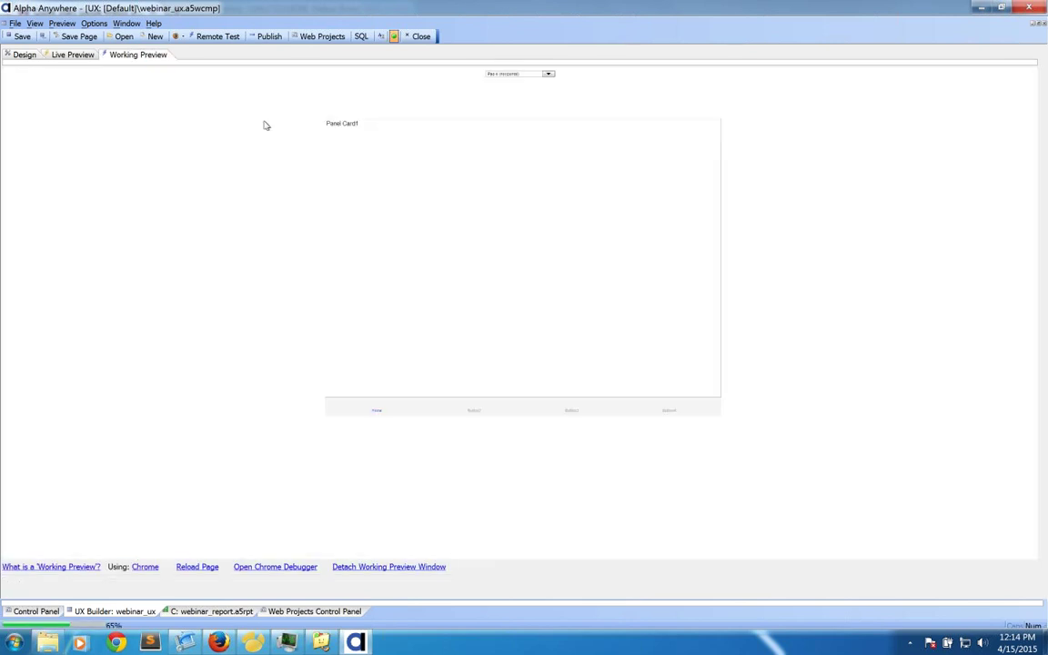
pyautogui.click(471, 406)
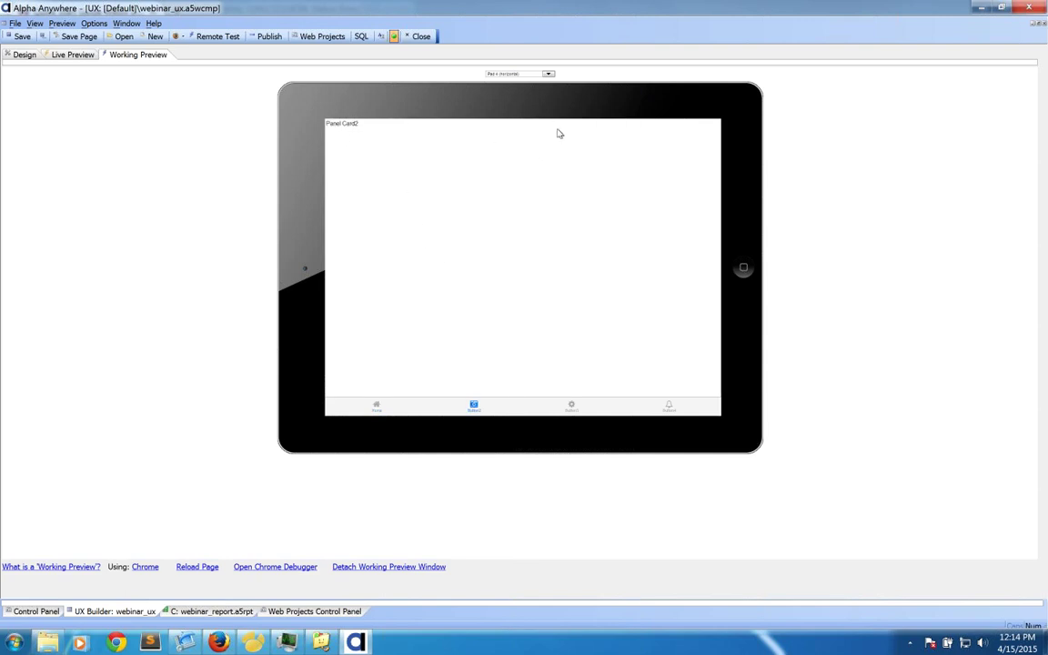
pyautogui.click(25, 54)
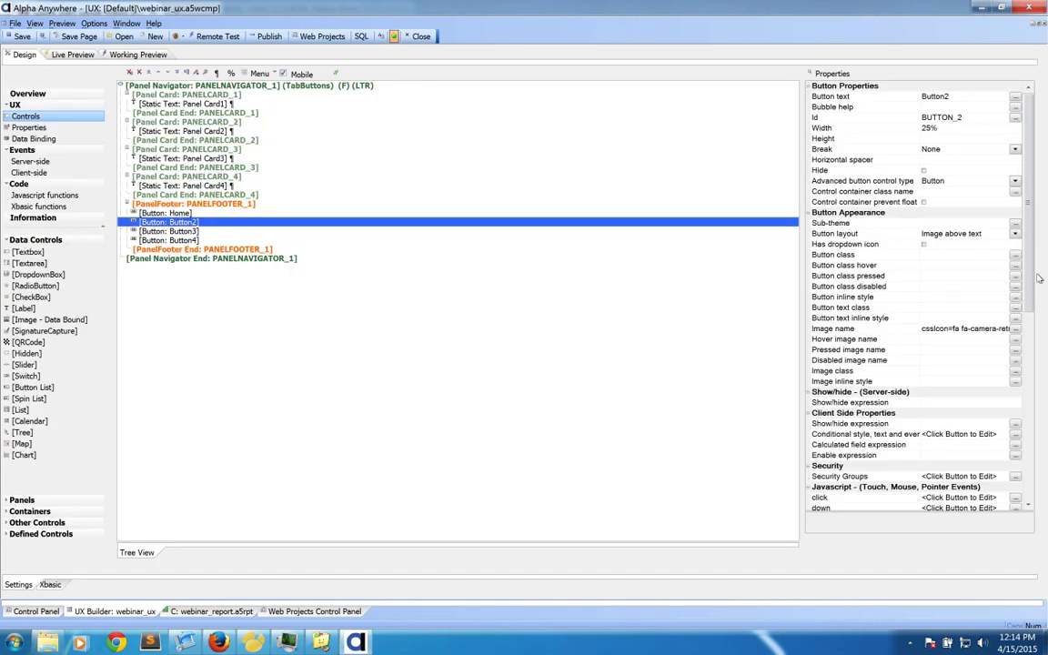
pyautogui.moveTo(1029, 278); pyautogui.dragTo(1036, 490)
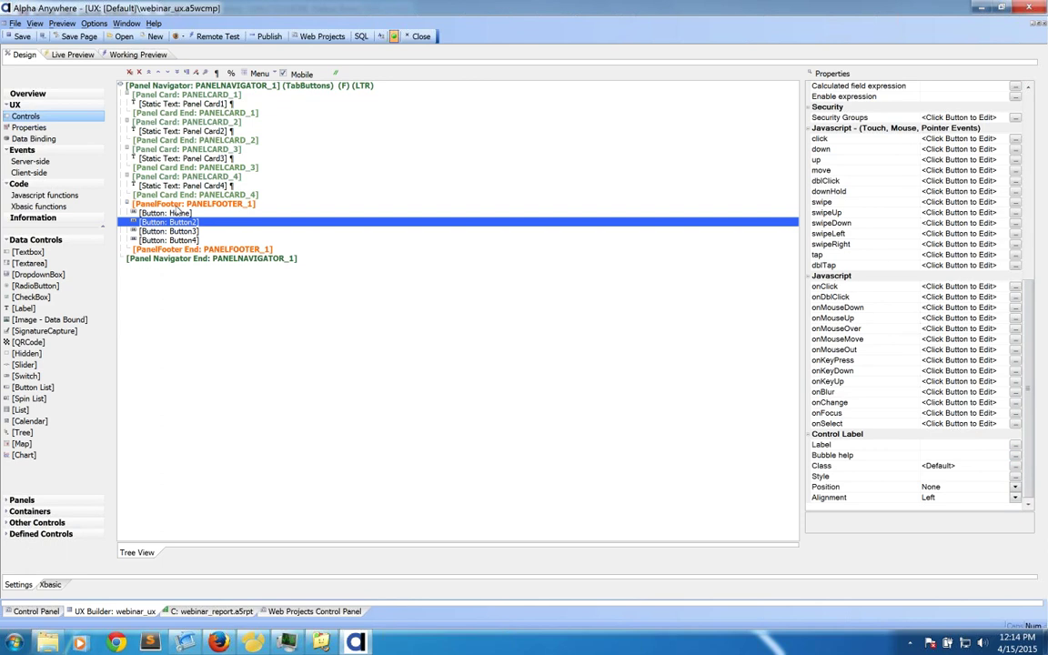
# - Delete the Panel Card1 static text from PANELCARD_1
pyautogui.click(166, 102)
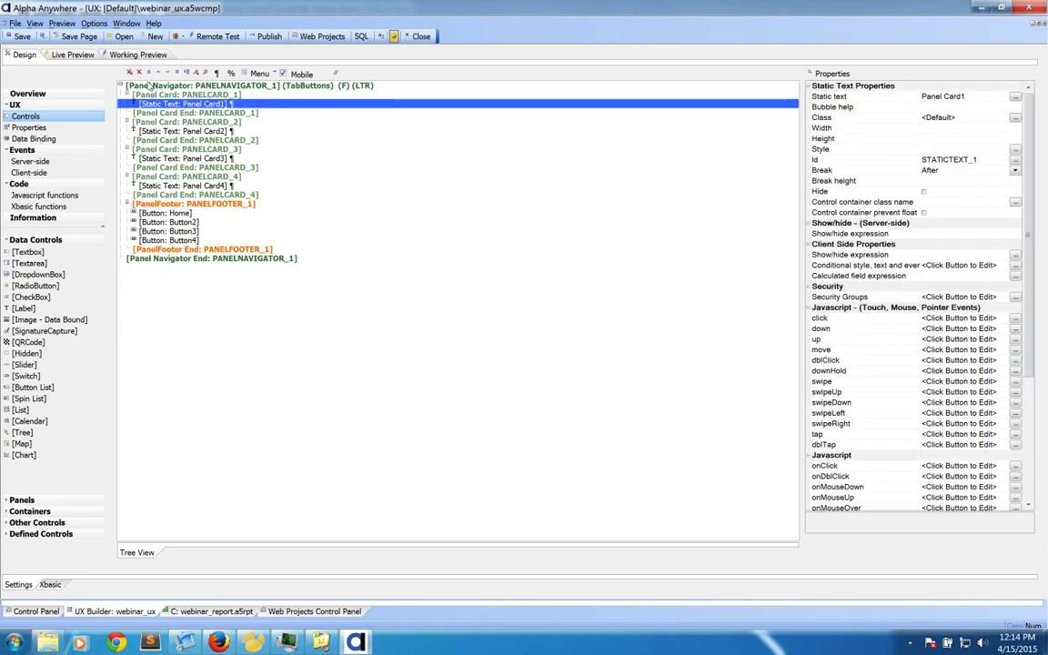
pyautogui.click(172, 94)
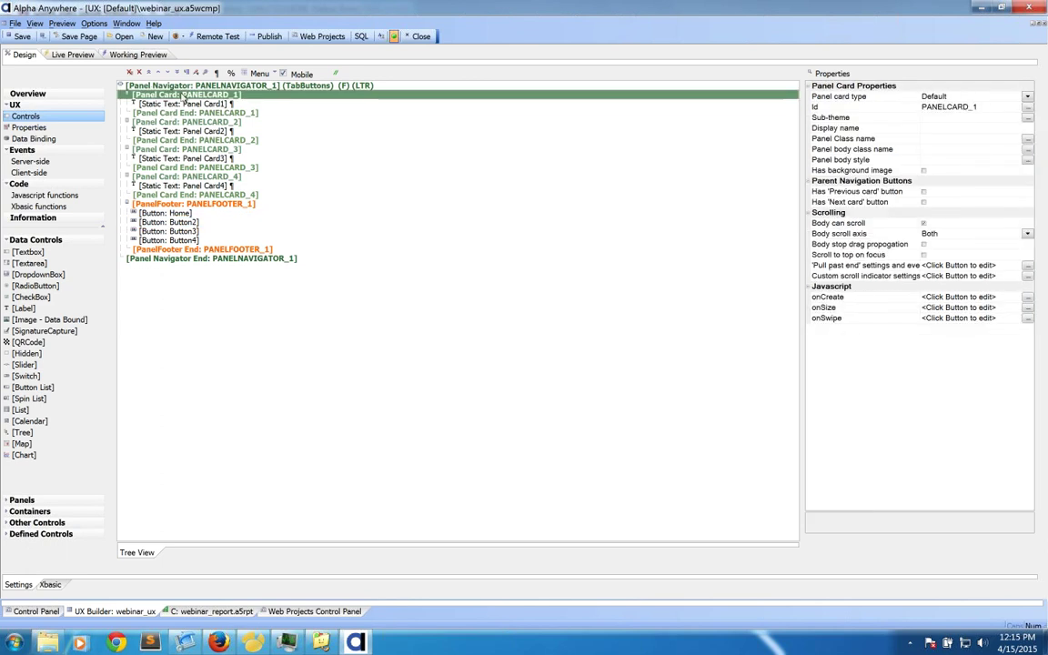
pyautogui.click(179, 104)
pyautogui.click(139, 73)
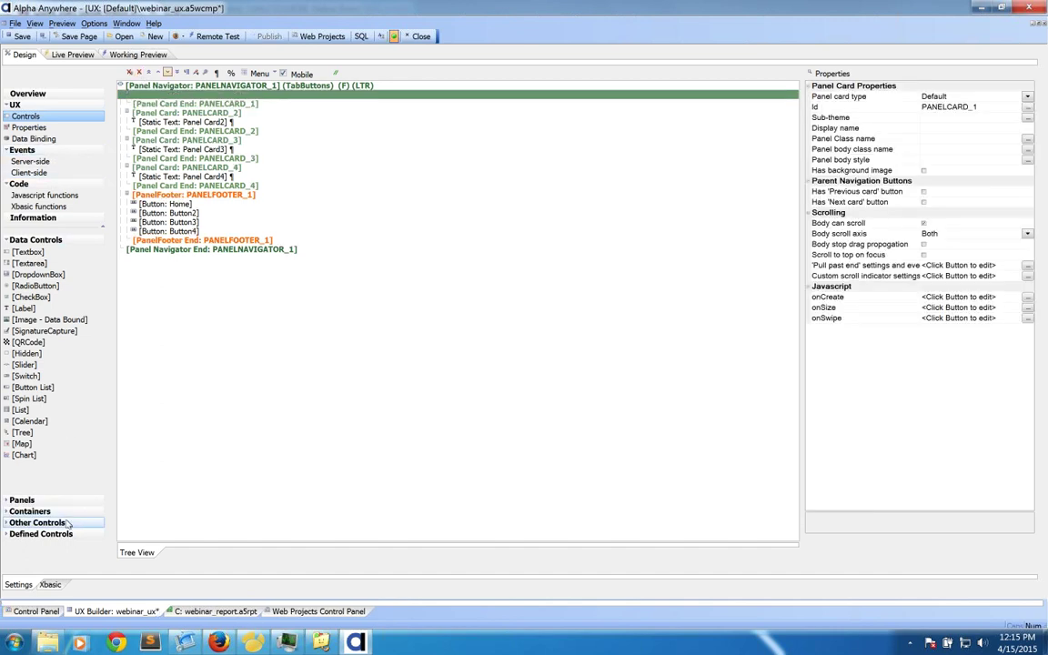
# - Add a button control inside PANELCARD_1 and set its button text to Show Report
pyautogui.click(37, 523)
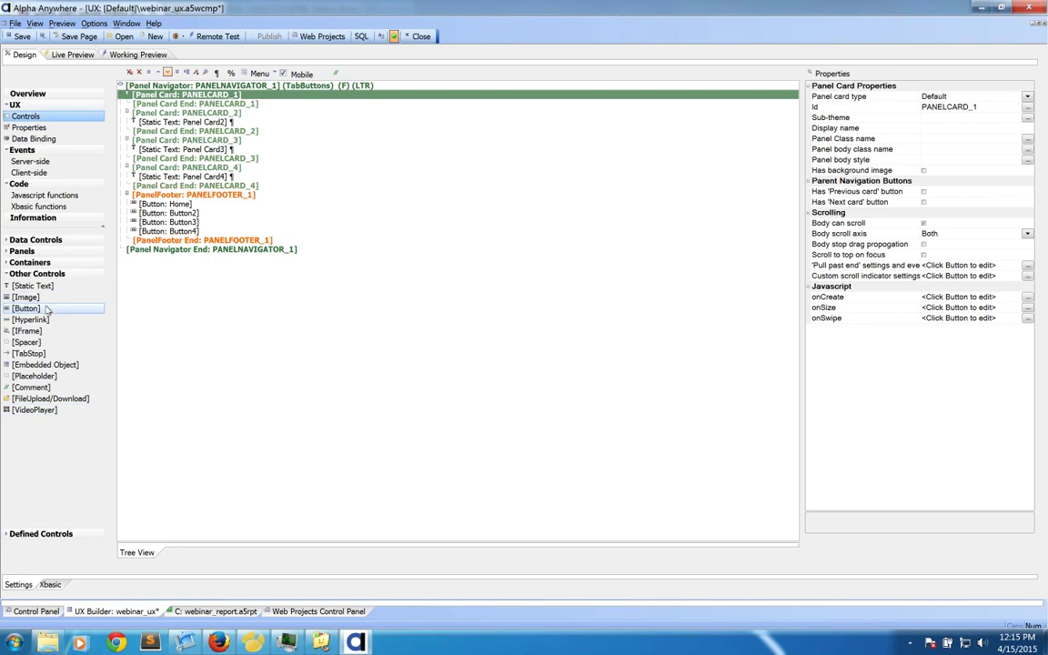
pyautogui.doubleClick(25, 308)
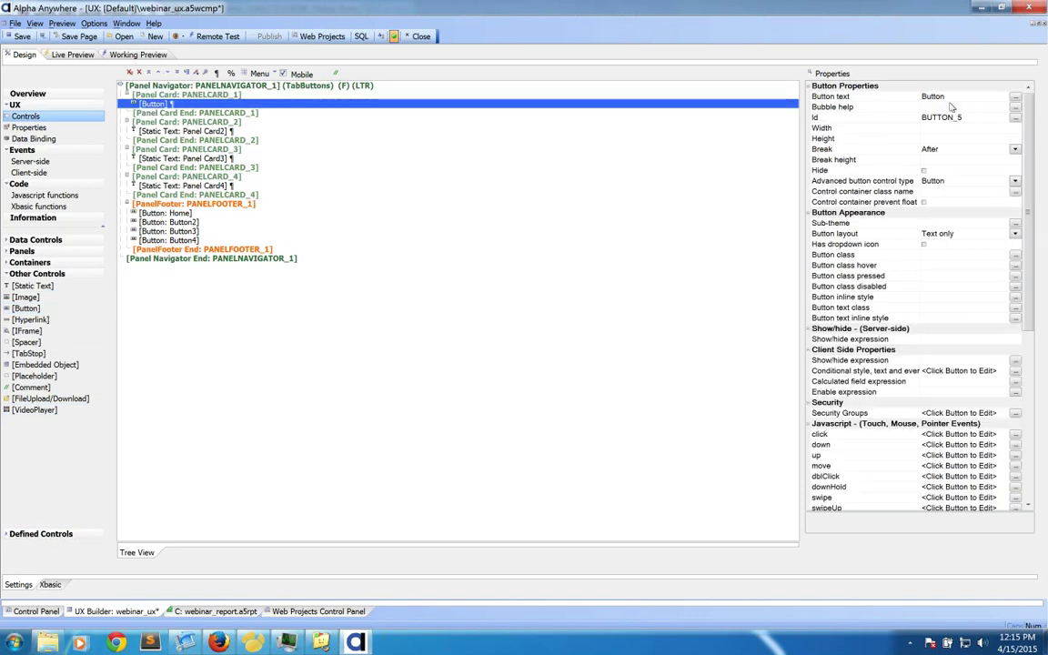
pyautogui.click(907, 95)
pyautogui.write('Show Rep')
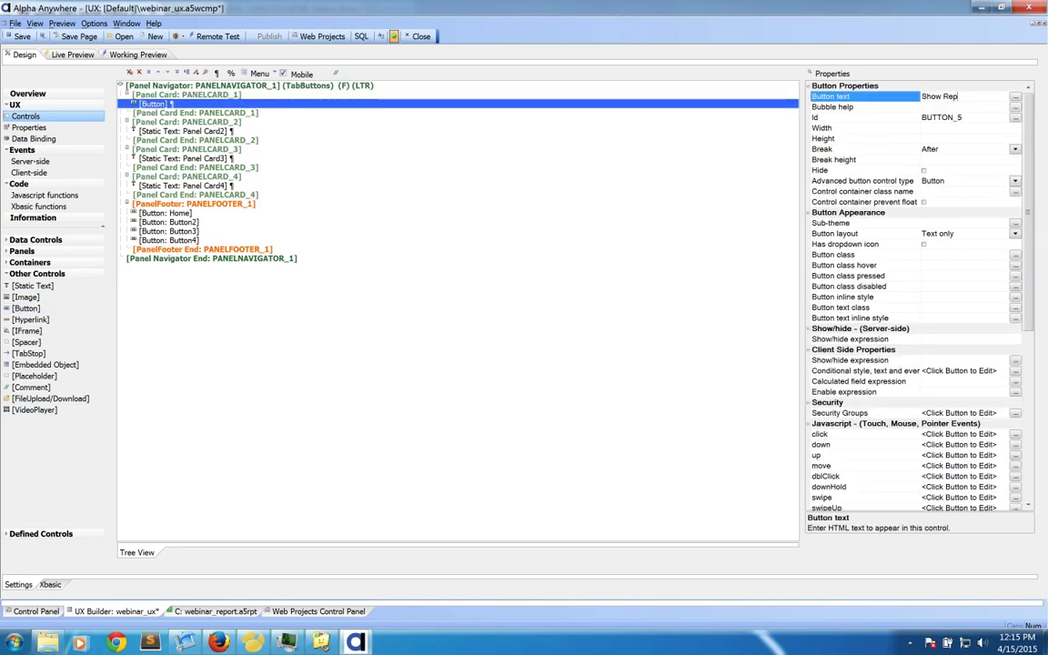
pyautogui.write('ort')
pyautogui.press('Return')
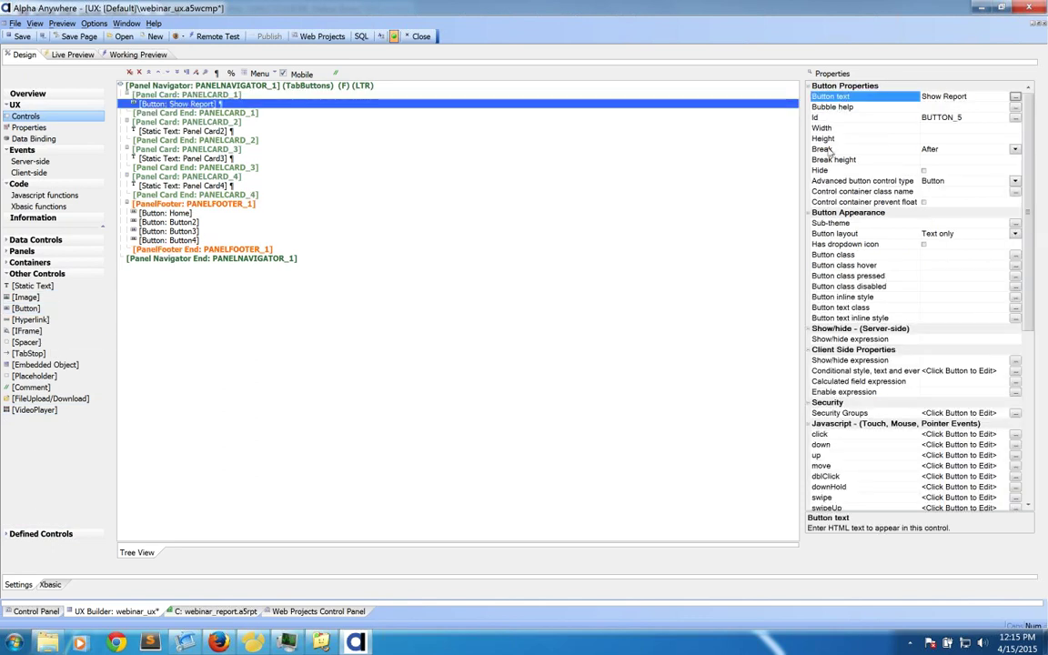
# - Preview the first panel card's Show Report button and the card opened by Button2, and return to the design
pyautogui.click(159, 56)
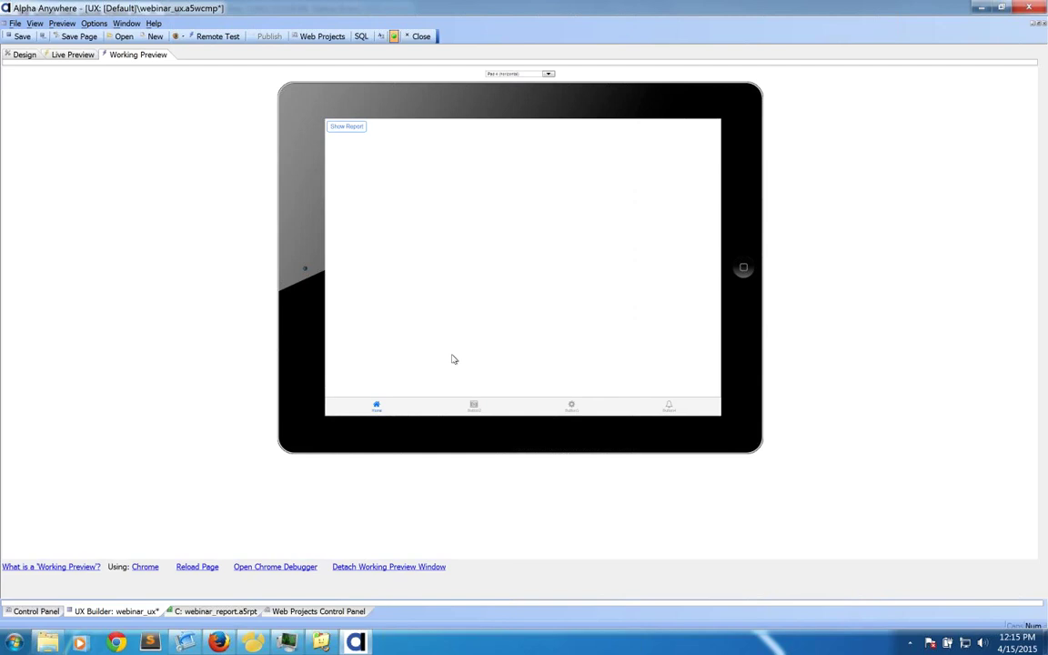
pyautogui.click(474, 405)
pyautogui.click(21, 55)
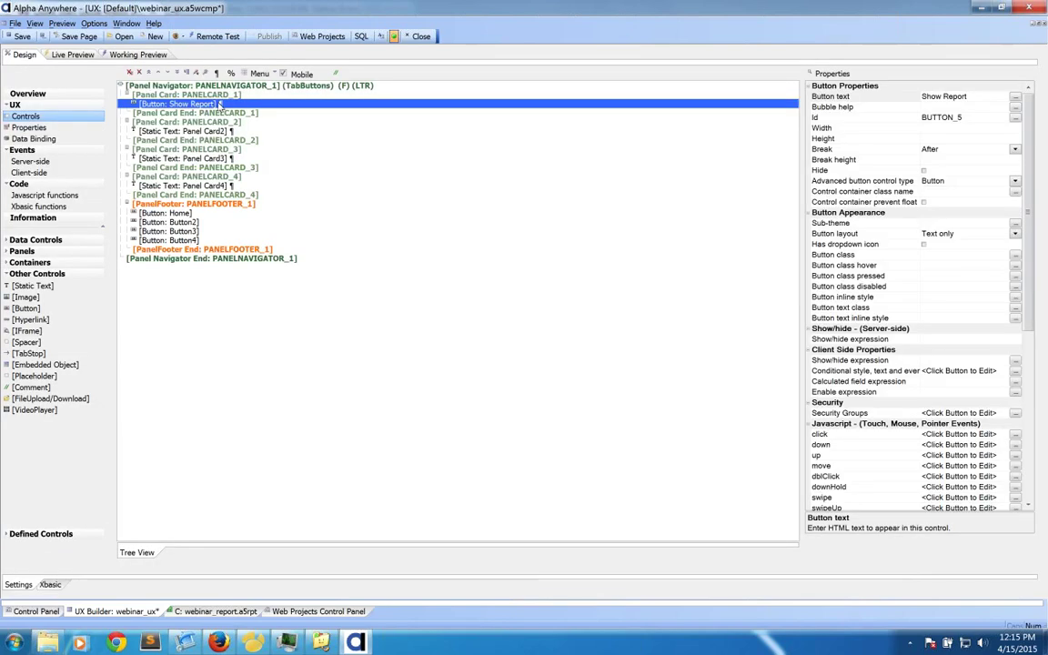
# - Add a Panel Actions action to the Show Report button's click event, filtering the action list for panel
pyautogui.click(889, 444)
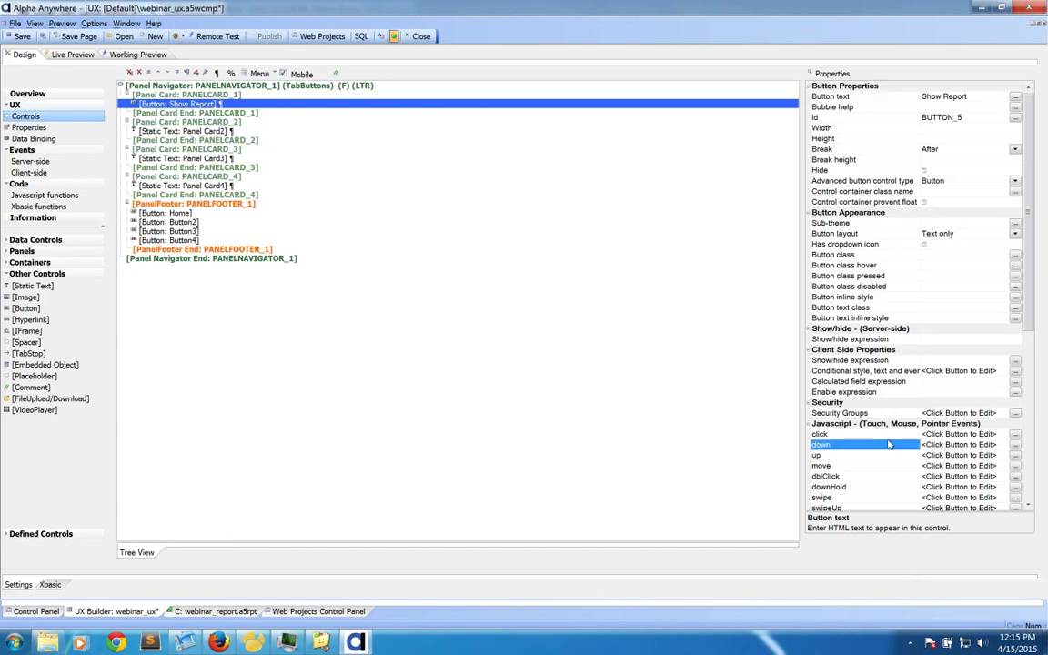
pyautogui.click(887, 434)
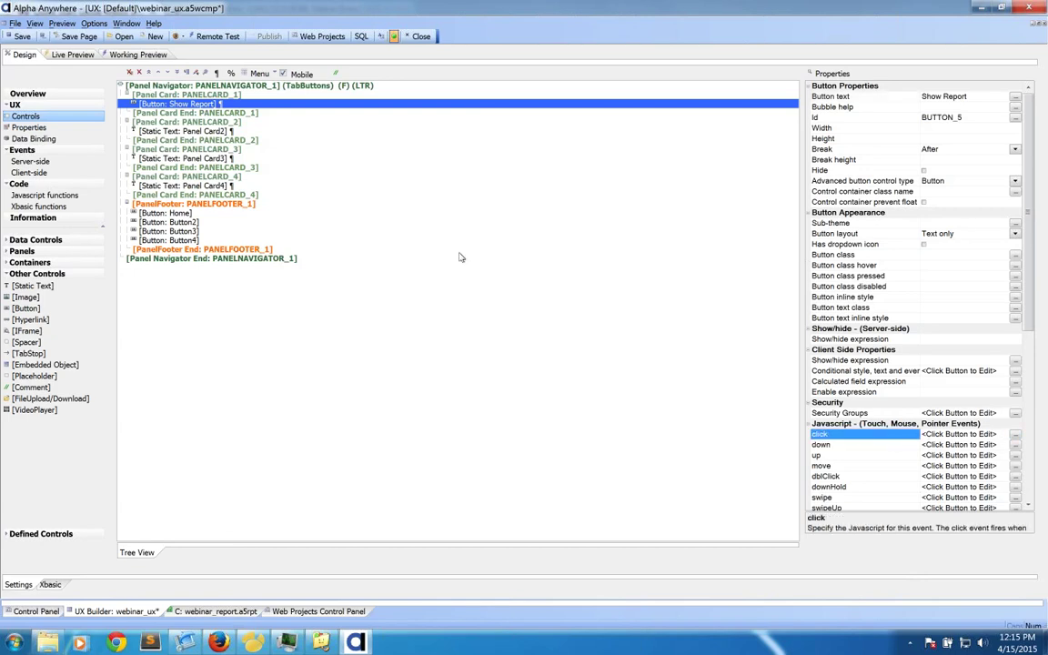
pyautogui.click(1016, 436)
pyautogui.click(354, 97)
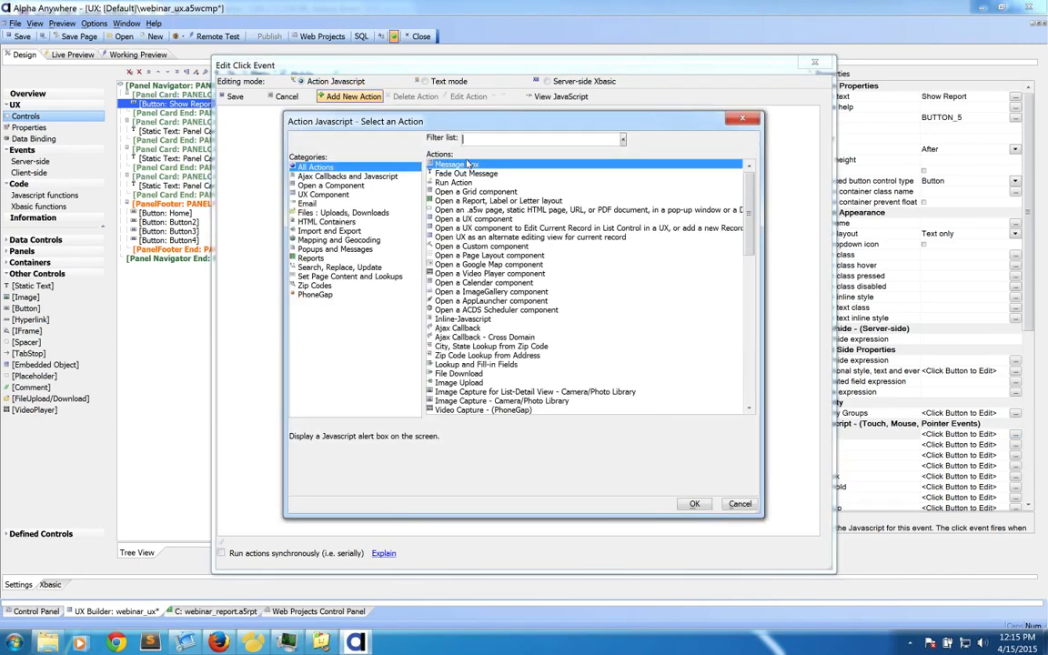
pyautogui.write('pan')
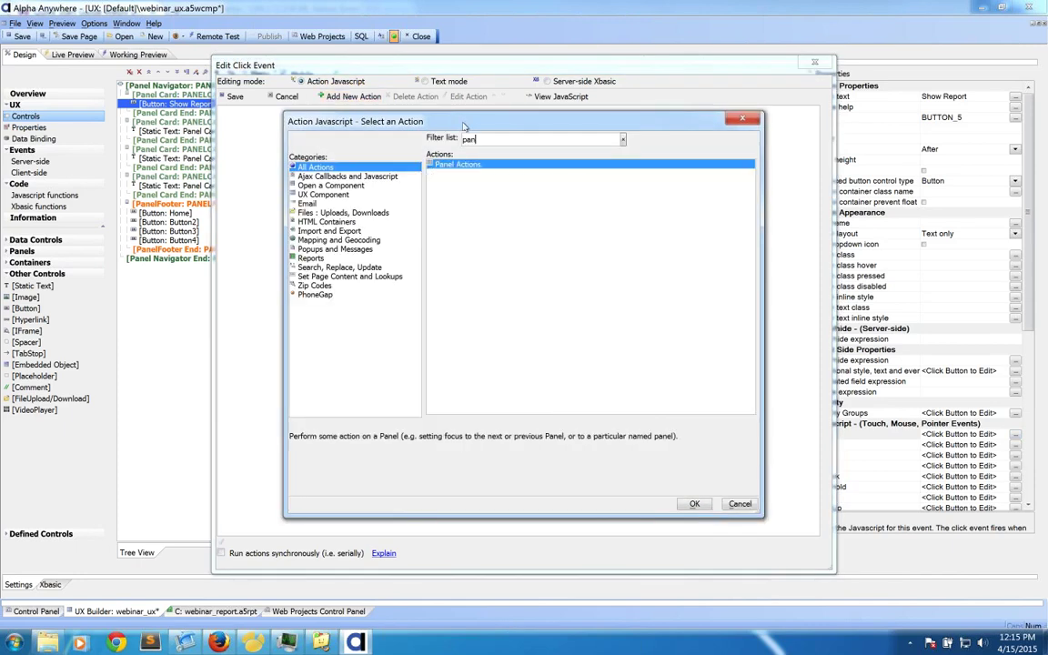
pyautogui.moveTo(464, 126); pyautogui.dragTo(413, 155)
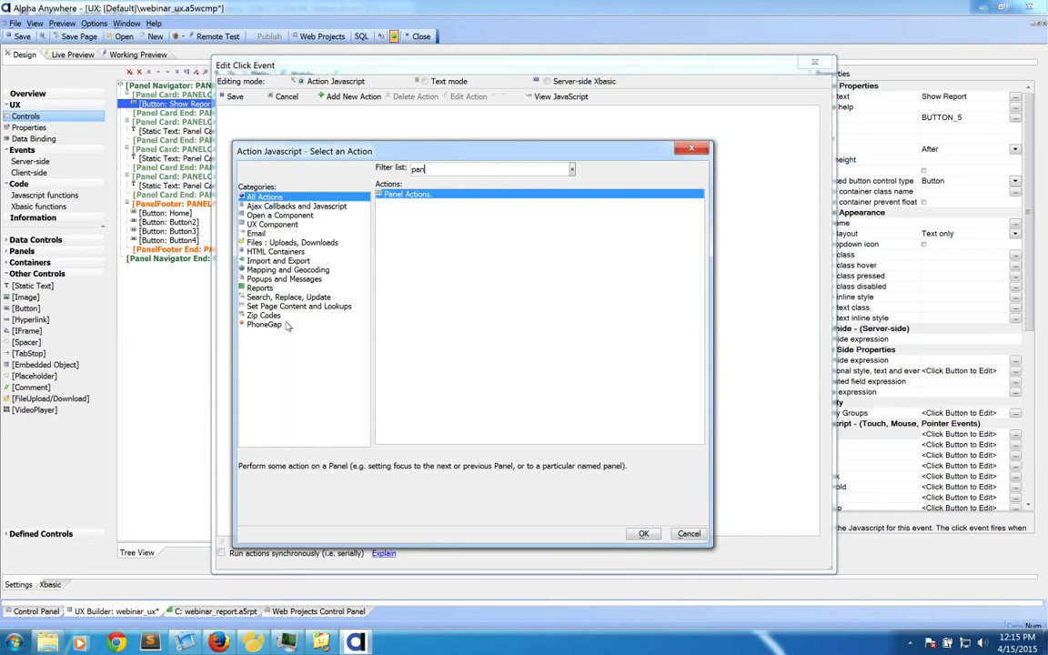
pyautogui.press('BackSpace')
pyautogui.press('BackSpace')
pyautogui.press('BackSpace')
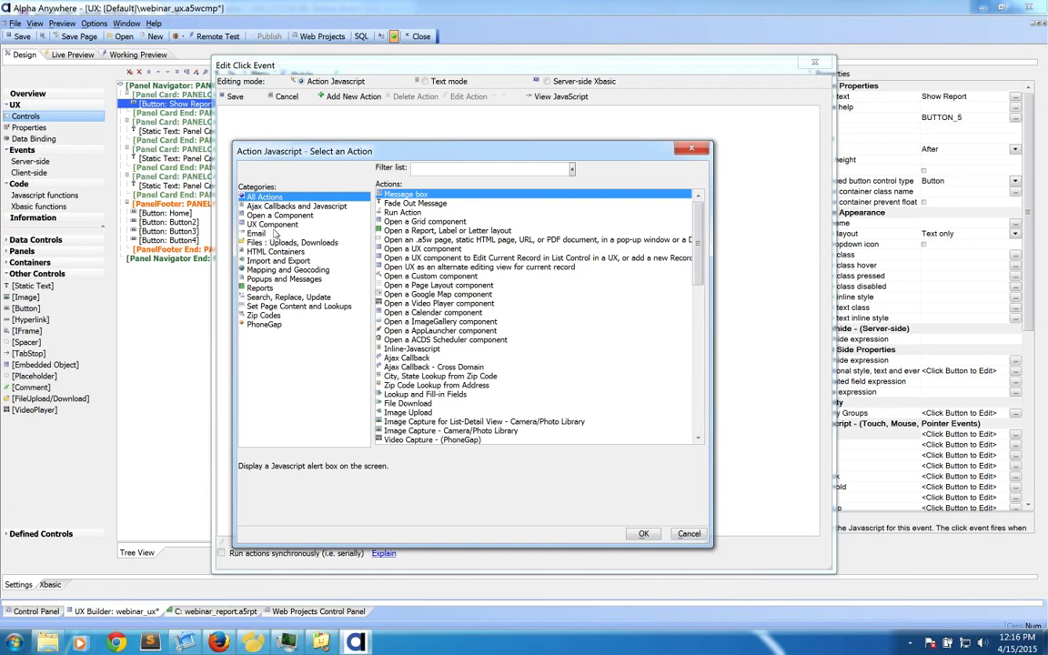
pyautogui.write('pa')
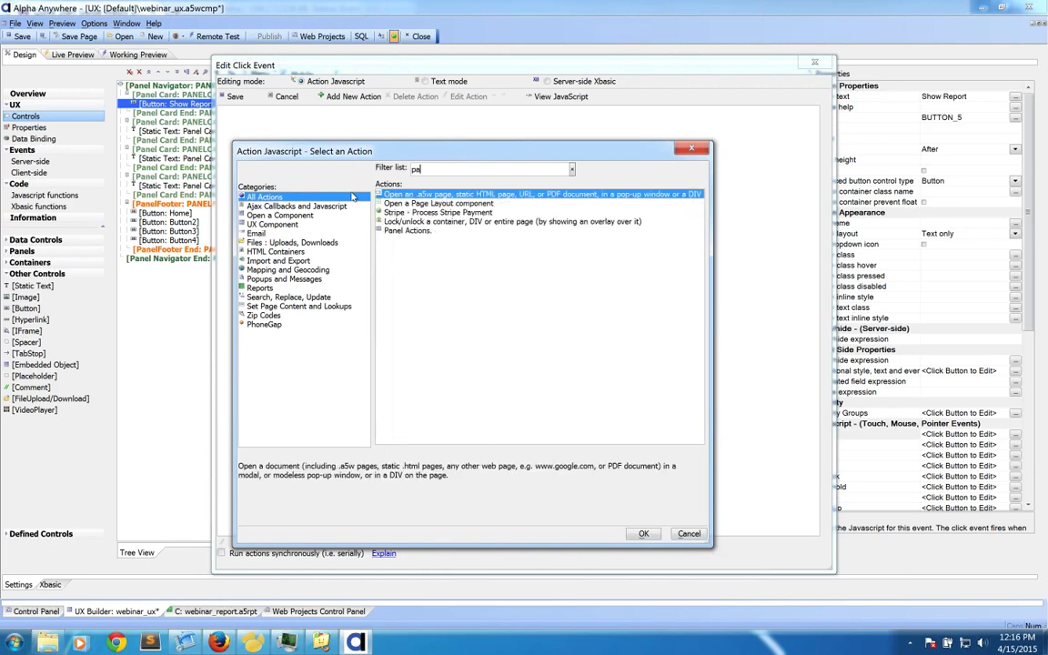
pyautogui.write('ne')
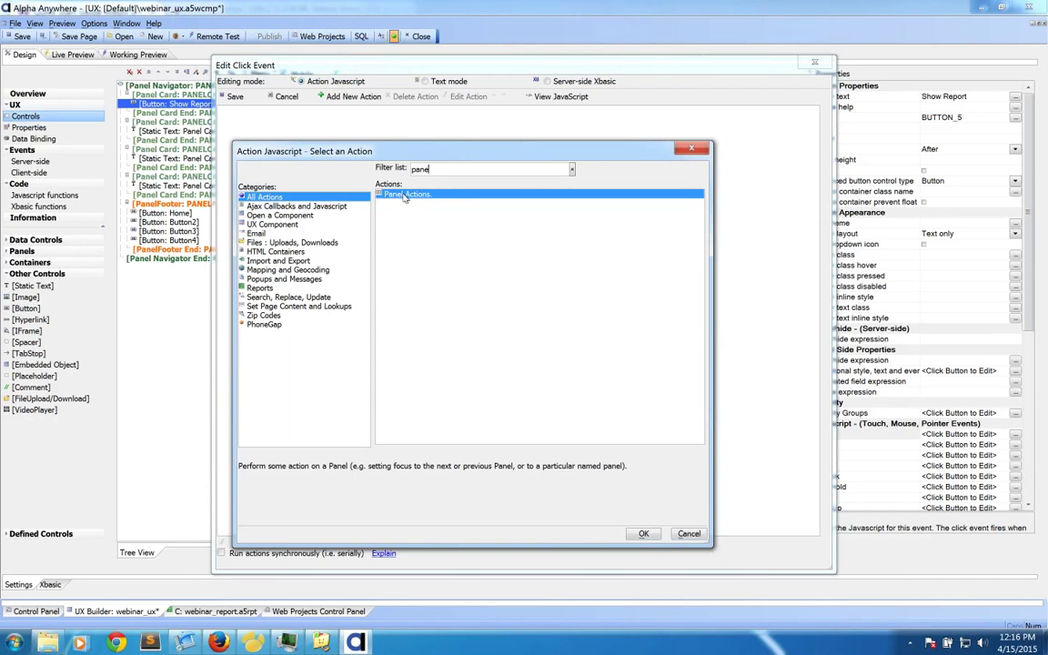
pyautogui.doubleClick(412, 196)
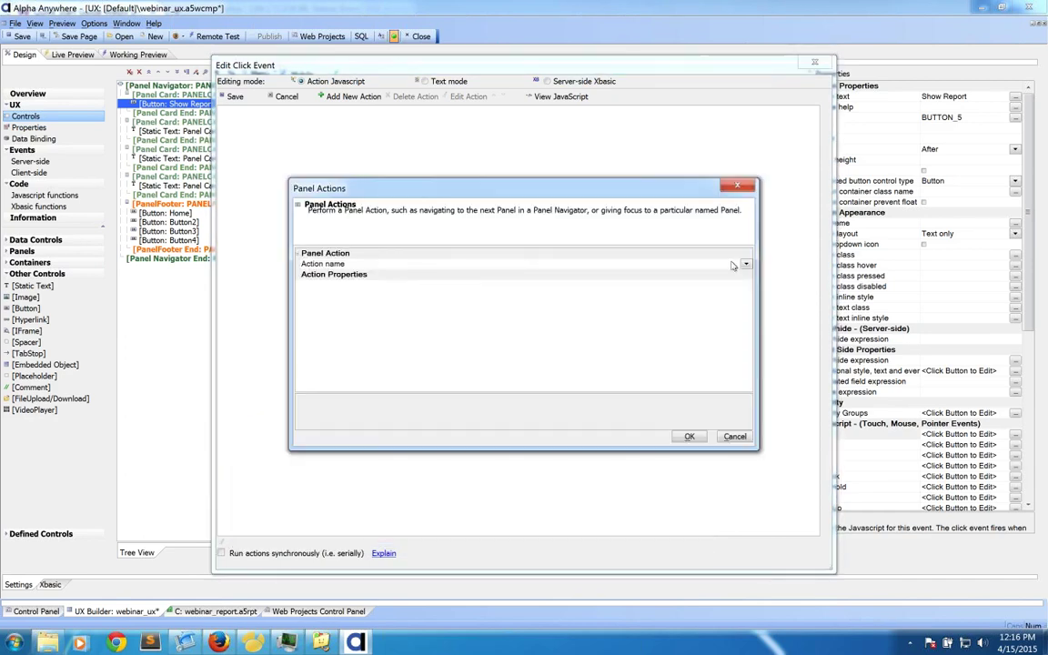
# - Configure the panel action as Set Active Panel targeting PANELCARD_2, leave its comment blank, and save the click event
pyautogui.click(746, 264)
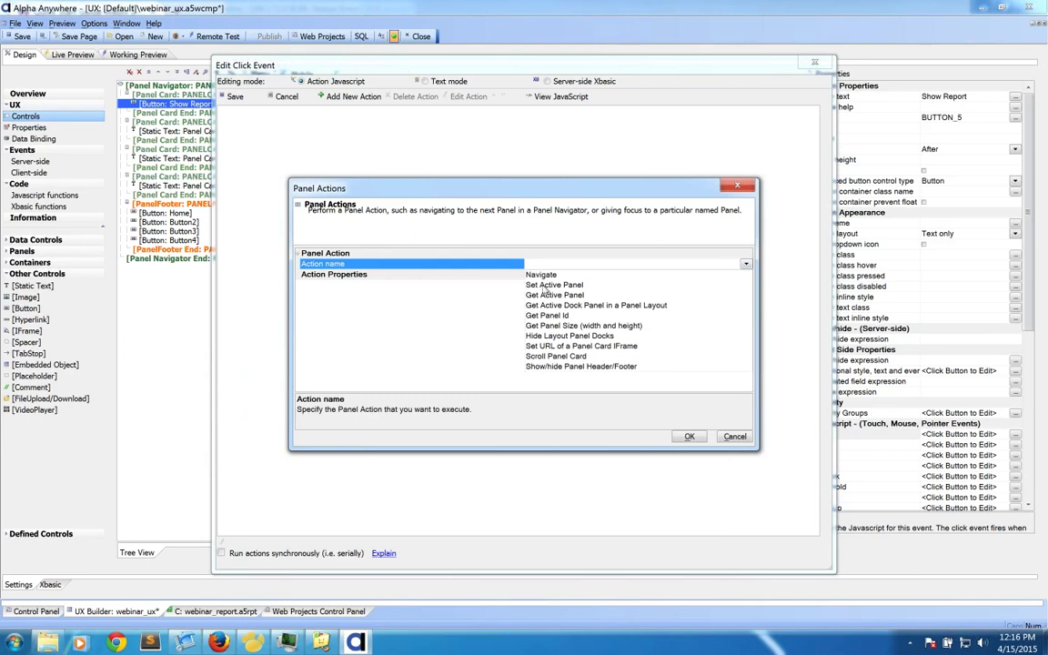
pyautogui.click(545, 286)
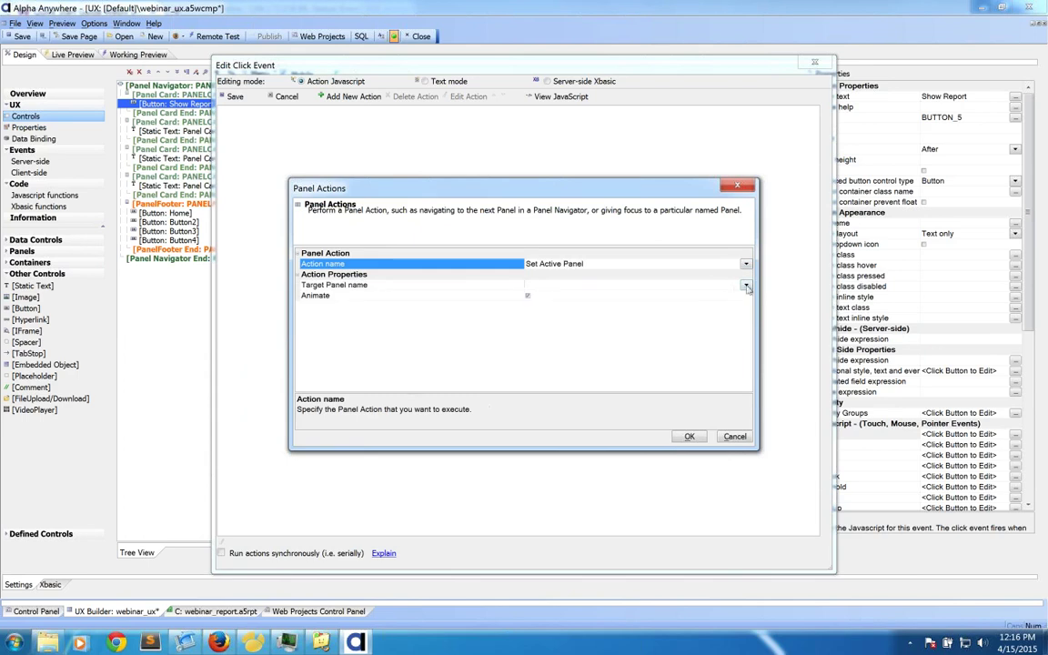
pyautogui.click(615, 288)
pyautogui.click(563, 319)
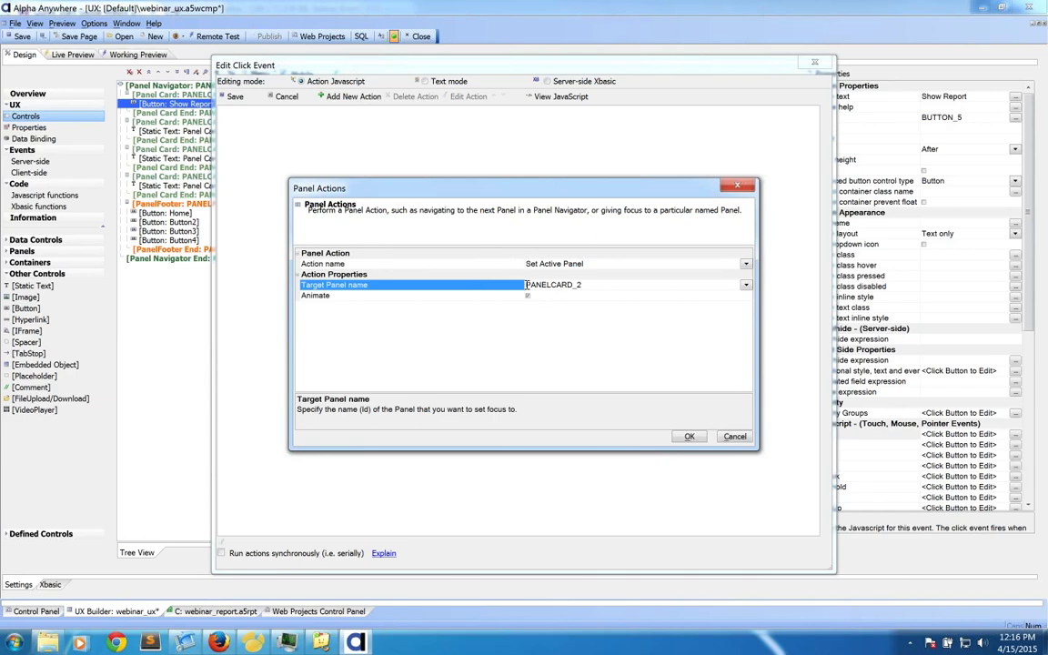
pyautogui.click(700, 439)
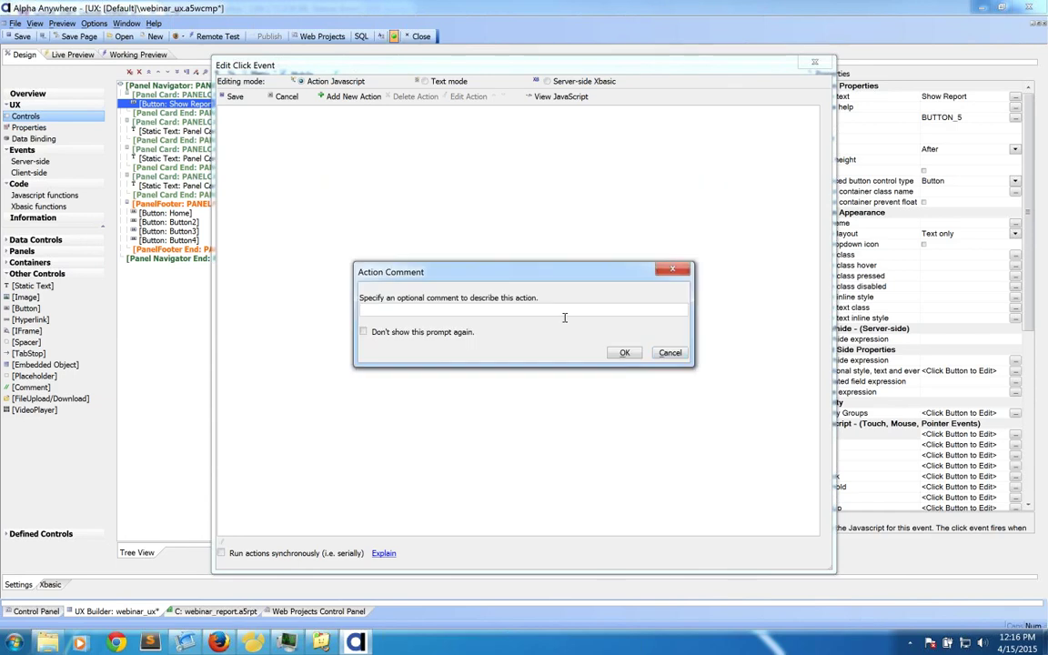
pyautogui.click(624, 352)
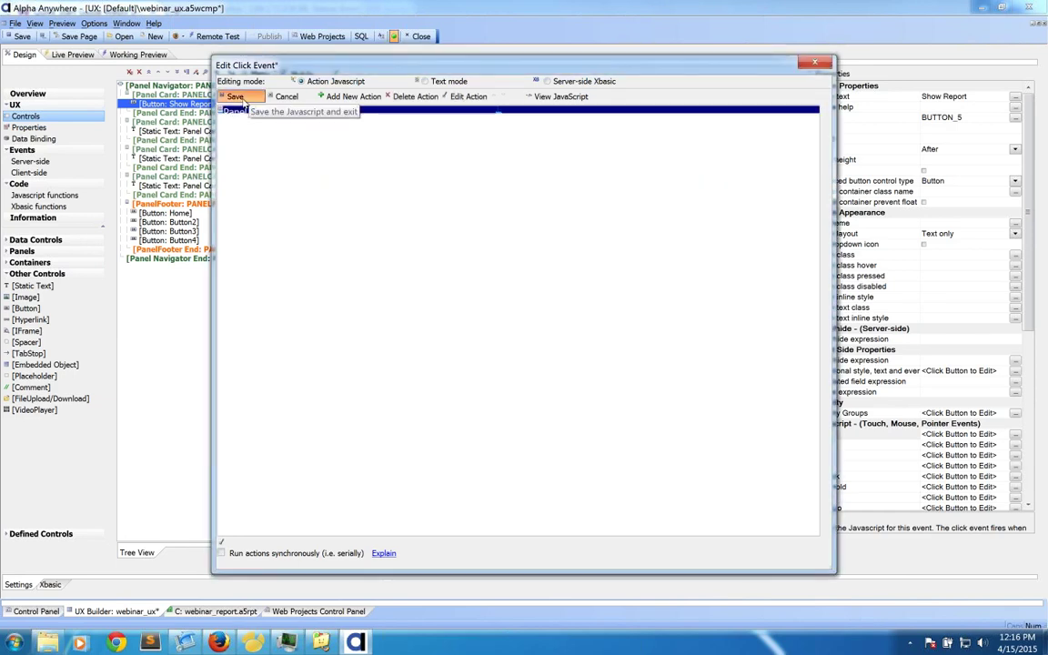
pyautogui.click(238, 98)
# - Test the Show Report button twice in the working preview, going back to the Home card in between, and return to the design
pyautogui.click(139, 56)
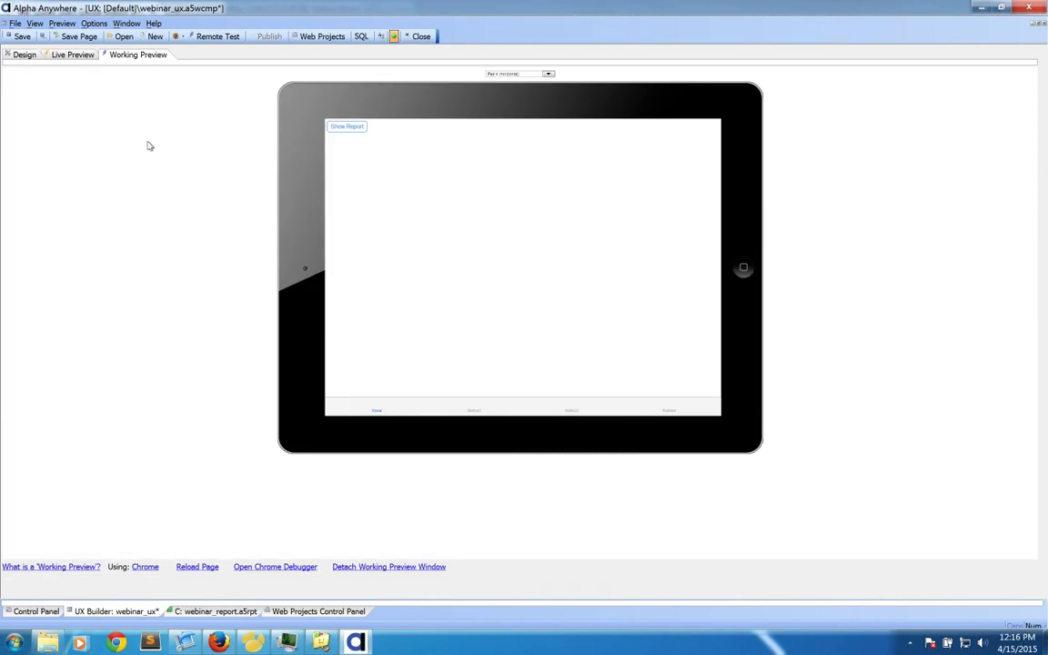
pyautogui.click(353, 130)
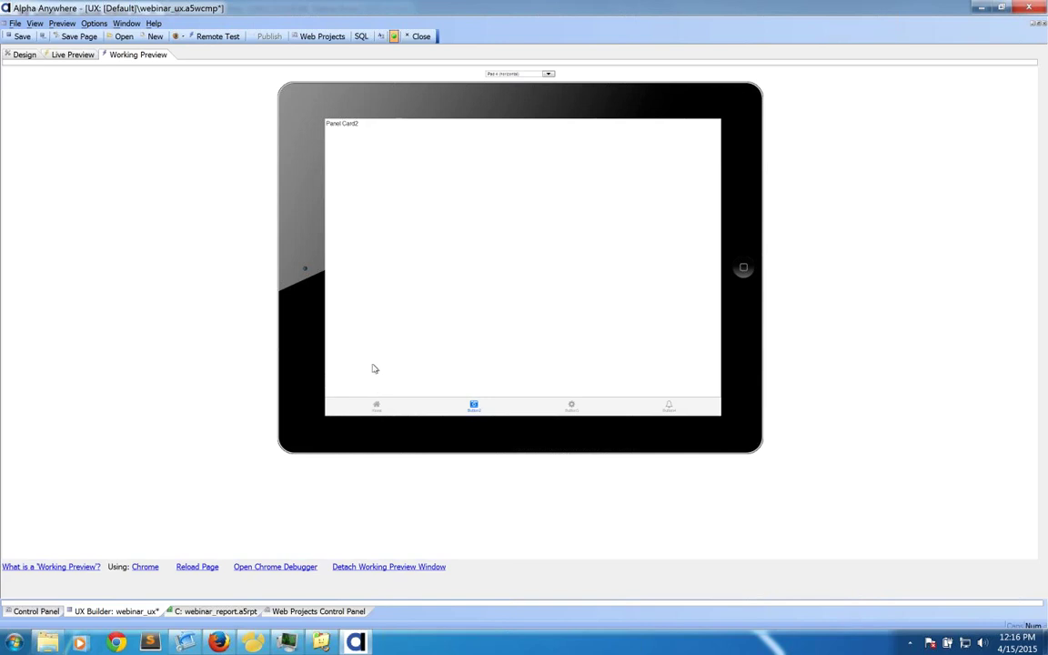
pyautogui.click(375, 407)
pyautogui.click(346, 134)
pyautogui.click(25, 55)
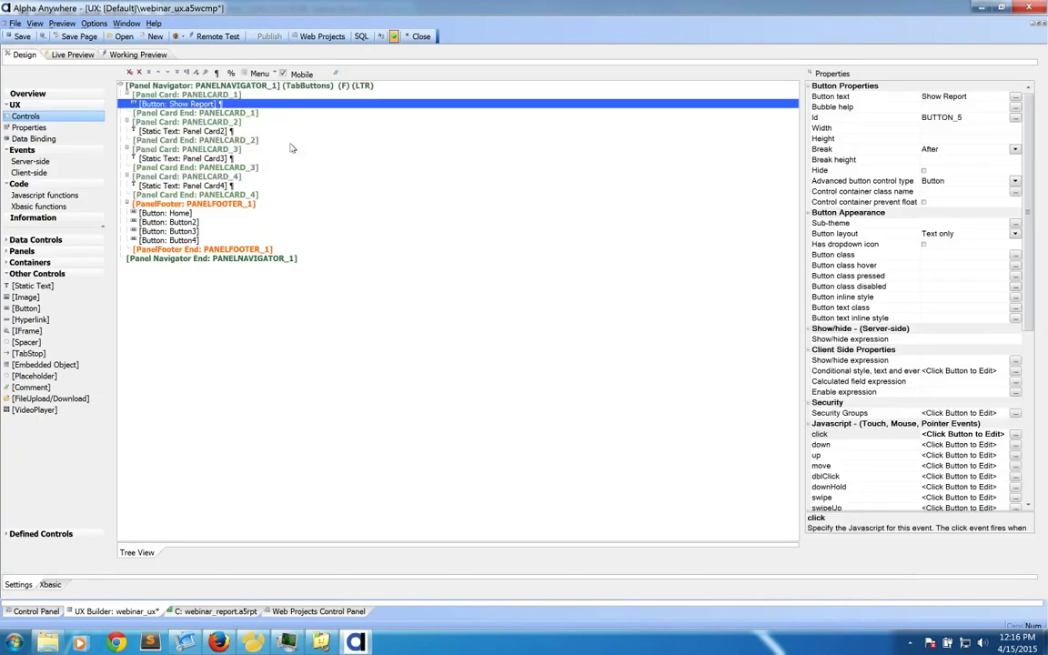
# - Review the JavaScript generated for the panel action in the Show Report button's click event
pyautogui.click(951, 434)
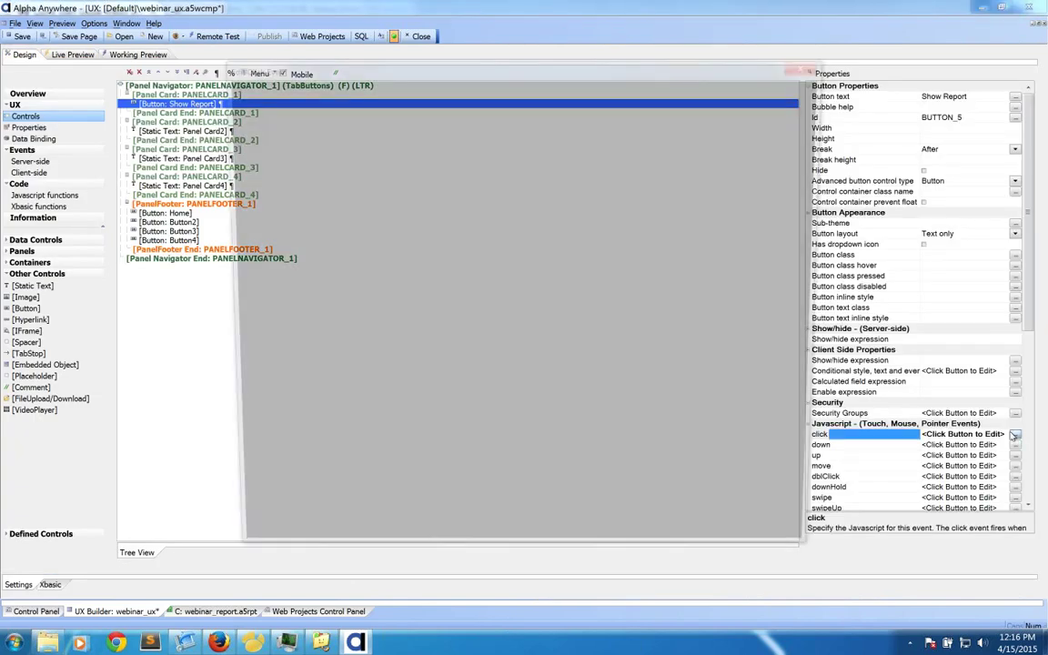
pyautogui.click(562, 97)
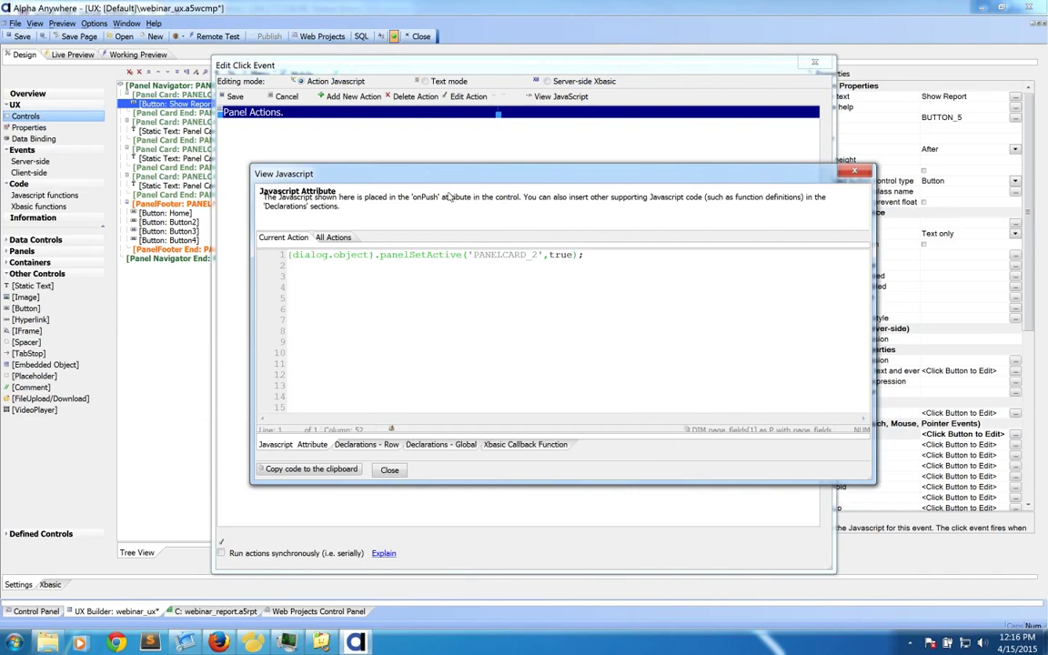
pyautogui.moveTo(291, 256); pyautogui.dragTo(578, 255)
pyautogui.click(590, 255)
pyautogui.click(387, 470)
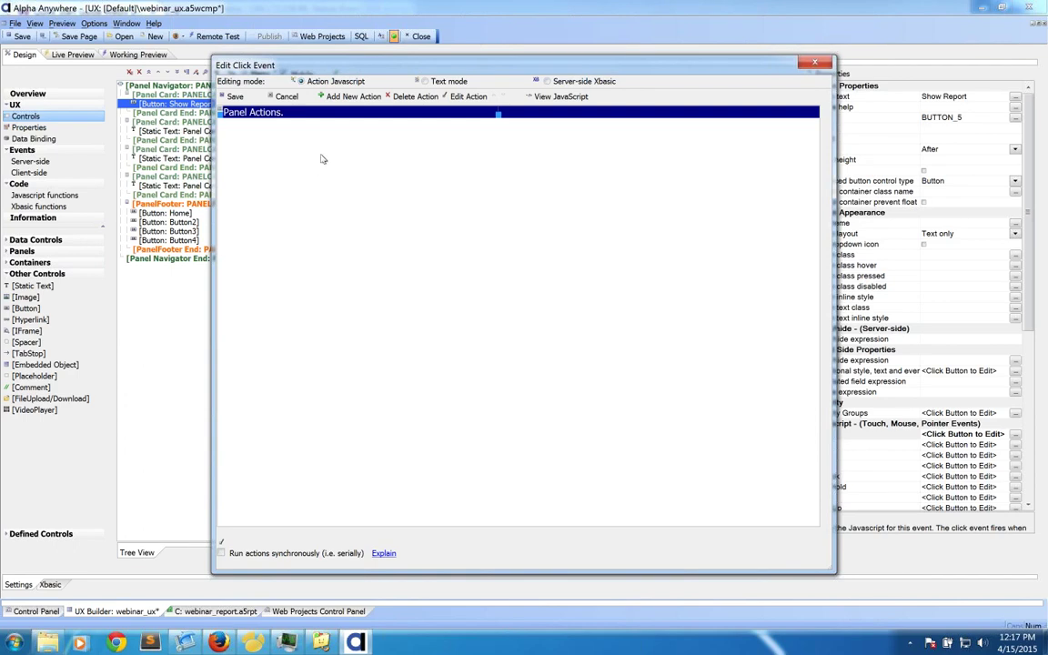
# - Add an Open a Report, Label or Letter layout action to the click event, filtering the action list for repo
pyautogui.click(361, 102)
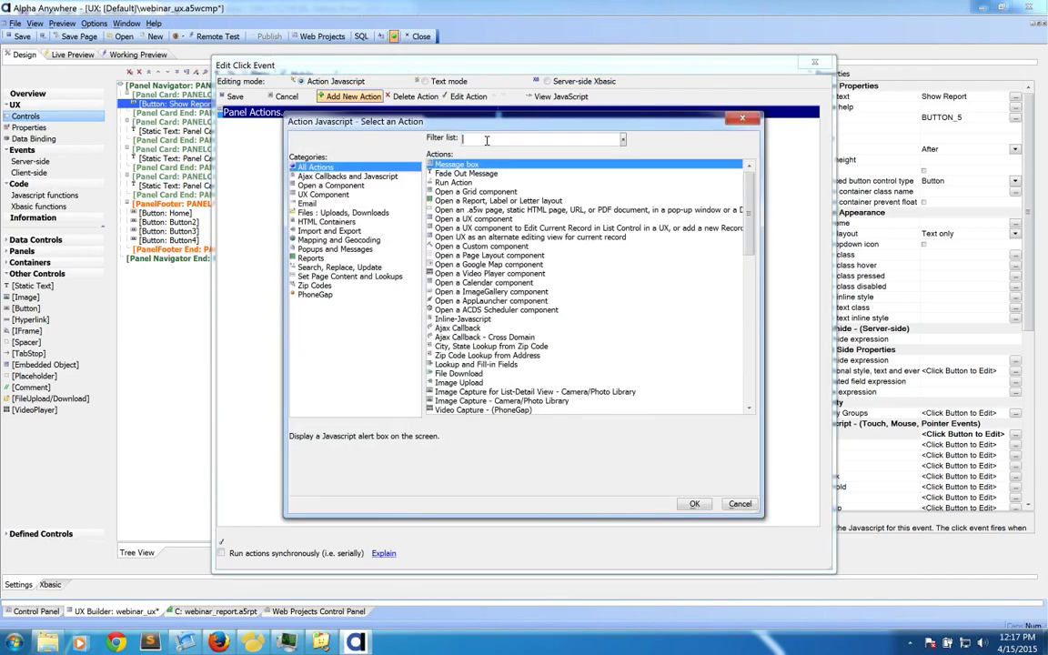
pyautogui.write('repo')
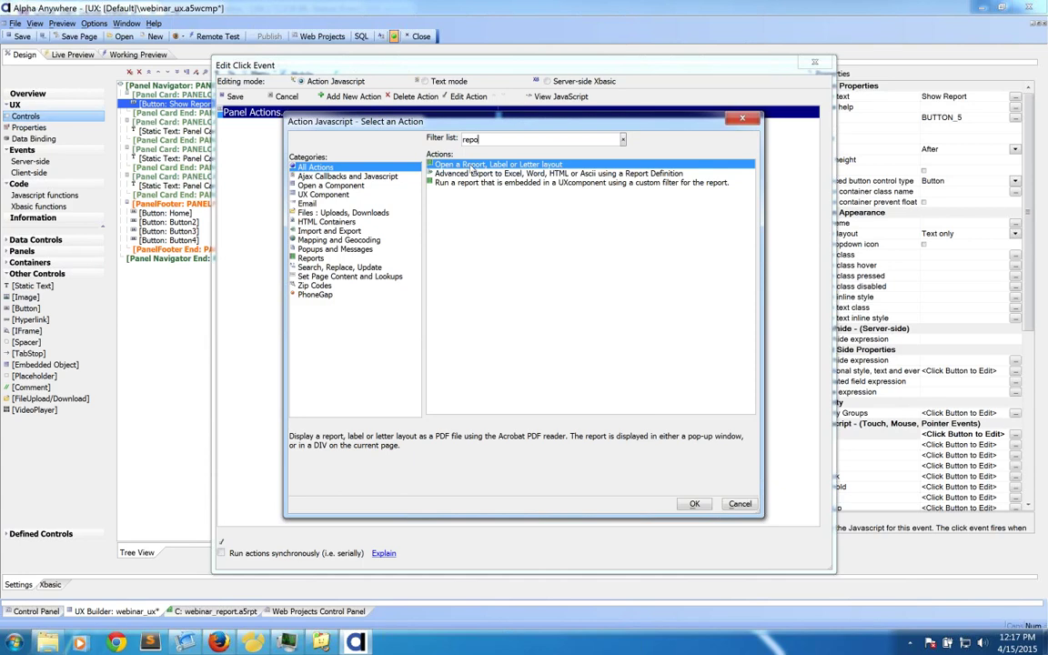
pyautogui.doubleClick(549, 166)
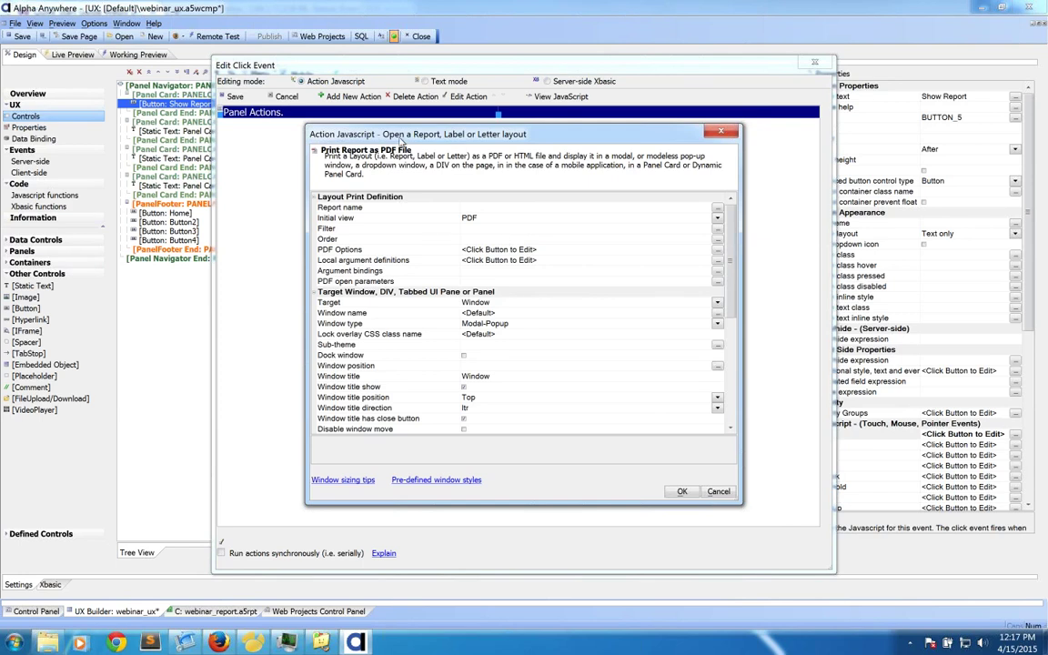
pyautogui.moveTo(400, 140); pyautogui.dragTo(397, 142)
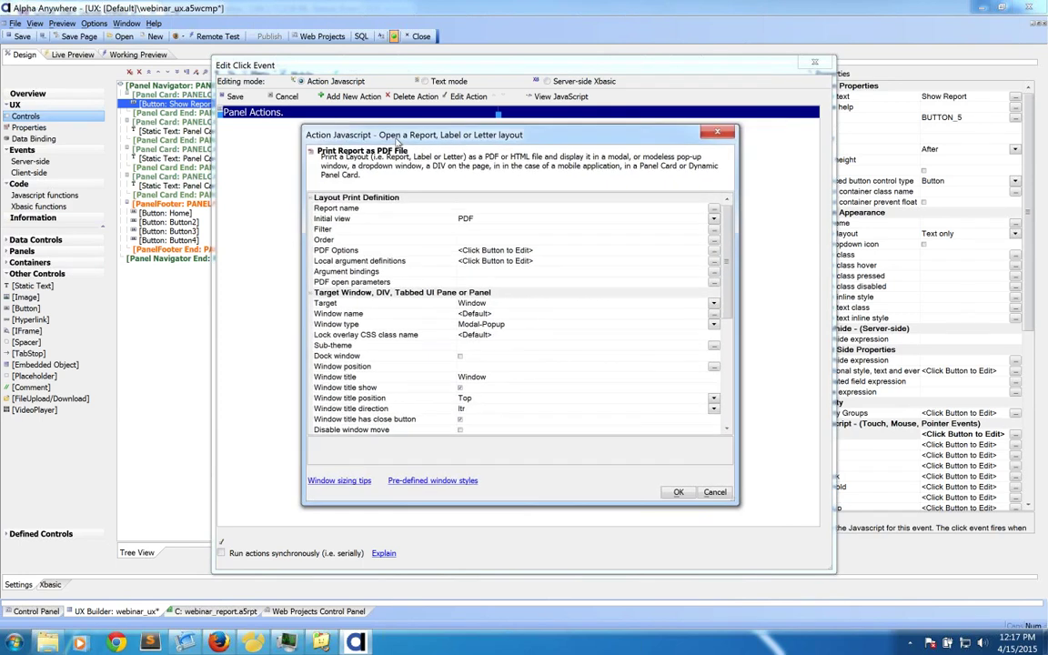
# - Set the action's report name to the webinar_report layout and select the Initial view property
pyautogui.click(360, 208)
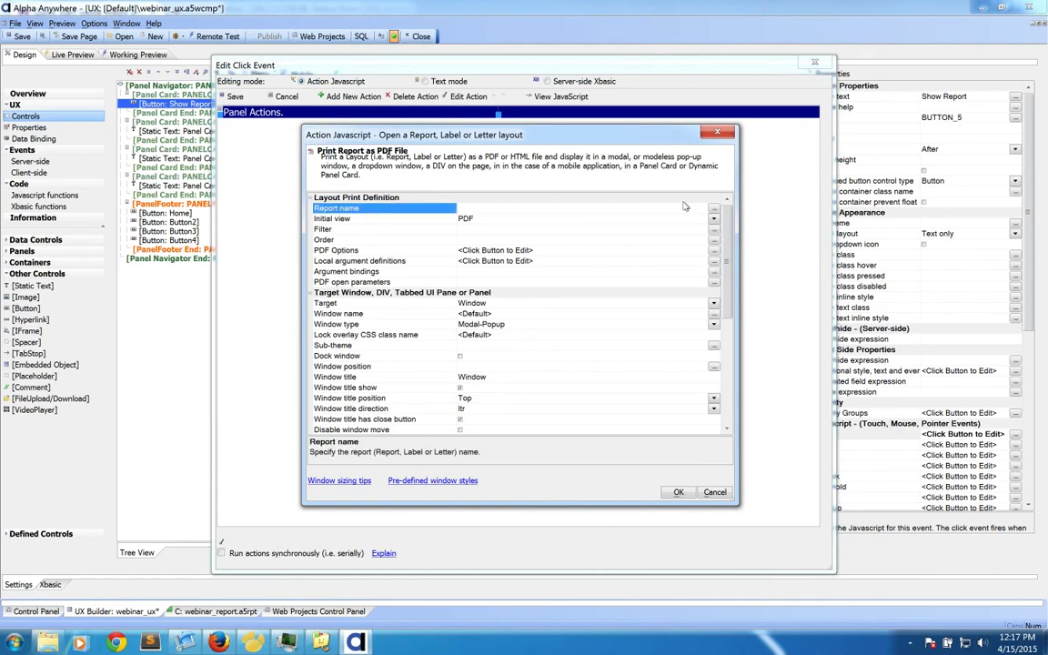
pyautogui.doubleClick(642, 207)
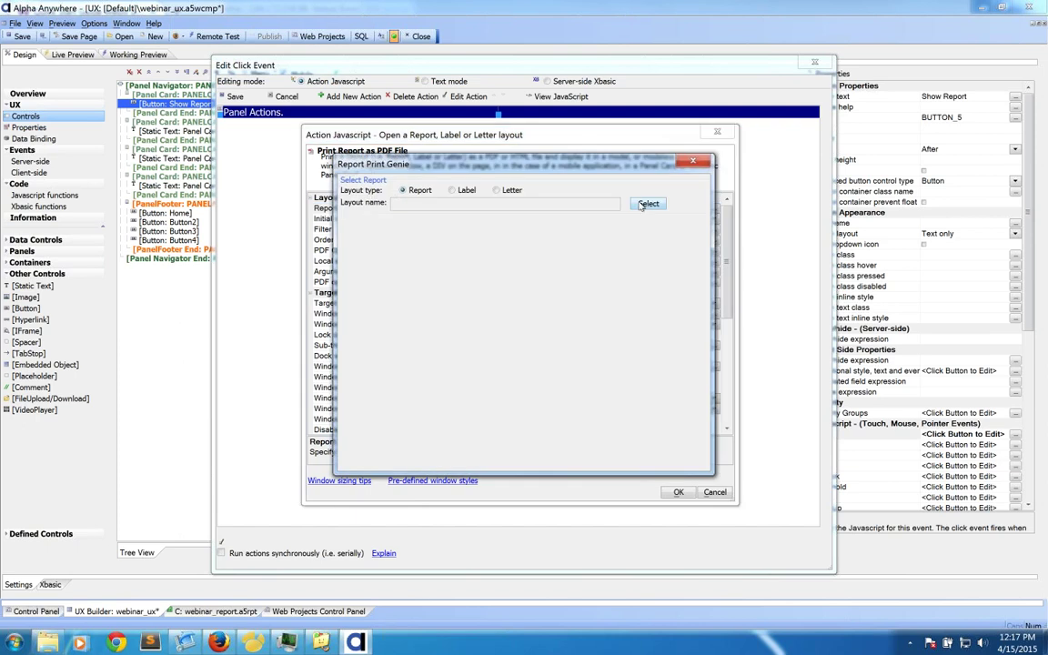
pyautogui.click(646, 203)
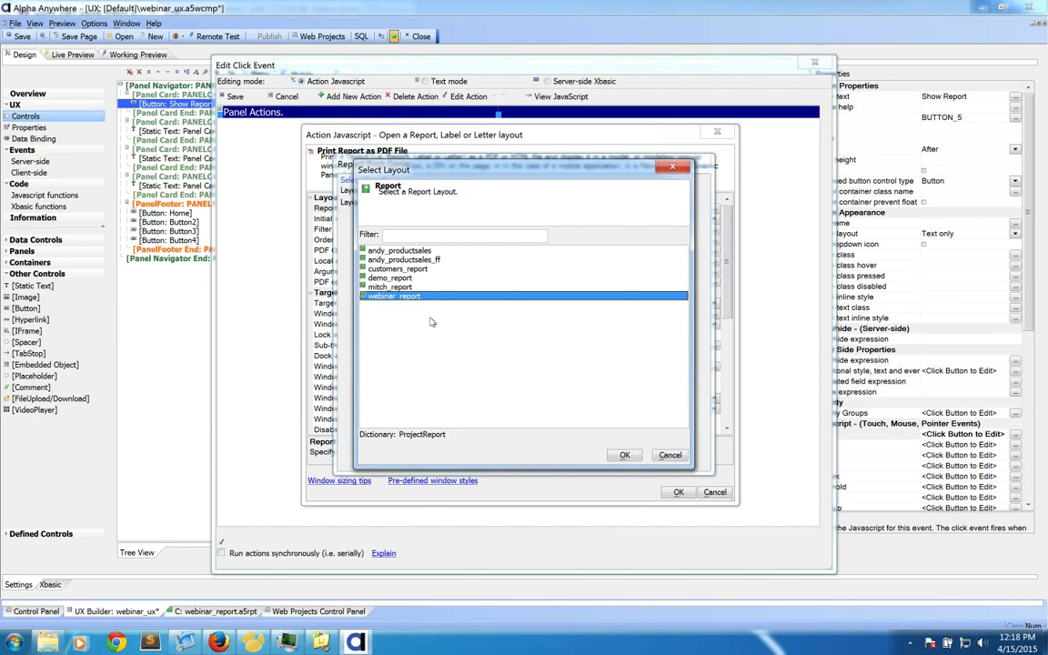
pyautogui.click(624, 455)
pyautogui.click(643, 460)
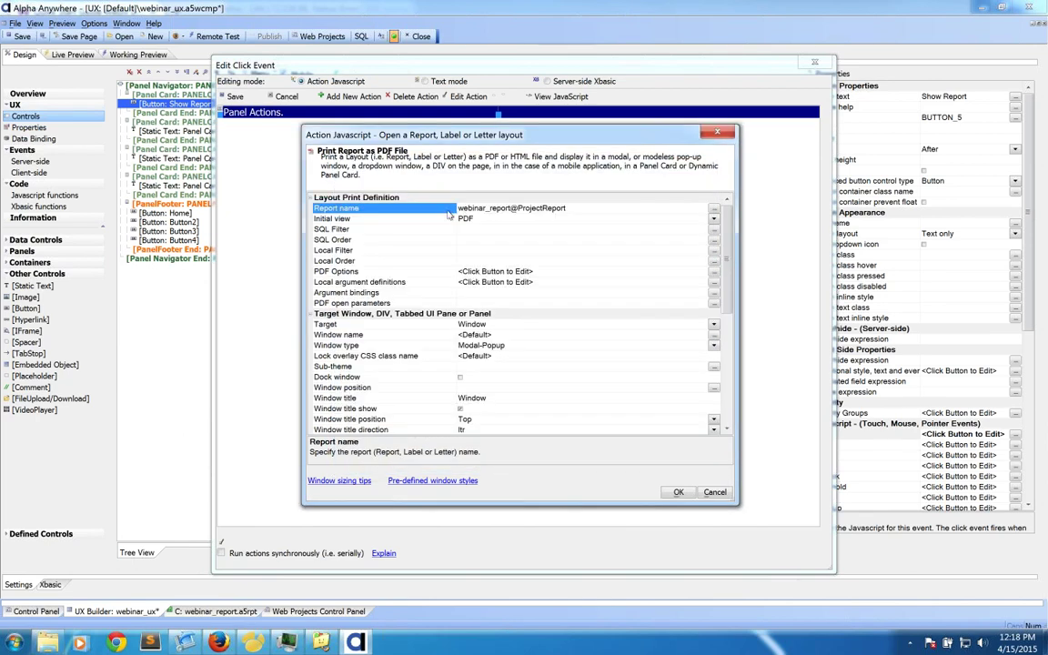
pyautogui.click(430, 221)
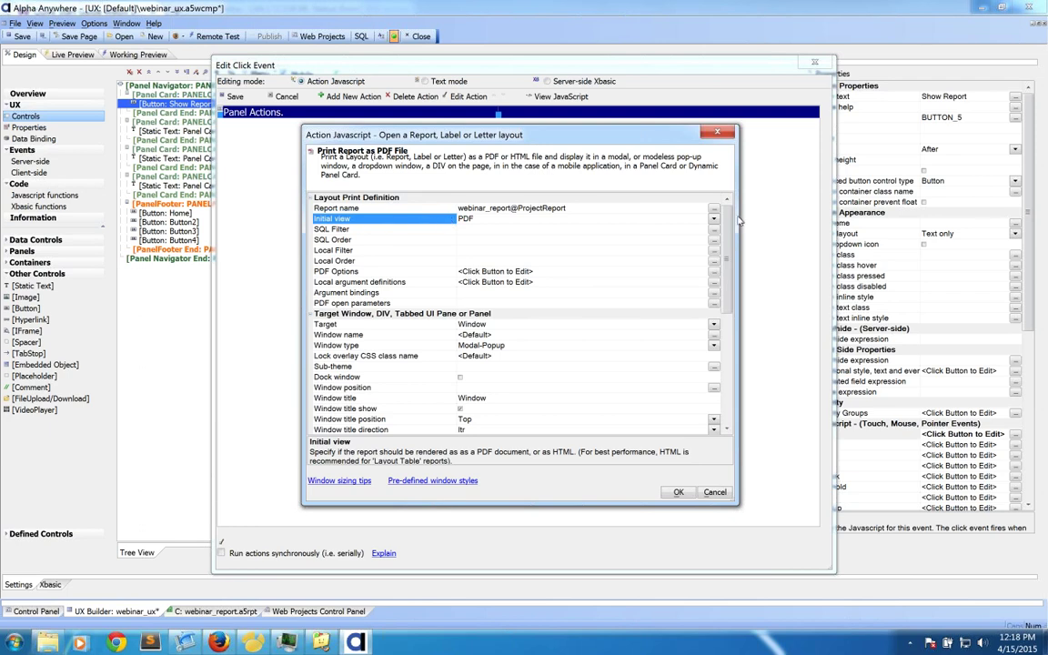
# - Set the Initial view of the webinar_report layout action to HTML
pyautogui.click(557, 219)
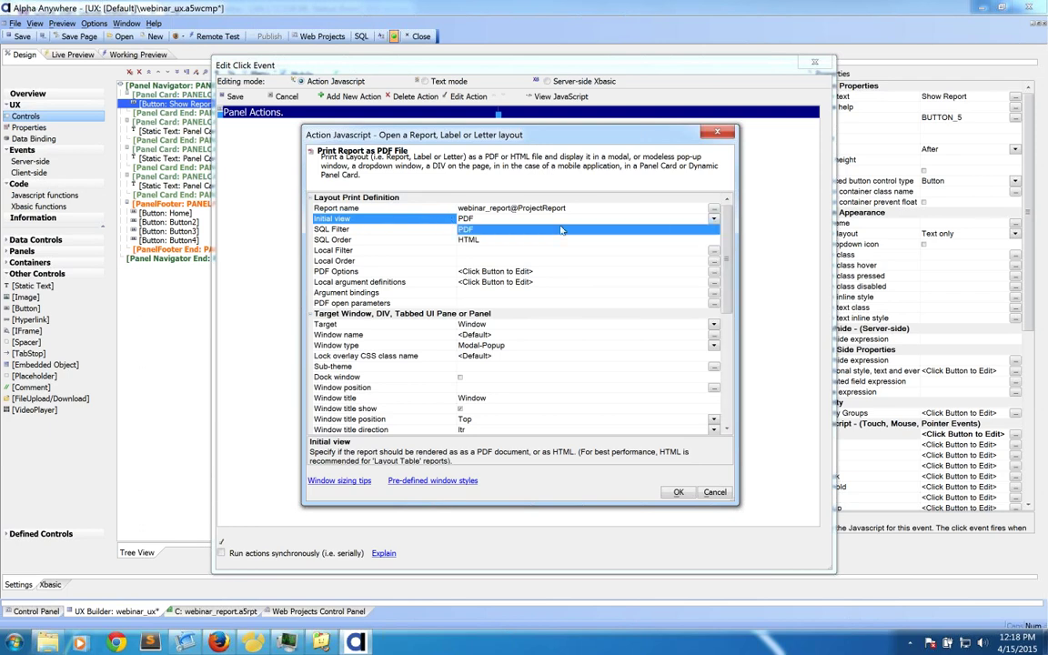
pyautogui.click(497, 240)
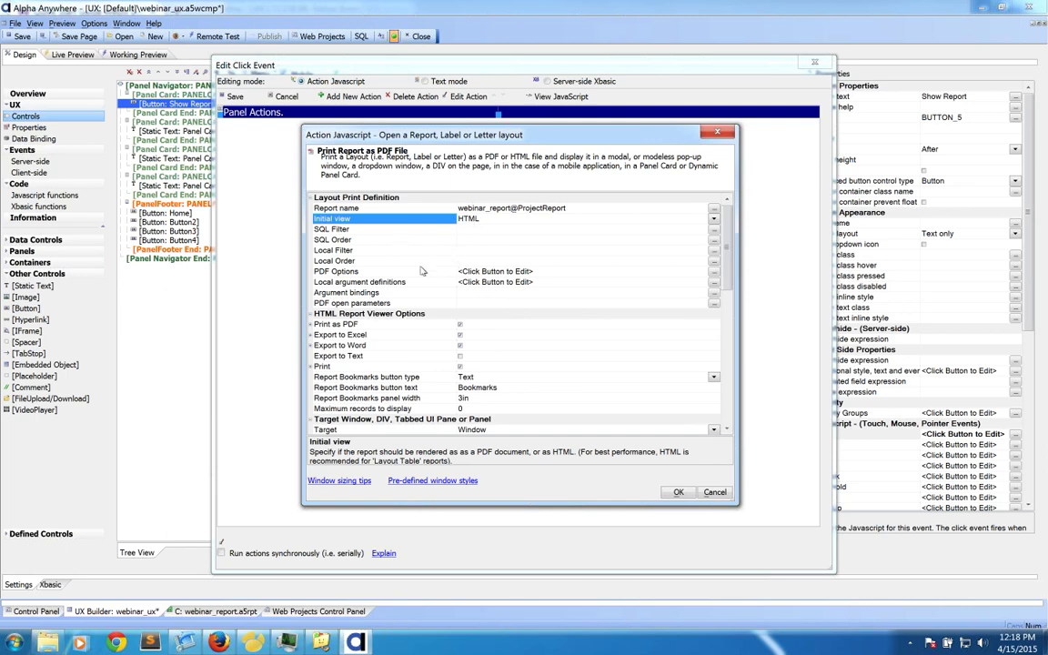
# - Examine the report action's SQL filter, SQL order, PDF and HTML report viewer options down to the target settings
pyautogui.click(329, 228)
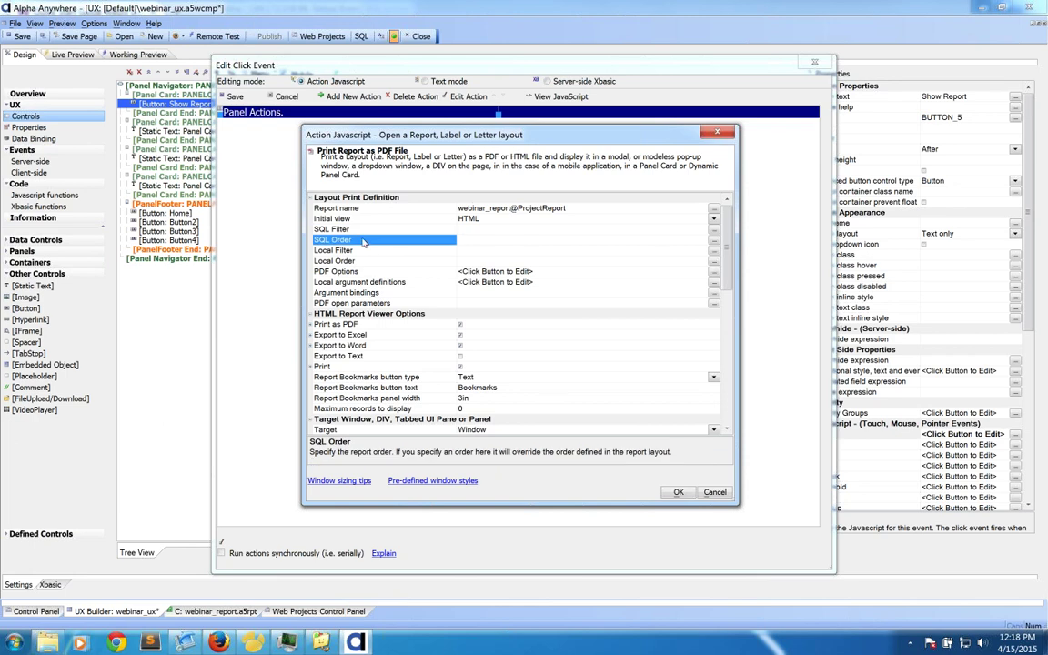
pyautogui.click(360, 272)
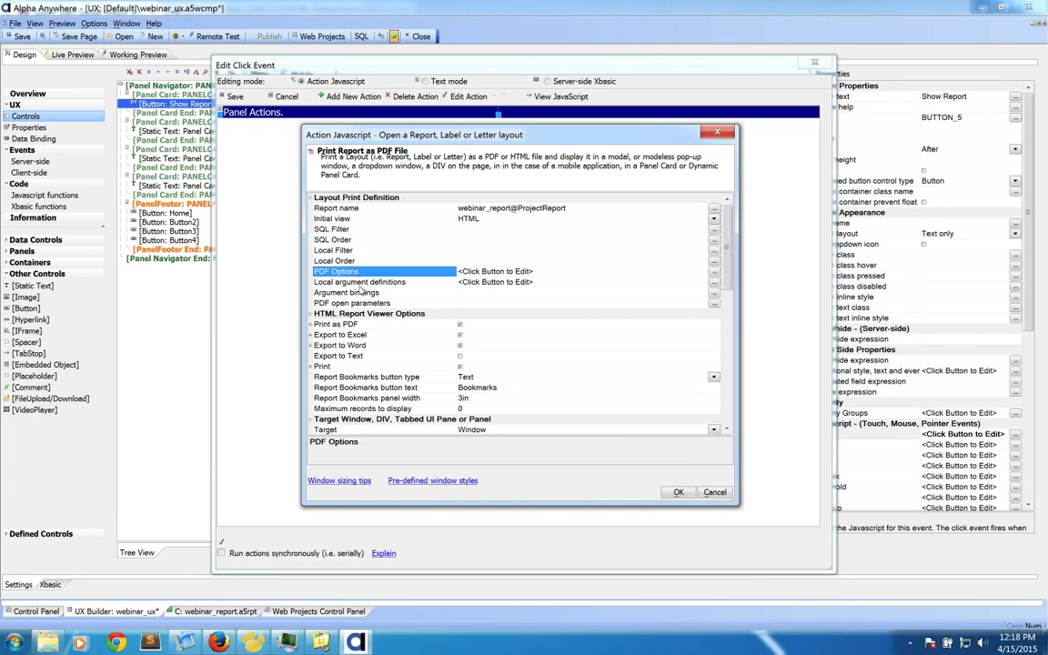
pyautogui.scroll(-1, 364, 293)
pyautogui.scroll(1, 385, 237)
pyautogui.scroll(-1, 394, 260)
pyautogui.scroll(-1, 395, 261)
pyautogui.scroll(-1, 394, 260)
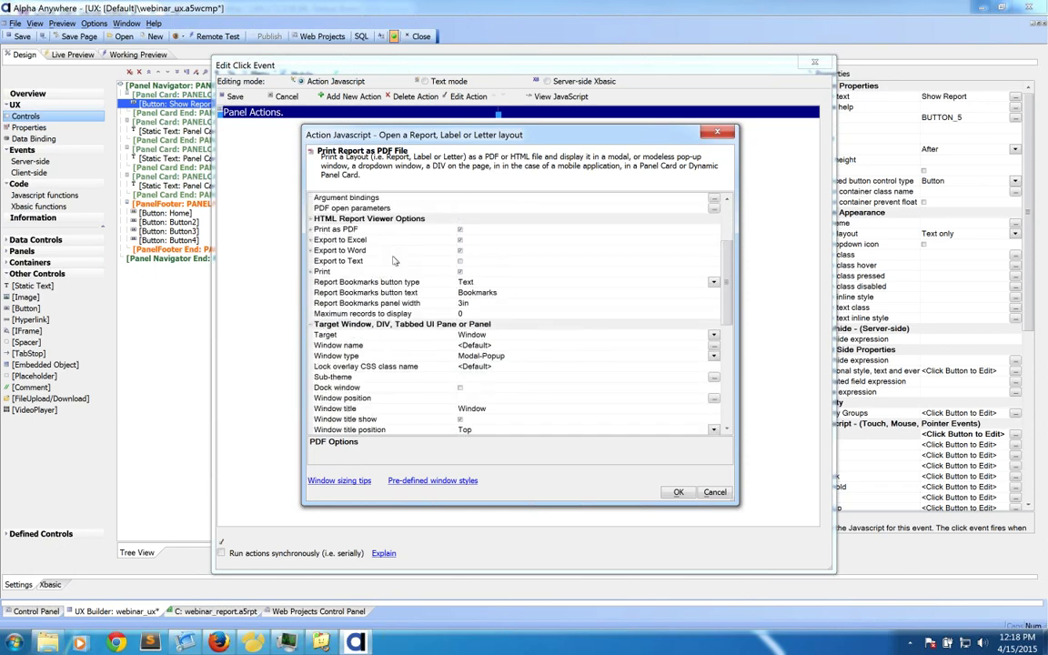
pyautogui.scroll(1, 364, 266)
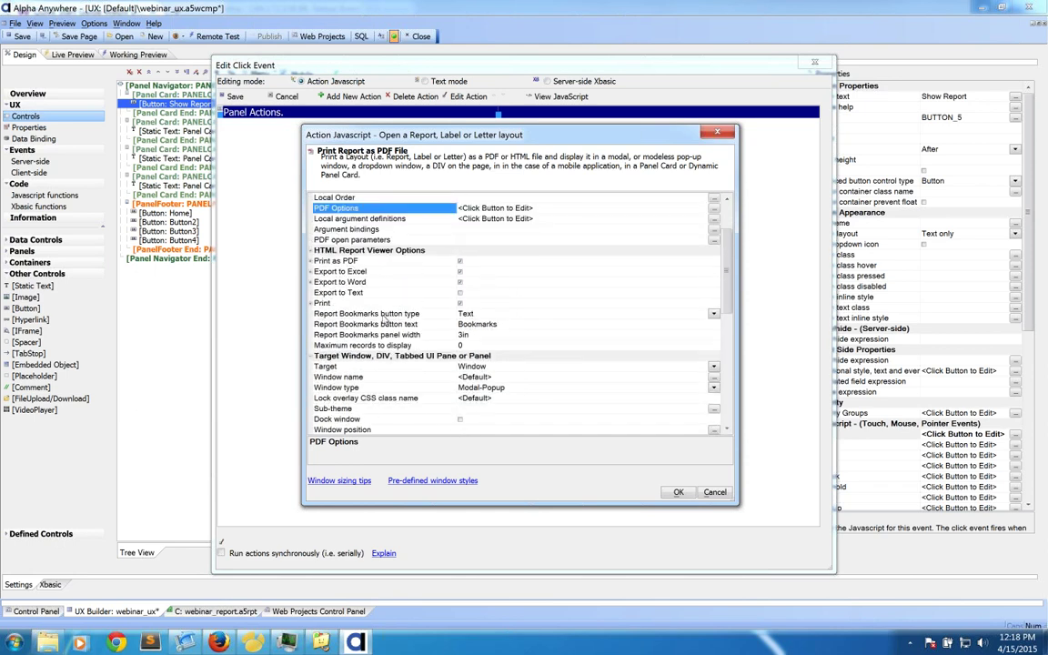
pyautogui.scroll(-3, 394, 285)
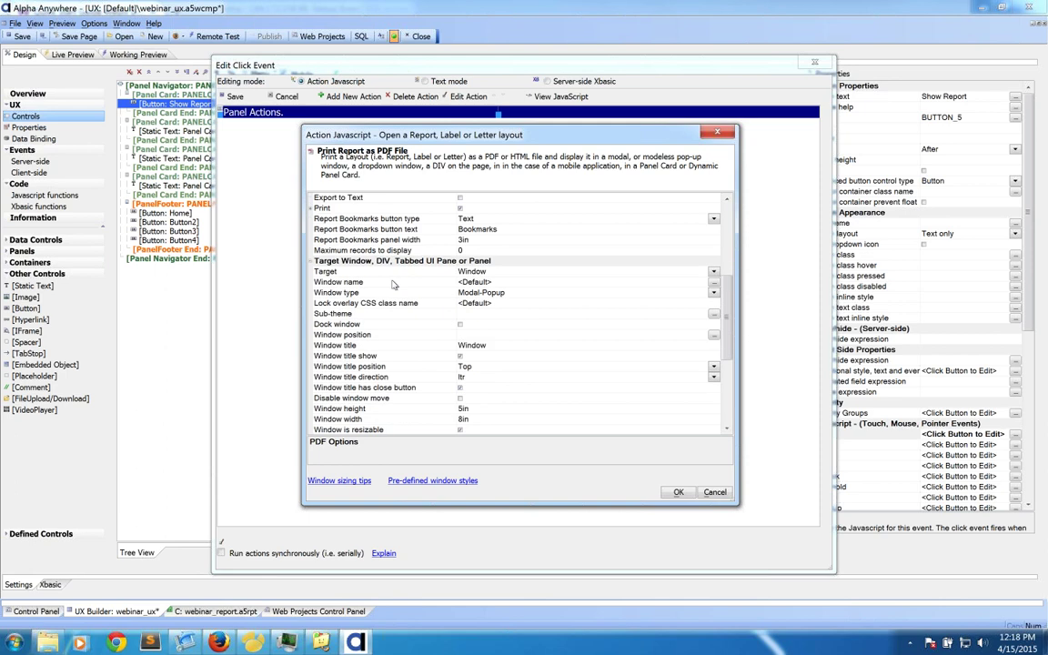
pyautogui.scroll(-1, 394, 285)
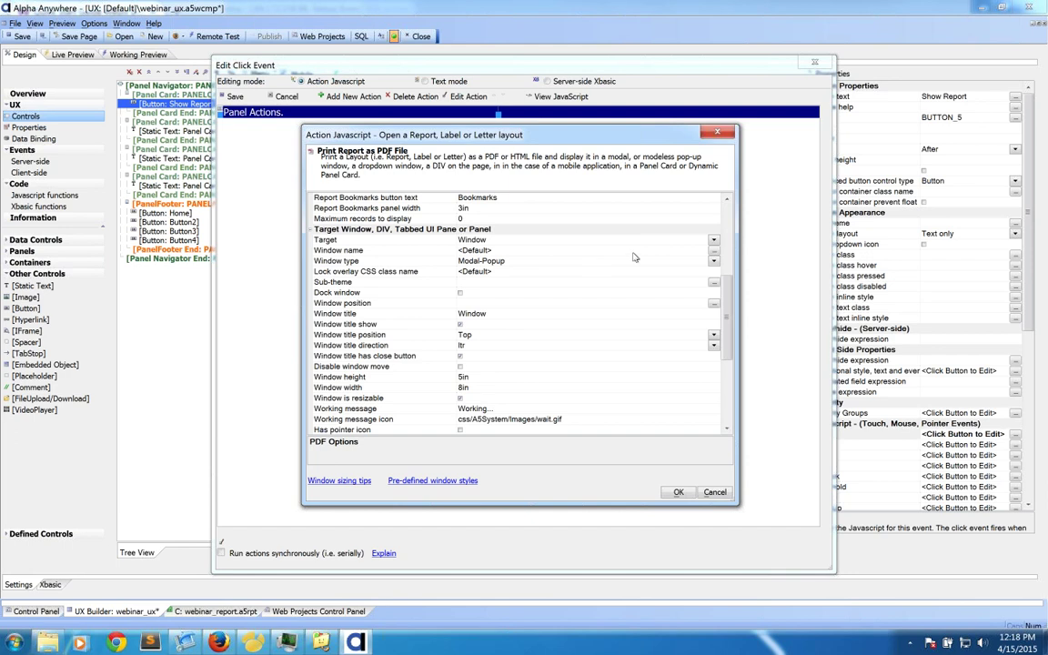
# - Set the report action's target to Panel with PANELCARD_2 as the target panel, and accept the action without a comment
pyautogui.click(713, 241)
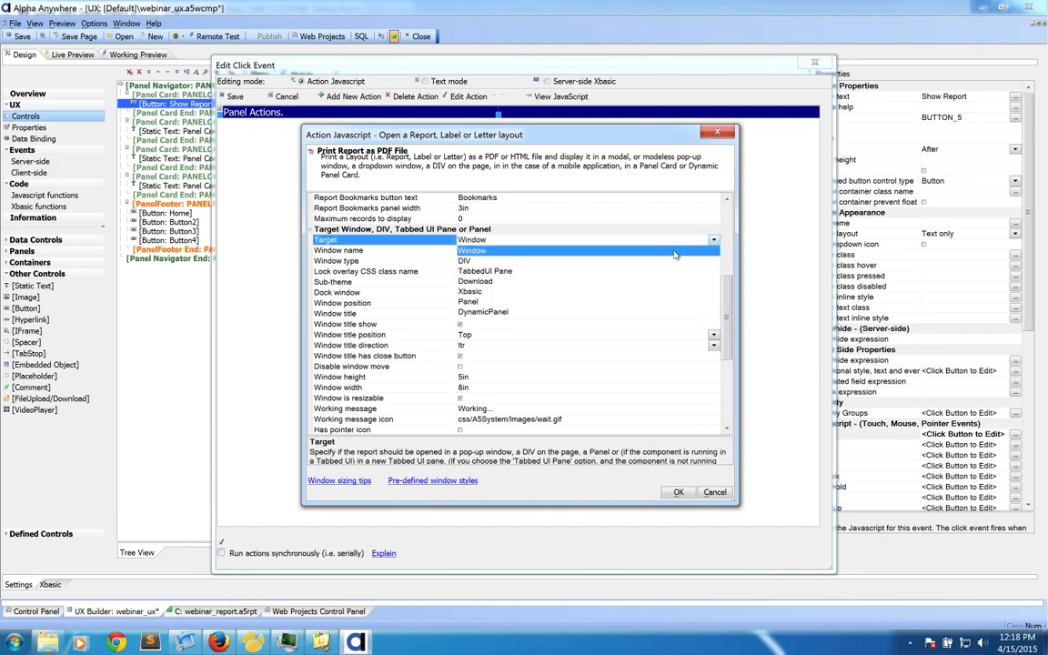
pyautogui.click(468, 302)
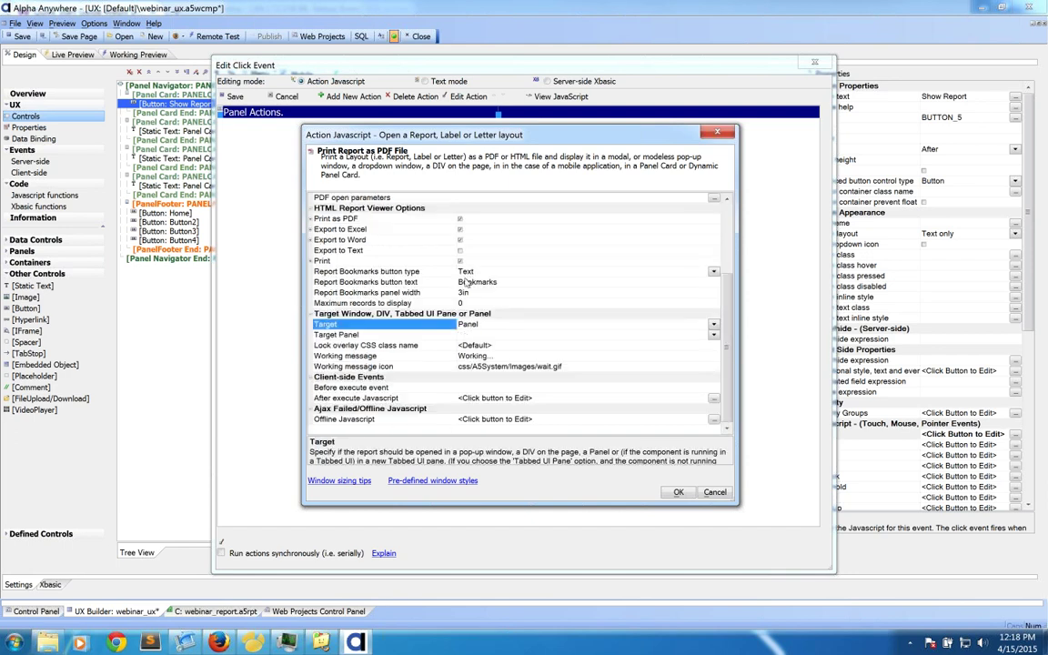
pyautogui.click(713, 333)
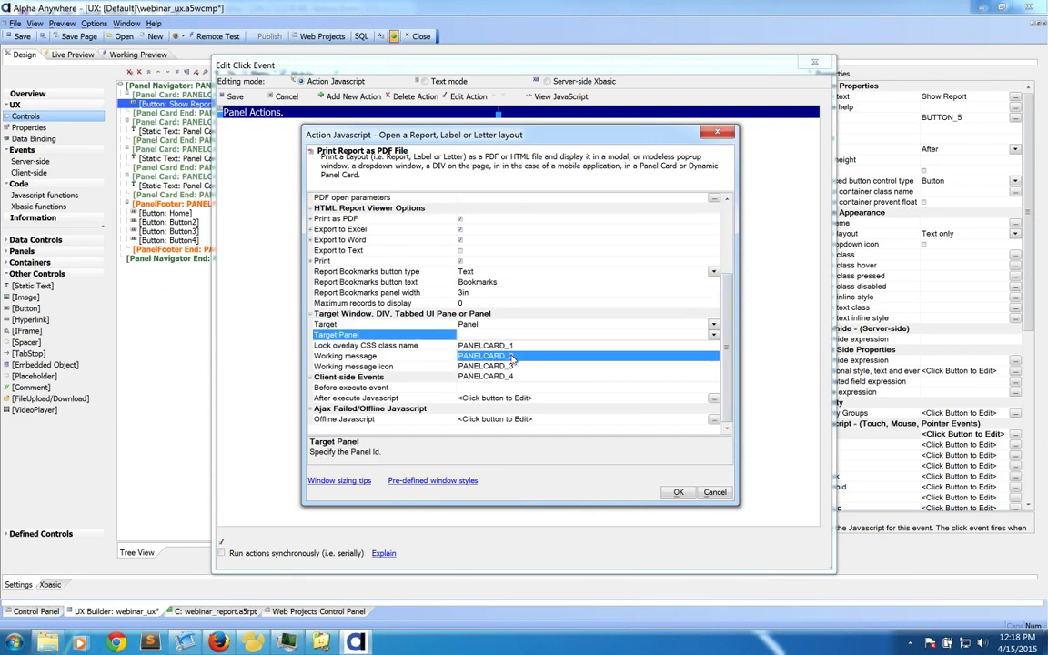
pyautogui.click(512, 356)
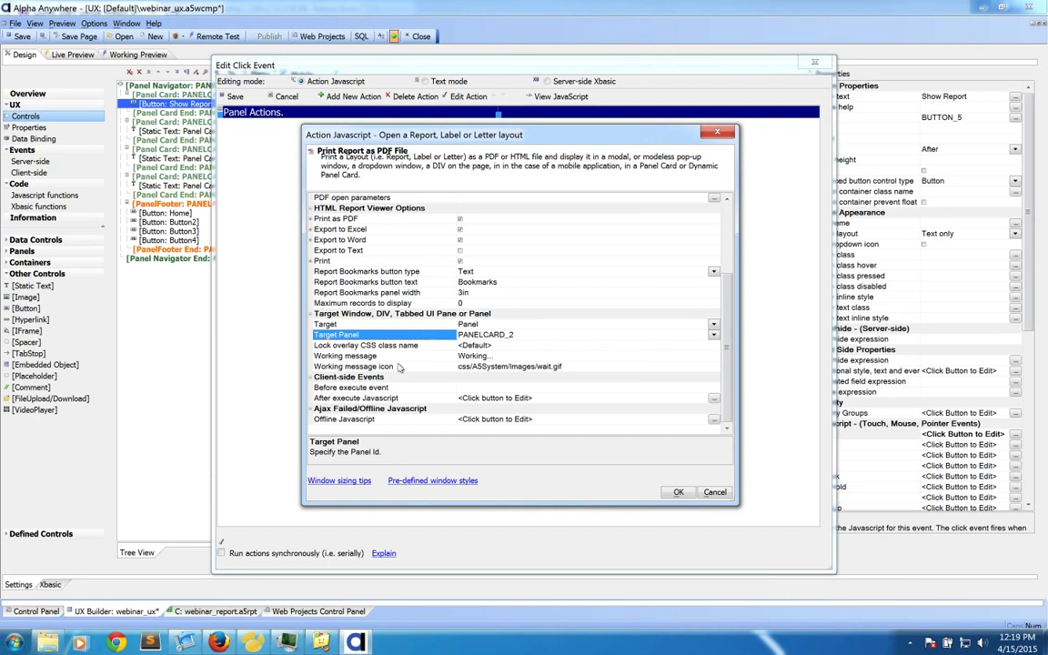
pyautogui.click(678, 492)
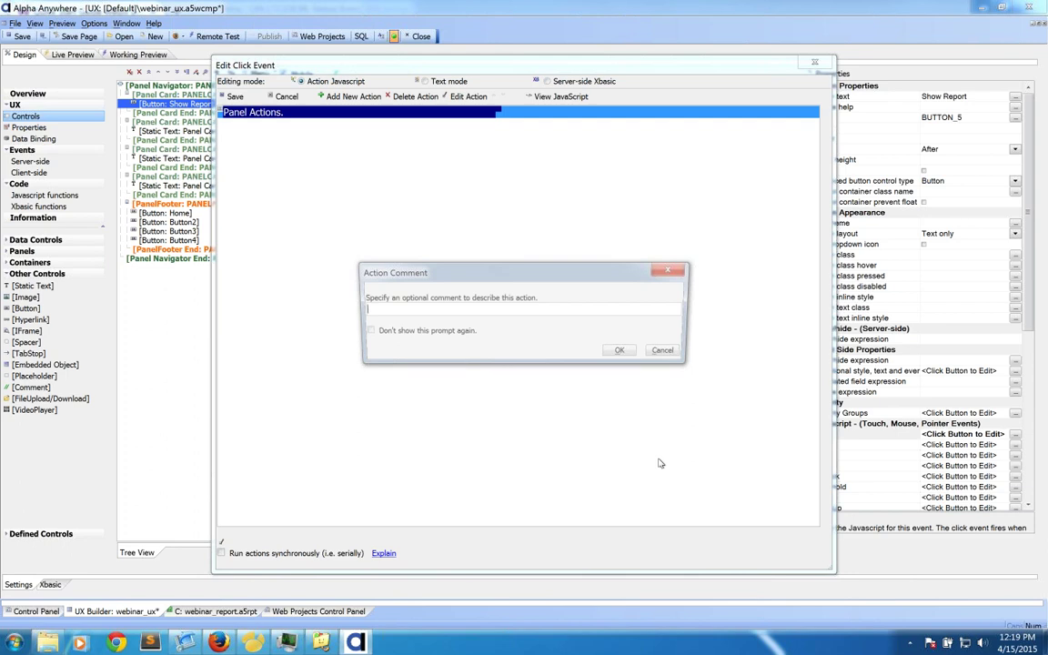
pyautogui.click(624, 353)
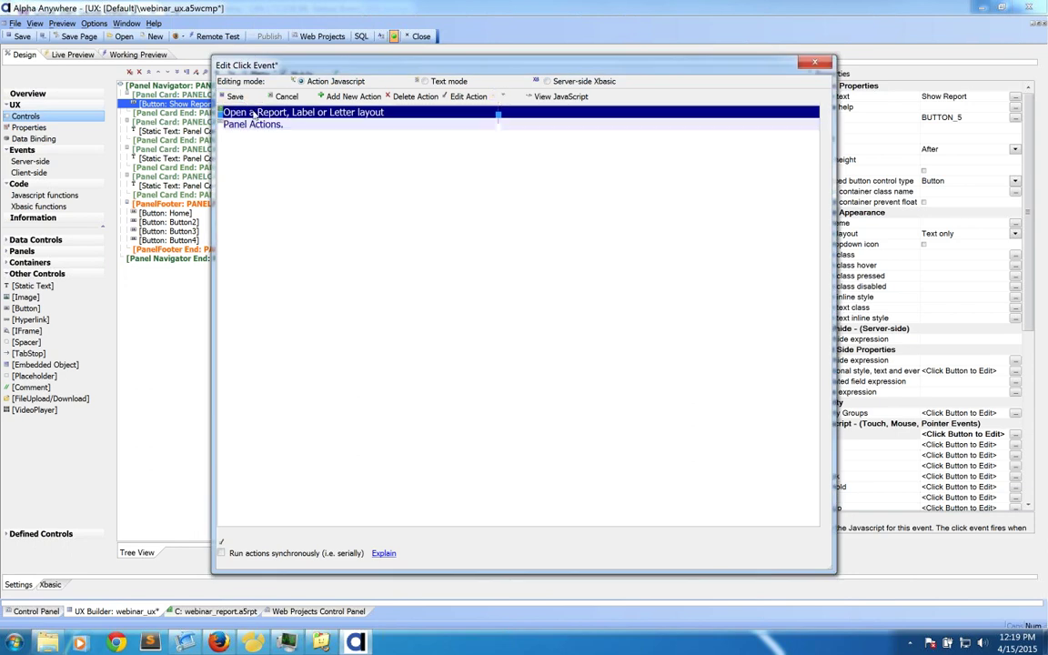
# - Move the open-report action below Panel Actions in the action order, and save the click event and the component
pyautogui.click(477, 124)
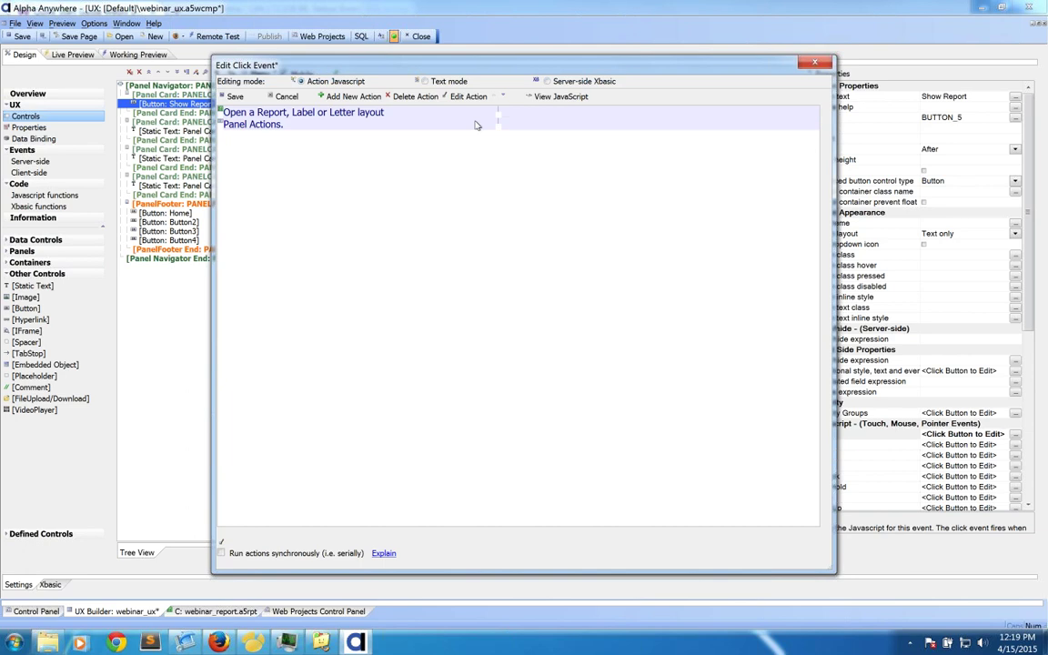
pyautogui.click(494, 97)
pyautogui.click(237, 97)
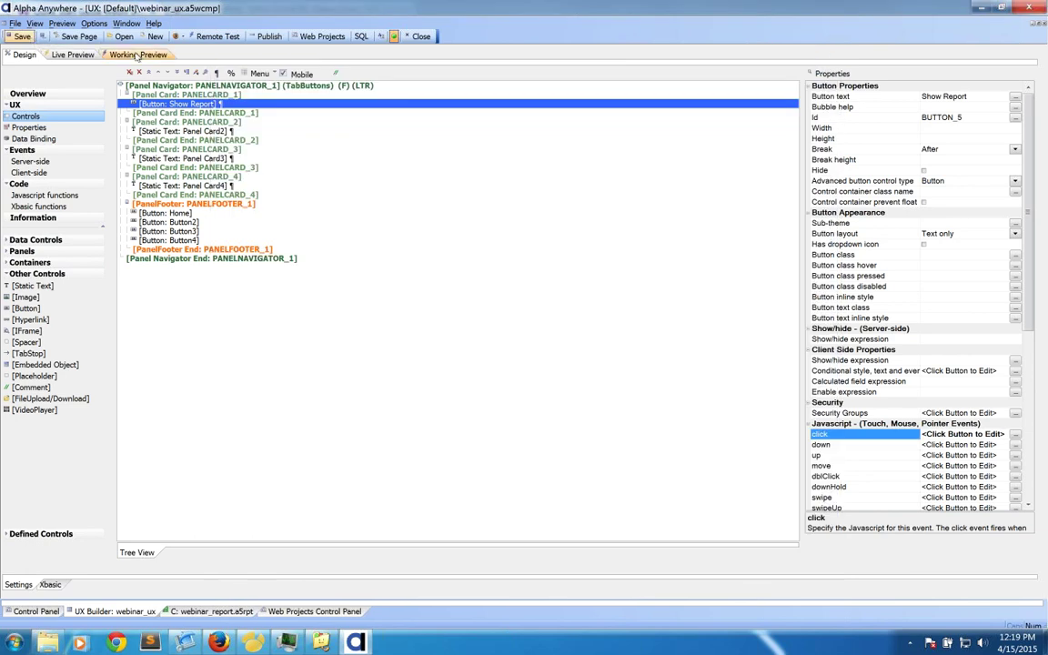
# - Test the Show Report button in the working preview, look through the Company Phone List report, and return to the design
pyautogui.click(136, 56)
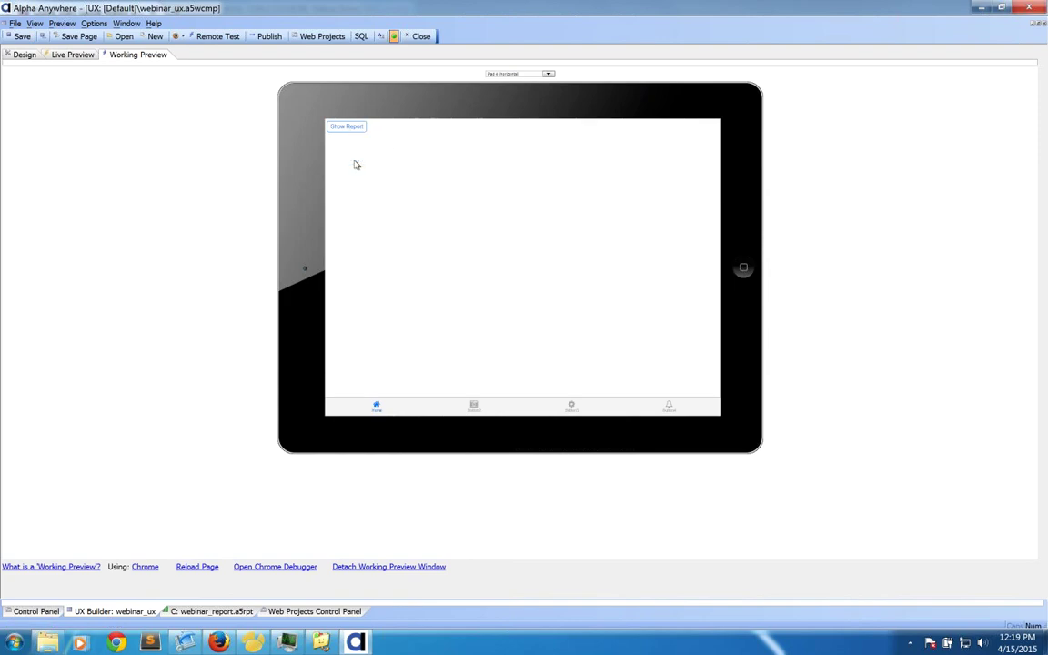
pyautogui.click(350, 130)
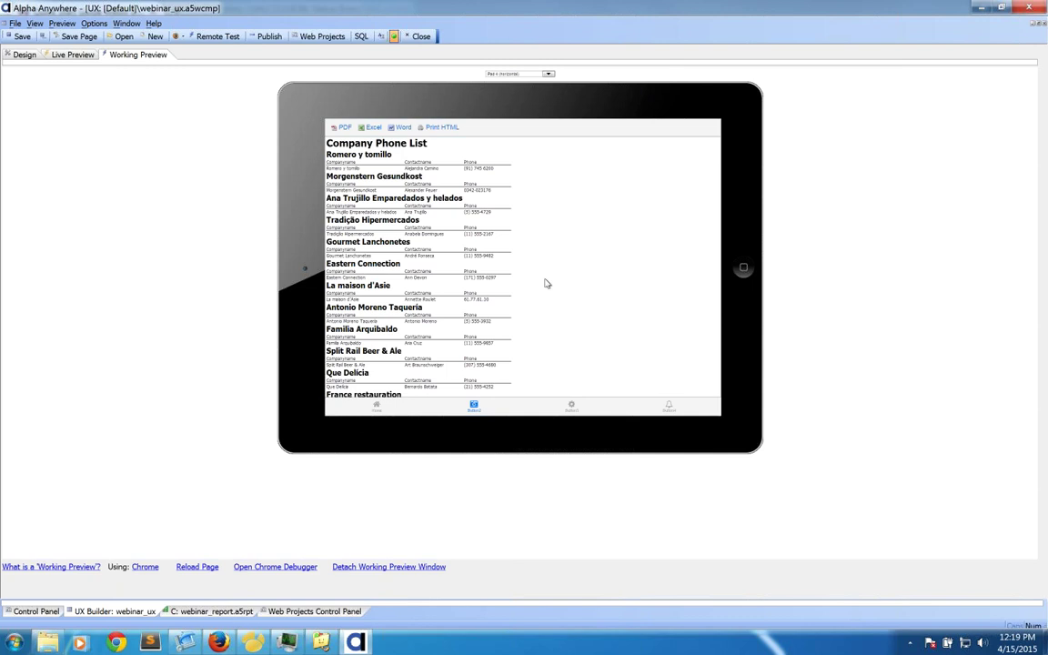
pyautogui.moveTo(545, 279)
pyautogui.mouseDown()
pyautogui.moveTo(542, 174)
pyautogui.moveTo(551, 284)
pyautogui.mouseUp()
pyautogui.scroll(-2, 551, 288)
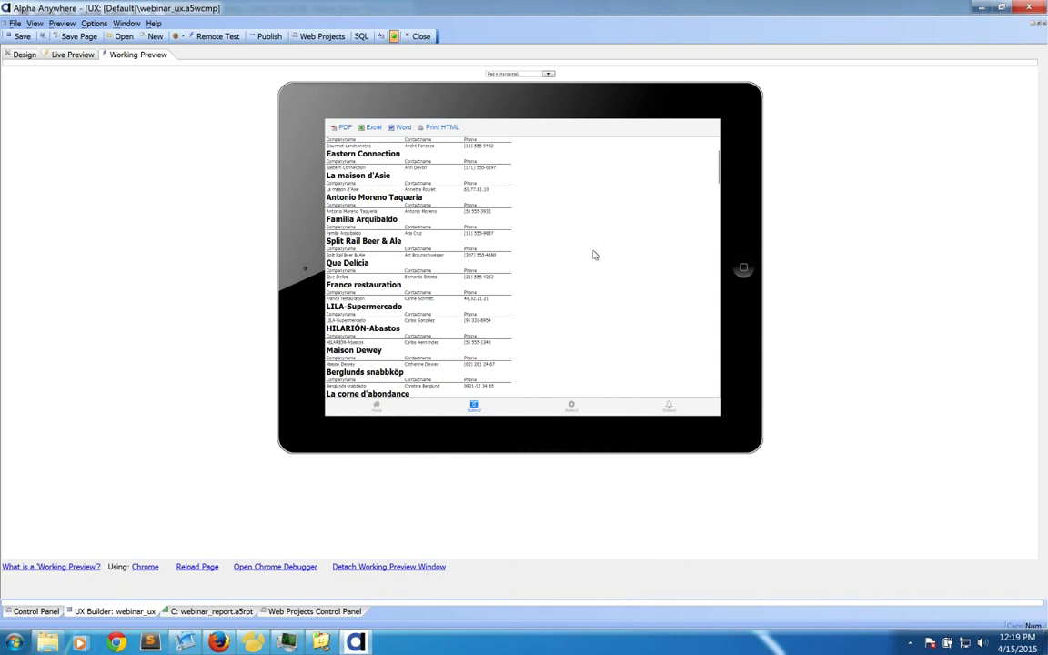
pyautogui.moveTo(595, 255); pyautogui.dragTo(706, 187)
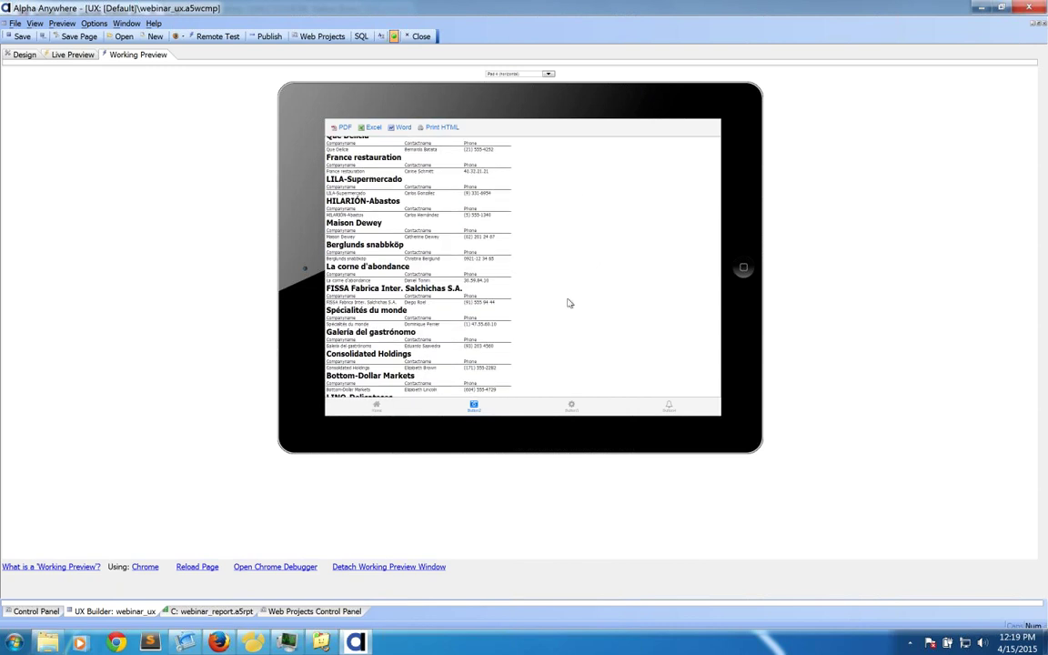
pyautogui.moveTo(568, 292); pyautogui.dragTo(568, 318)
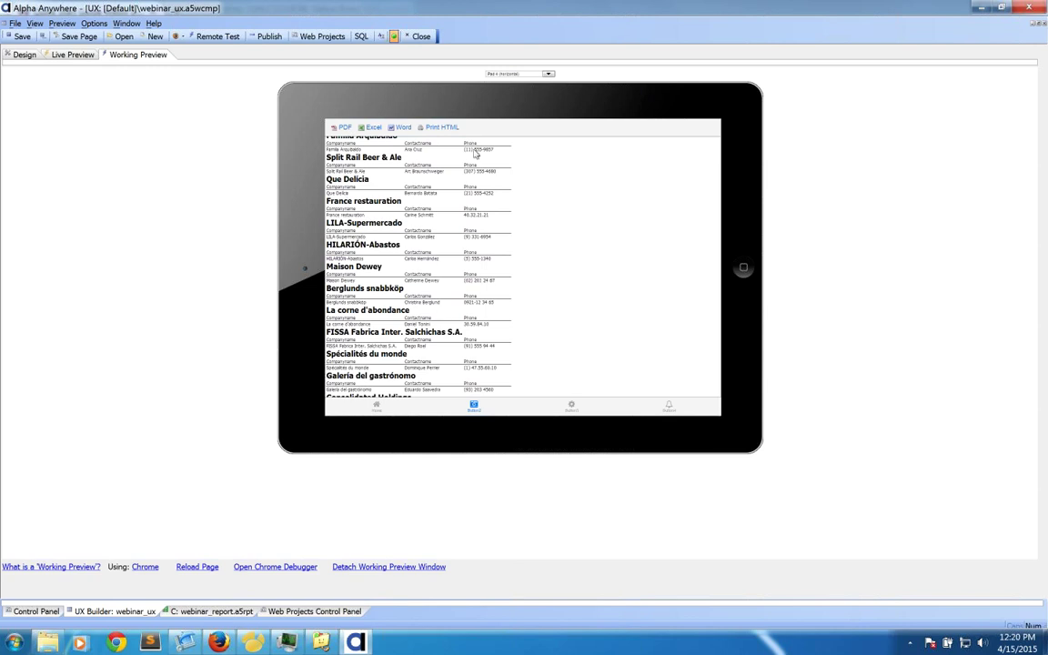
pyautogui.click(25, 55)
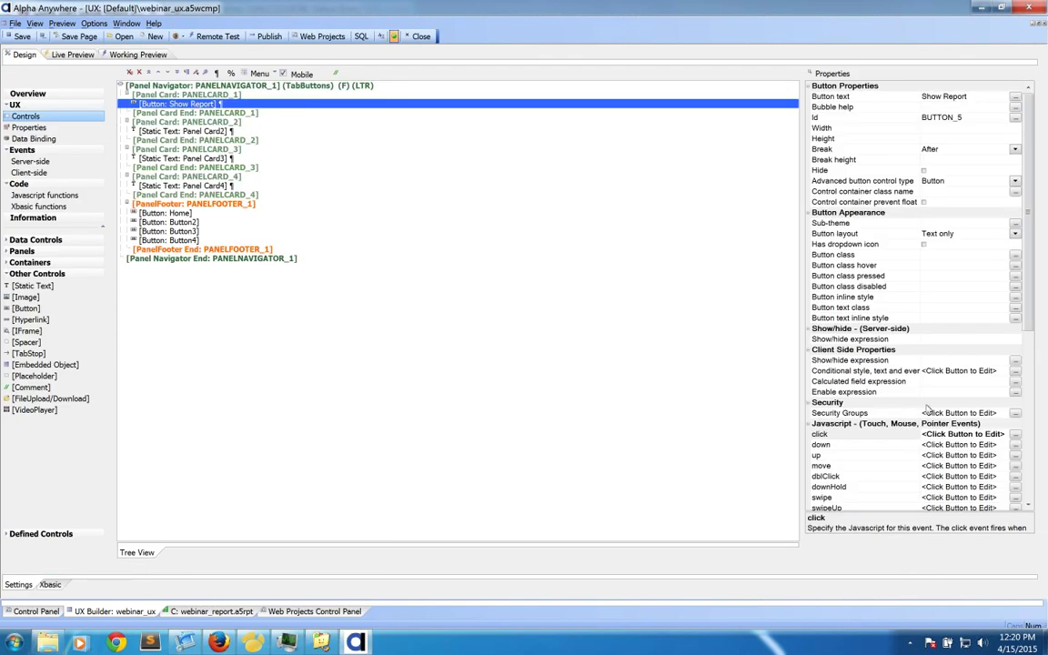
# - Turn off Export to Excel and Export to Word in the Show Report button's report action and save the click event
pyautogui.click(909, 435)
pyautogui.doubleClick(909, 435)
pyautogui.doubleClick(313, 127)
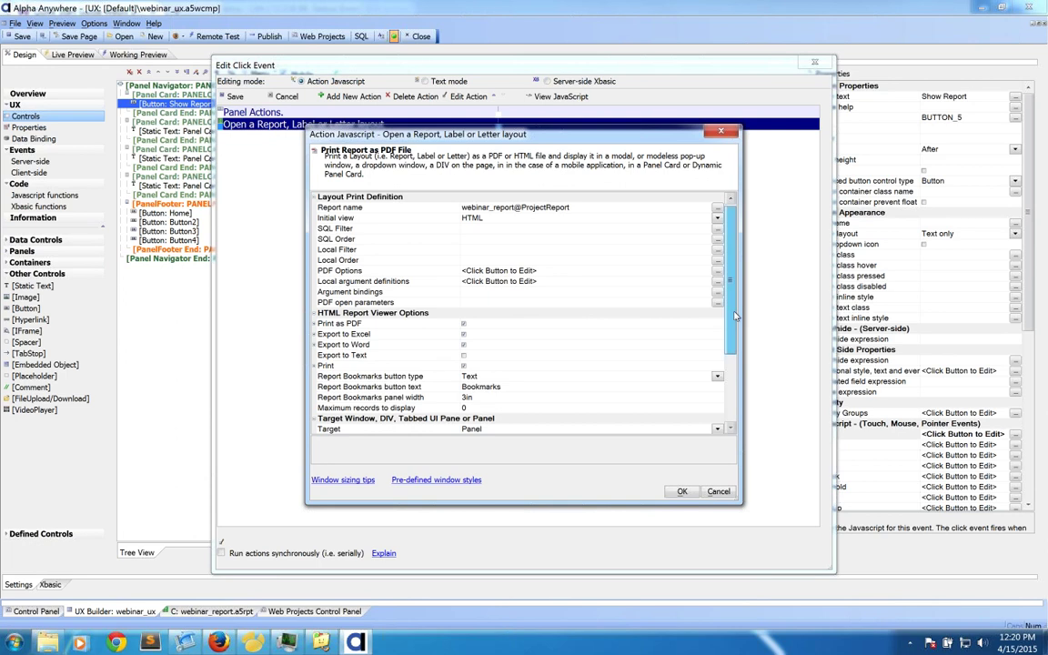
pyautogui.moveTo(736, 316); pyautogui.dragTo(736, 341)
pyautogui.click(387, 282)
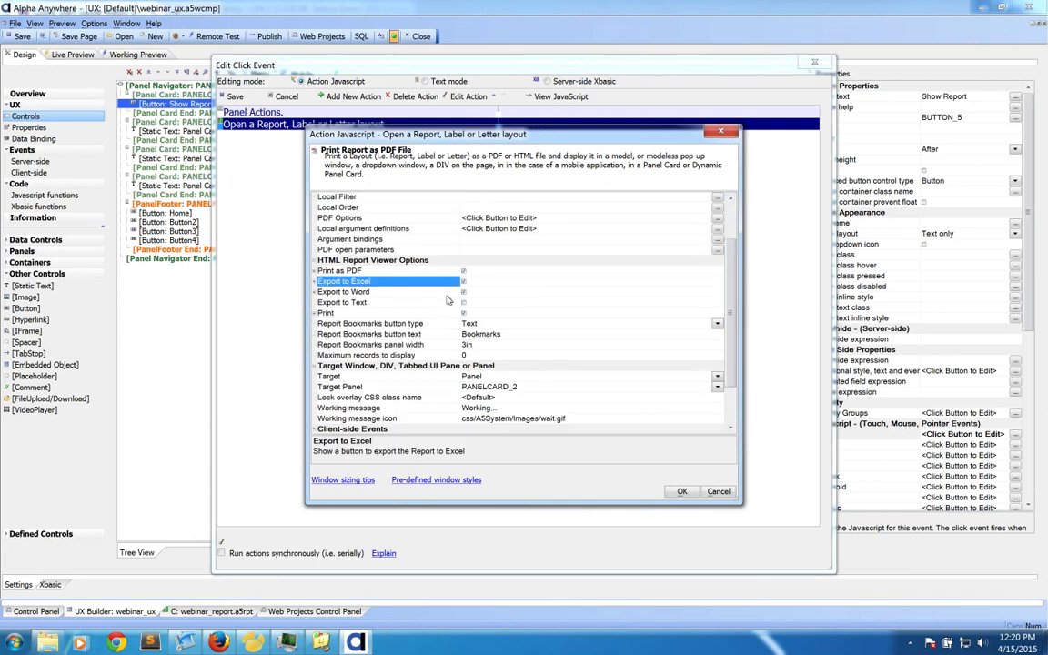
pyautogui.click(463, 281)
pyautogui.click(462, 292)
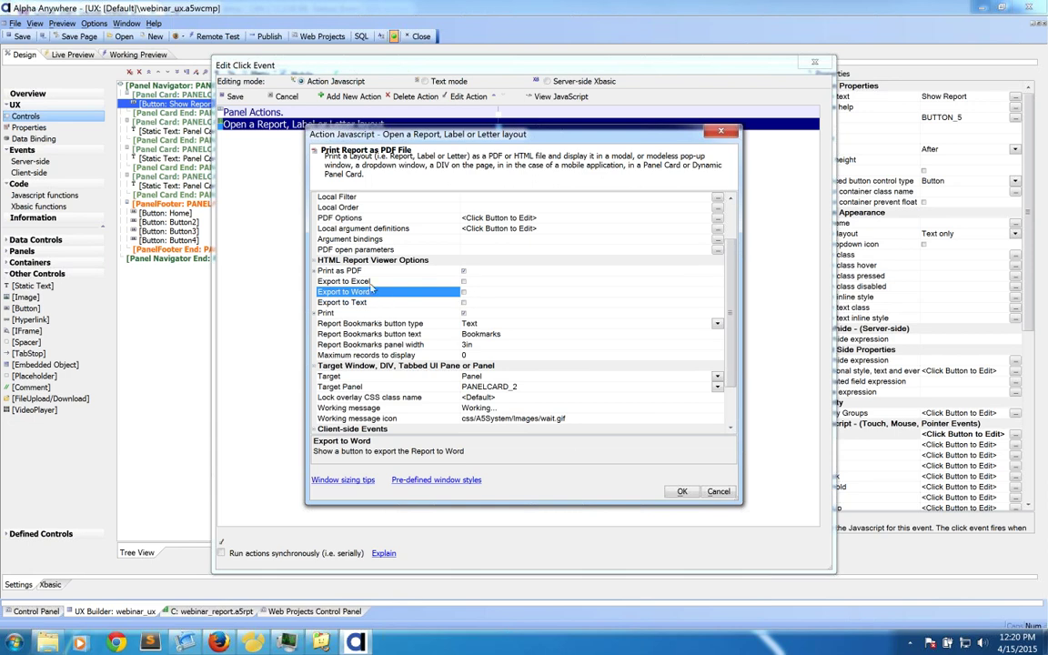
pyautogui.click(682, 491)
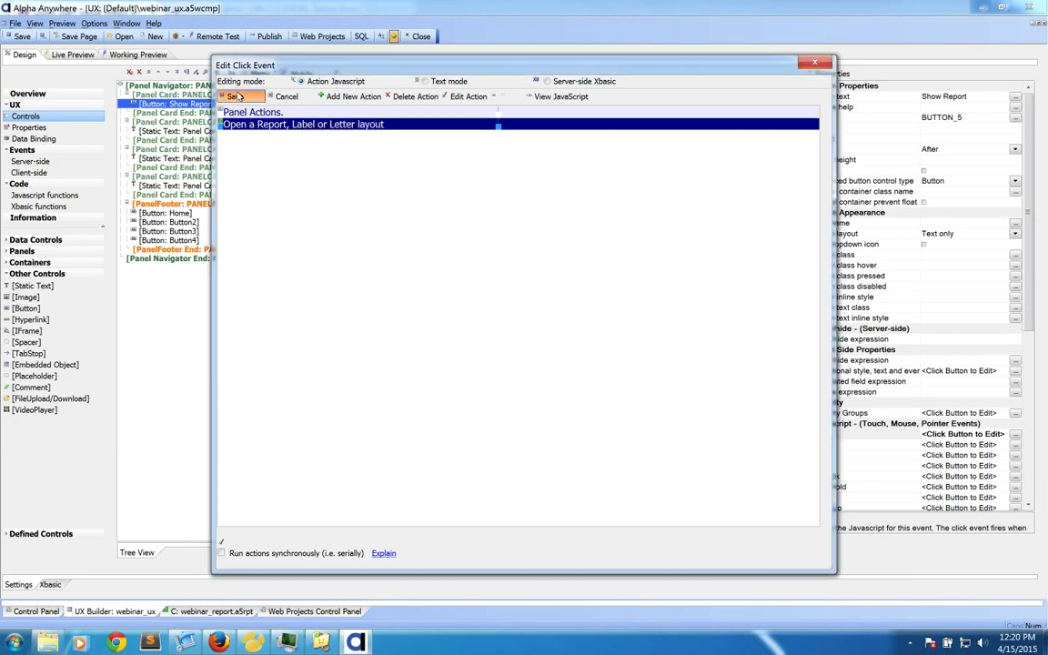
pyautogui.click(235, 96)
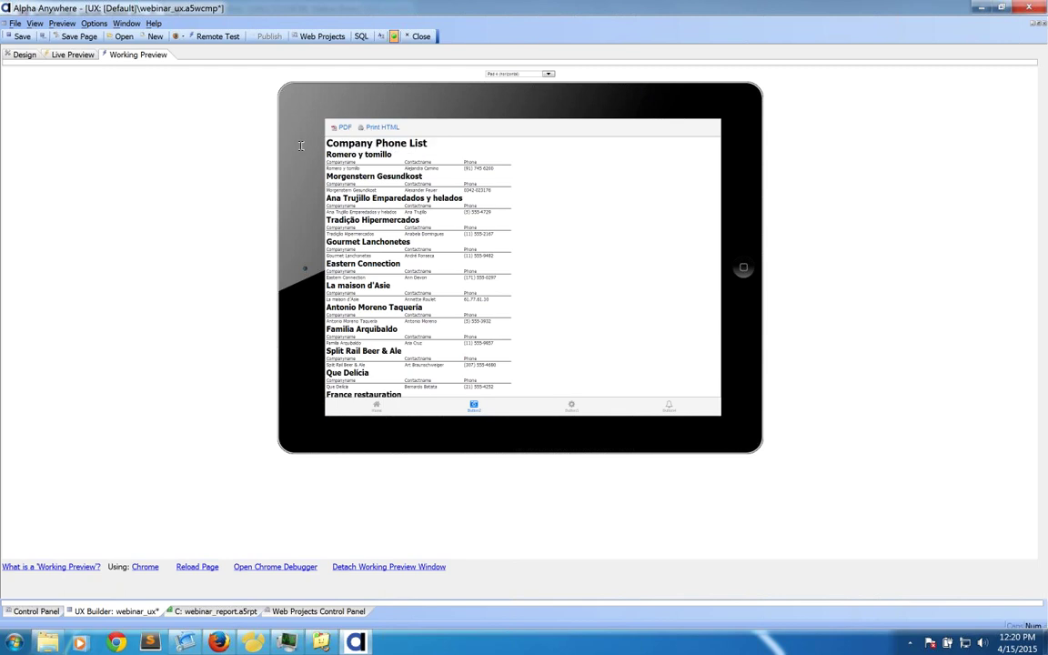
# - Return to the design and open the SQL filter definition of the report action in the Show Report button's click event
pyautogui.click(24, 54)
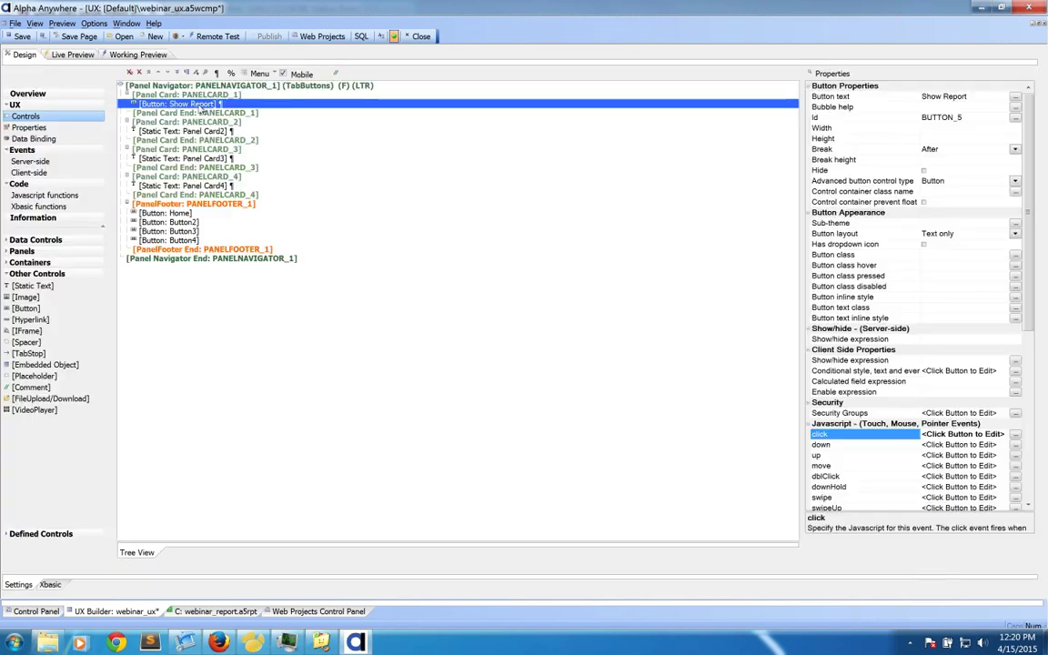
pyautogui.doubleClick(827, 436)
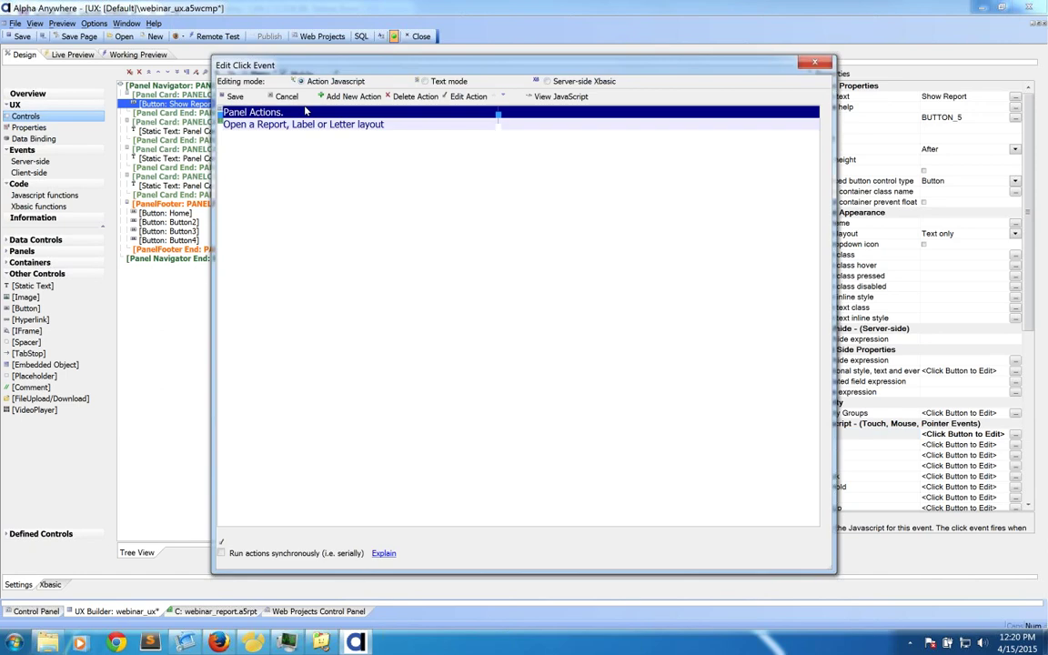
pyautogui.click(306, 125)
pyautogui.doubleClick(306, 124)
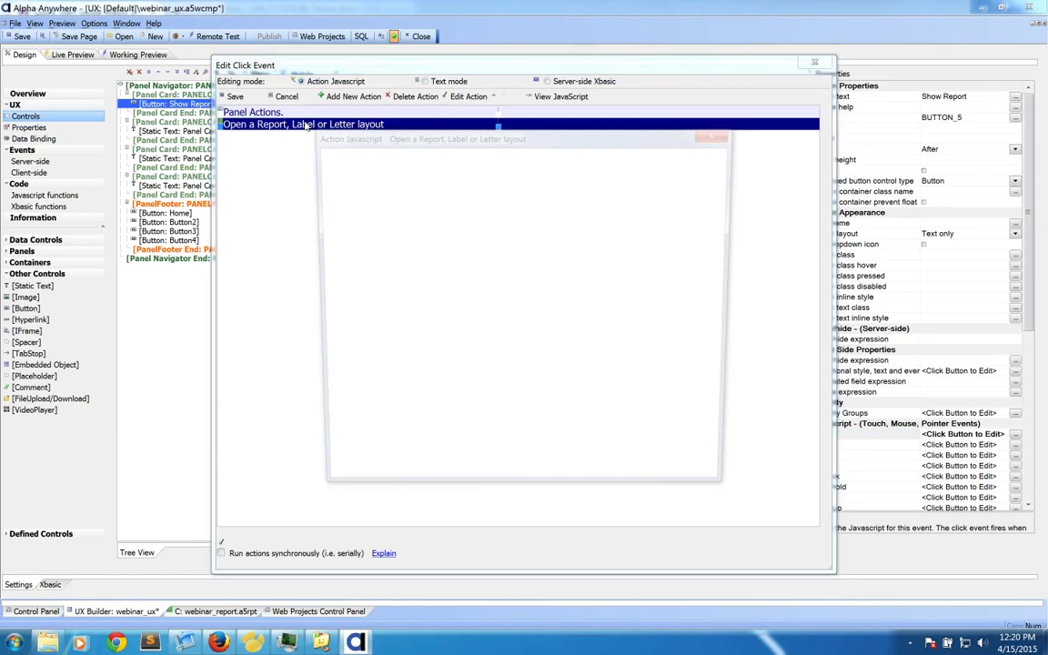
pyautogui.click(357, 229)
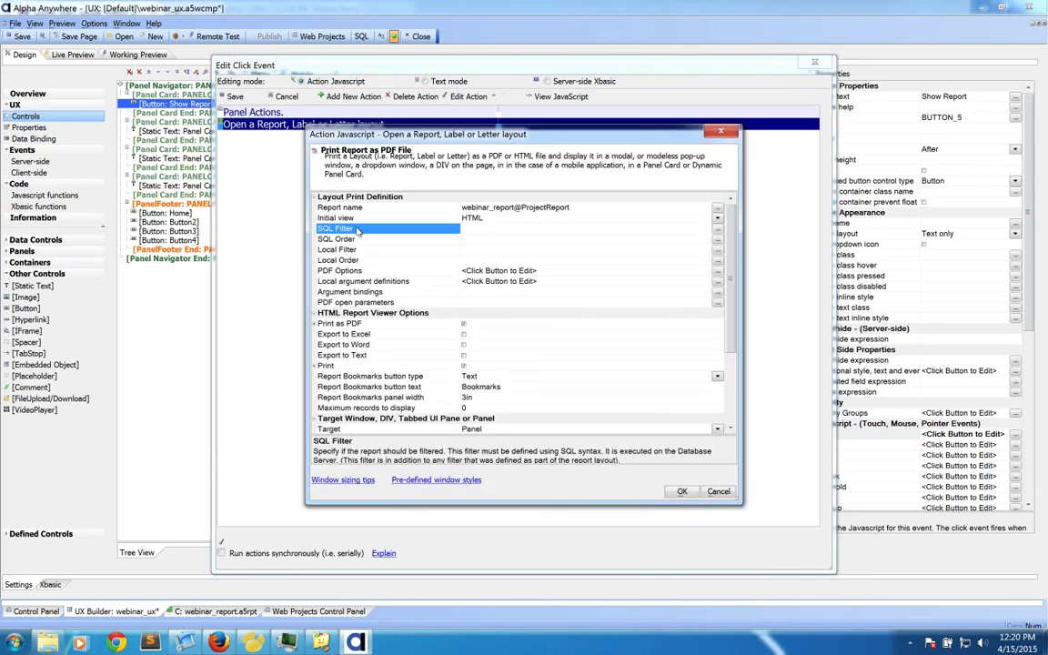
pyautogui.doubleClick(358, 229)
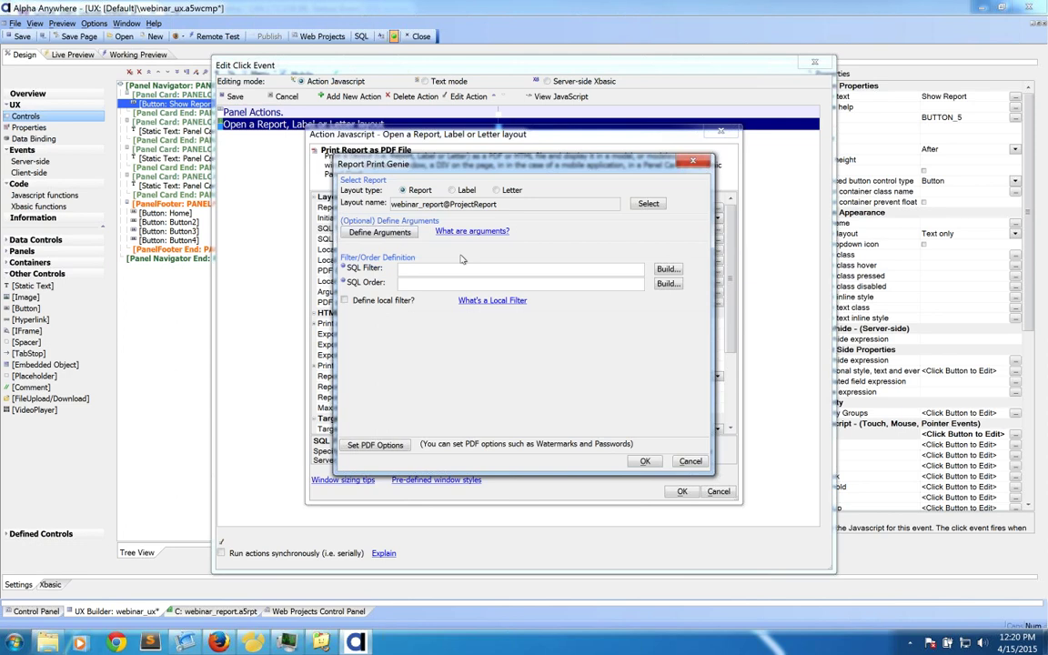
# - Try the SQL filter city = 'london' for the report, clear it, cancel the filter definition and close the action settings
pyautogui.click(412, 269)
pyautogui.write("city = 'london'")
pyautogui.moveTo(462, 270); pyautogui.dragTo(401, 273)
pyautogui.press('Delete')
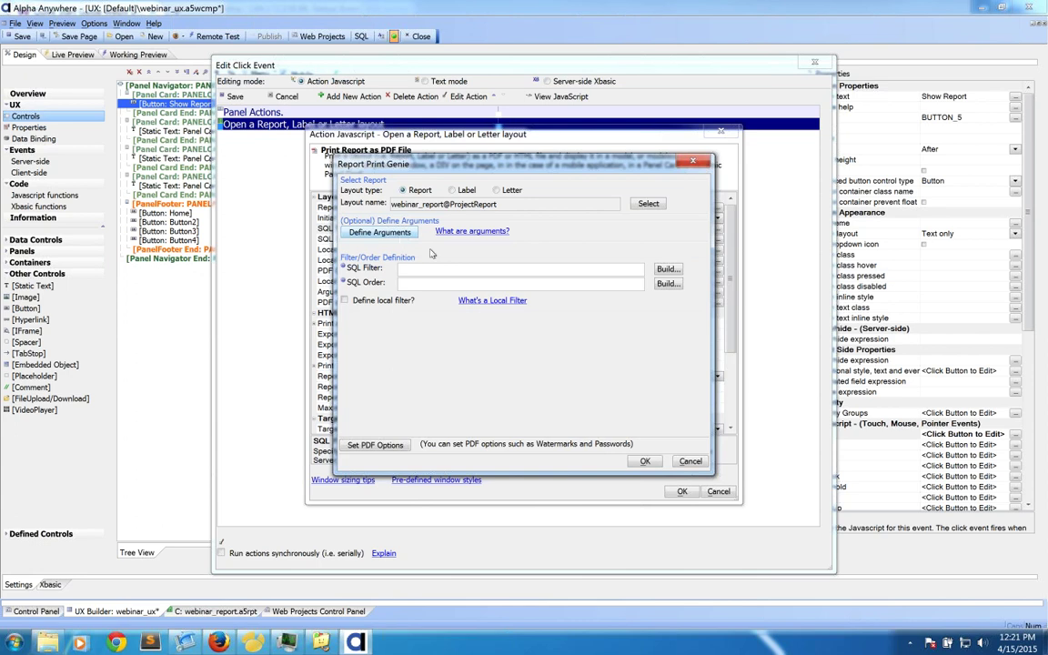
pyautogui.click(690, 461)
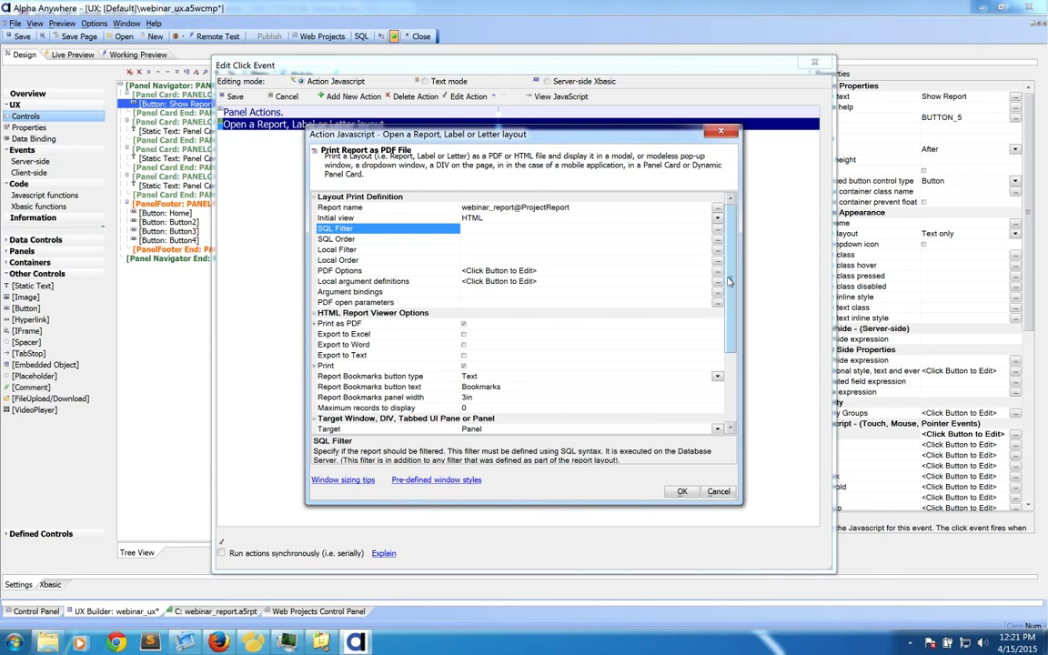
pyautogui.moveTo(729, 282)
pyautogui.mouseDown()
pyautogui.moveTo(732, 320)
pyautogui.moveTo(729, 278)
pyautogui.mouseUp()
pyautogui.click(681, 493)
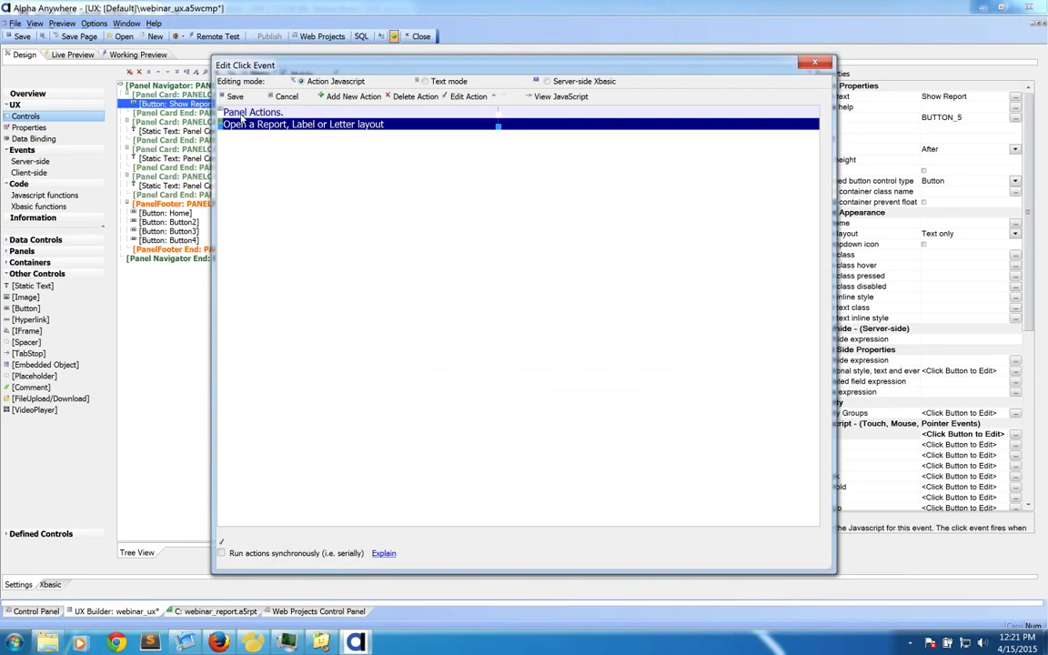
# - Save the button's click event, add the fax field to the selected columns of webinar_report and save the report
pyautogui.click(232, 97)
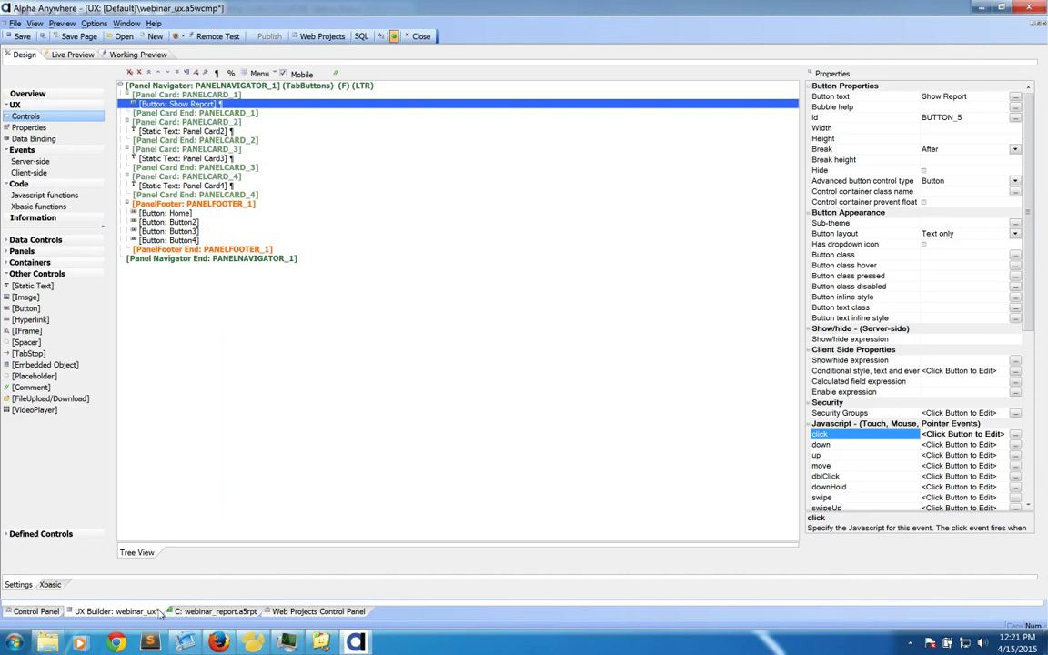
pyautogui.click(211, 611)
pyautogui.click(135, 612)
pyautogui.click(215, 611)
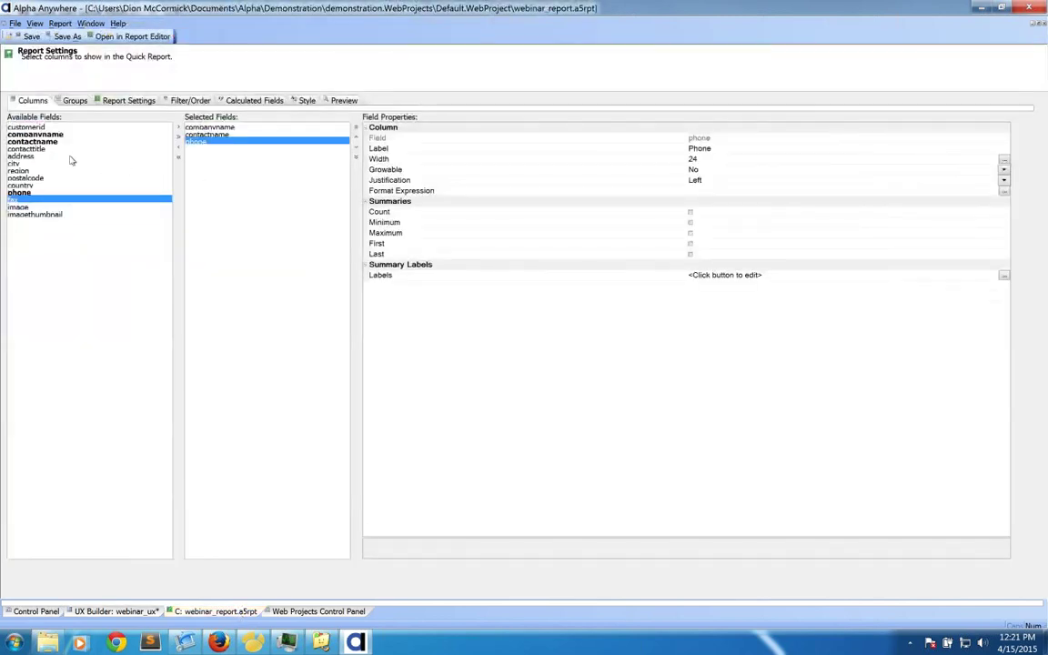
pyautogui.doubleClick(37, 201)
pyautogui.click(31, 40)
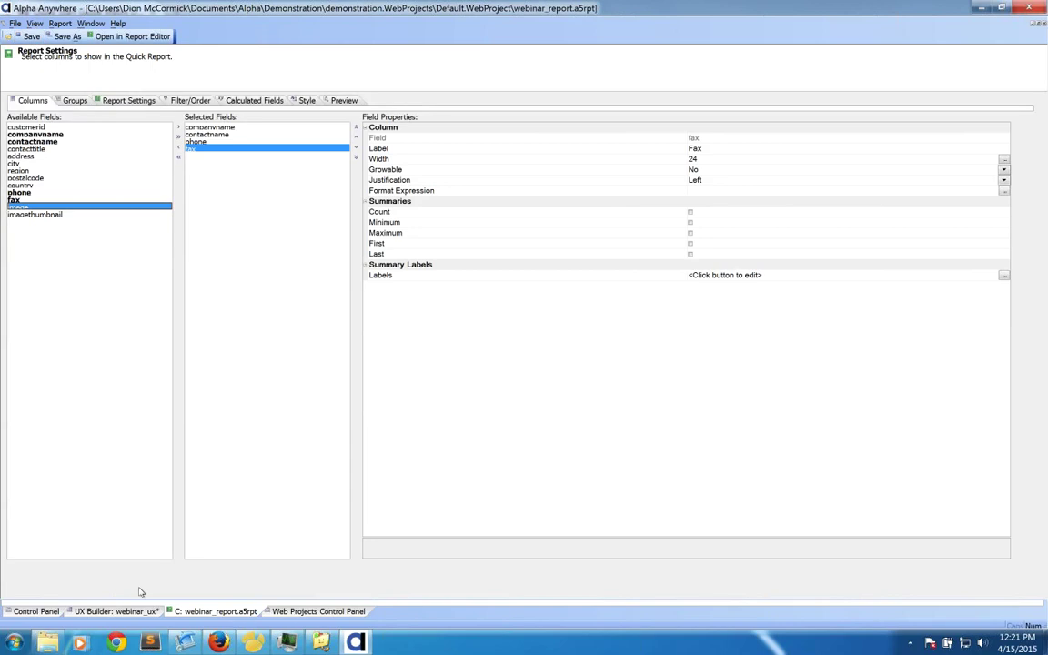
# - Run webinar_ux in the working preview and show the report to check the added Fax column
pyautogui.click(116, 611)
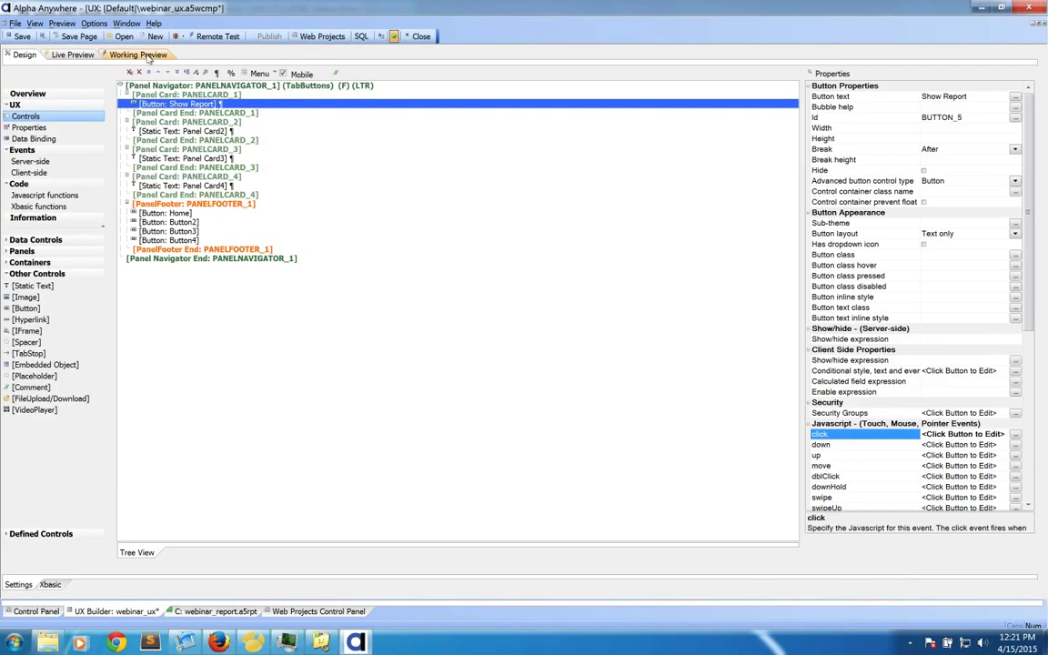
pyautogui.click(137, 54)
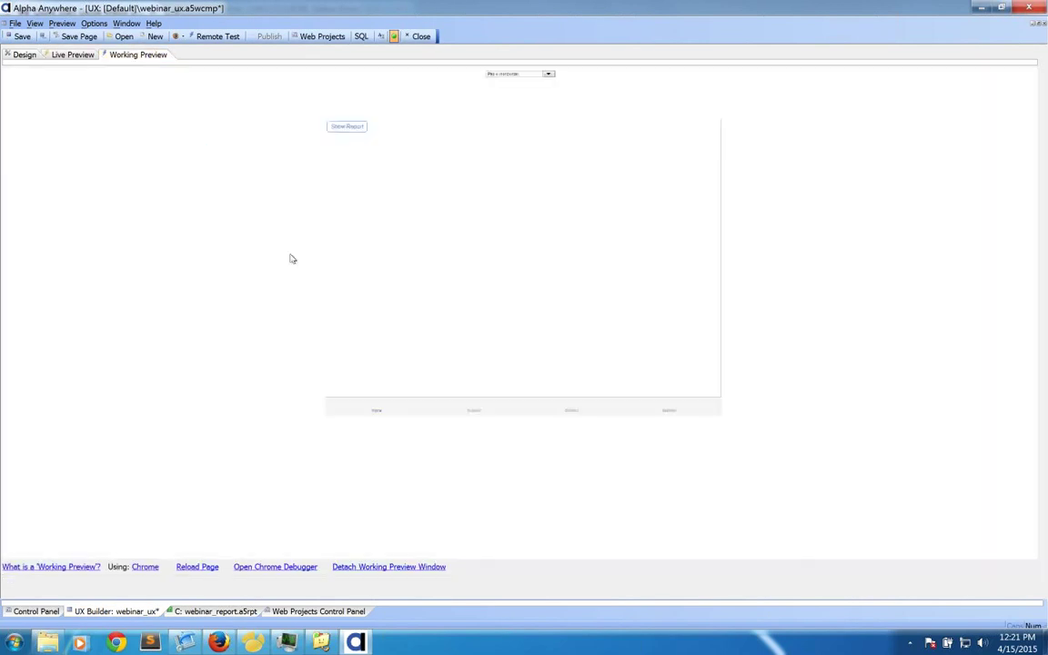
pyautogui.click(346, 127)
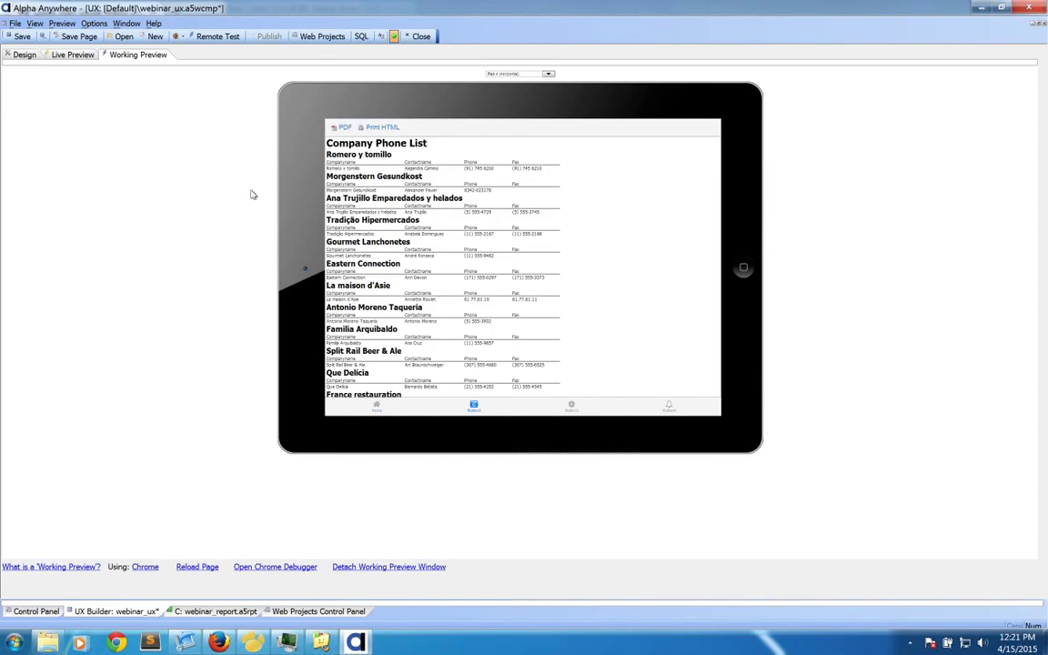
# - Open a copy of webinar_report in the Report Editor as a Layout Table report saved under the name webinar_report2
pyautogui.click(233, 614)
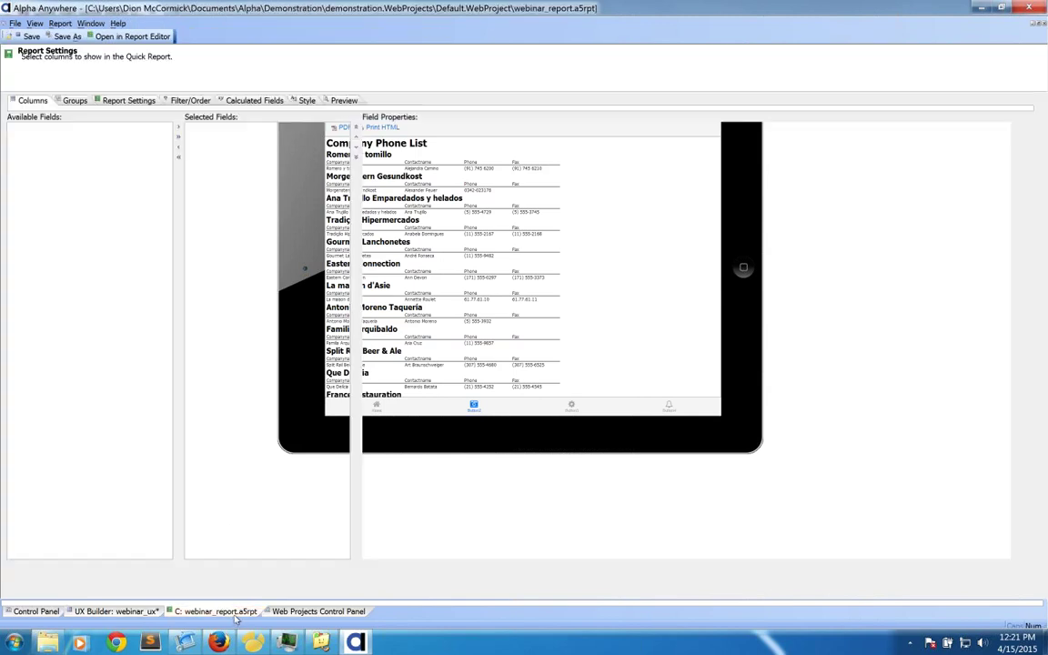
pyautogui.click(119, 37)
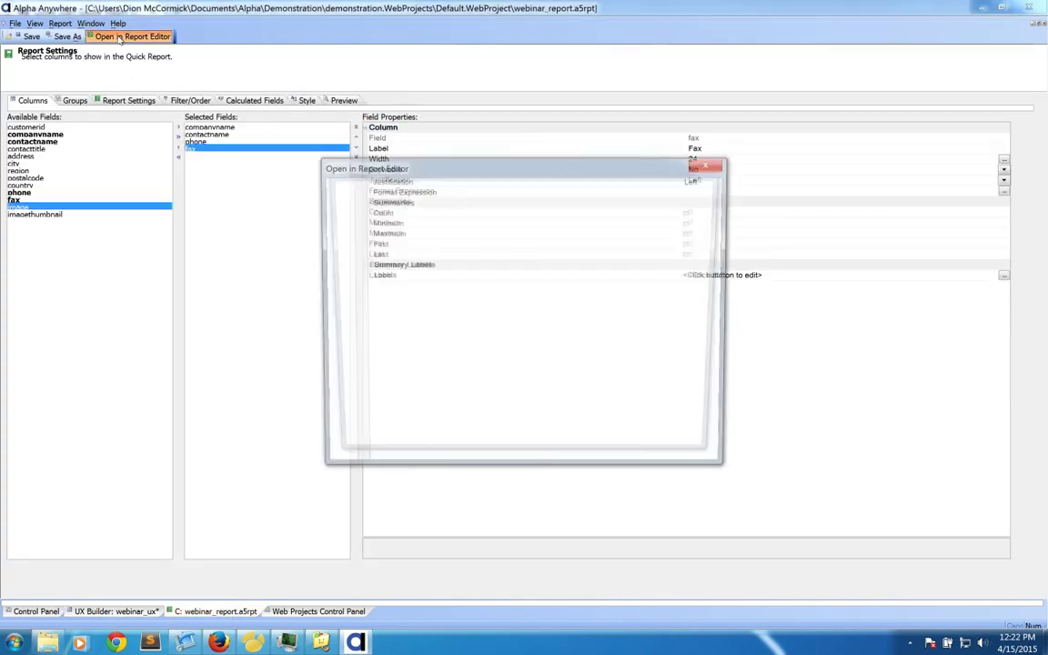
pyautogui.click(706, 458)
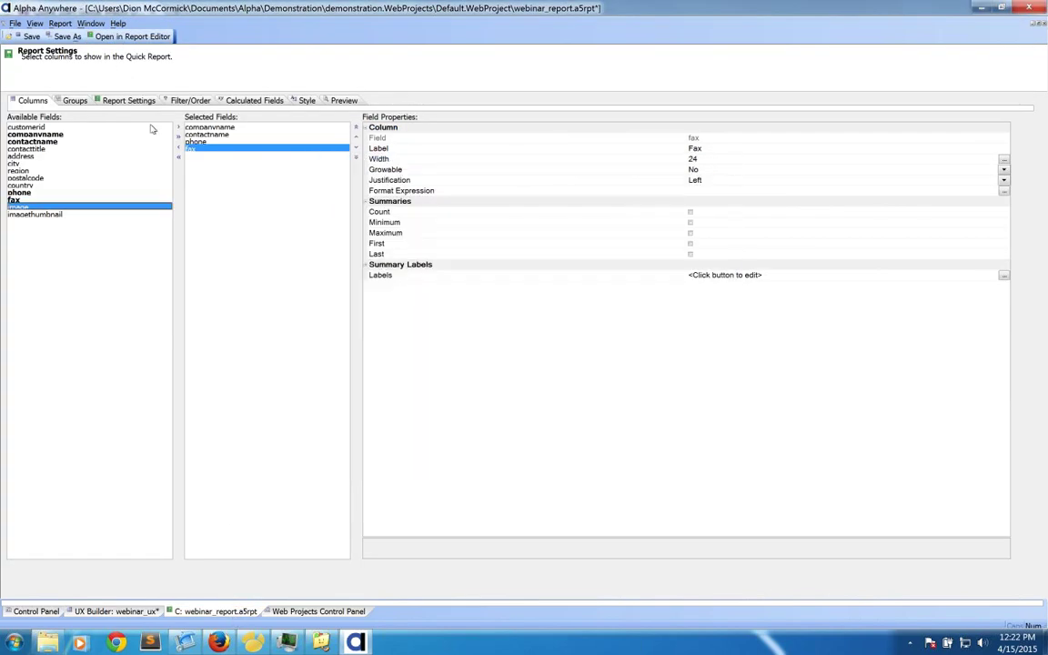
pyautogui.click(130, 36)
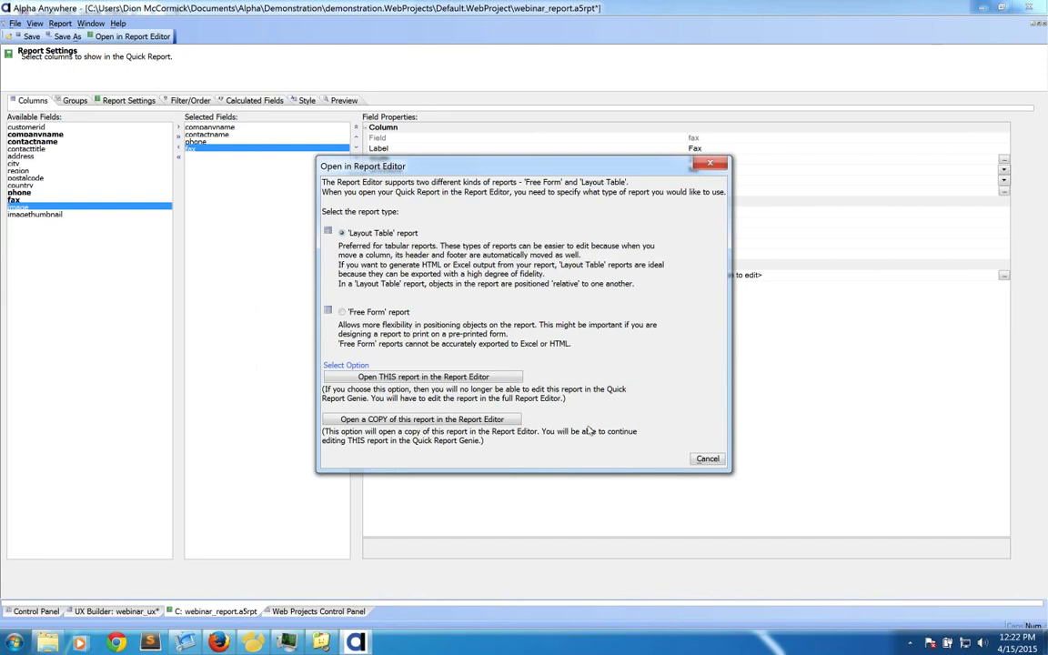
pyautogui.click(394, 377)
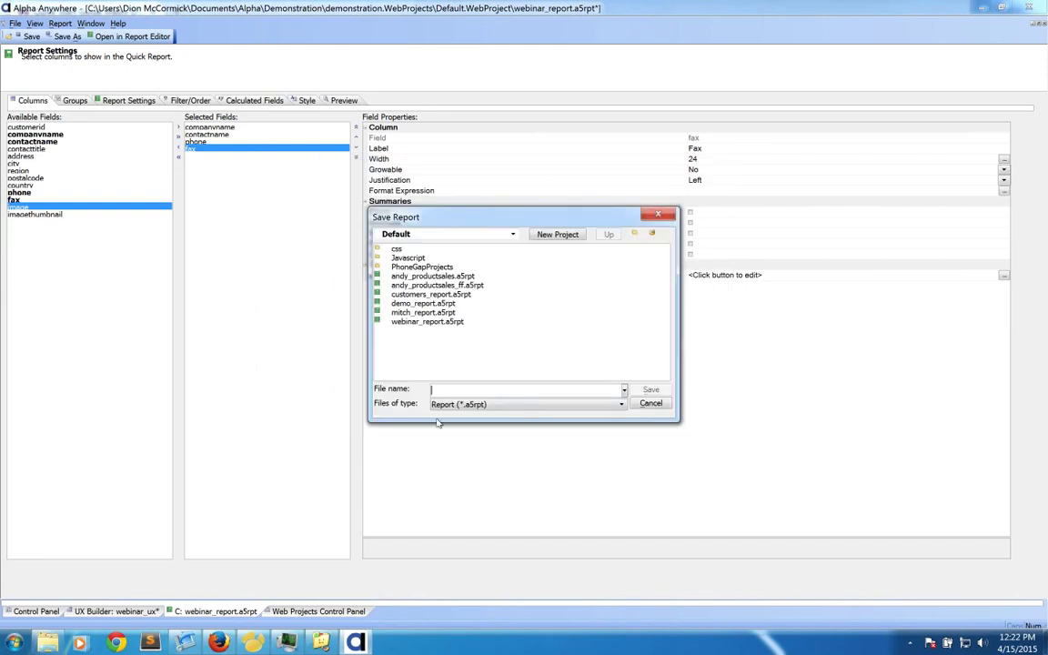
pyautogui.write('webinar_repo')
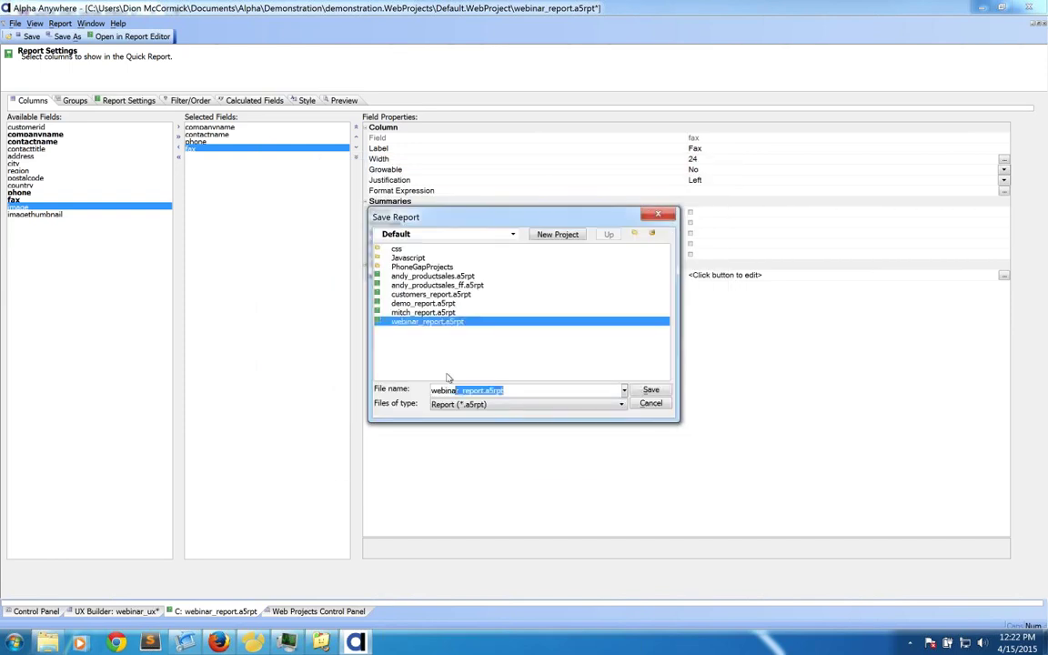
pyautogui.write('rt2')
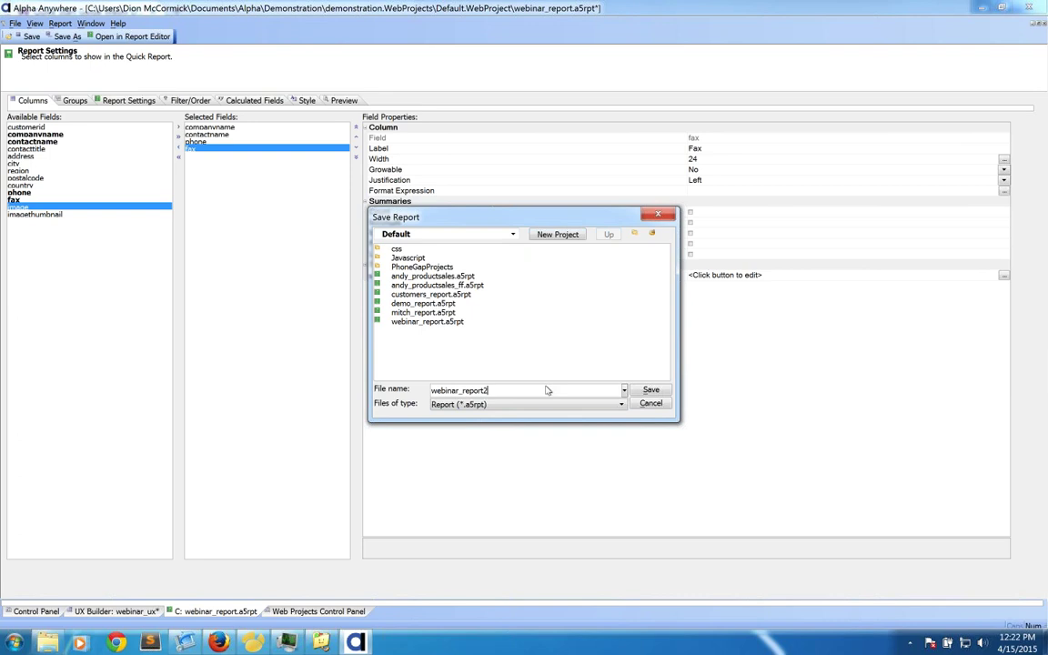
pyautogui.click(667, 389)
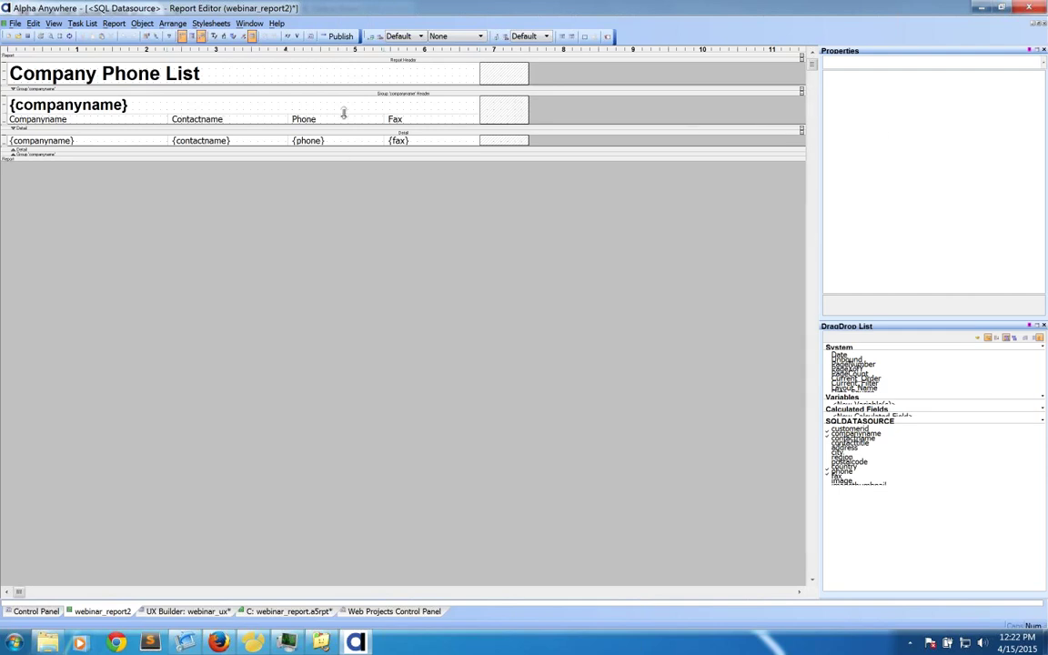
# - Change the static title text in the report header of webinar_report2 to Our Super Company Phone List
pyautogui.doubleClick(182, 72)
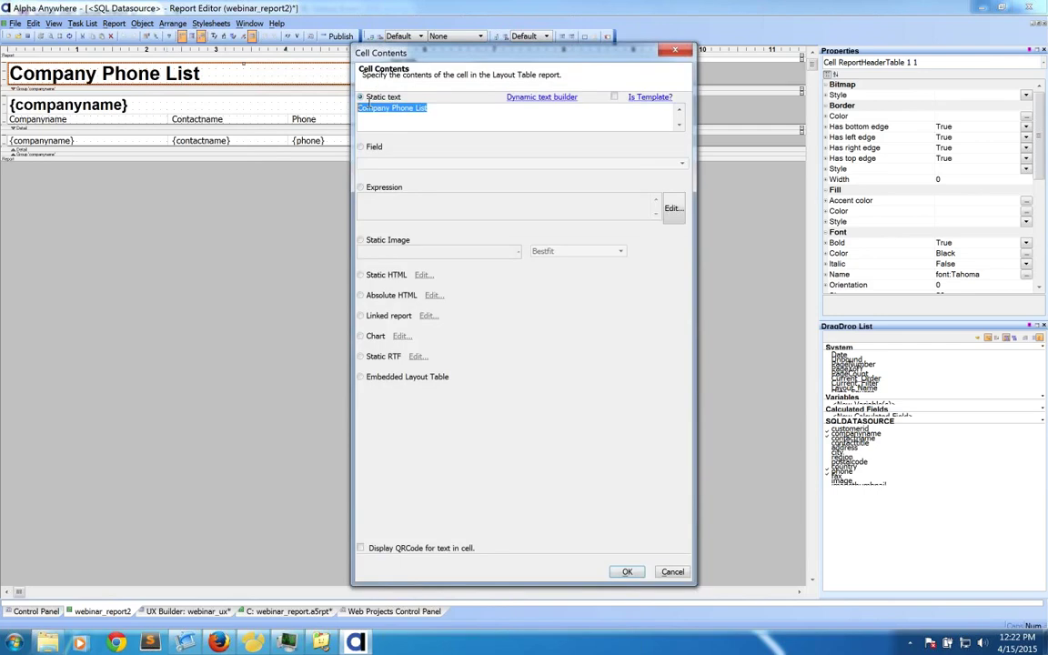
pyautogui.click(358, 110)
pyautogui.write('Out')
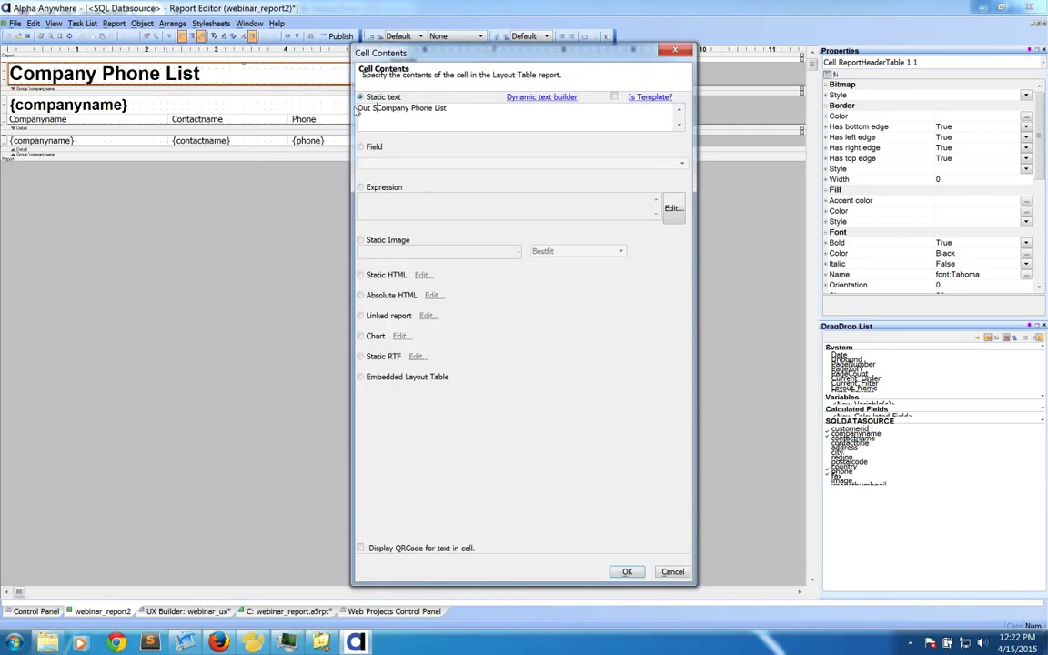
pyautogui.write(' Super')
pyautogui.click(627, 571)
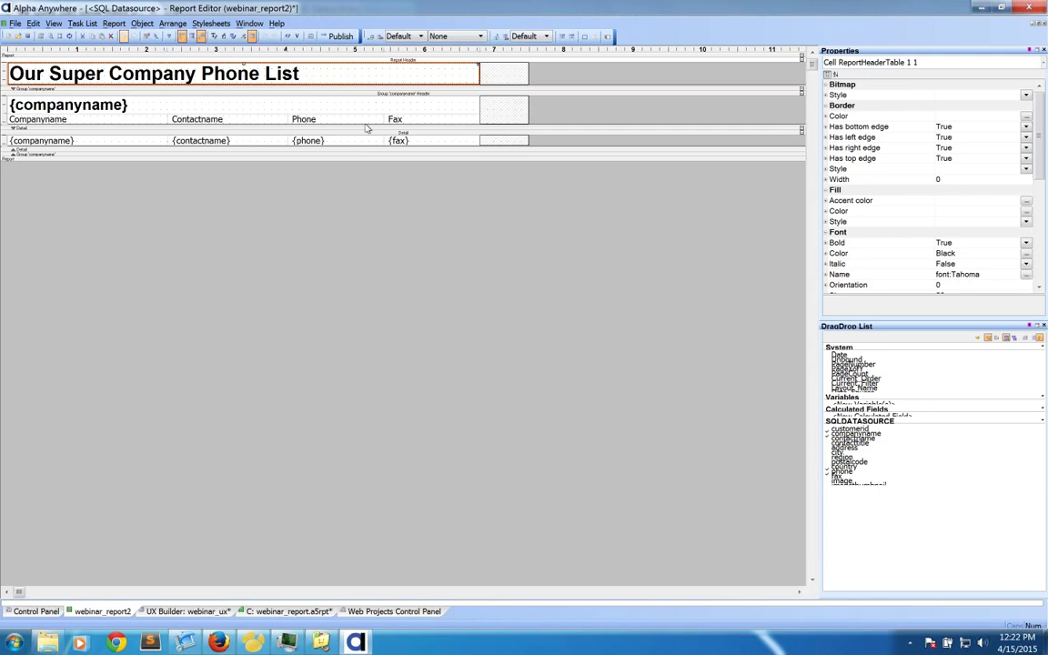
# - Review the cell contents options of the companyname group header and save webinar_report2
pyautogui.doubleClick(325, 103)
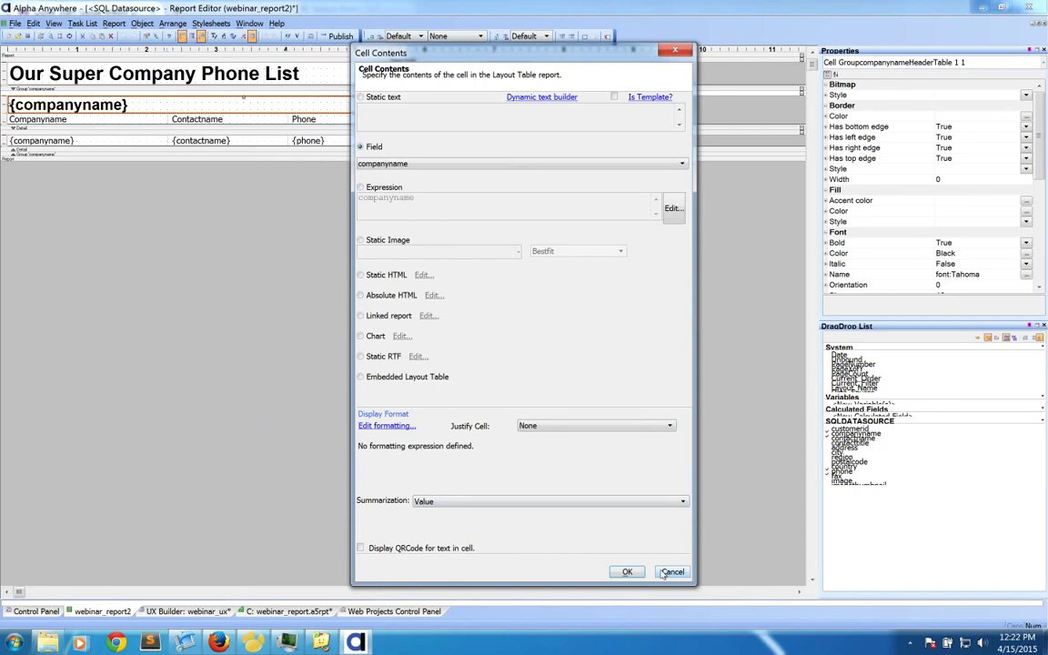
pyautogui.click(626, 571)
pyautogui.click(28, 35)
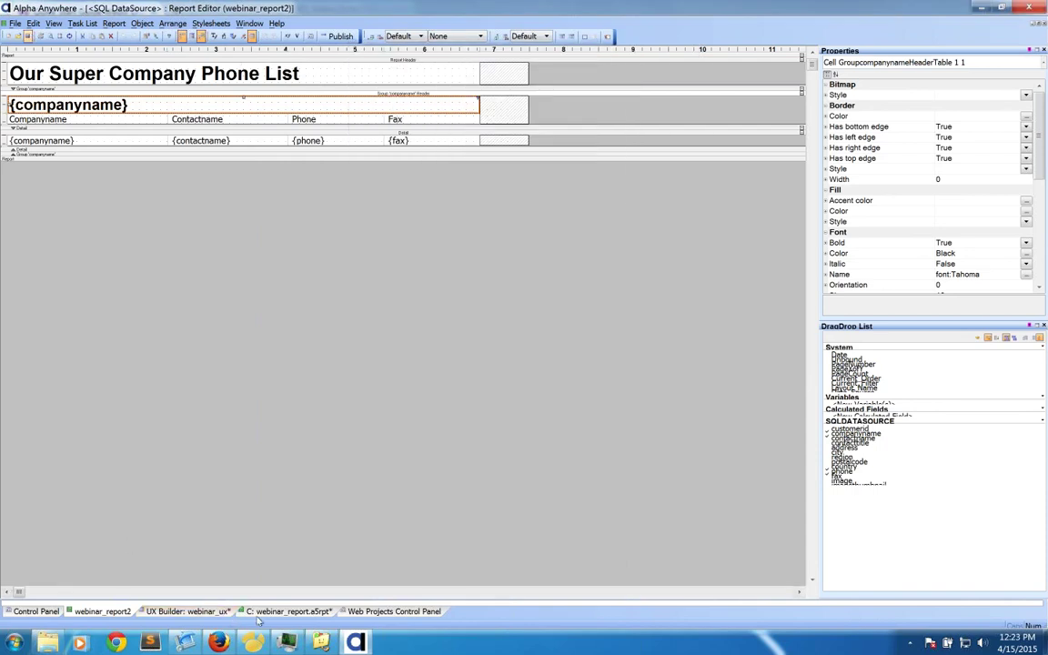
# - Return to the webinar_ux design and copy the Show Report button control to the clipboard
pyautogui.click(288, 611)
pyautogui.click(214, 611)
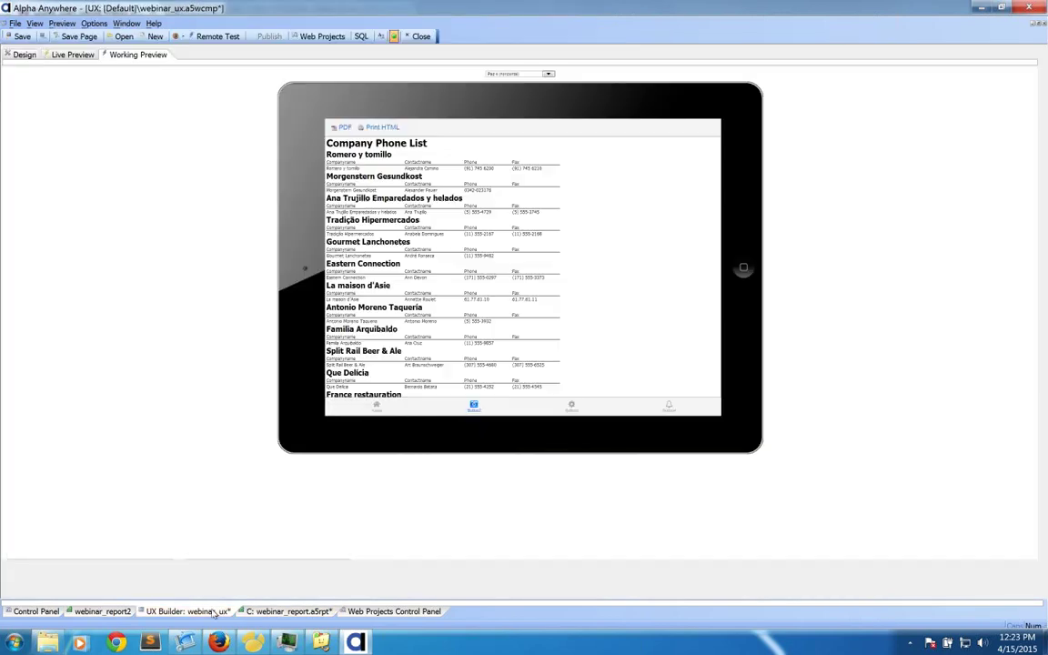
pyautogui.click(25, 55)
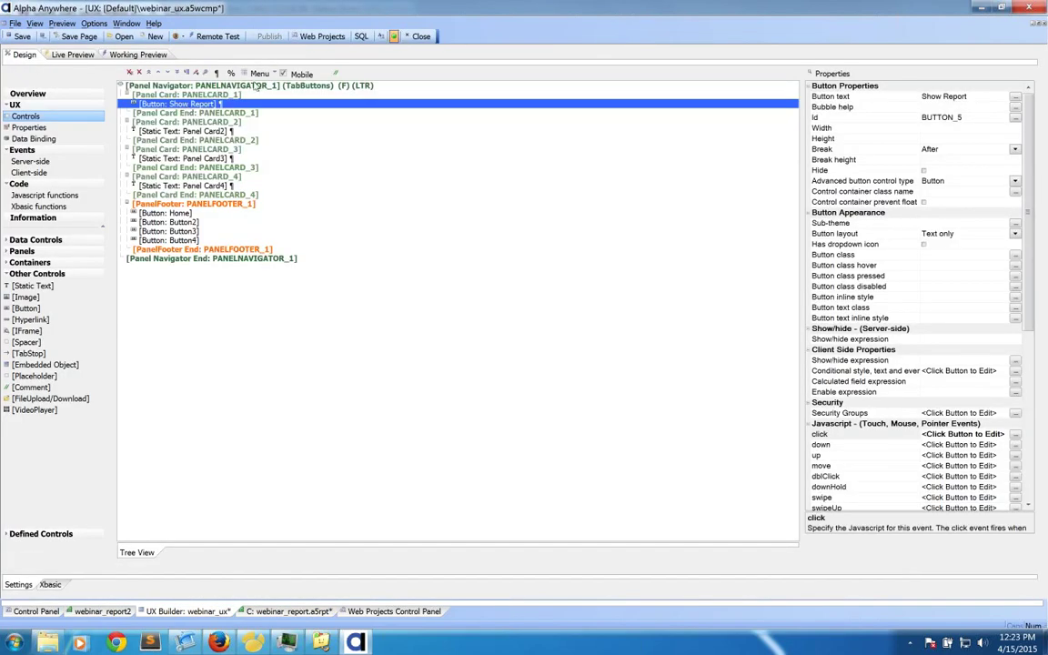
pyautogui.click(260, 75)
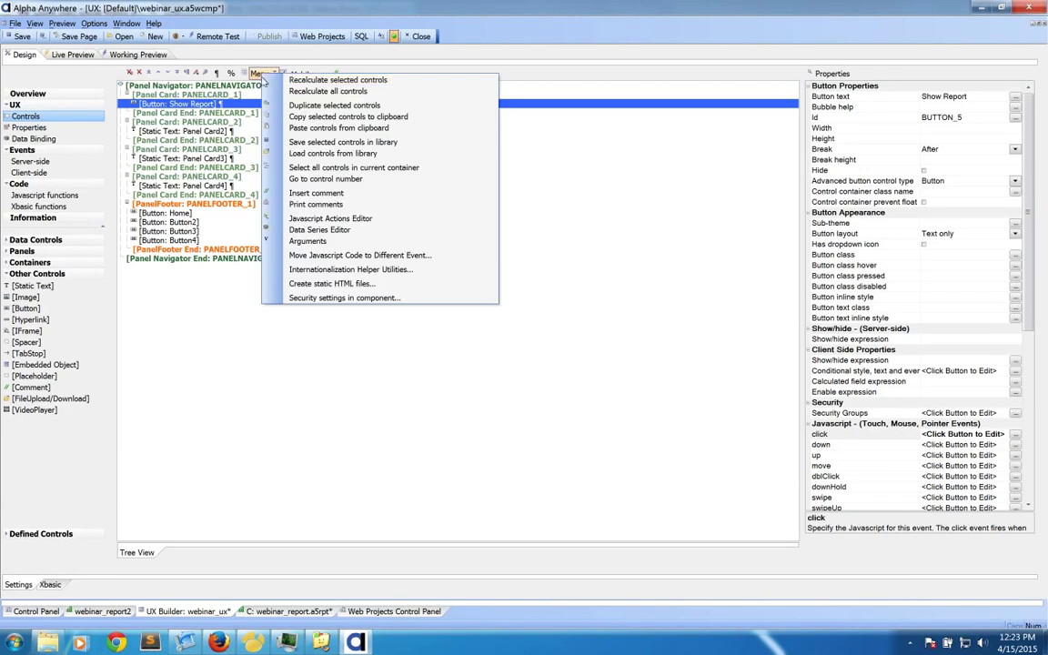
pyautogui.click(342, 118)
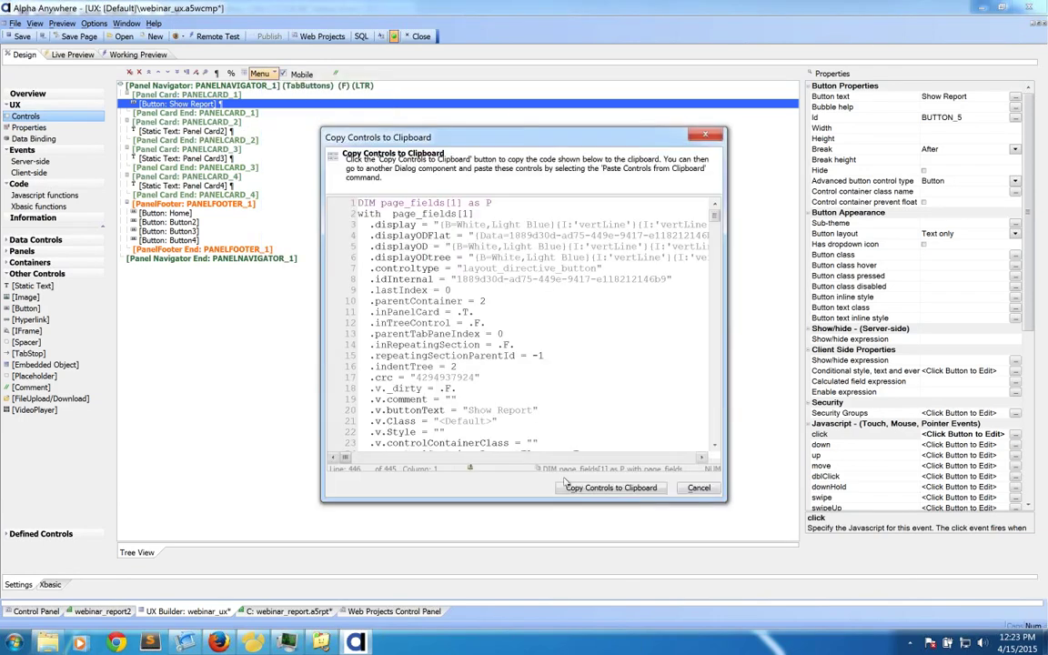
pyautogui.click(569, 487)
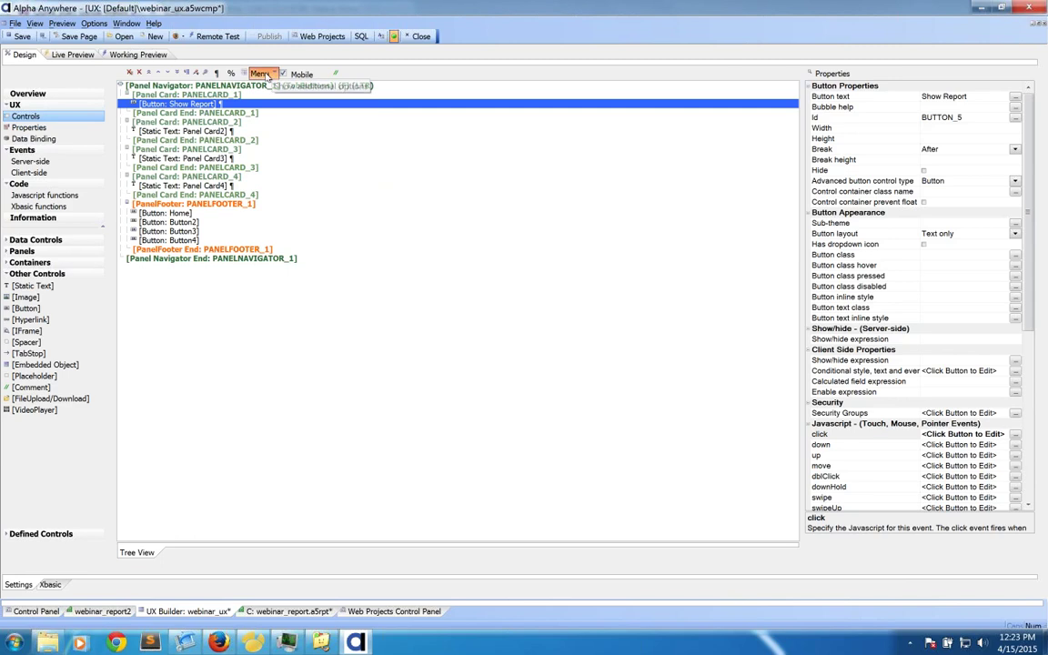
# - Paste the copied button from the clipboard after the Show Report button in PANELCARD_1, accepting the changed Id
pyautogui.click(262, 74)
pyautogui.click(350, 129)
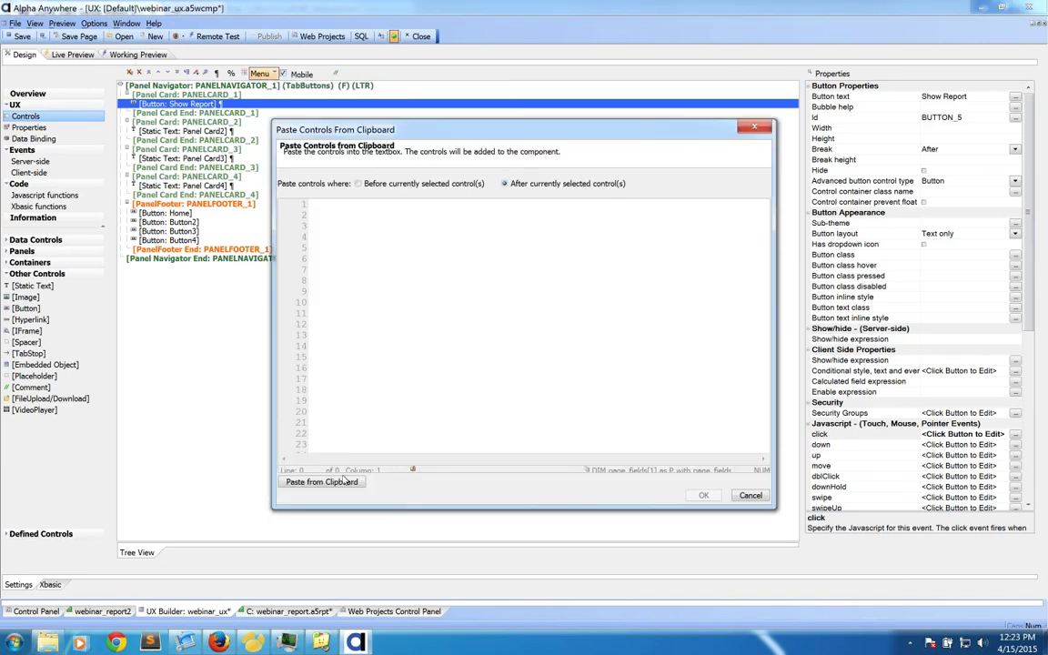
pyautogui.click(344, 481)
pyautogui.click(703, 495)
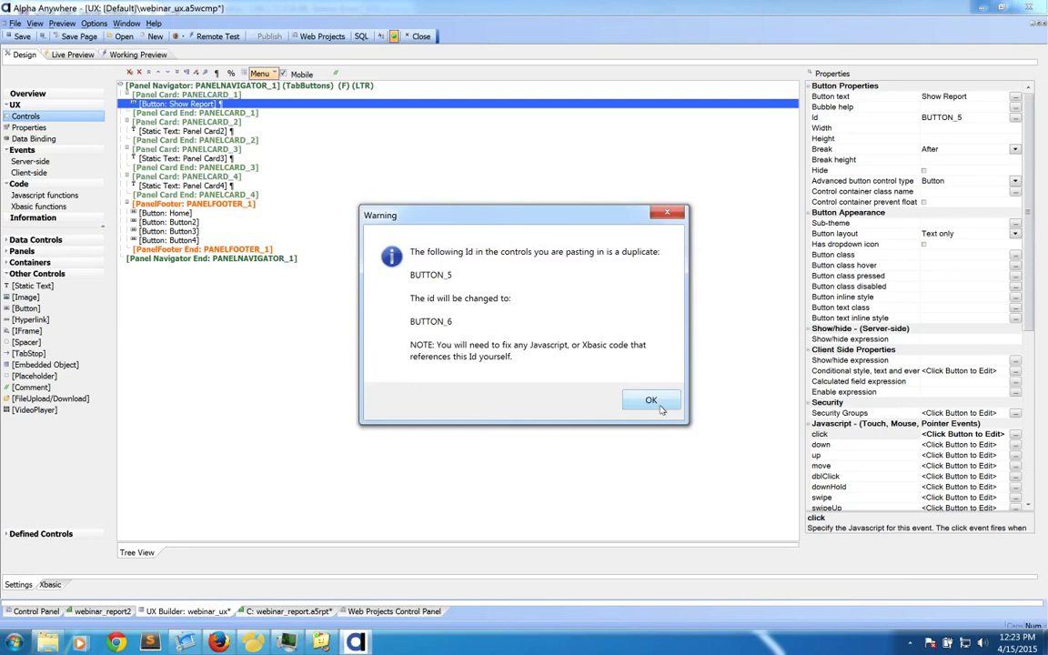
pyautogui.click(650, 401)
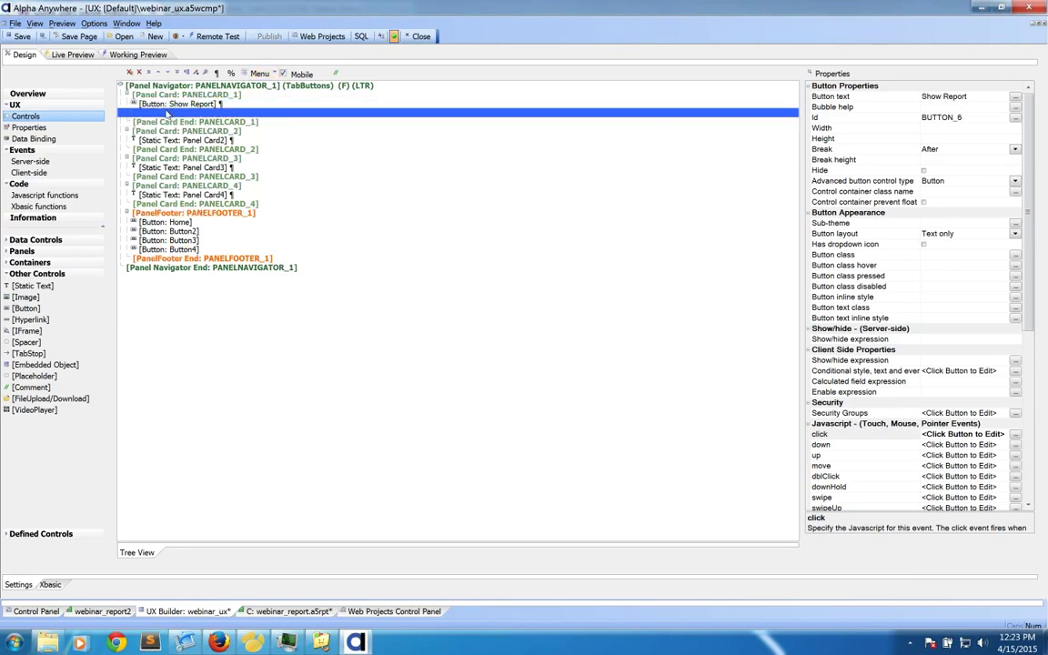
# - Set the pasted button's text to Show Report 2
pyautogui.click(965, 96)
pyautogui.write('2')
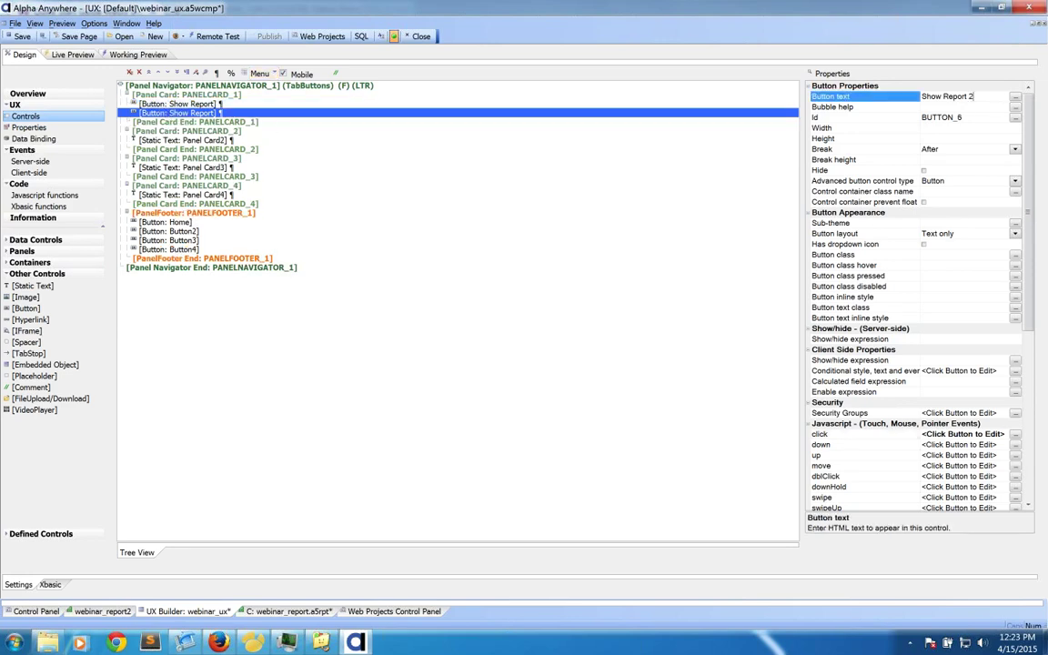
pyautogui.click(233, 113)
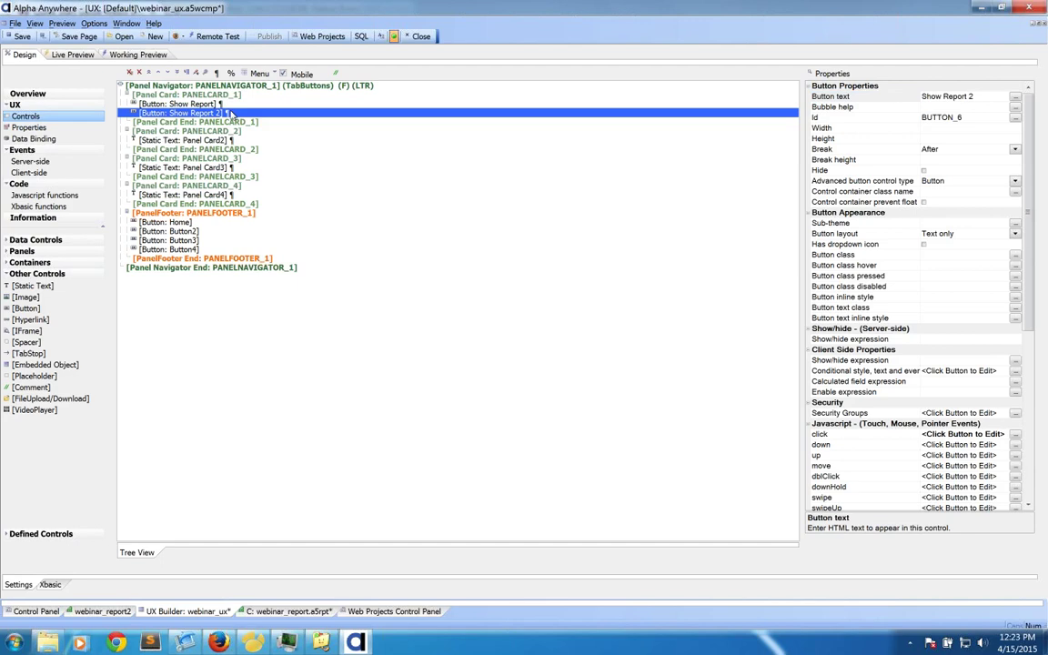
# - Set the report in the Show Report 2 button's click action to webinar_report2, and save the click event and the component
pyautogui.click(875, 437)
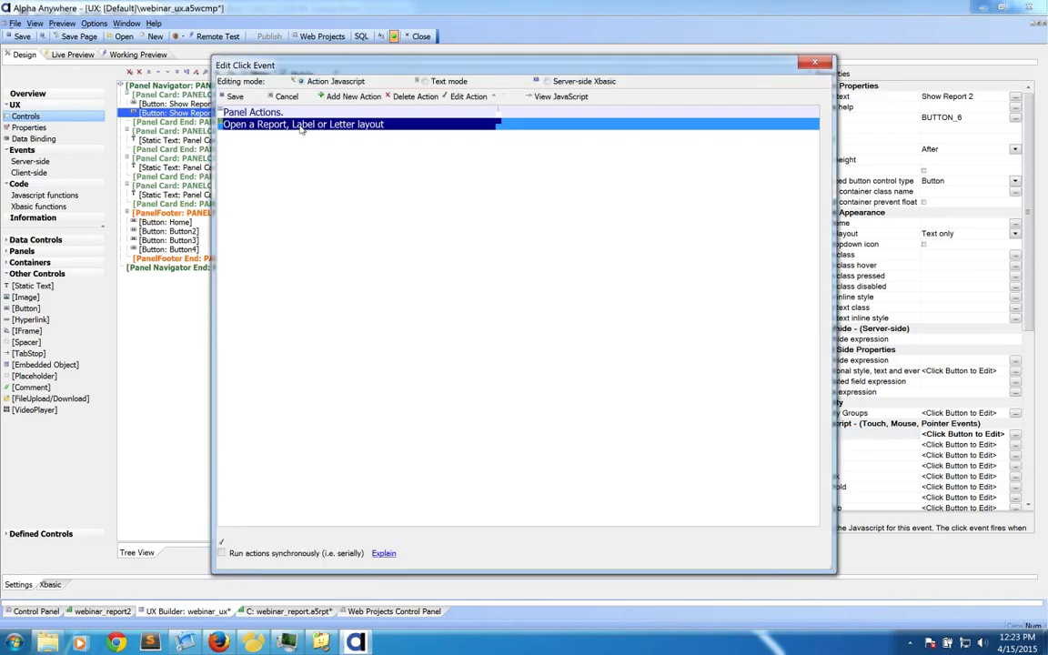
pyautogui.doubleClick(301, 125)
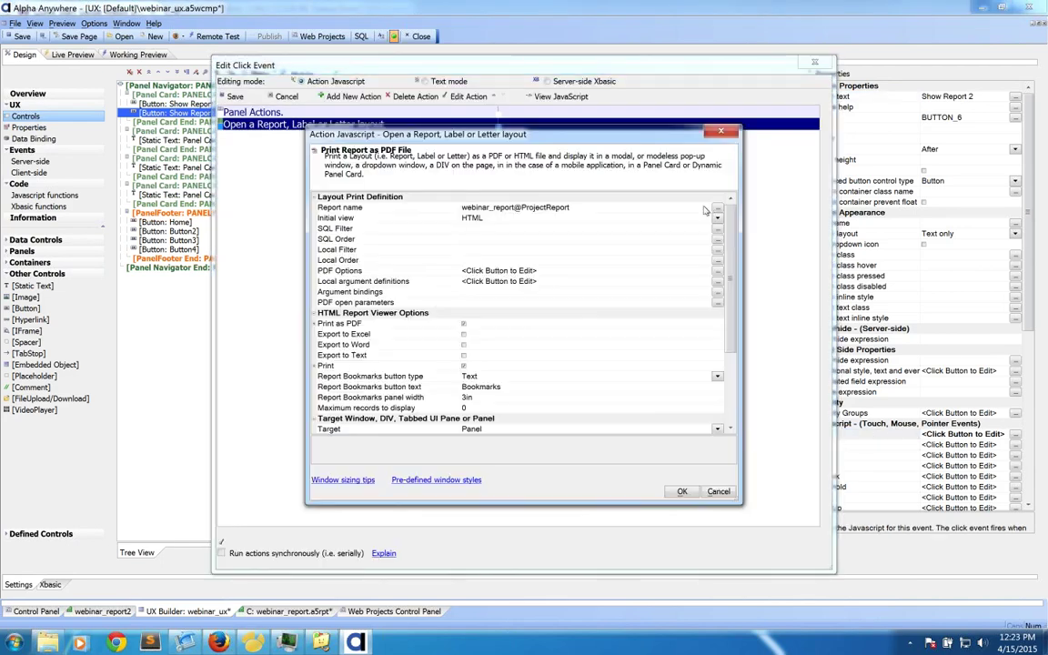
pyautogui.click(716, 209)
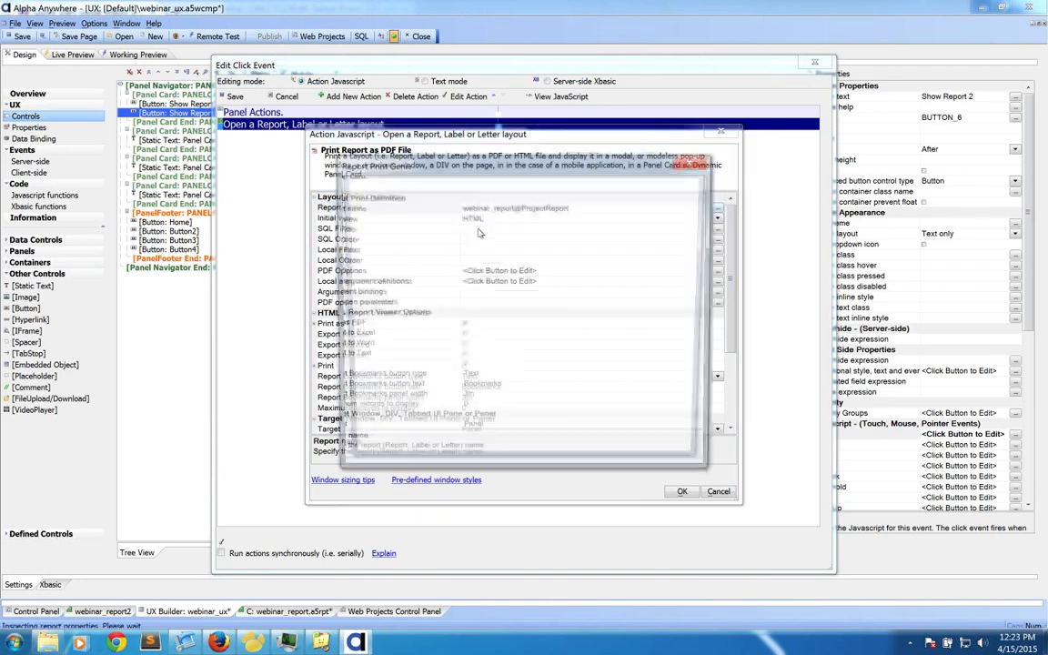
pyautogui.click(648, 203)
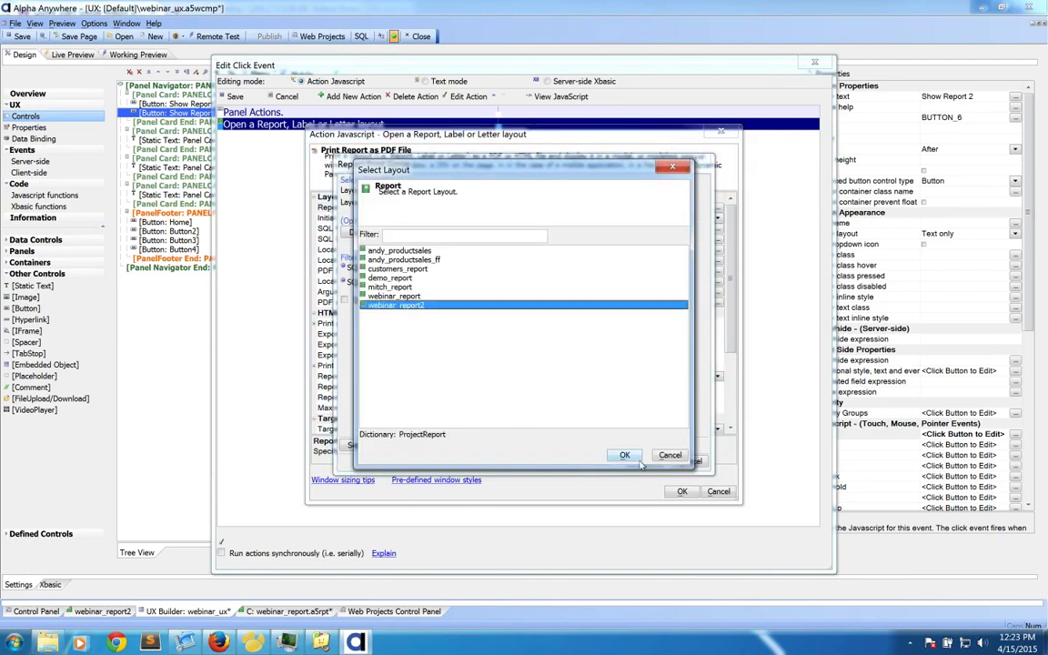
pyautogui.click(629, 457)
pyautogui.click(634, 462)
pyautogui.click(682, 492)
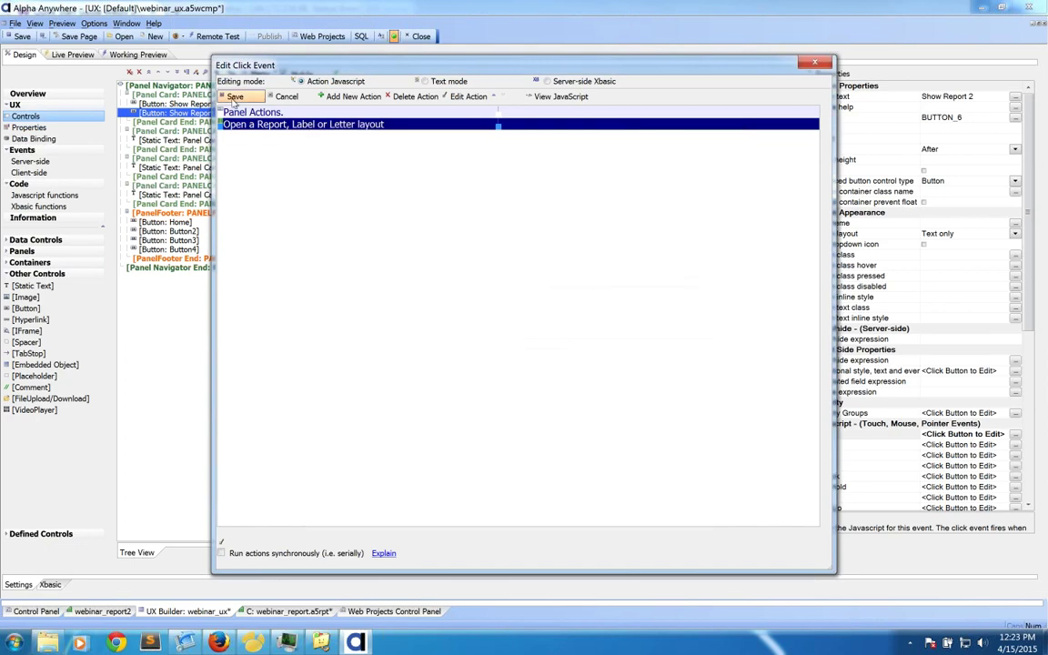
pyautogui.click(235, 96)
pyautogui.click(22, 36)
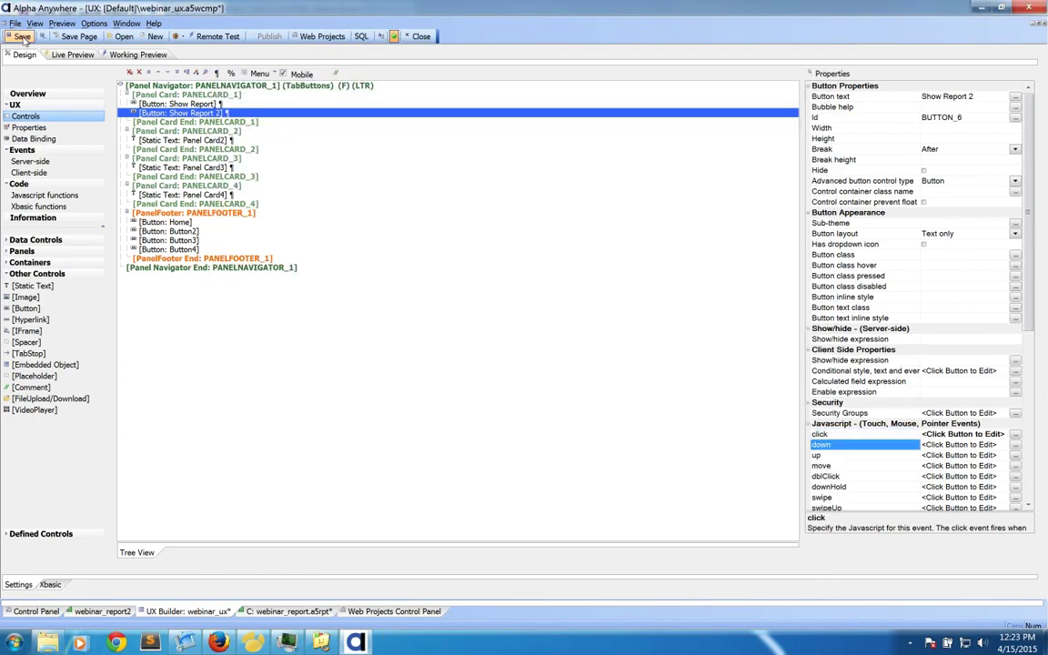
# - Run webinar_ux in the working preview and test the Show Report 2 and Show Report buttons from Home
pyautogui.click(118, 54)
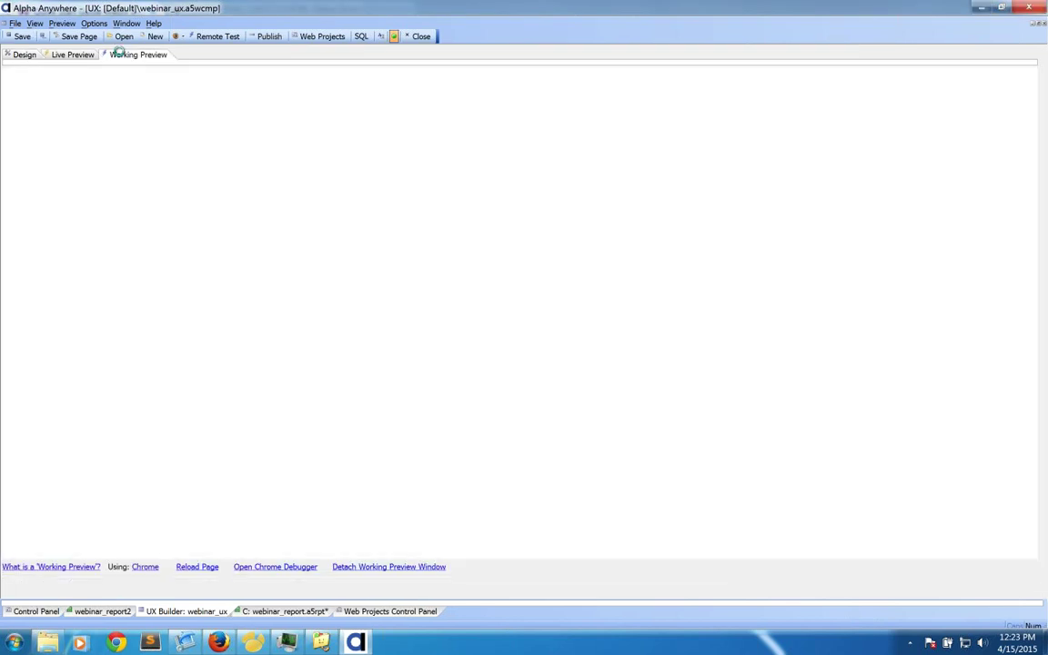
pyautogui.click(352, 144)
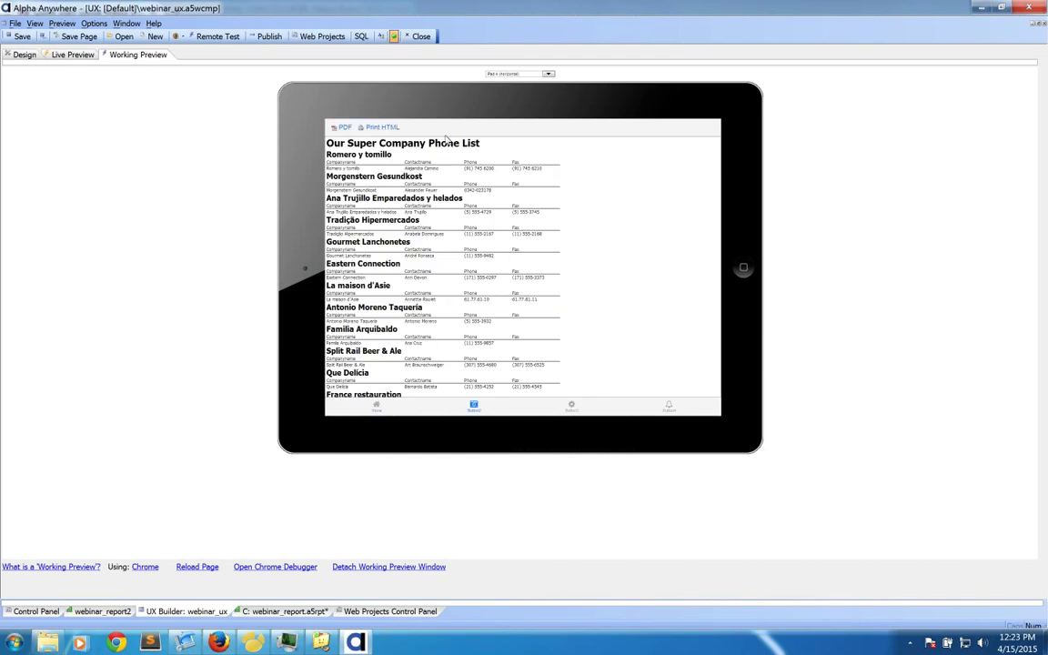
pyautogui.click(380, 409)
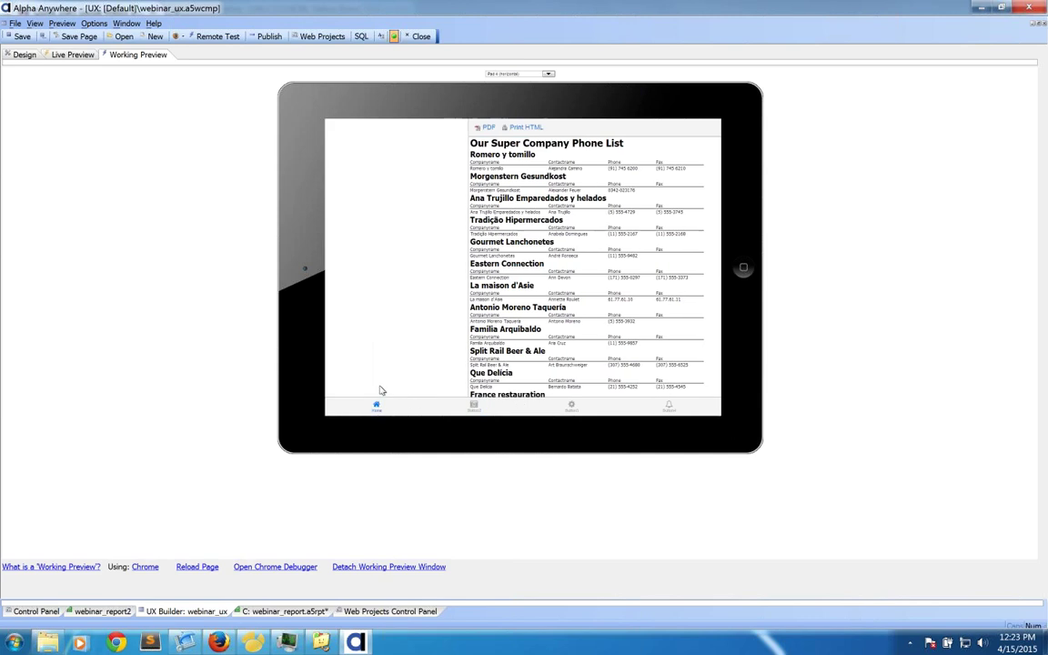
pyautogui.click(339, 126)
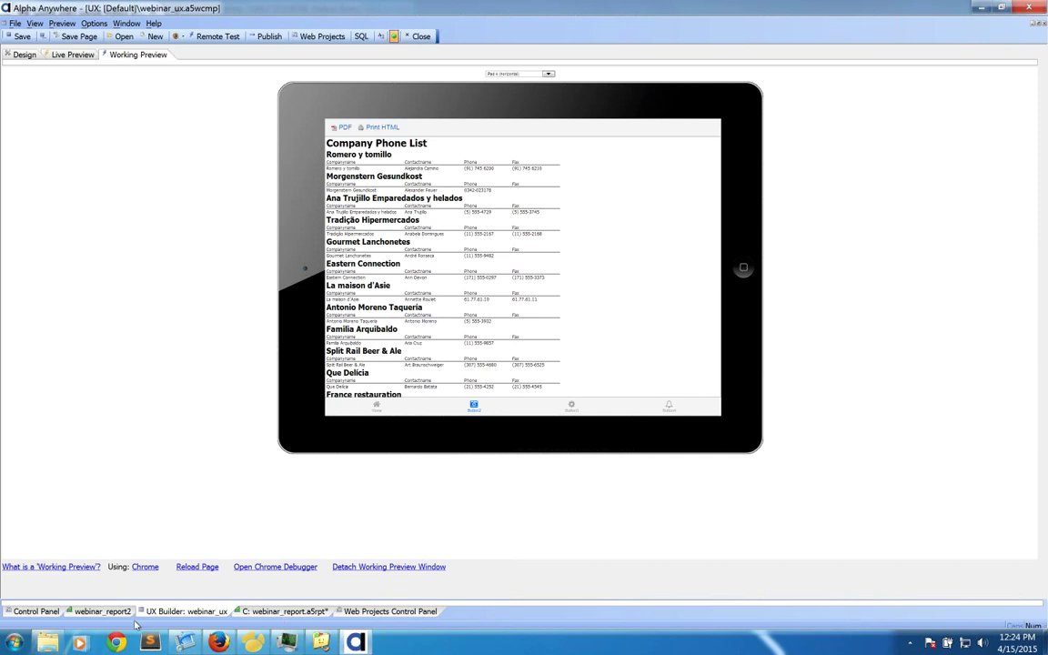
# - Increase the height of the Detail section in webinar_report2 and save the report
pyautogui.click(103, 611)
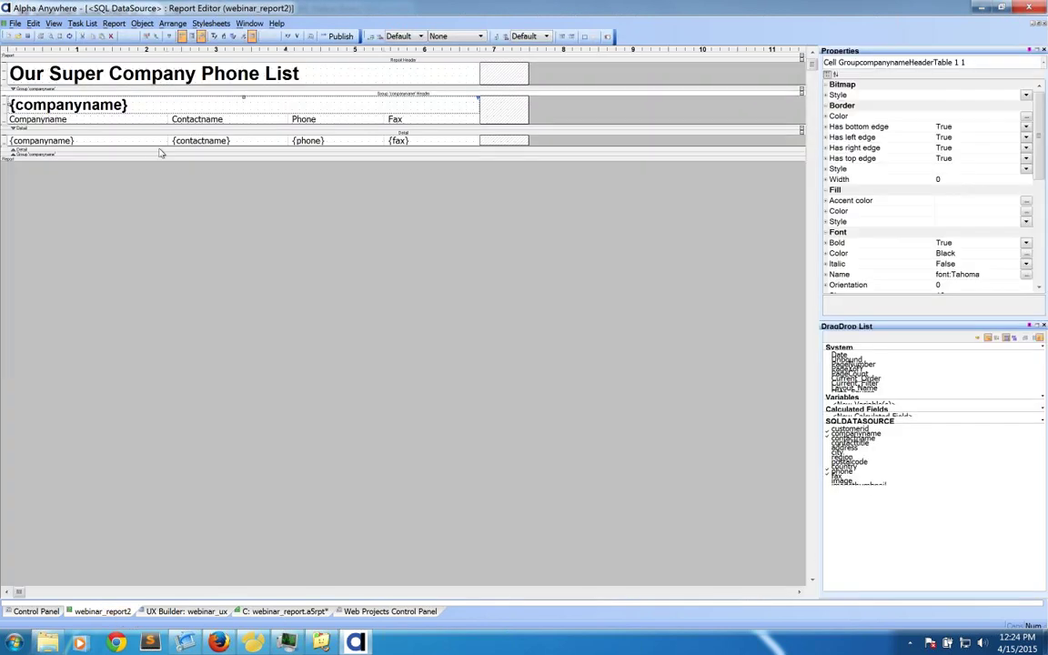
pyautogui.moveTo(140, 158)
pyautogui.mouseDown()
pyautogui.moveTo(137, 182)
pyautogui.moveTo(140, 157)
pyautogui.moveTo(121, 149)
pyautogui.mouseUp()
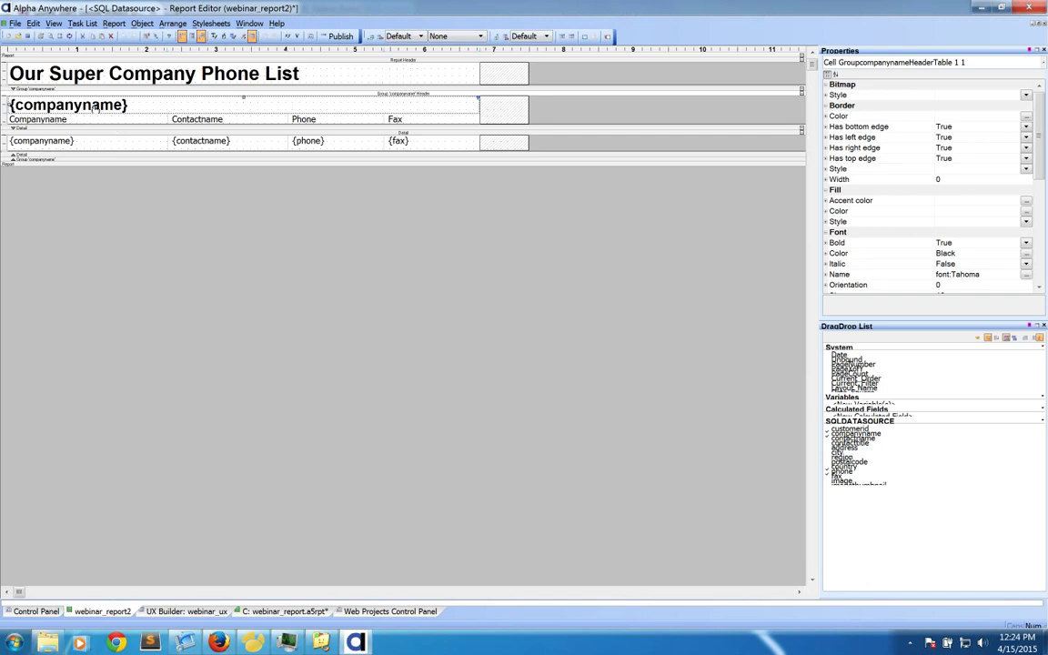
pyautogui.click(49, 36)
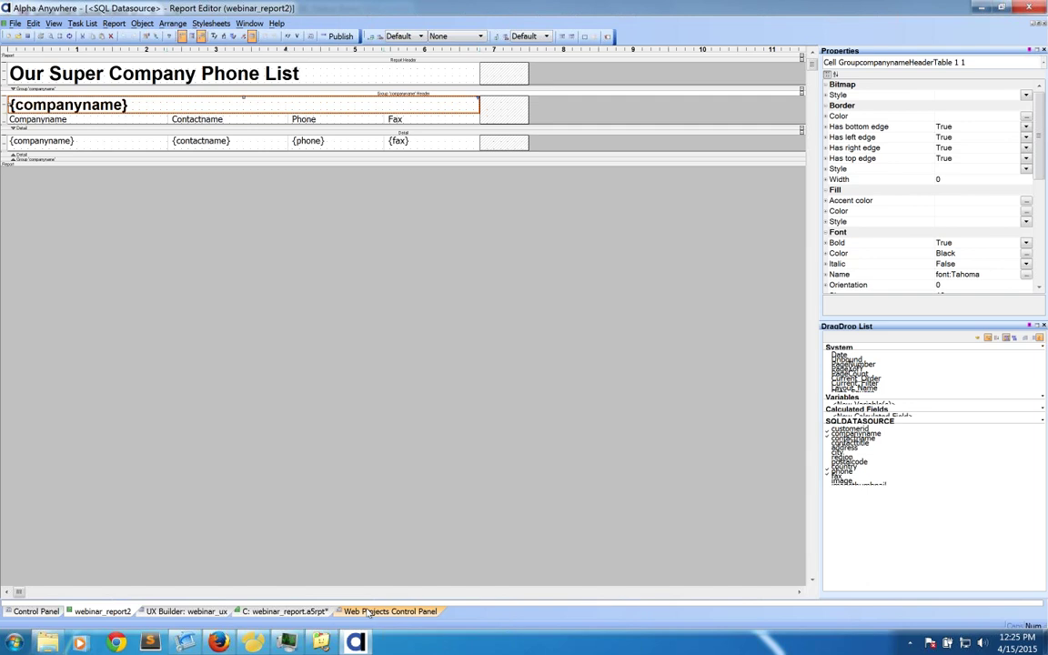
# - Review the webinar_report column settings and the report shown in the webinar_ux working preview
pyautogui.click(282, 612)
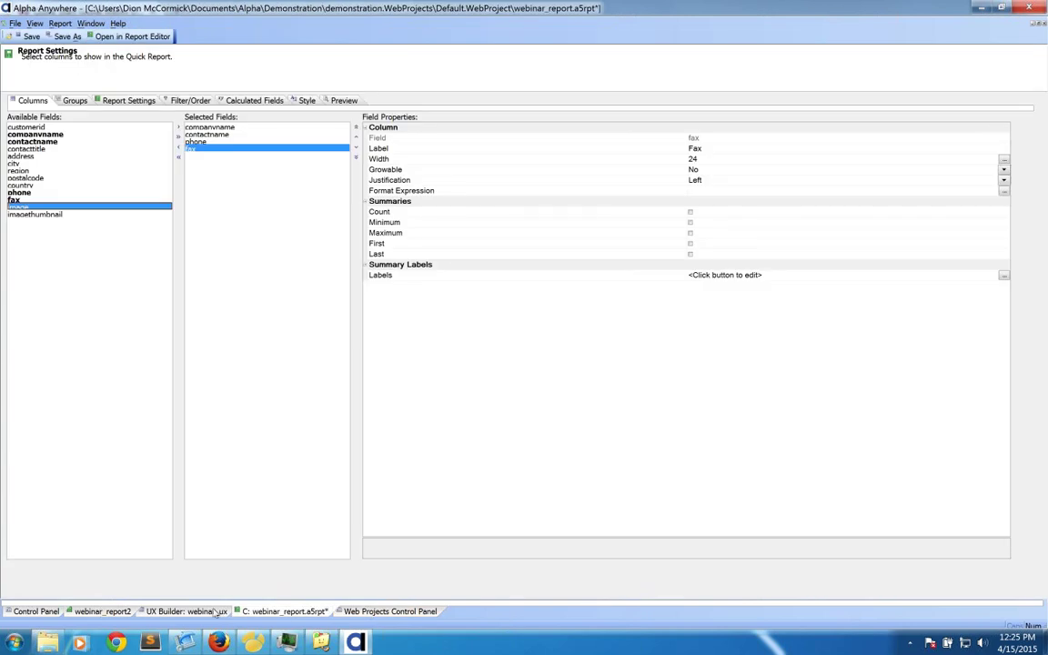
pyautogui.click(193, 611)
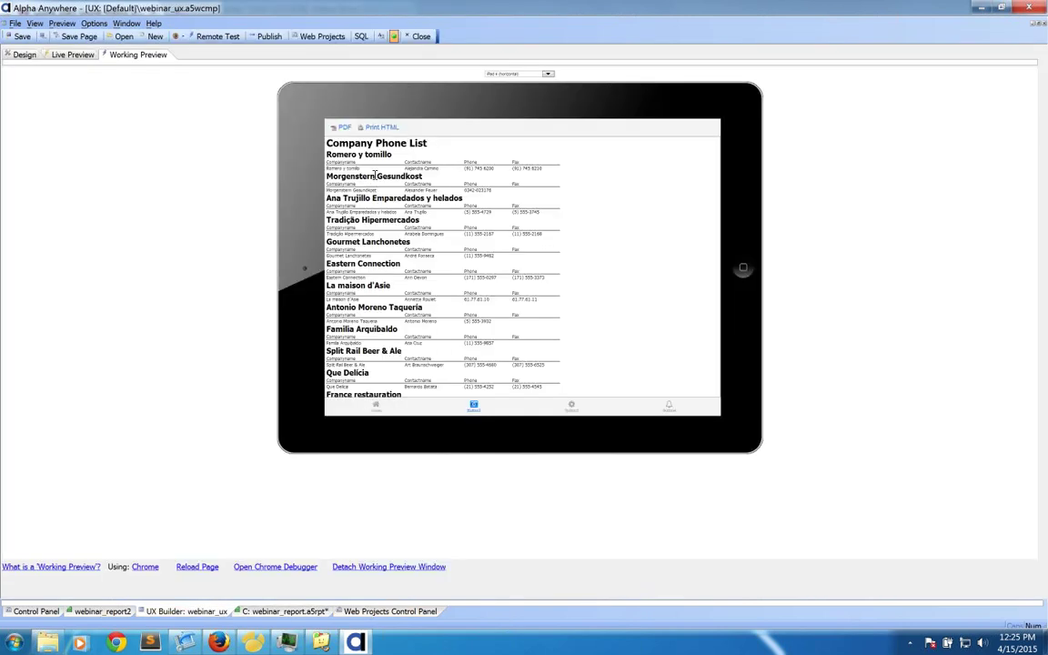
pyautogui.click(338, 129)
pyautogui.click(21, 55)
pyautogui.click(157, 159)
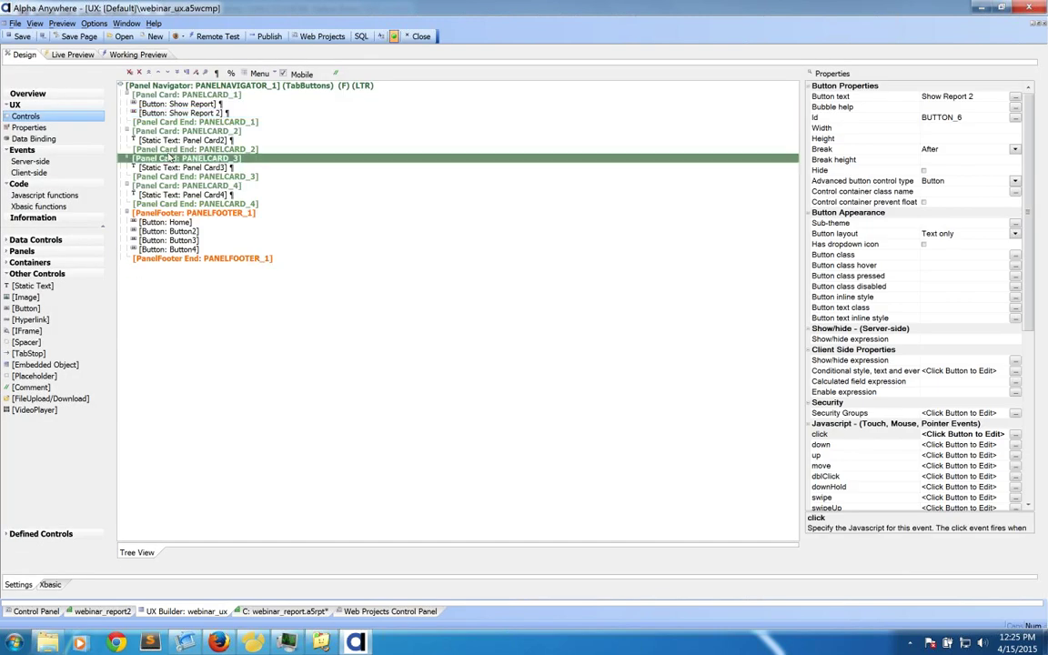
pyautogui.click(35, 239)
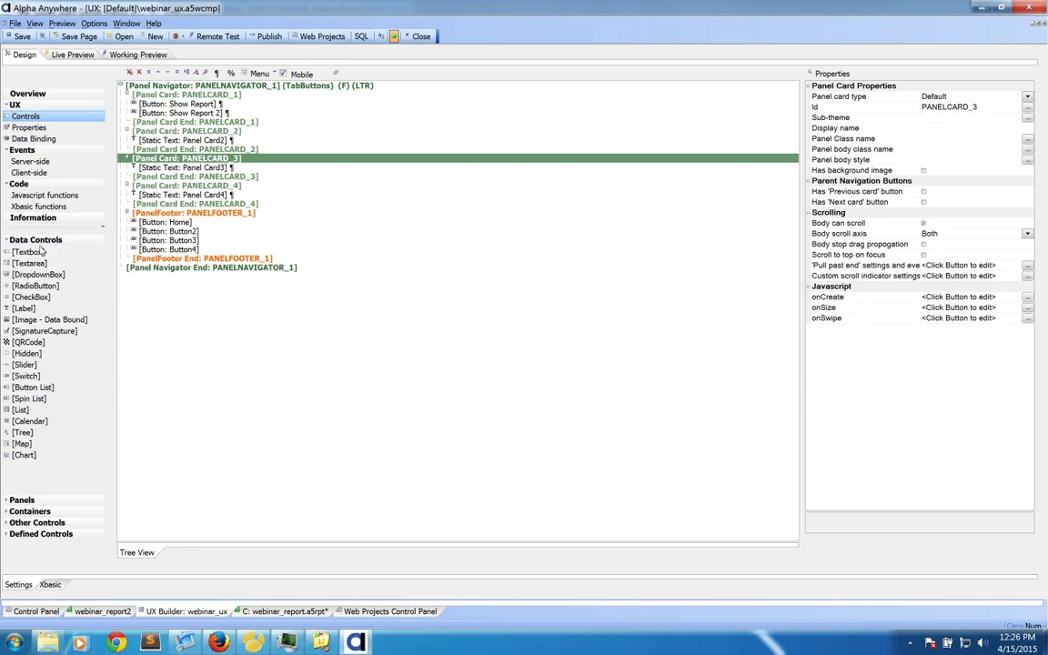
pyautogui.click(27, 252)
pyautogui.write('inv')
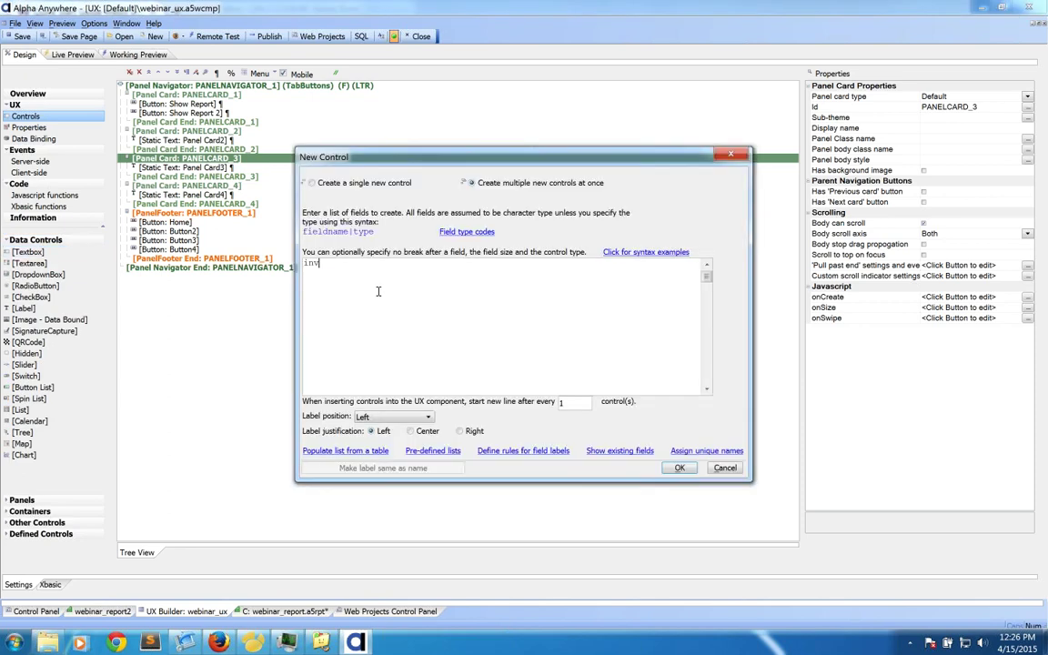
pyautogui.write('oice number')
pyautogui.press('Return')
pyautogui.write('amount')
pyautogui.press('Return')
pyautogui.write('a;ldjfa')
pyautogui.press('Return')
pyautogui.write("'as")
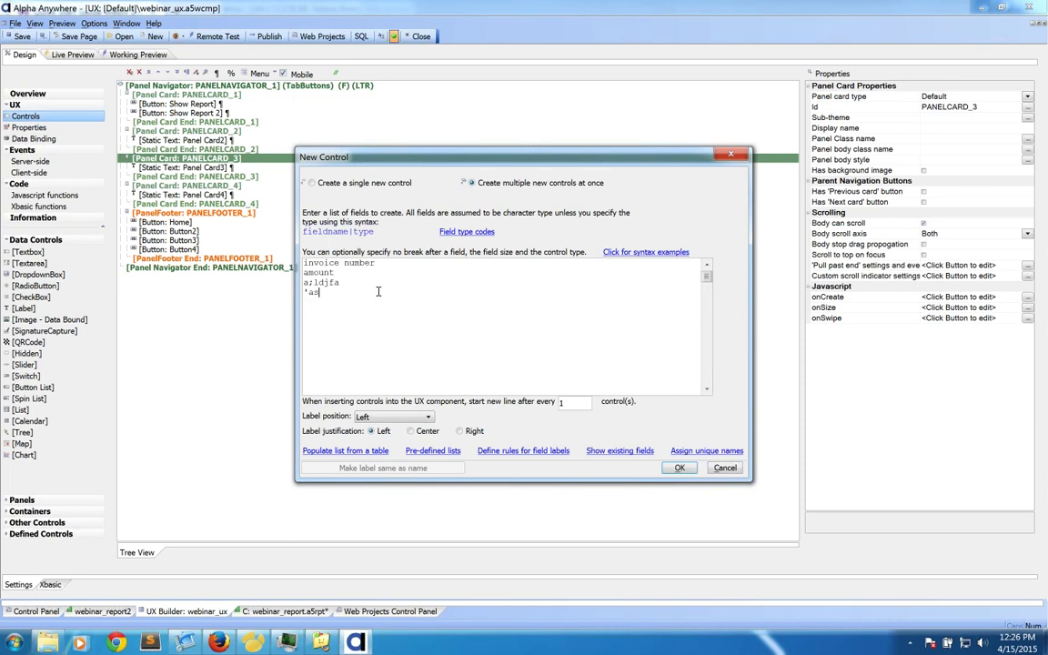
pyautogui.click(732, 469)
pyautogui.click(296, 611)
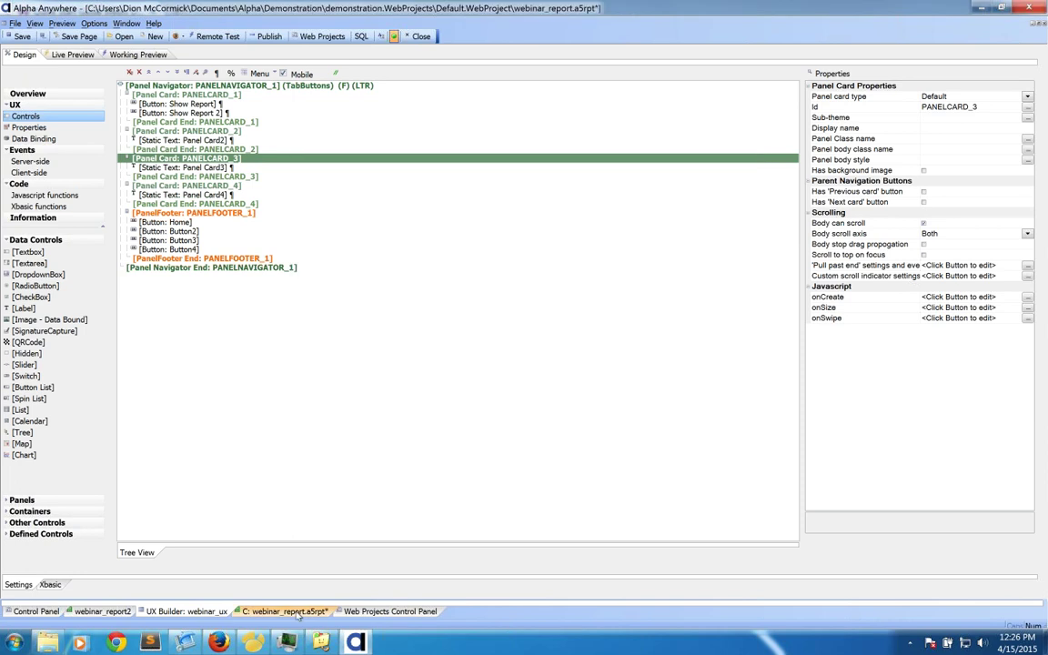
pyautogui.click(93, 611)
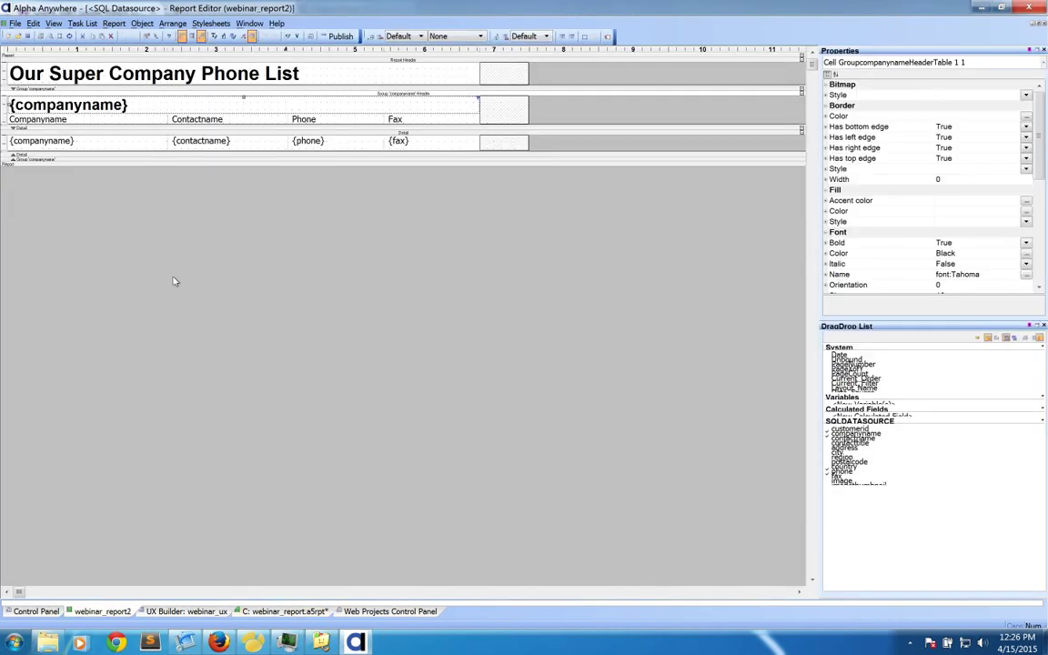
pyautogui.click(363, 612)
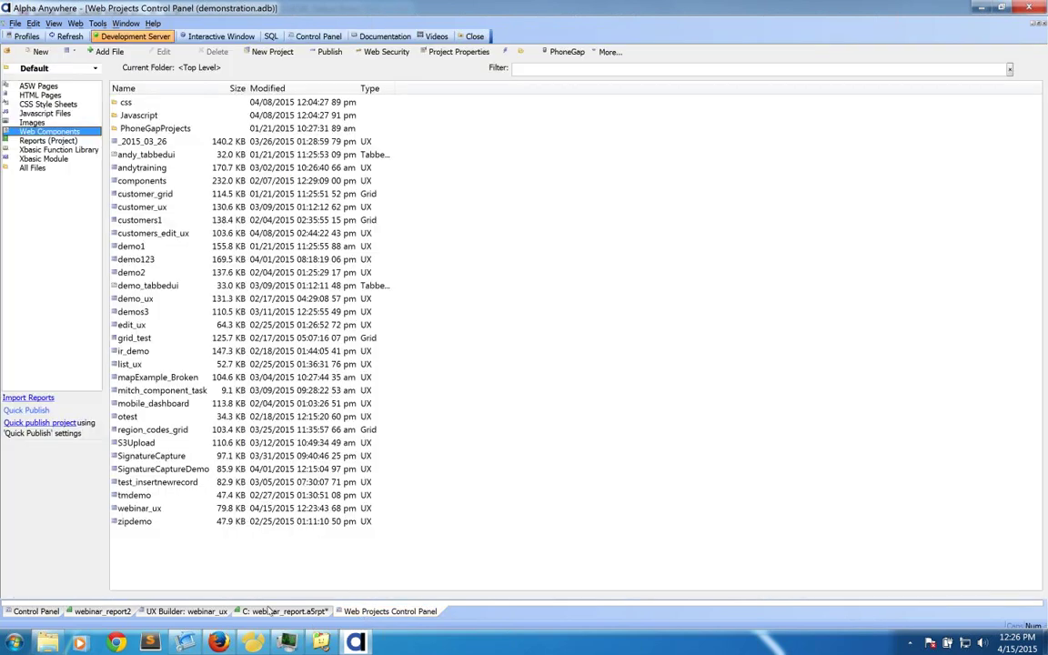
pyautogui.click(284, 611)
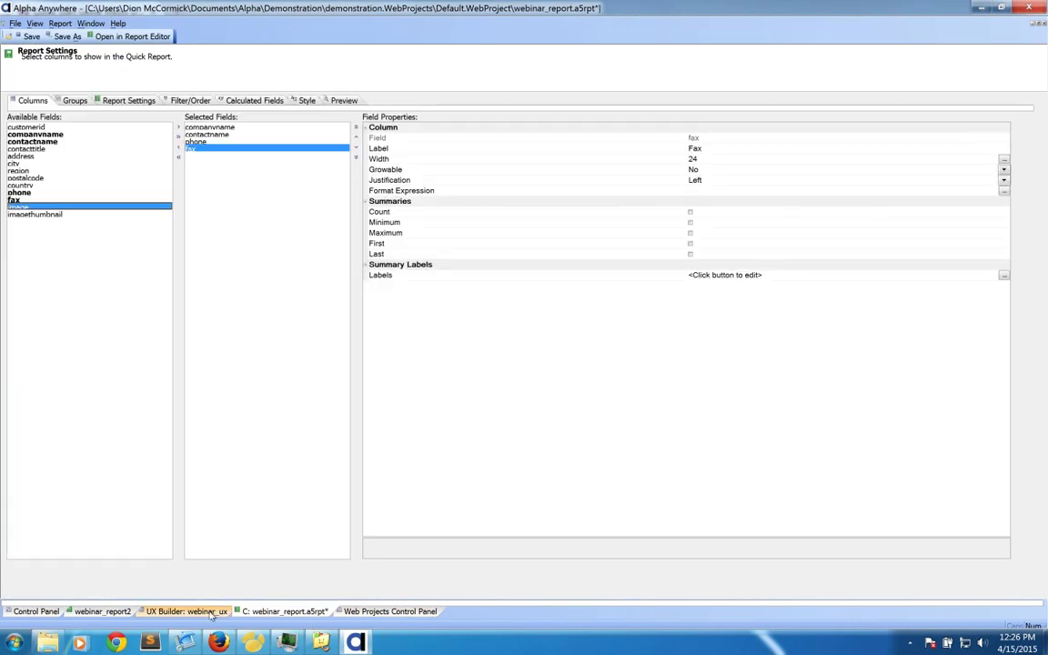
pyautogui.click(209, 612)
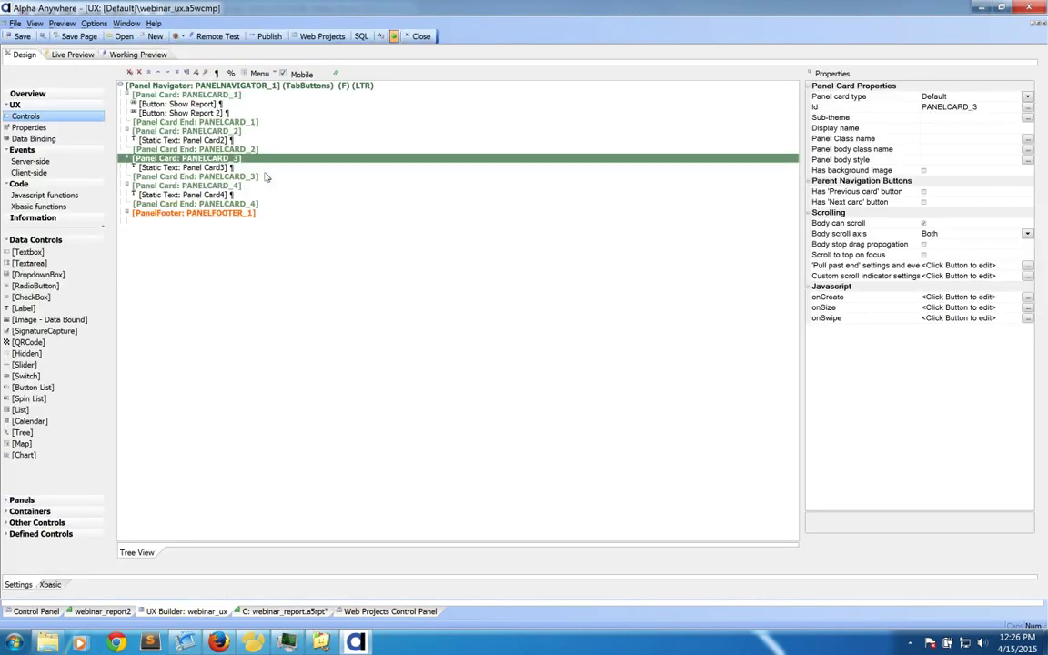
# - Change the text of the Show Report 2 button in PANELCARD_1 to Show Invoice
pyautogui.click(191, 105)
pyautogui.click(188, 112)
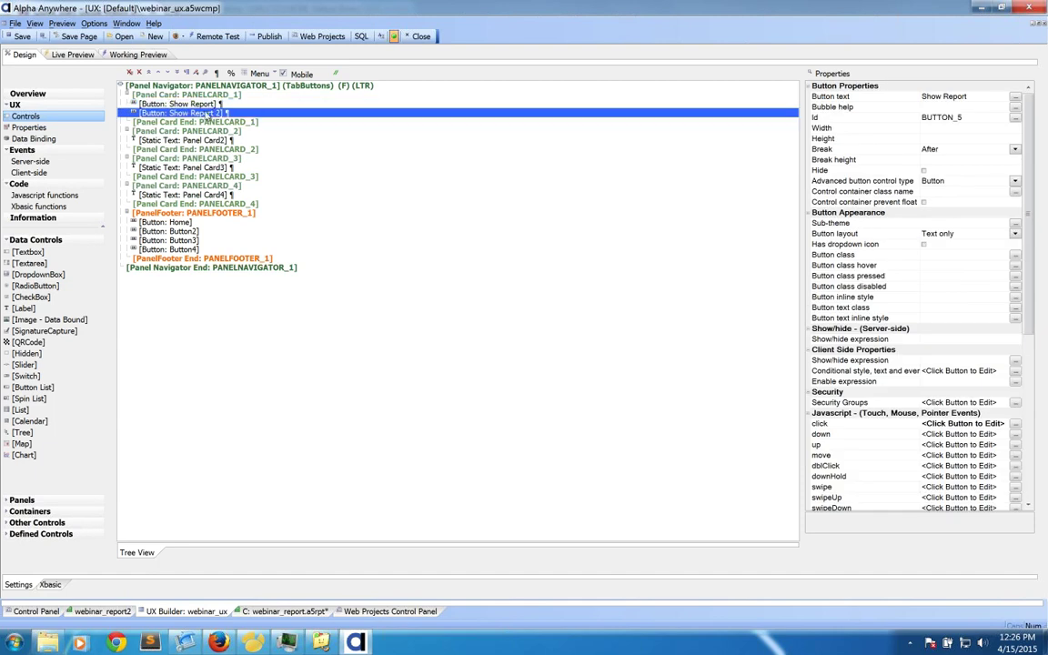
pyautogui.click(956, 96)
pyautogui.write('Show In')
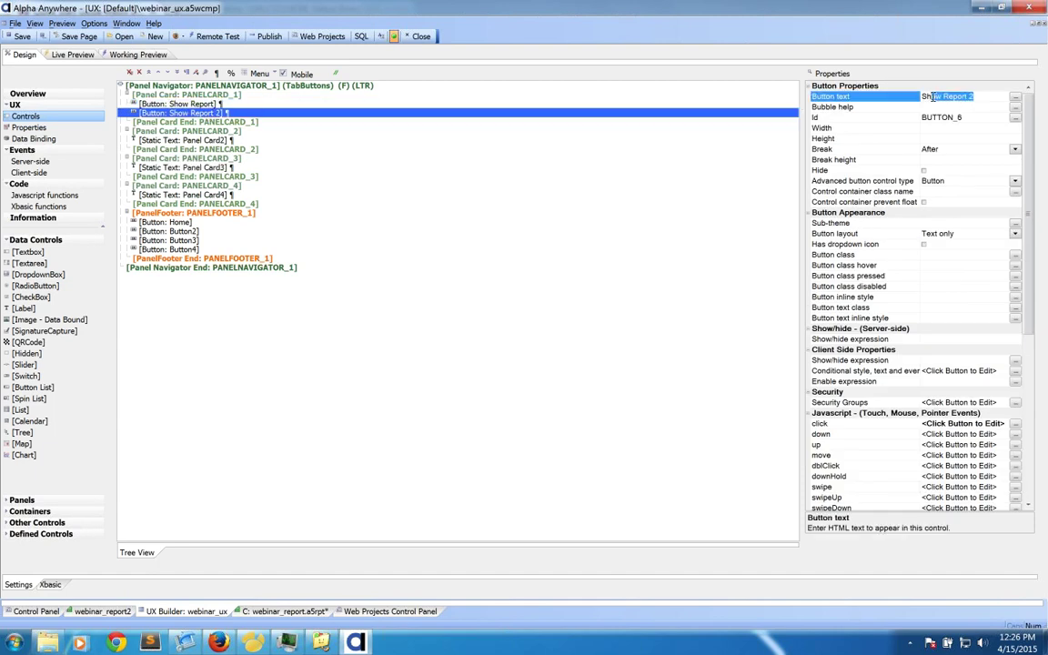
pyautogui.write('voice')
pyautogui.press('Return')
# - Examine the SQL Order, SQL Filter and Argument bindings settings in the Show Invoice button's report action
pyautogui.click(963, 423)
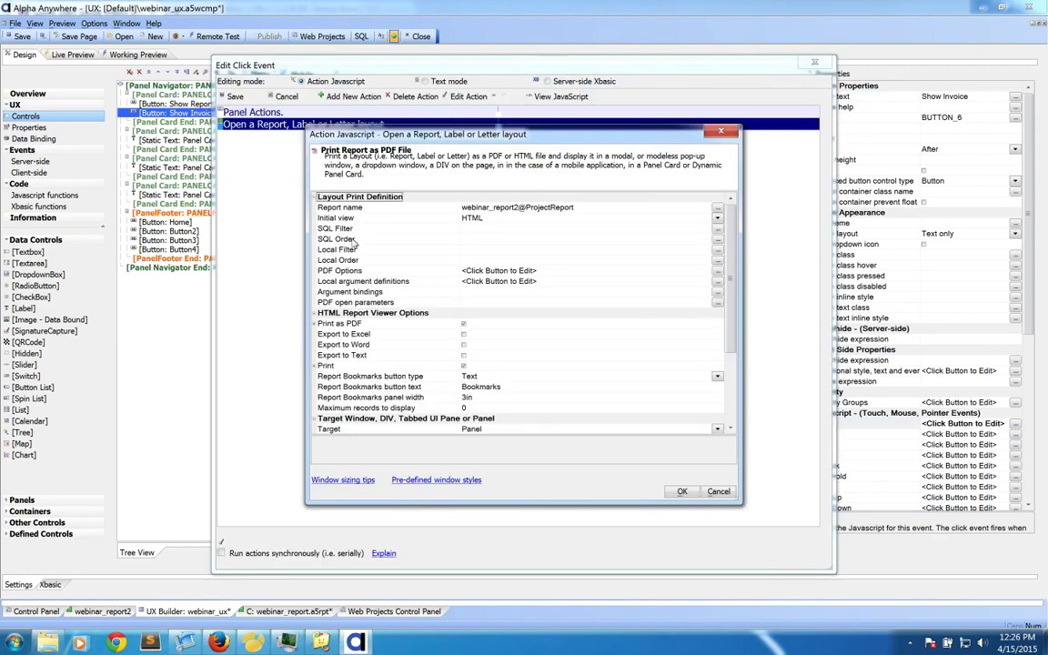
pyautogui.click(356, 241)
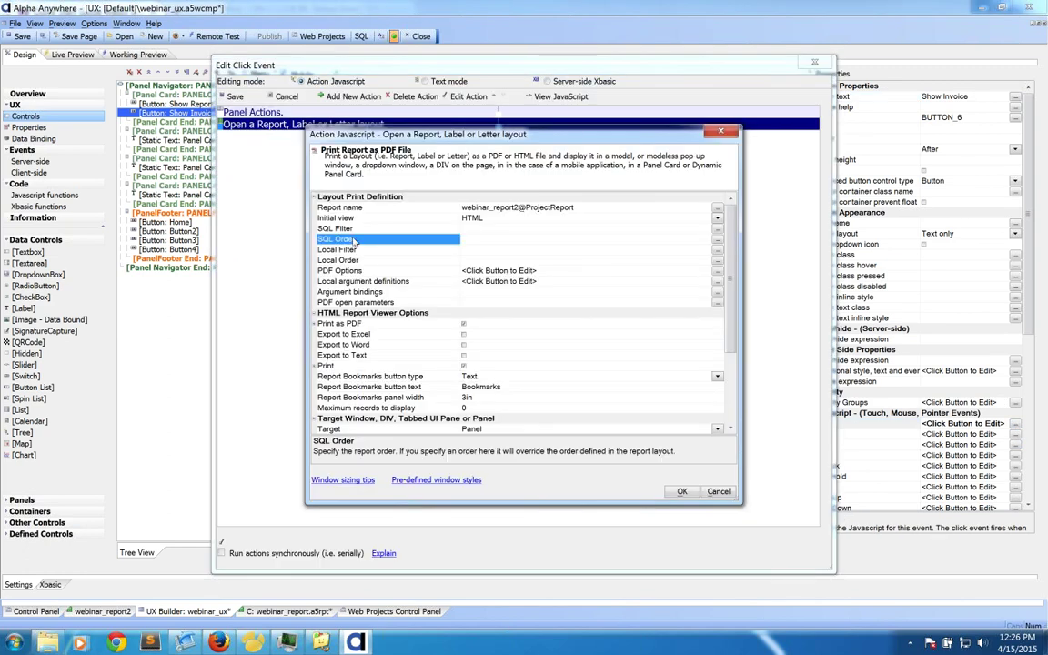
pyautogui.press('Up')
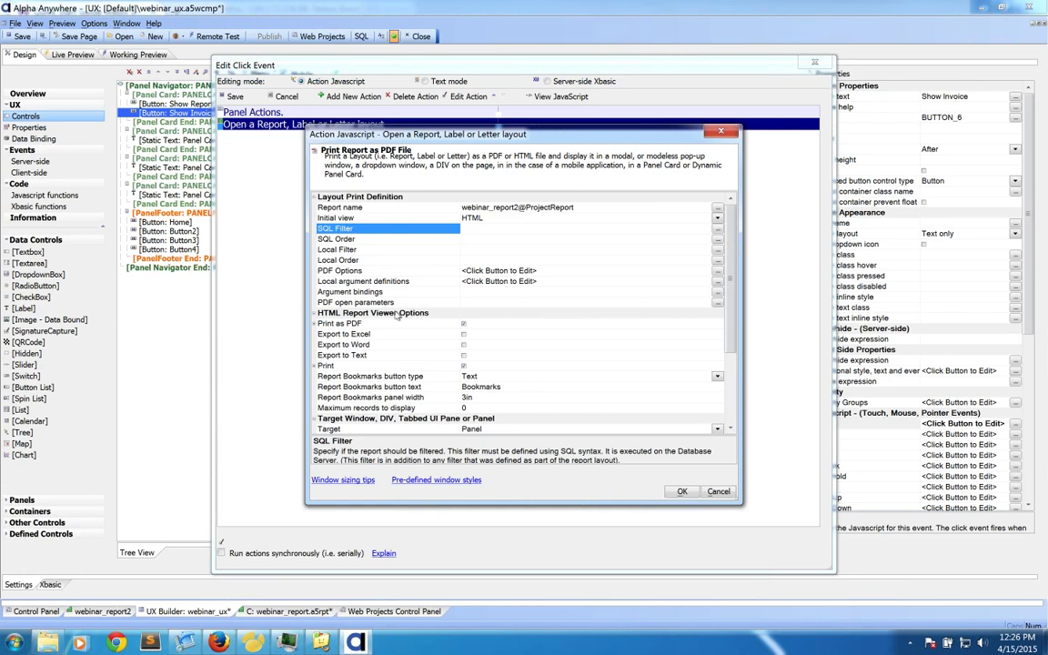
pyautogui.click(367, 292)
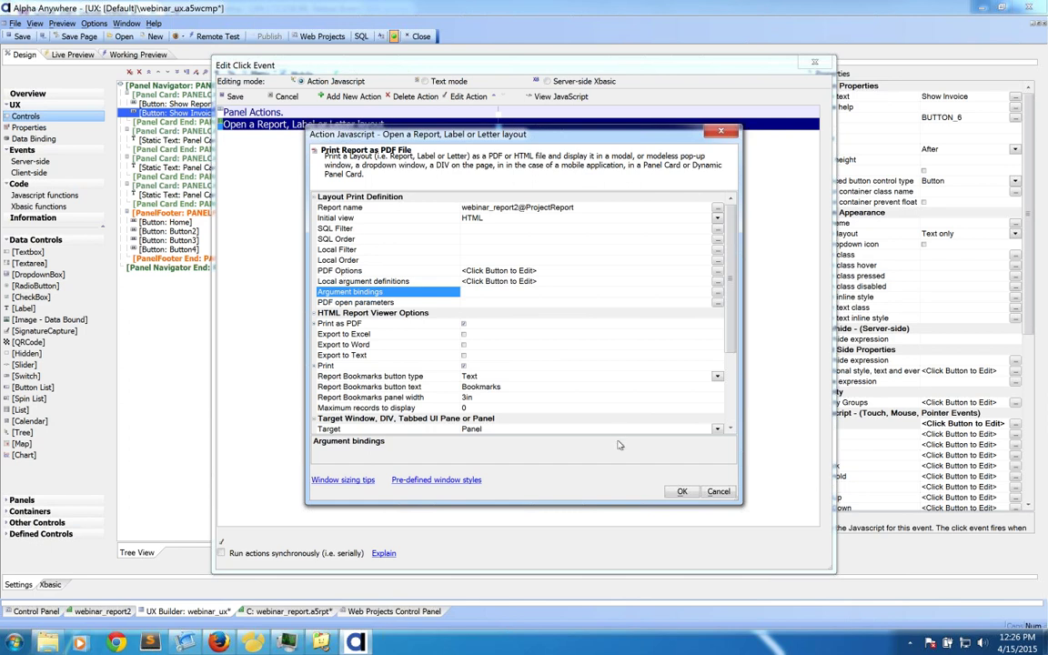
pyautogui.click(681, 492)
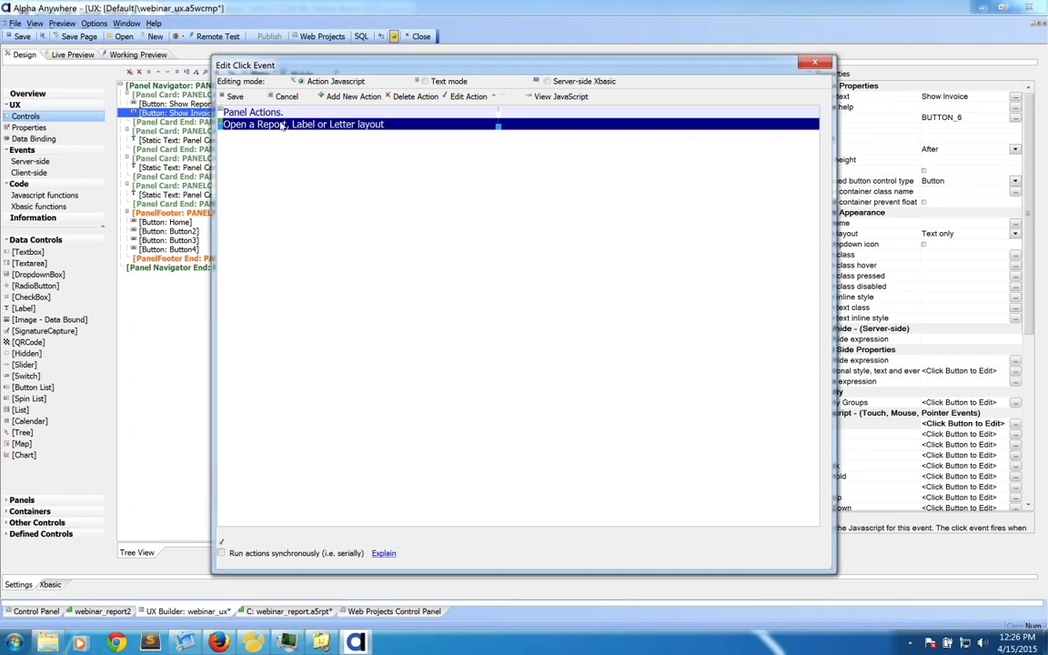
pyautogui.doubleClick(282, 125)
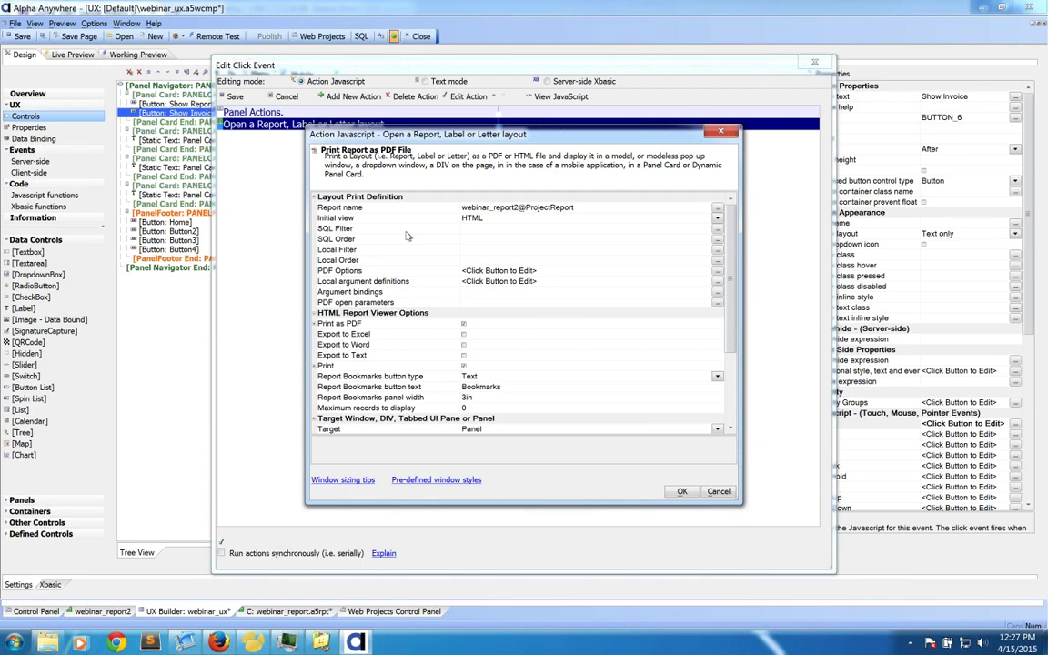
pyautogui.moveTo(1032, 6)
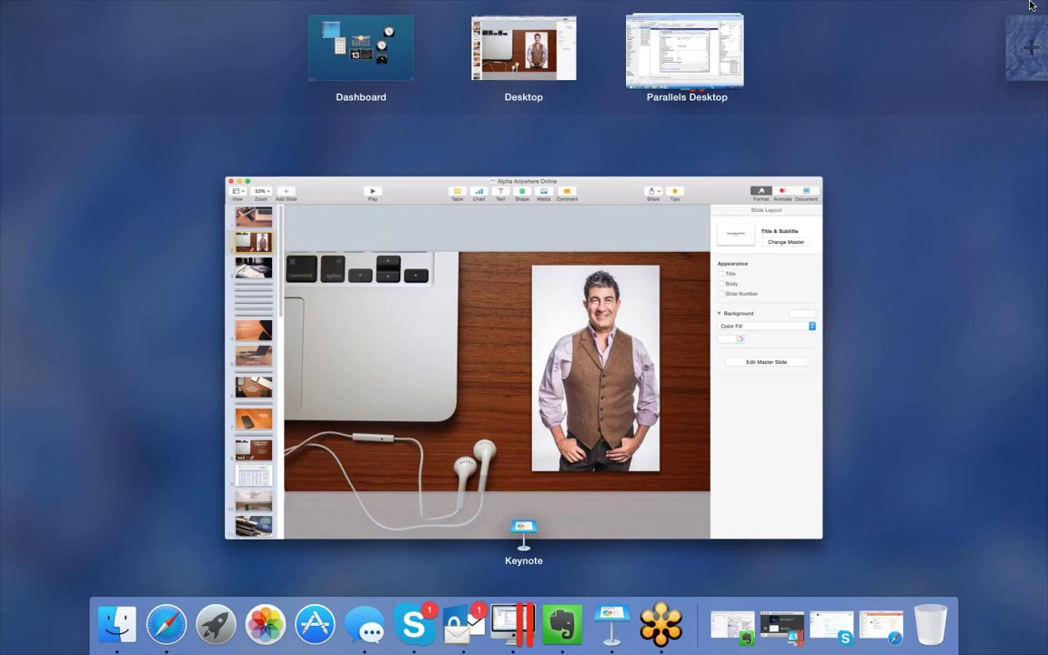
pyautogui.click(546, 58)
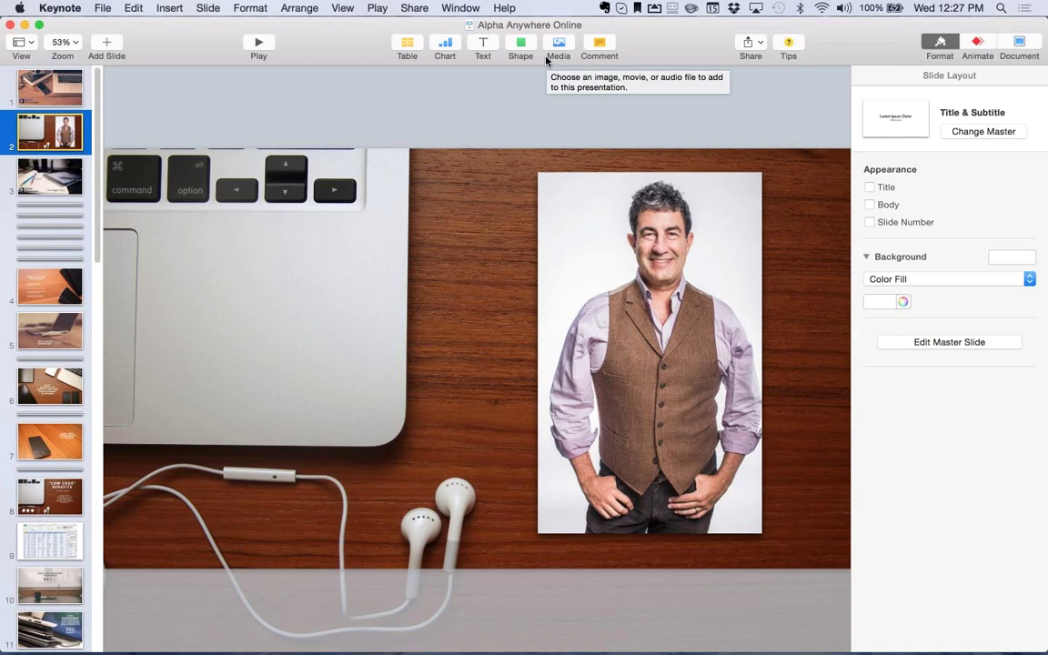
pyautogui.moveTo(1046, 1)
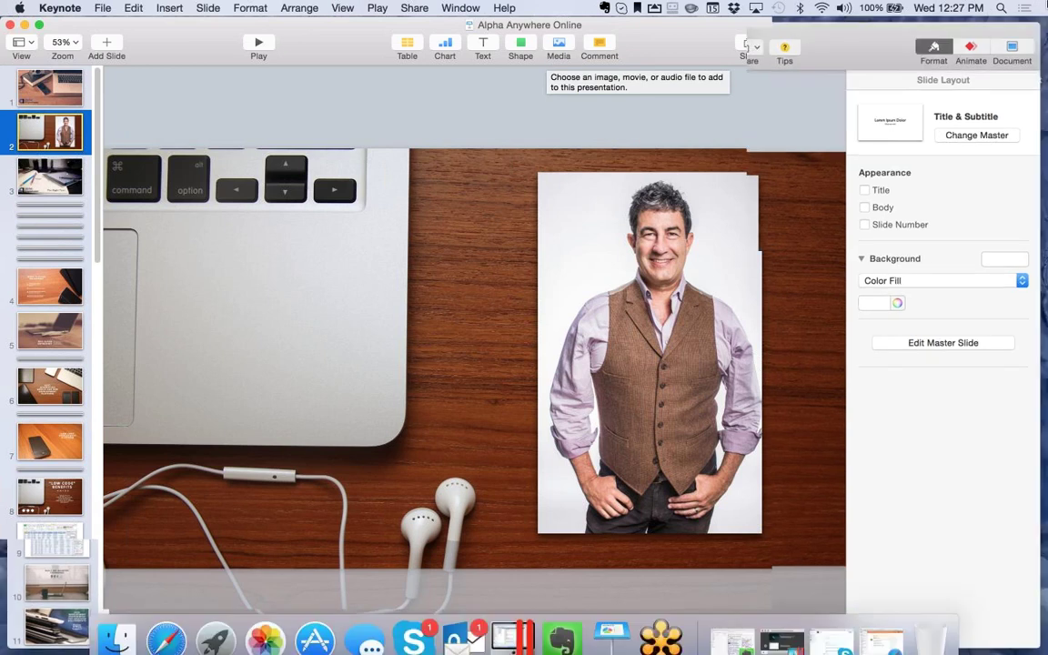
pyautogui.click(664, 59)
pyautogui.click(717, 492)
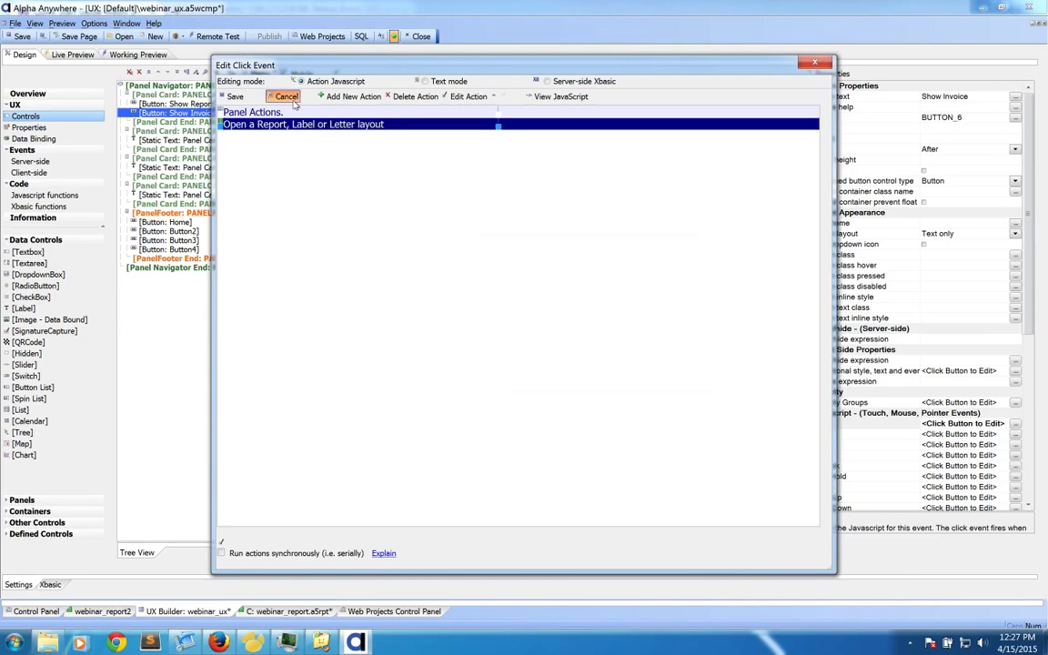
pyautogui.click(287, 97)
# - Search the Video Finder for videos about "report"
pyautogui.click(155, 23)
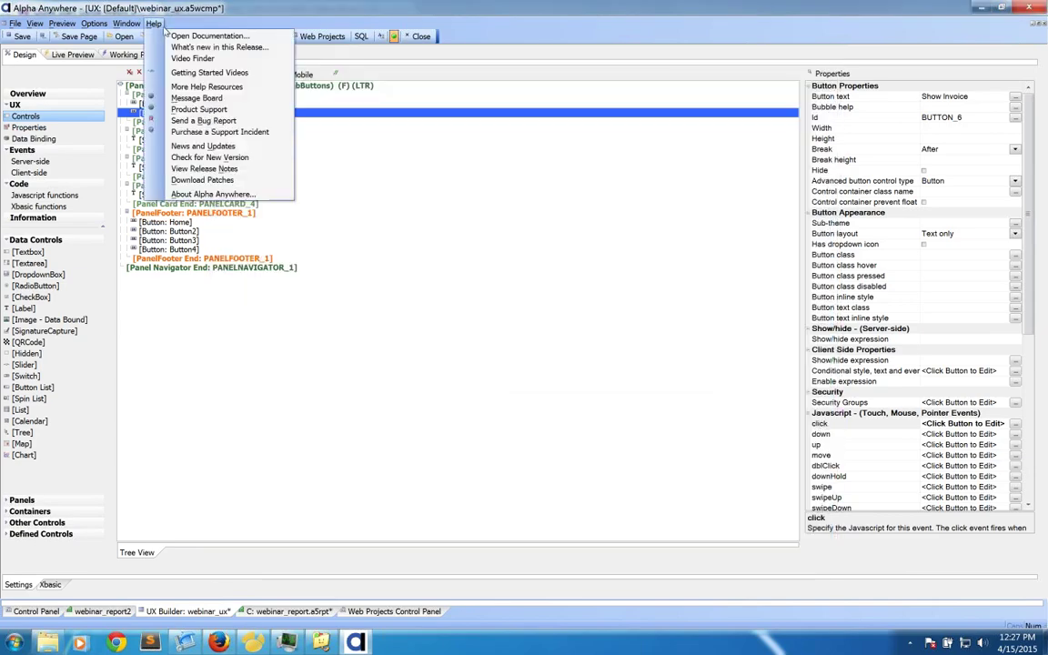
pyautogui.click(202, 59)
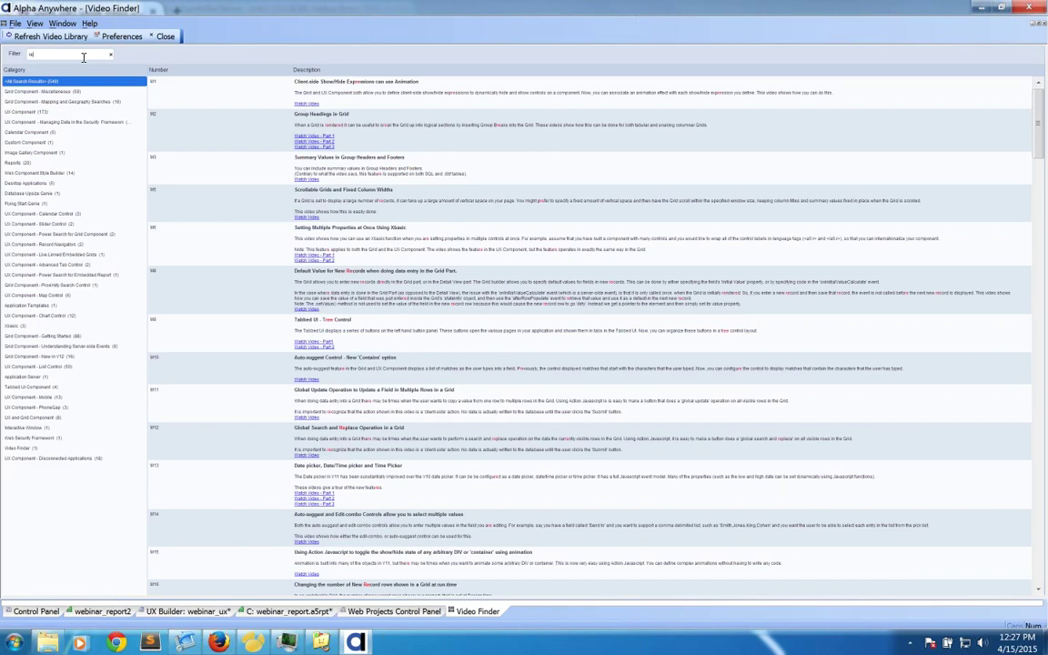
pyautogui.write('port')
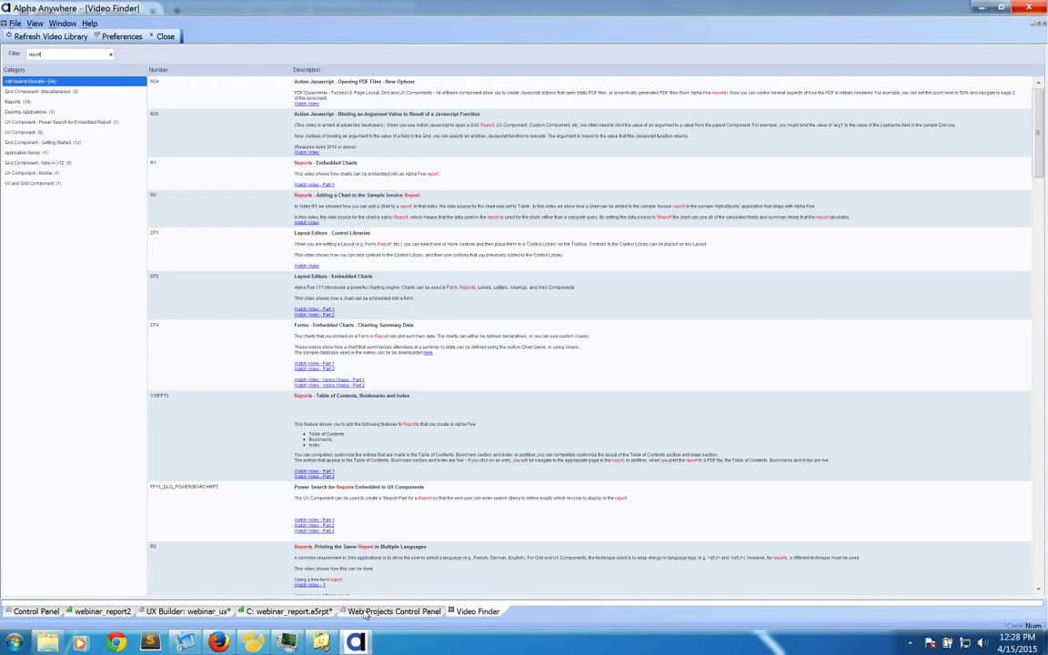
# - Start a new project report in the Web Projects Control Panel using Quick Report and a SQL data source
pyautogui.click(364, 612)
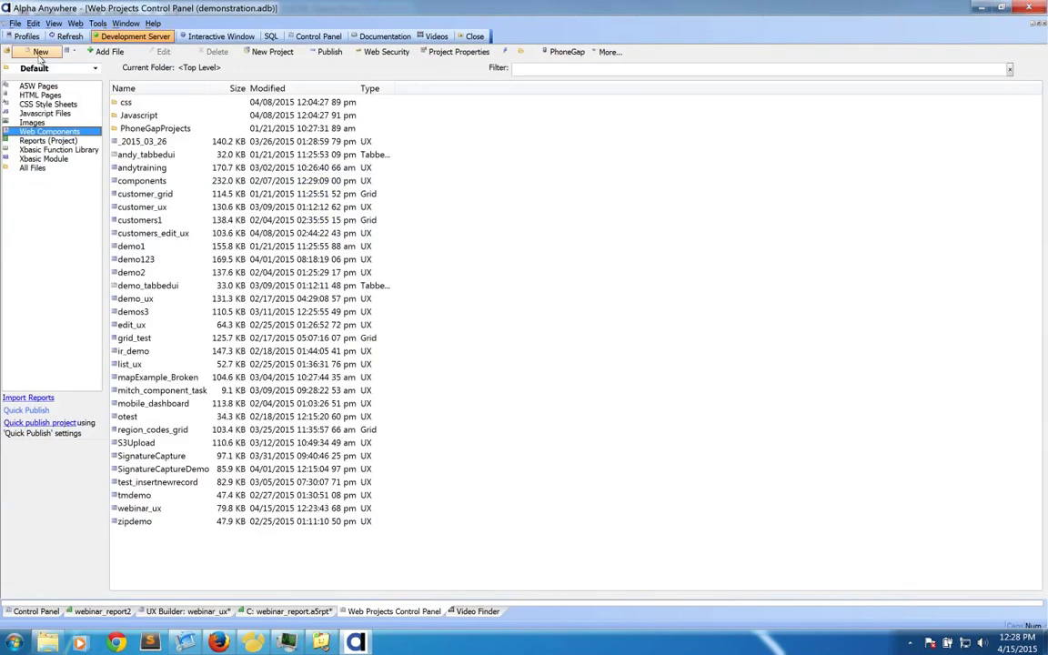
pyautogui.click(40, 53)
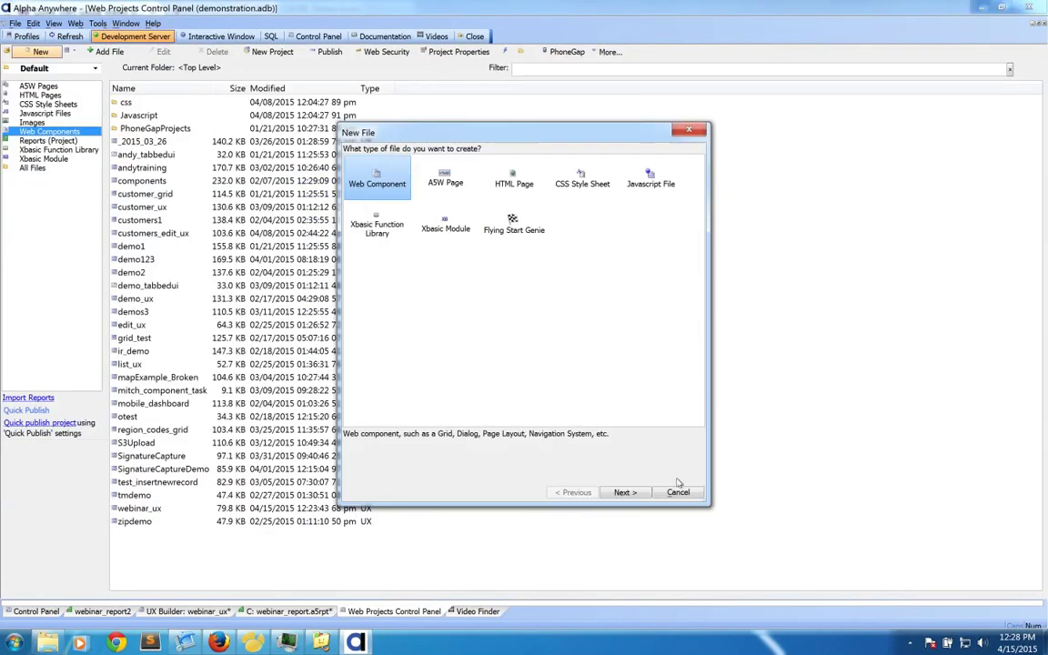
pyautogui.click(677, 492)
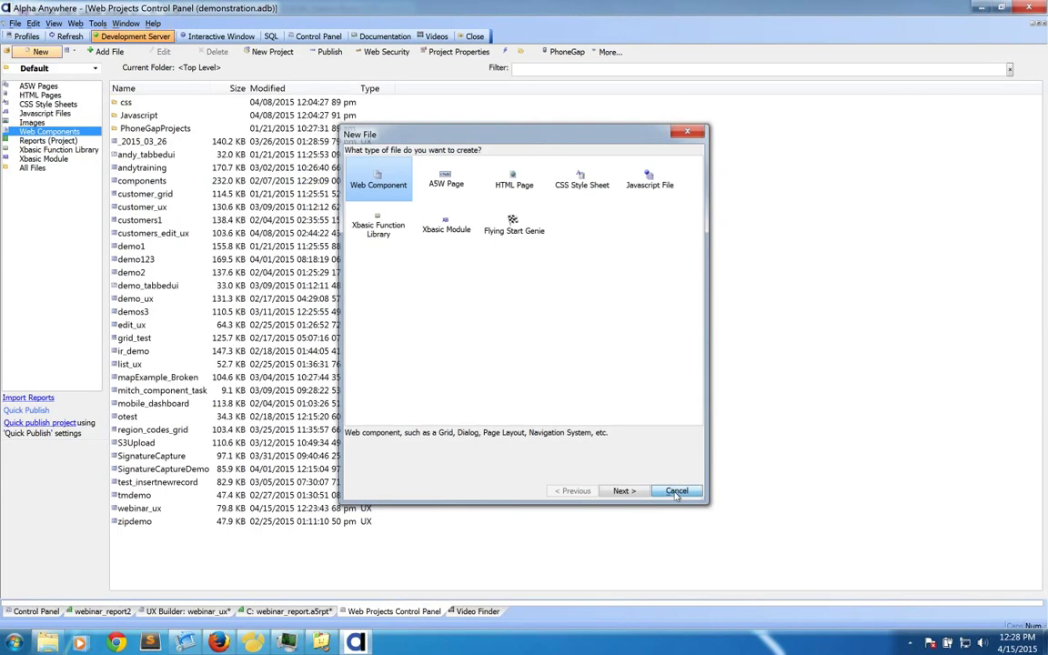
pyautogui.click(69, 141)
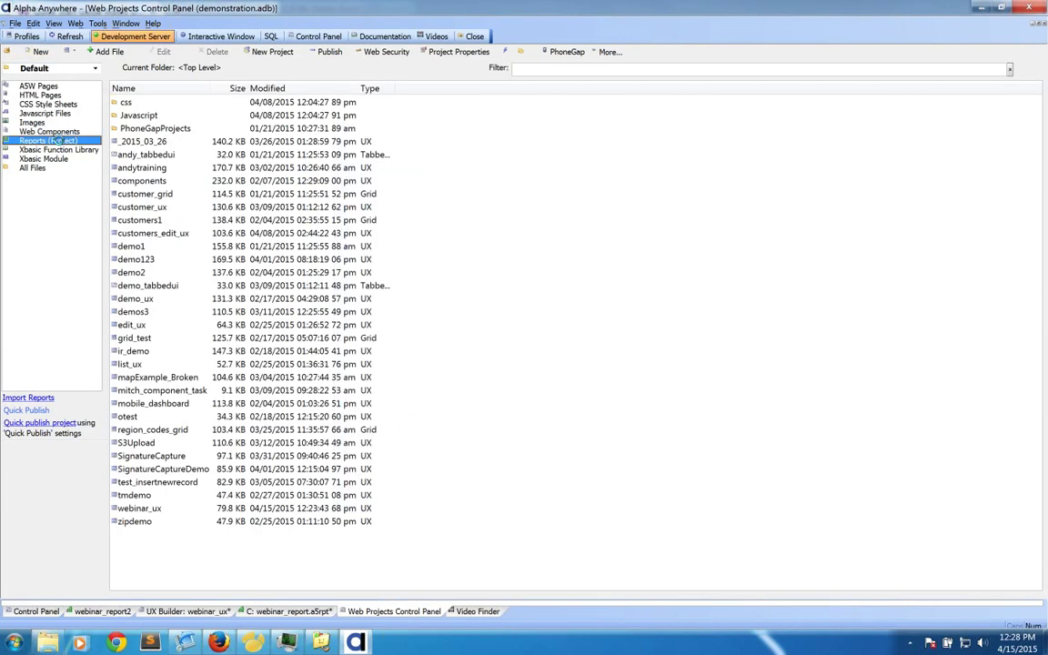
pyautogui.click(40, 52)
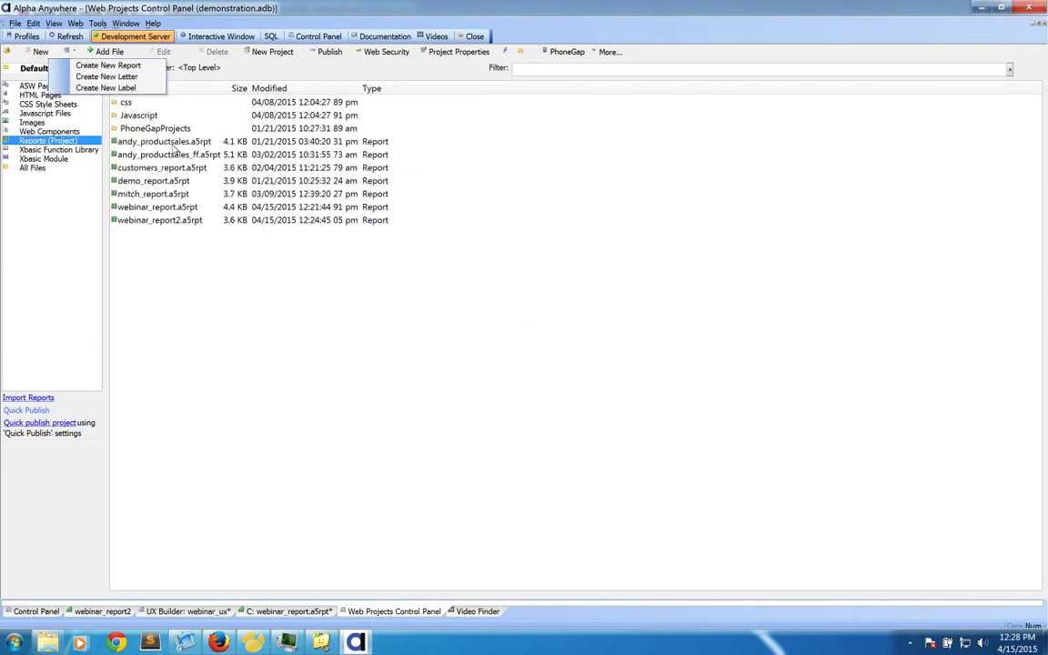
pyautogui.click(111, 65)
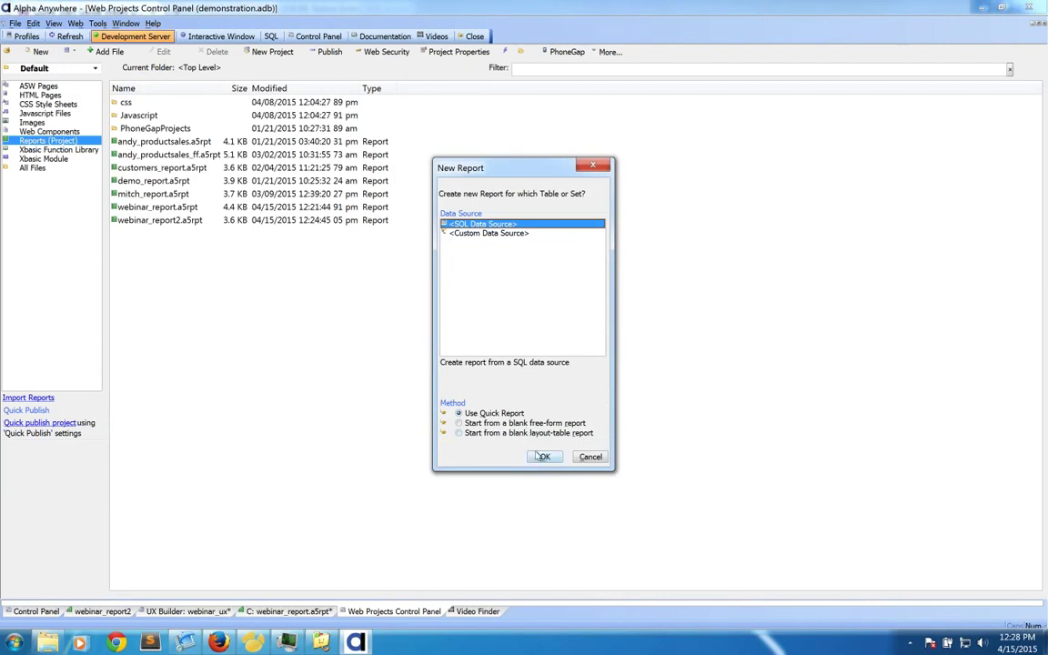
pyautogui.click(542, 456)
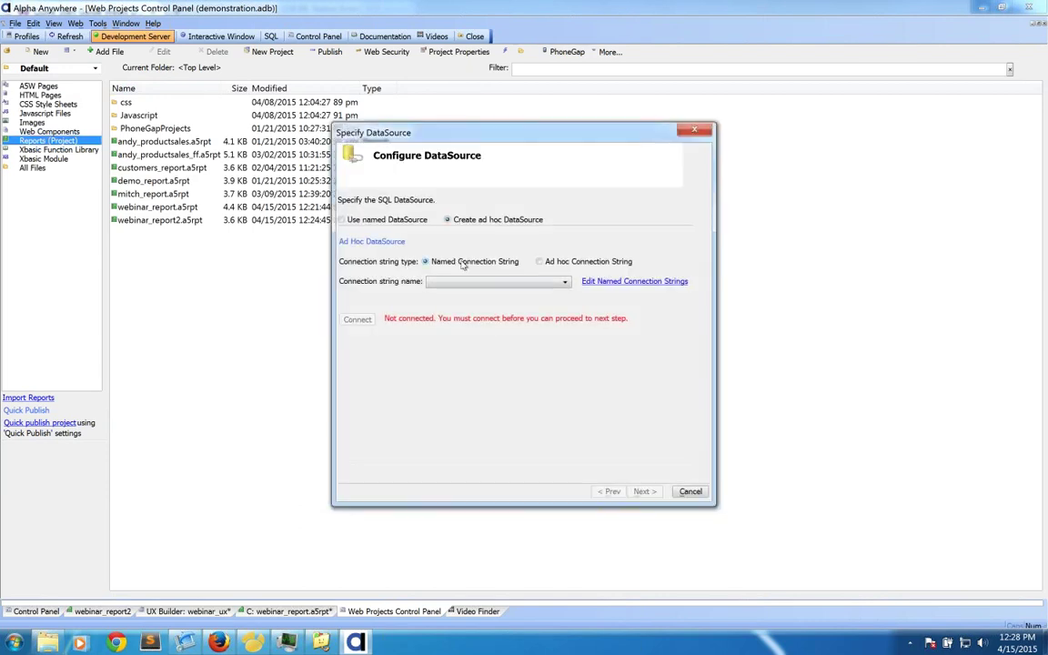
# - Connect the new report's ad hoc data source through the named connection conn and look through the available tables and views
pyautogui.click(469, 281)
pyautogui.click(458, 294)
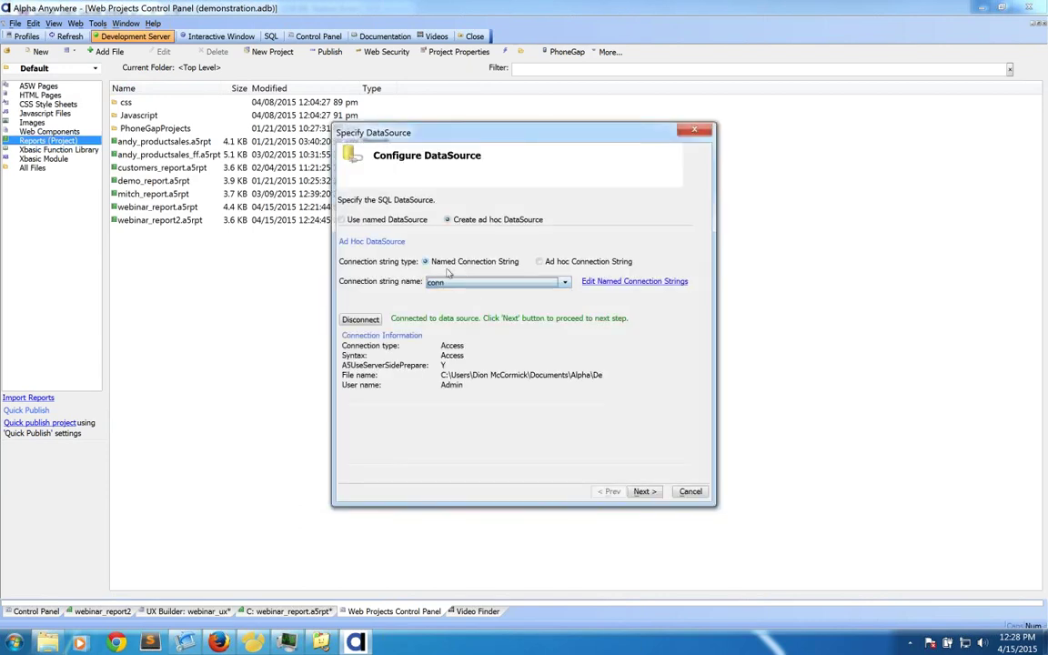
pyautogui.click(643, 492)
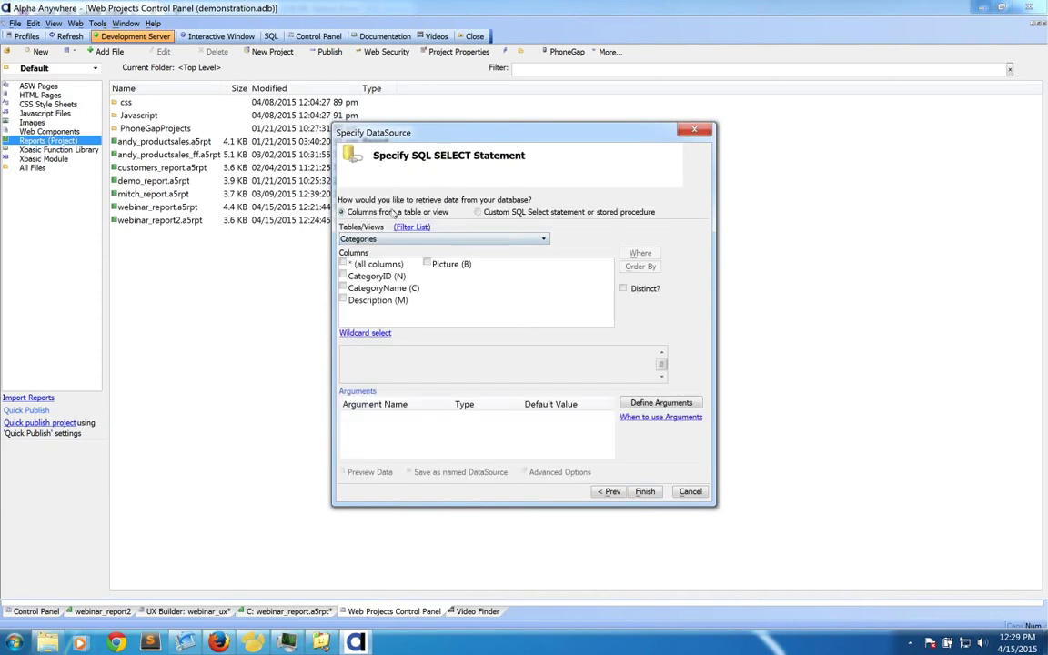
pyautogui.click(374, 240)
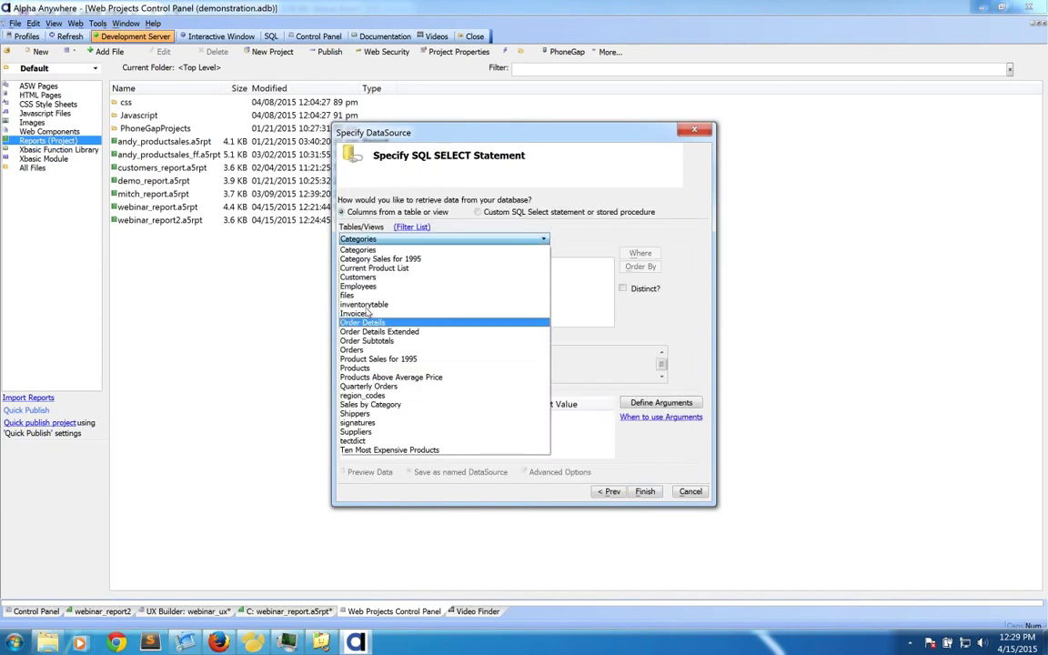
pyautogui.click(475, 222)
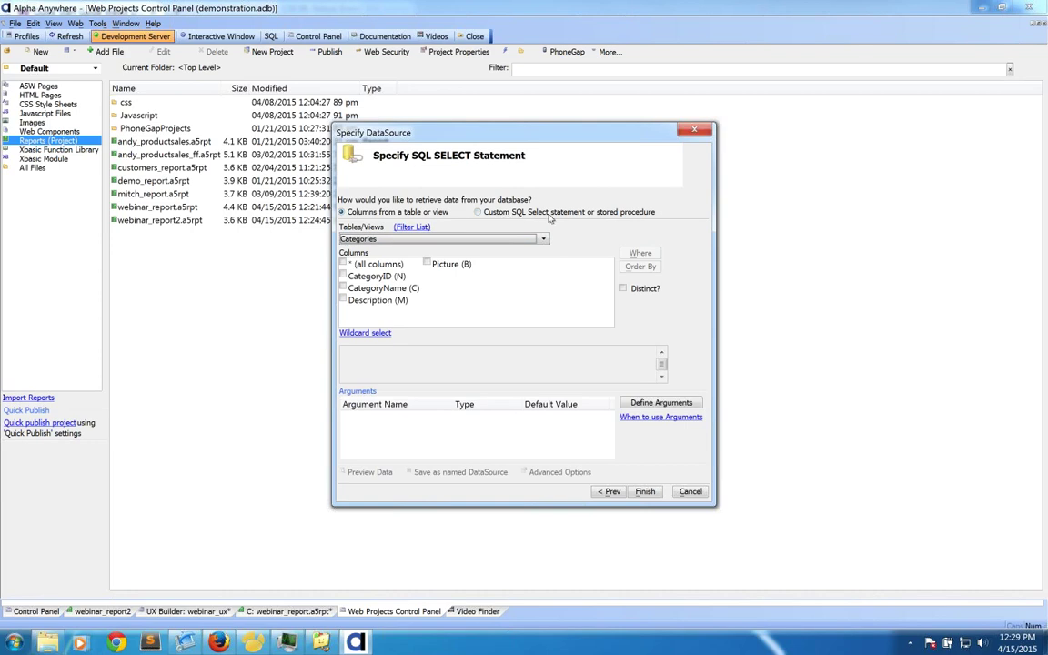
# - Examine the custom SQL Select statement option and its explanation of Portable vs. Native SQL Syntax, and abandon the new report
pyautogui.click(478, 212)
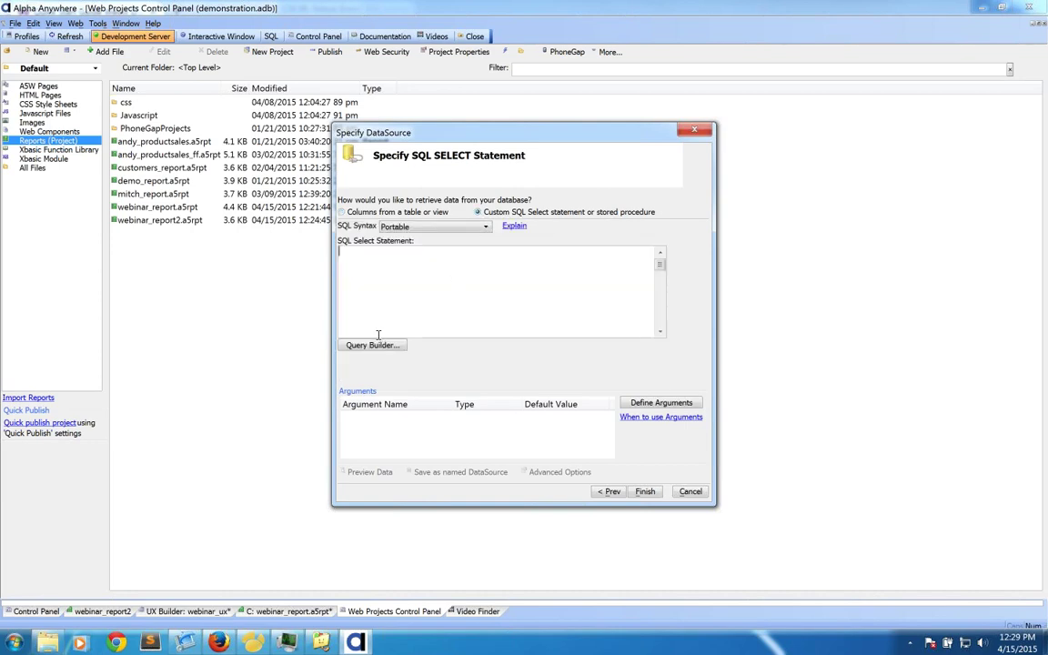
pyautogui.click(395, 275)
pyautogui.click(514, 226)
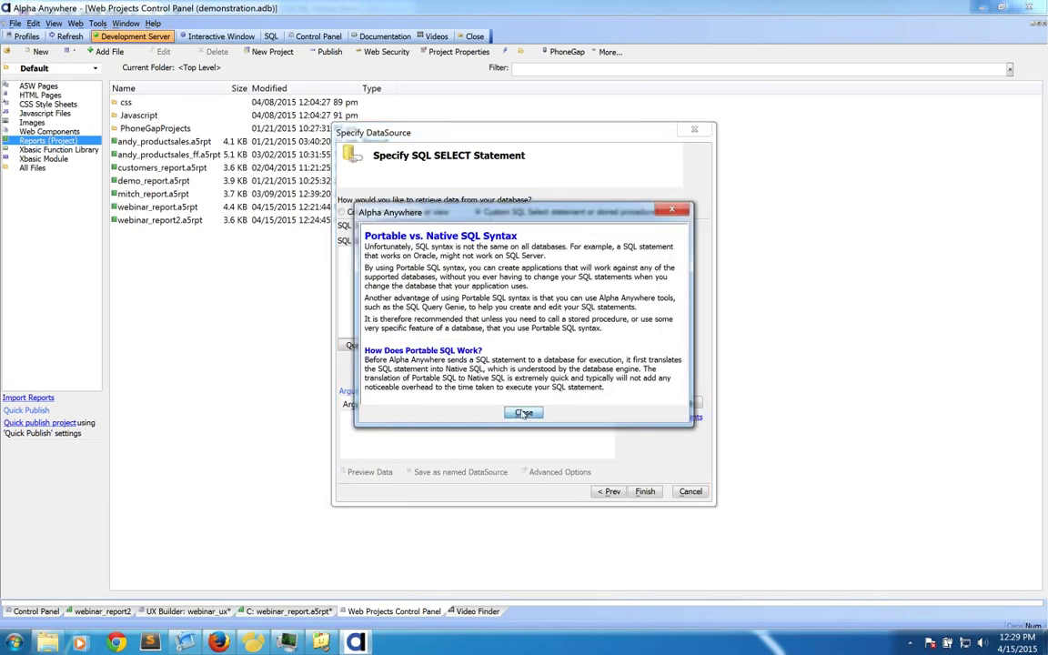
pyautogui.click(523, 413)
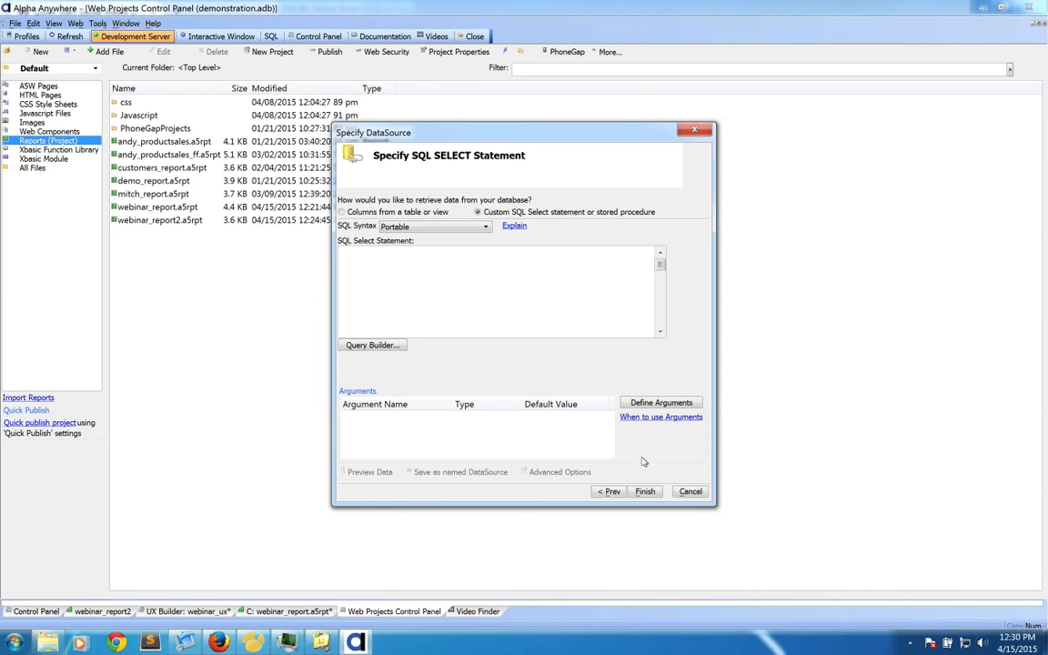
pyautogui.click(681, 492)
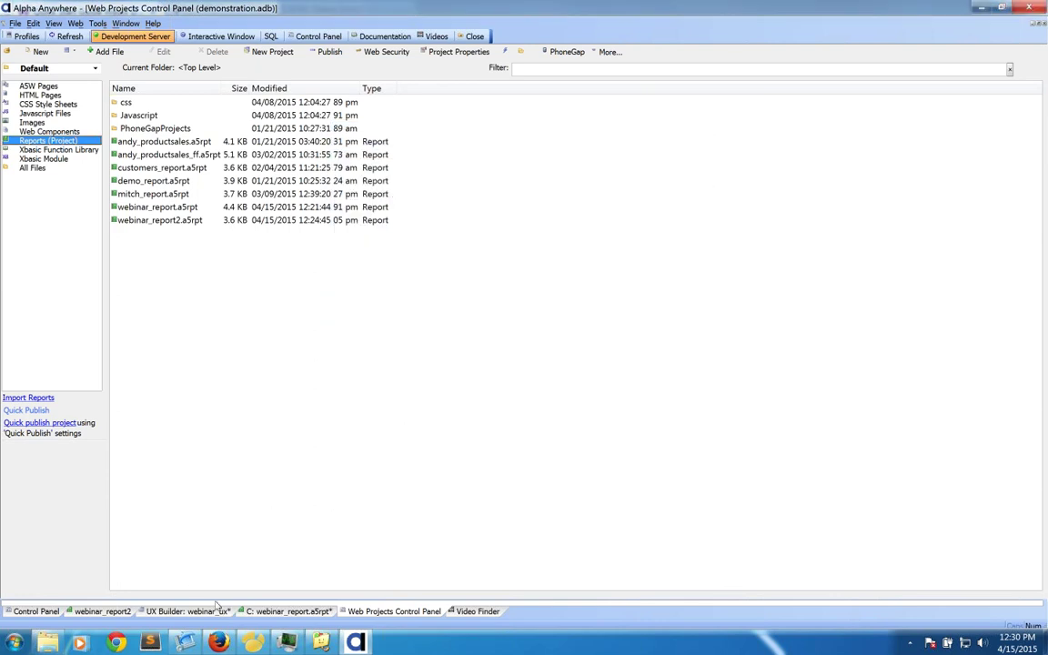
# - Look over the Companyname, Contactname, Phone and Fax heading cells in the group header of webinar_report2
pyautogui.click(273, 610)
pyautogui.click(103, 611)
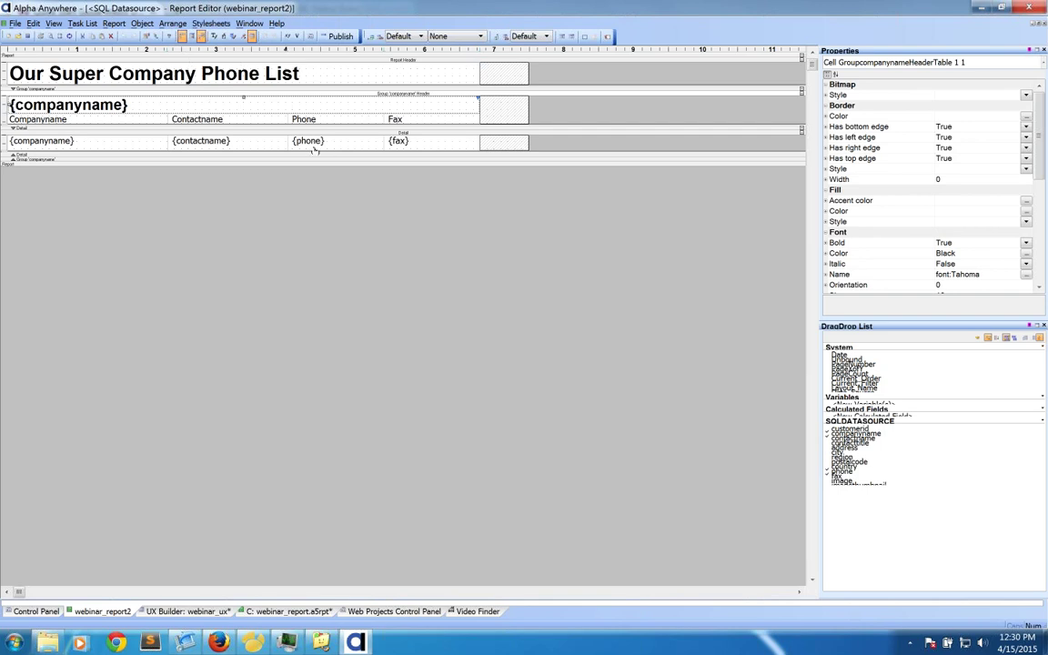
pyautogui.click(146, 120)
pyautogui.click(237, 119)
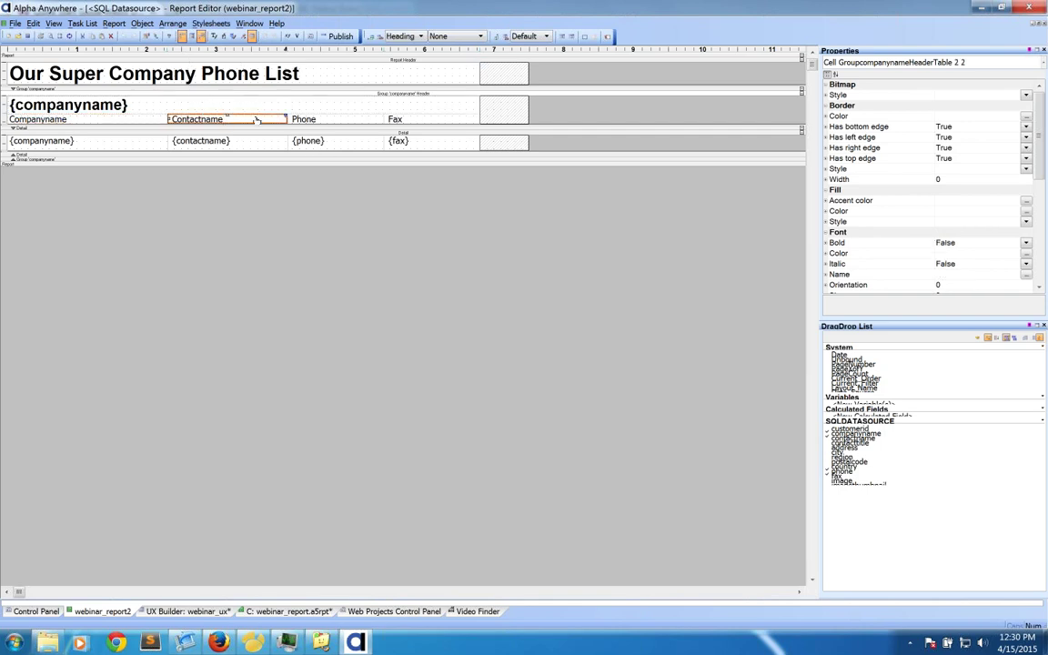
pyautogui.click(320, 120)
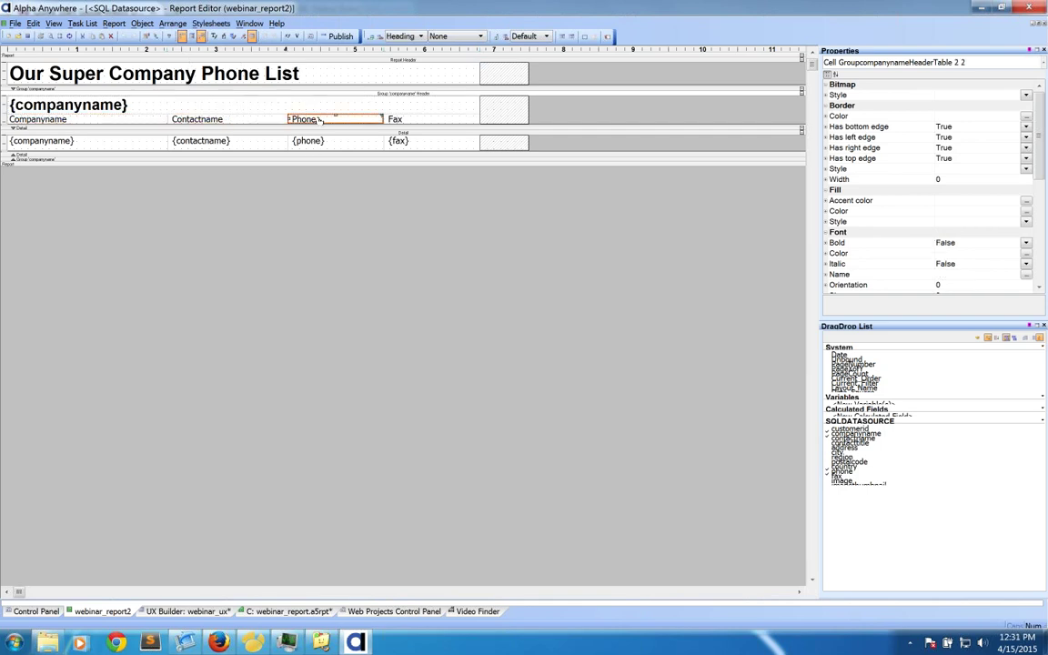
pyautogui.click(408, 119)
# - Examine the Expression option and Expression Builder for the Contactname heading's cell contents, discarding any changes
pyautogui.doubleClick(240, 119)
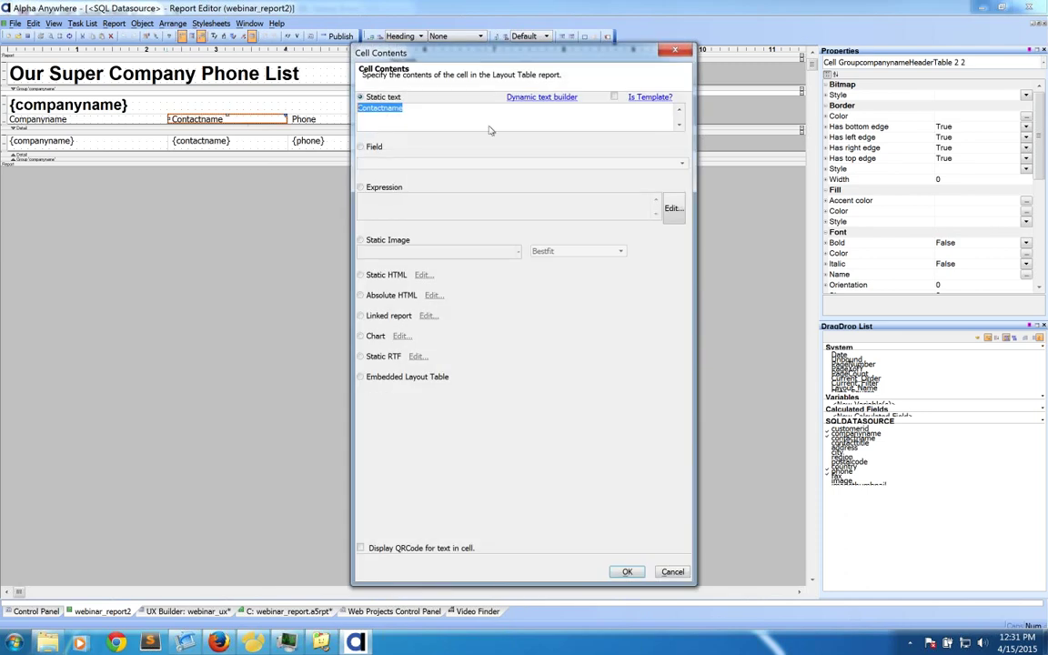
pyautogui.click(362, 186)
pyautogui.click(670, 210)
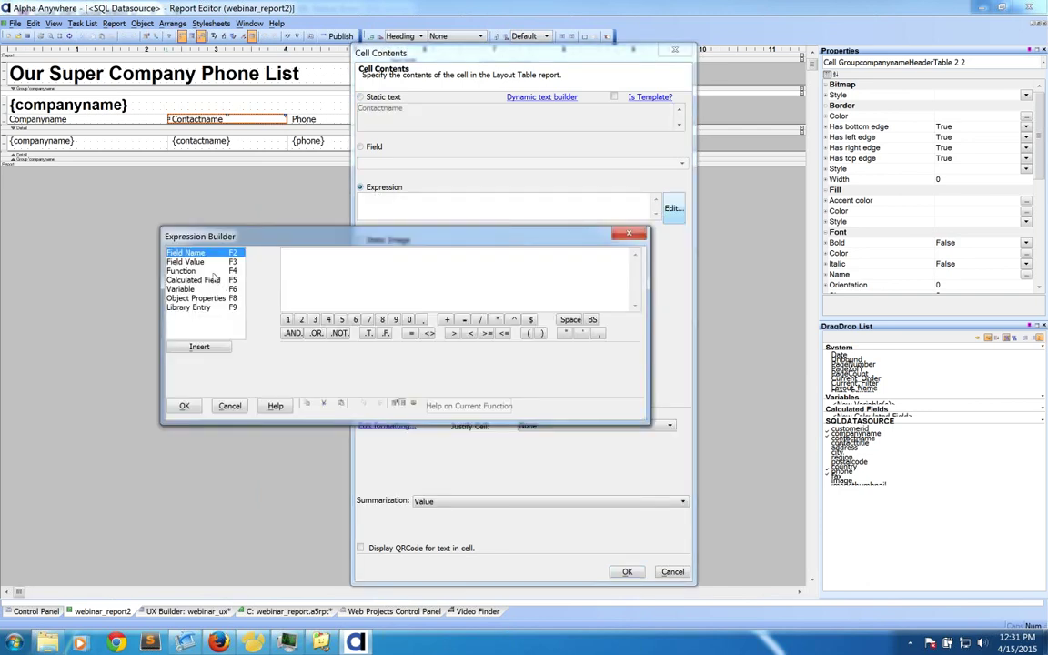
pyautogui.click(231, 406)
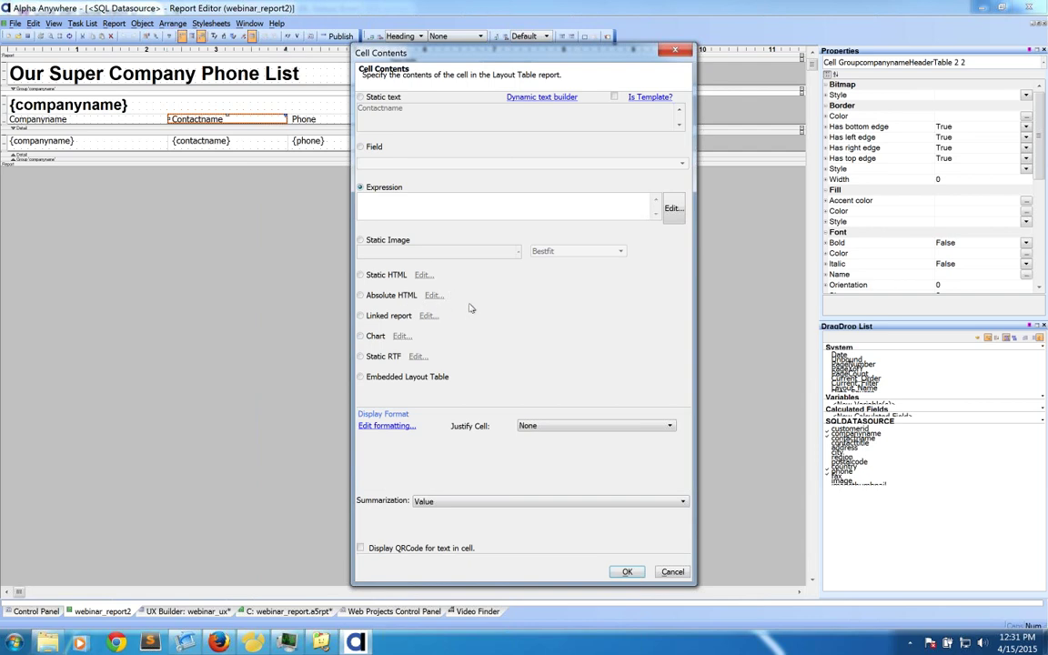
pyautogui.click(670, 572)
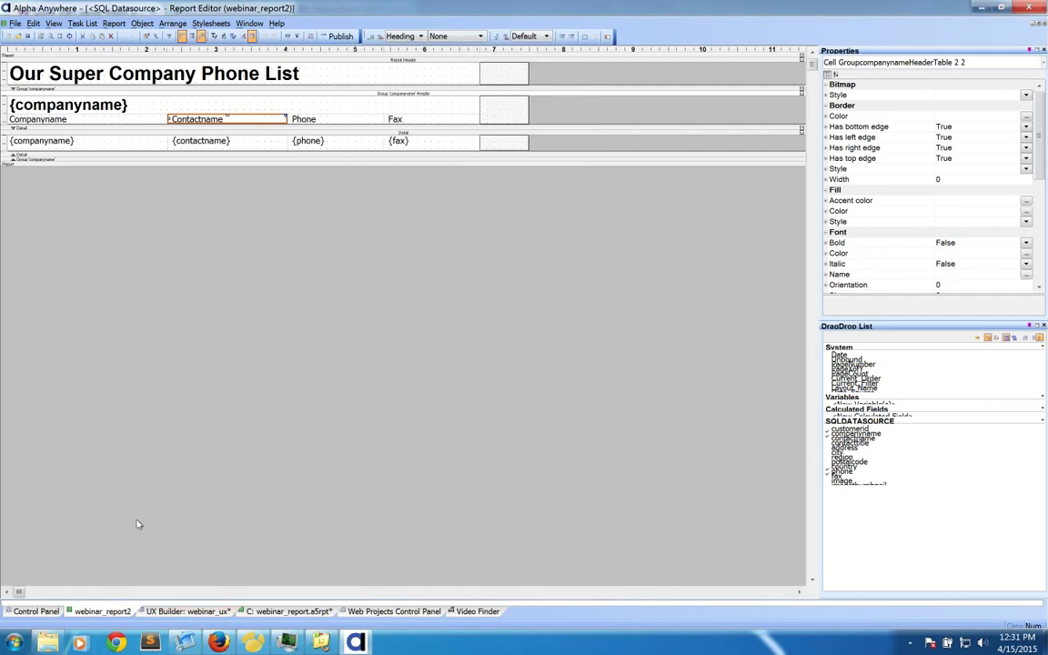
# - Change the Contactname header cell in the company name group to static HTML containing "<s>Hello World</s>"
pyautogui.doubleClick(334, 124)
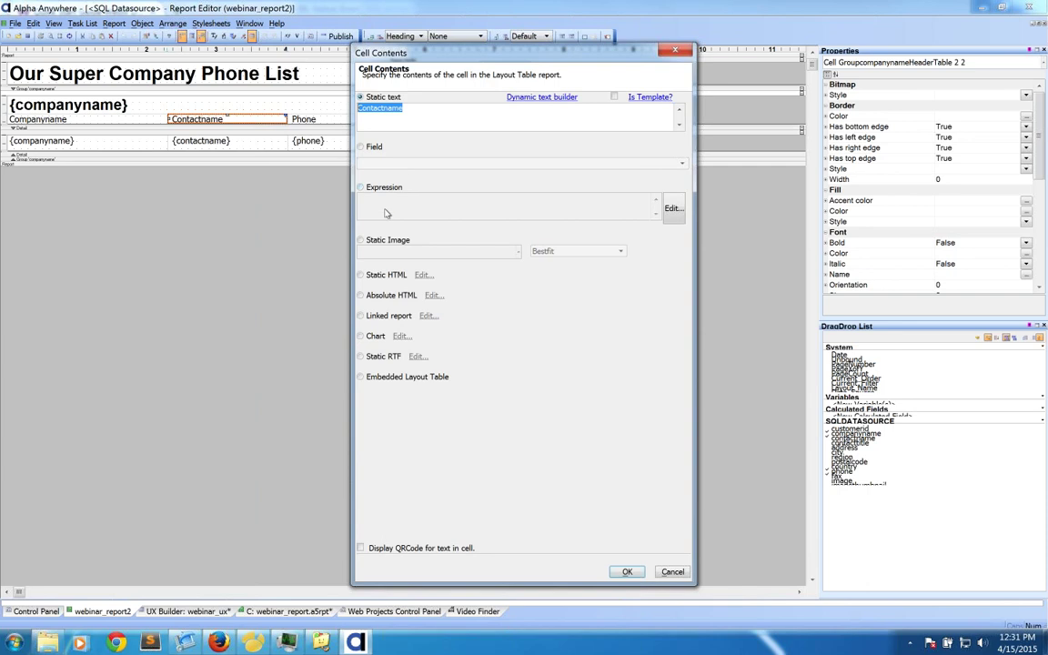
pyautogui.click(361, 275)
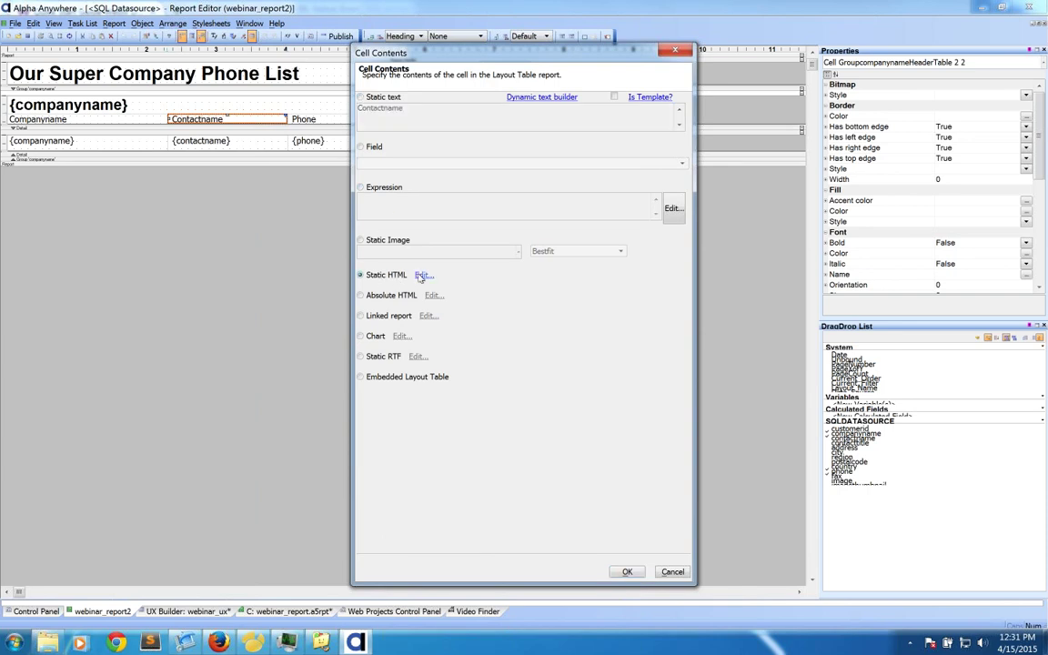
pyautogui.click(421, 276)
pyautogui.write('<')
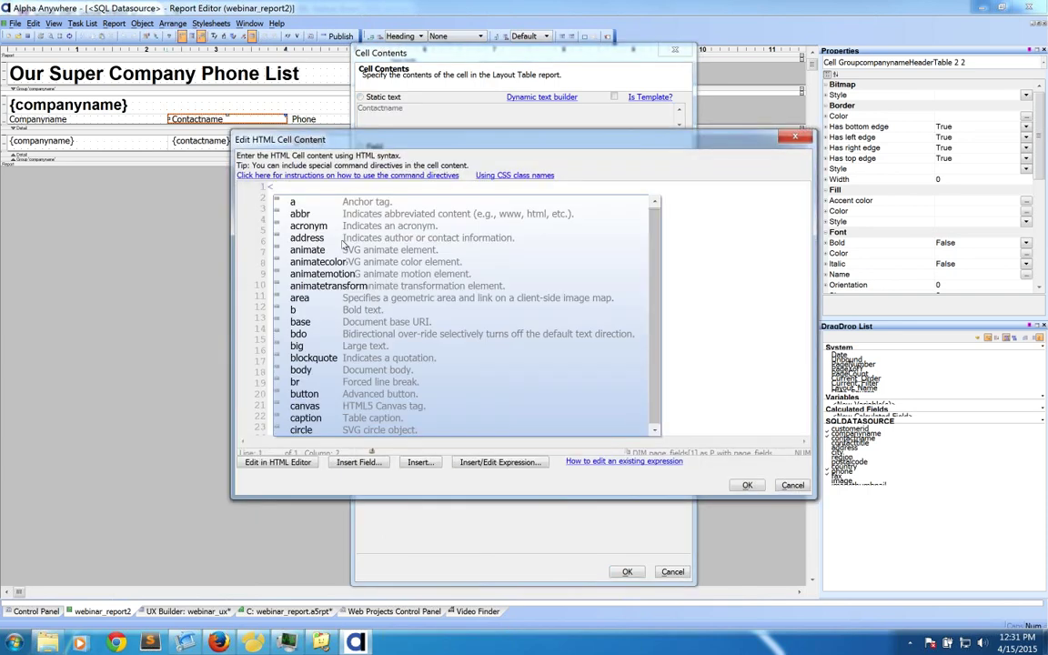
pyautogui.write('s')
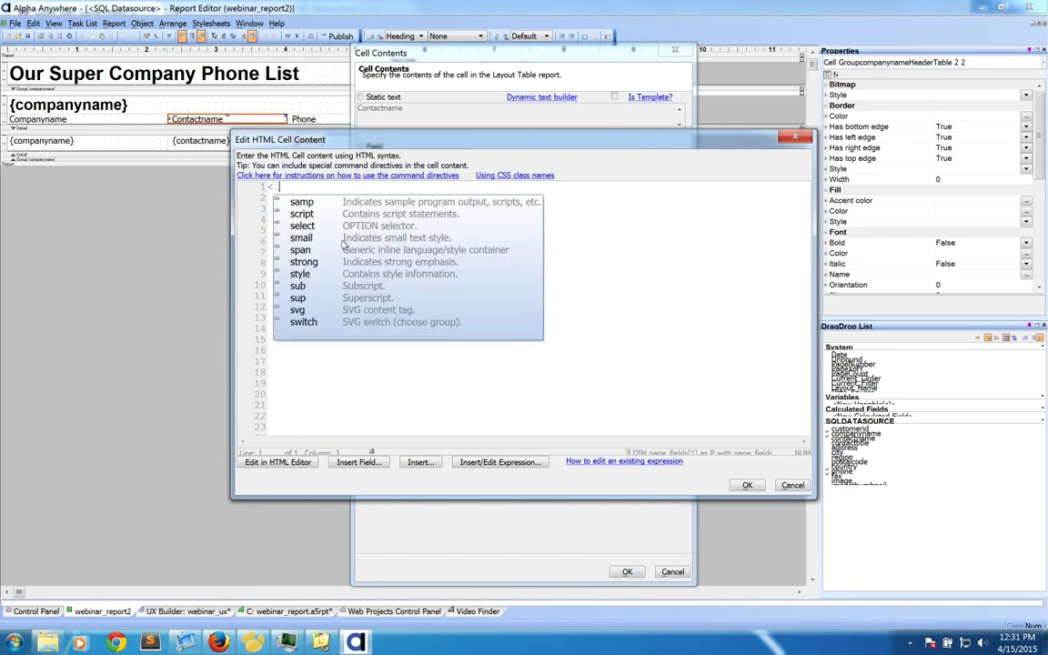
pyautogui.write('>Hel')
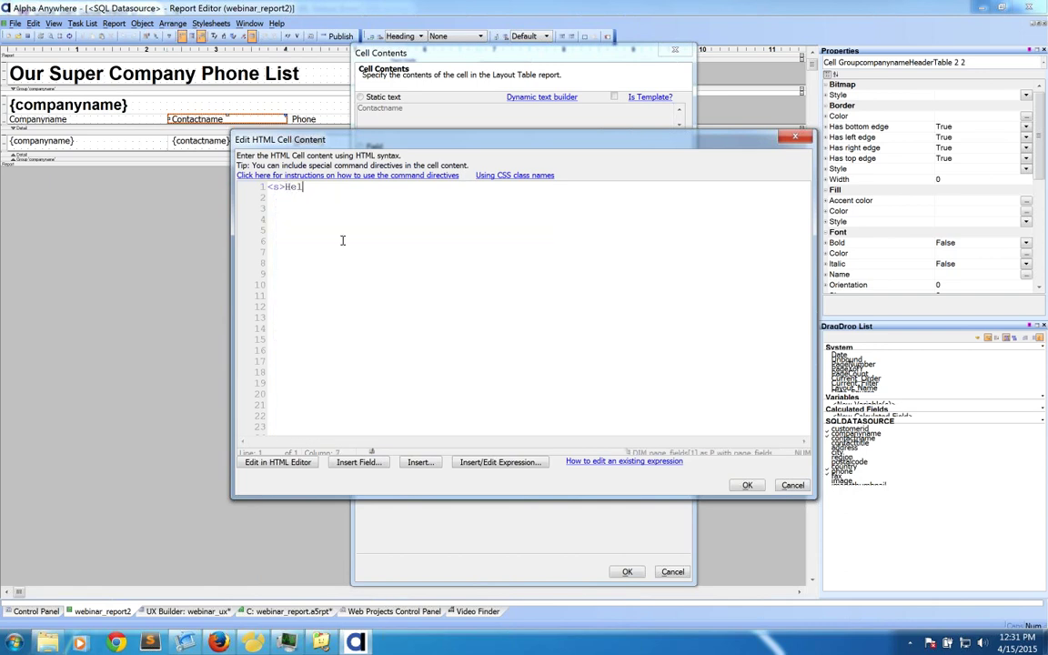
pyautogui.write('lo World<')
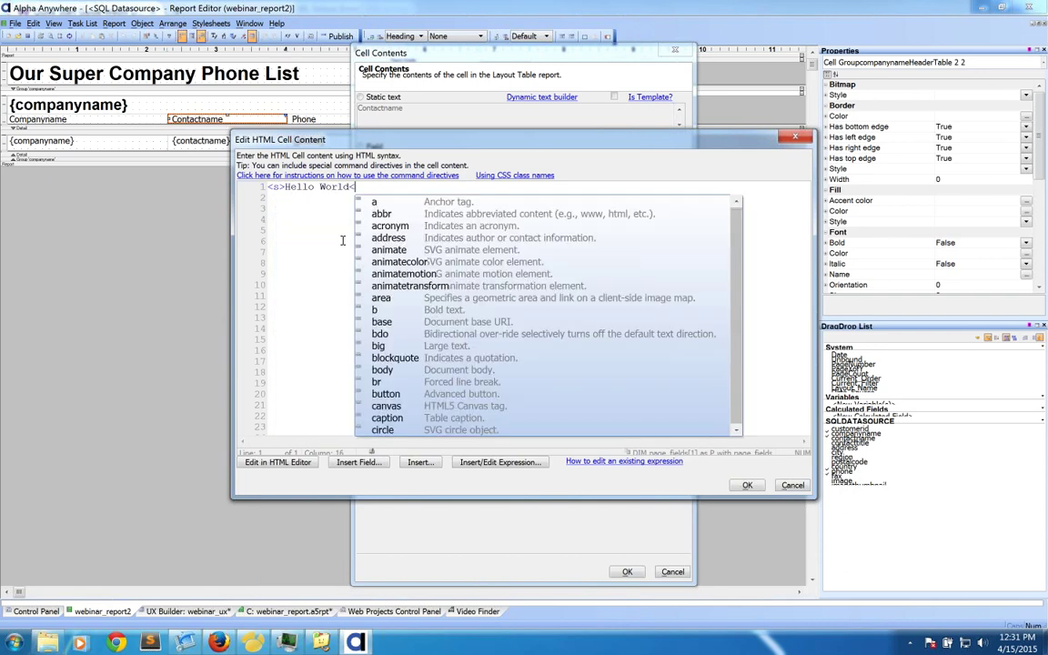
pyautogui.write('/s>')
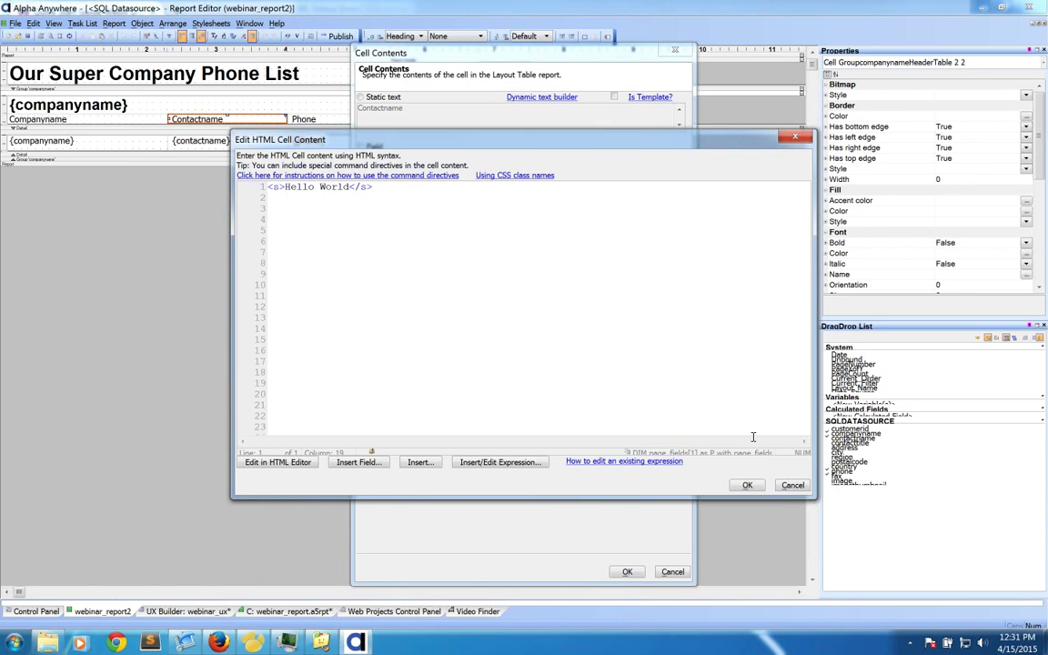
pyautogui.click(747, 485)
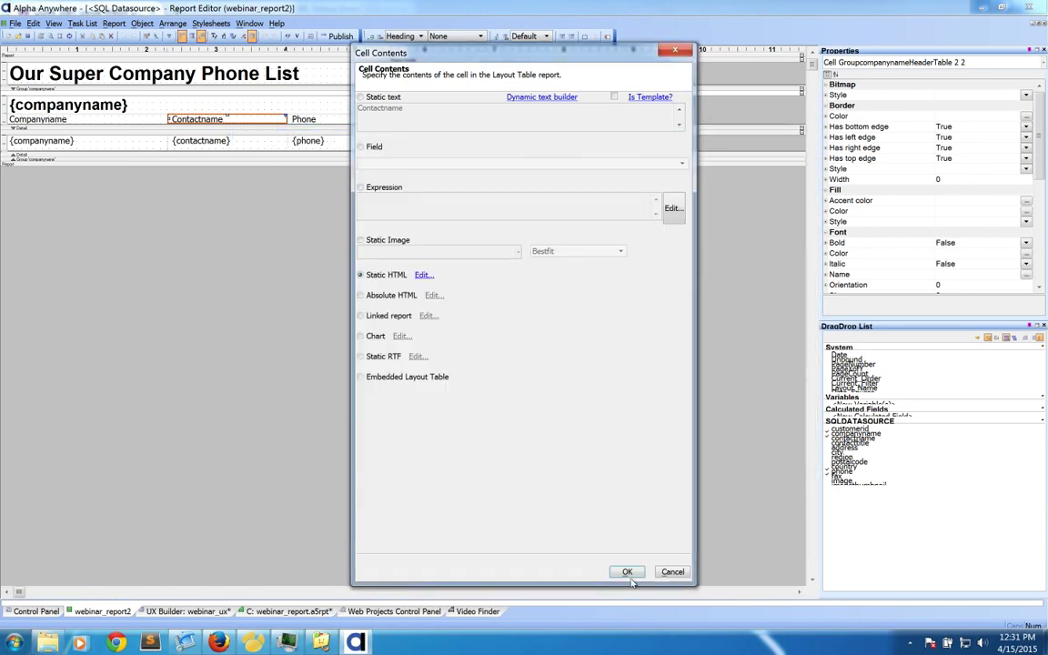
pyautogui.click(627, 573)
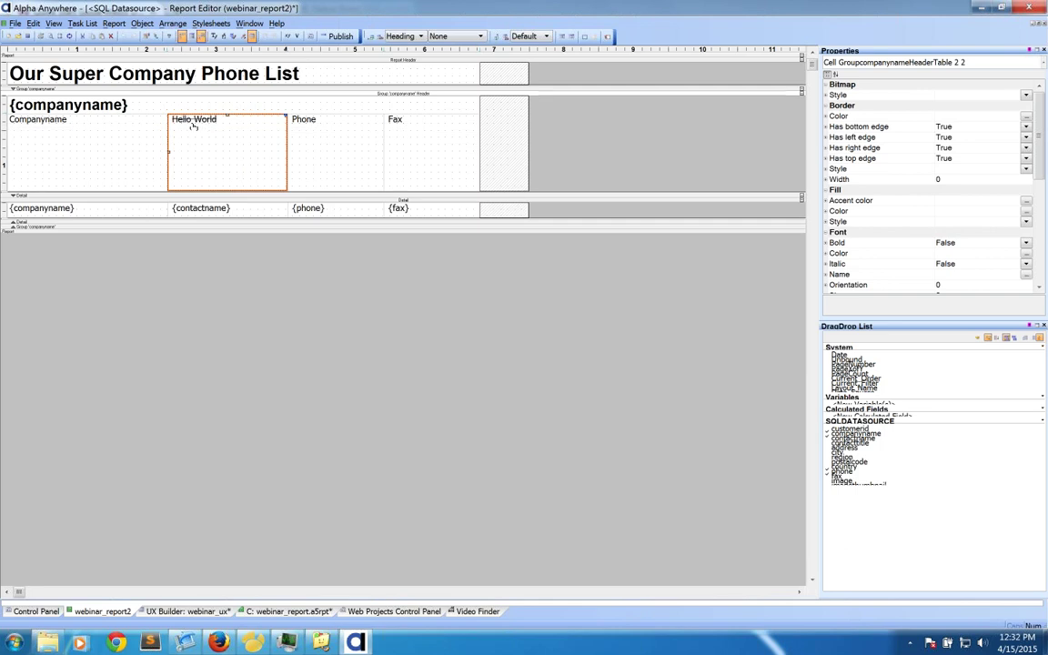
# - Try replacing the Hello World cell's HTML with "BUTTON DESCRIPTION" and discard the edit
pyautogui.doubleClick(180, 118)
pyautogui.hotkey('ctrl', 'a')
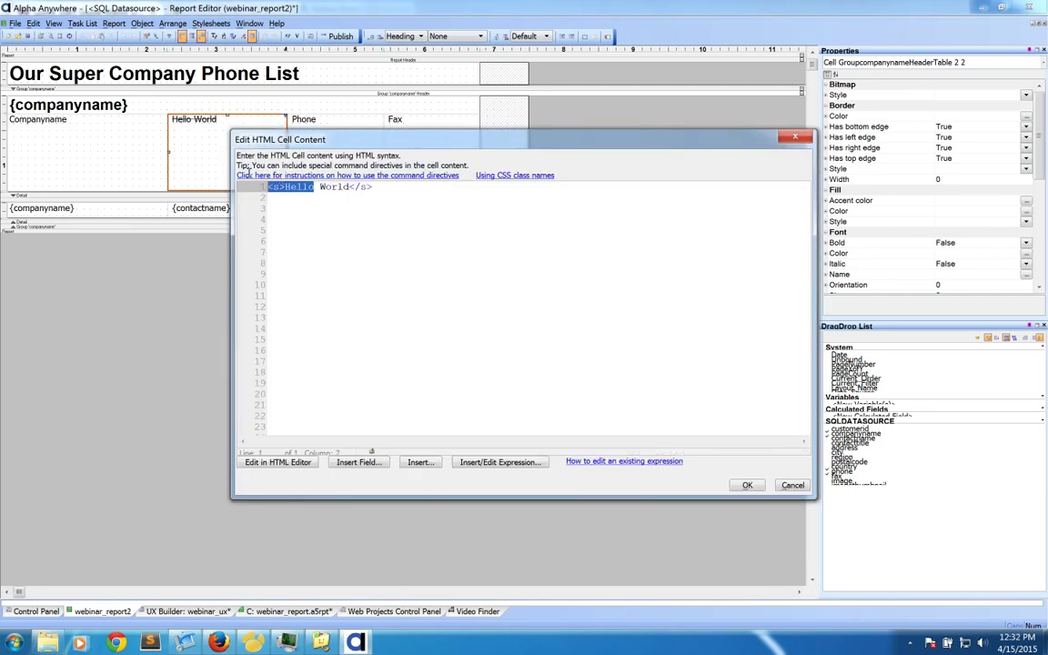
pyautogui.write('BT')
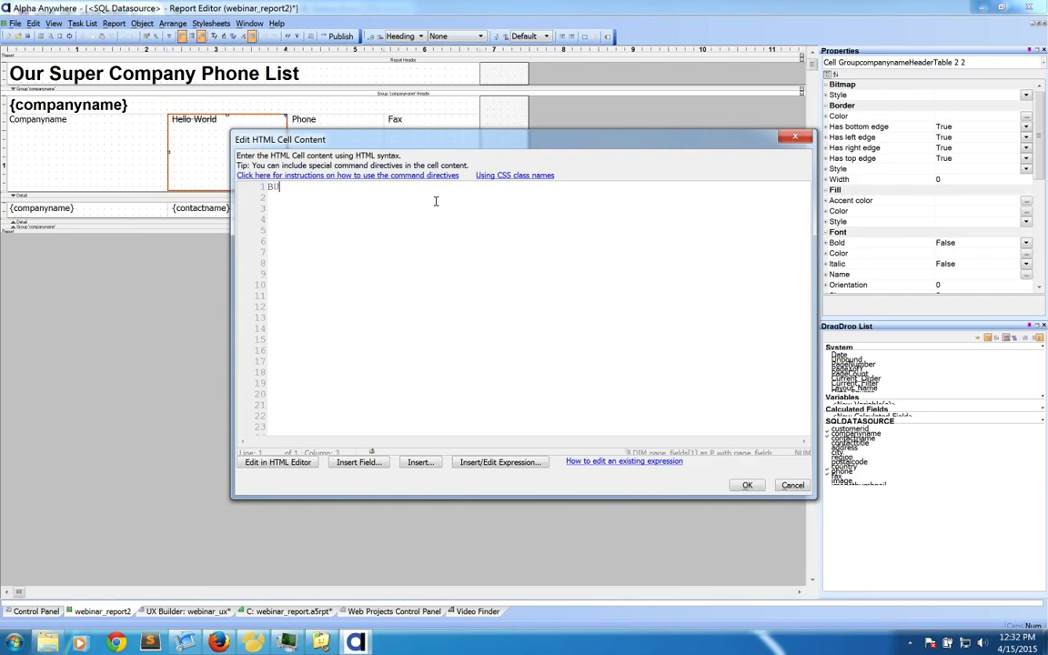
pyautogui.write('TTON DESCRIPTON')
pyautogui.moveTo(372, 186); pyautogui.dragTo(356, 186)
pyautogui.write('ION')
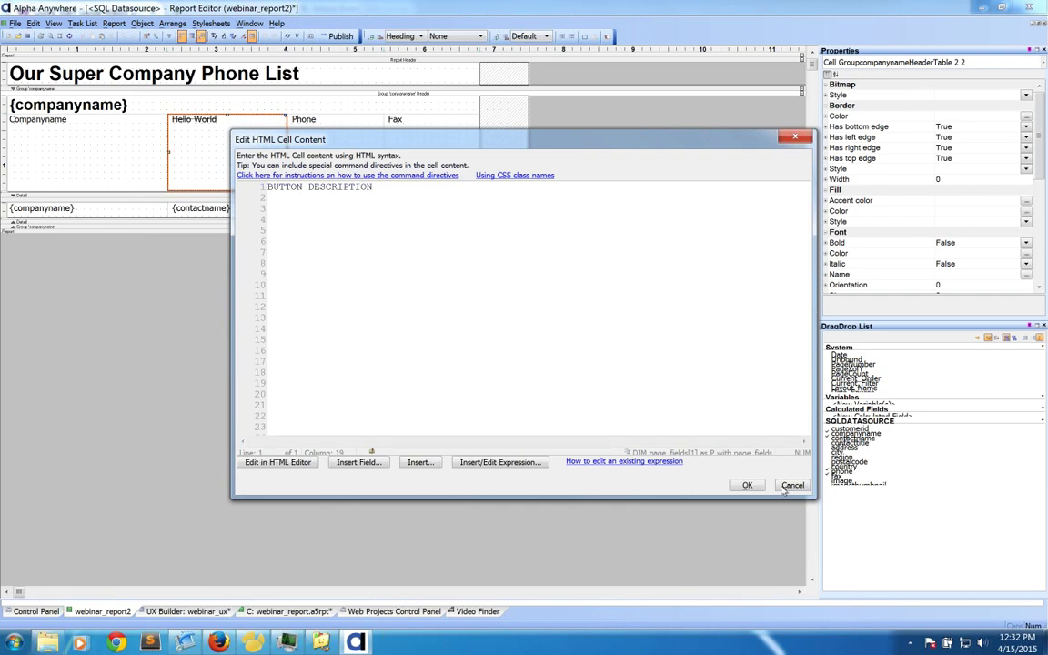
pyautogui.click(742, 486)
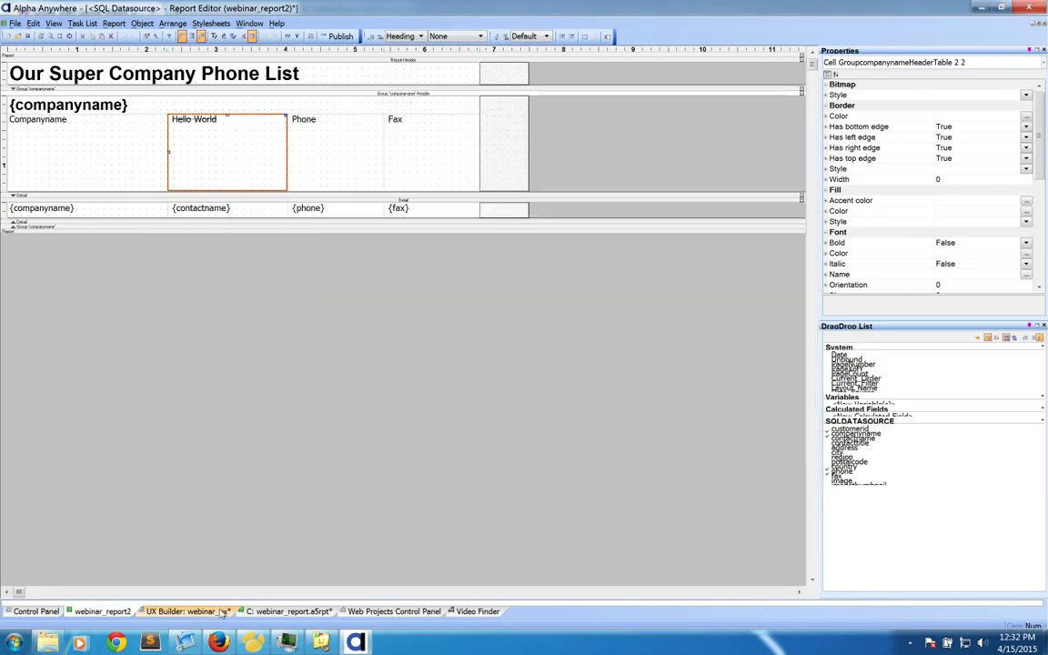
# - Define a new JavaScript action named showMap in the webinar_ux component
pyautogui.click(221, 614)
pyautogui.click(91, 195)
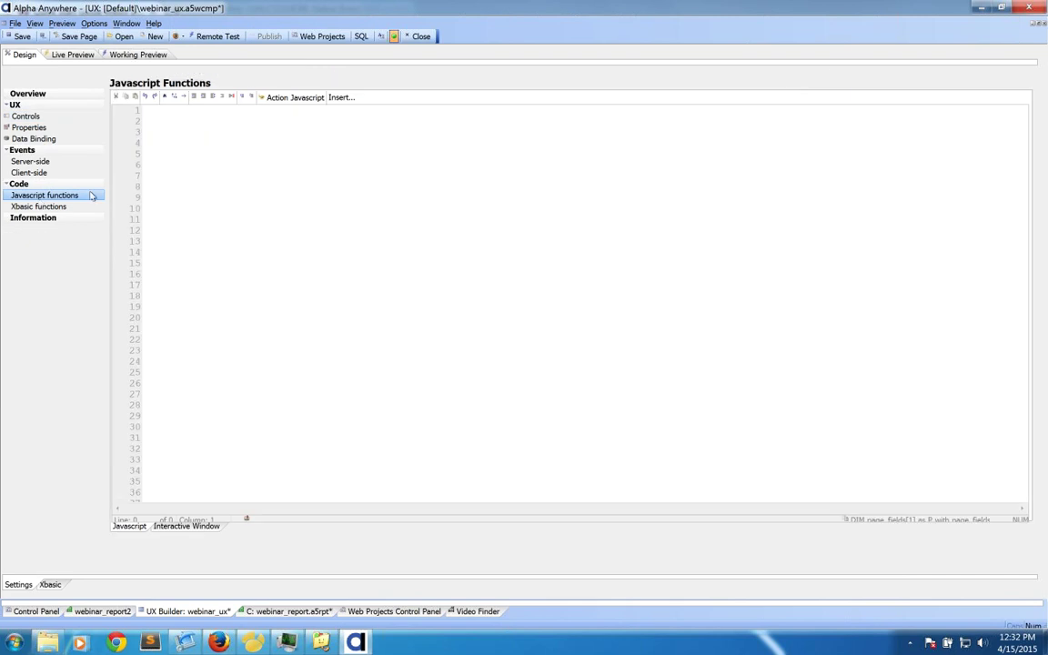
pyautogui.click(295, 97)
pyautogui.click(354, 110)
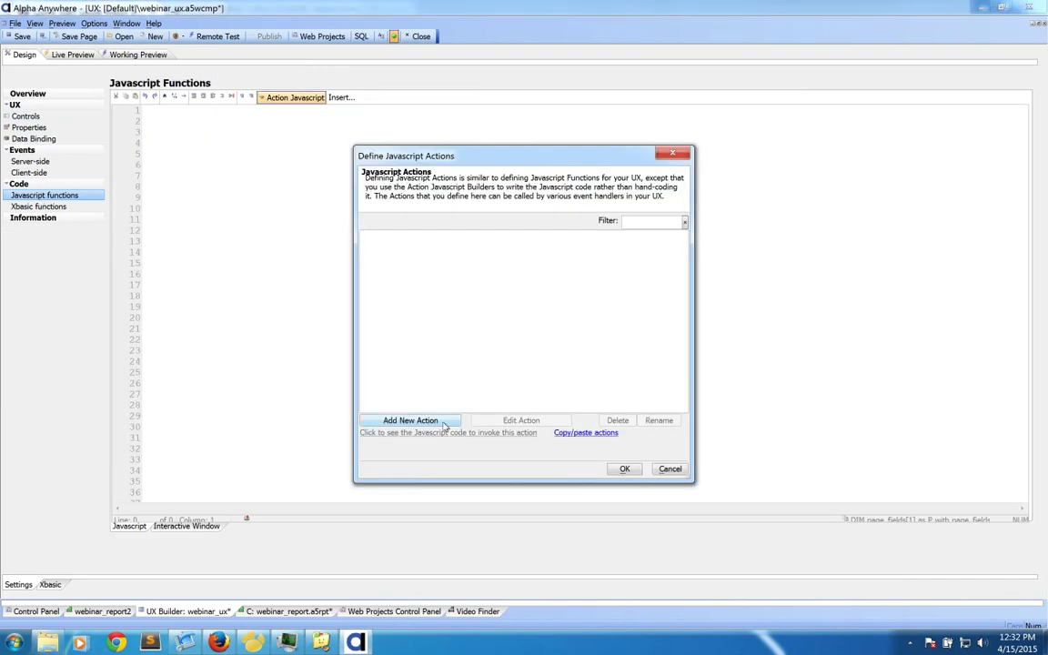
pyautogui.click(417, 422)
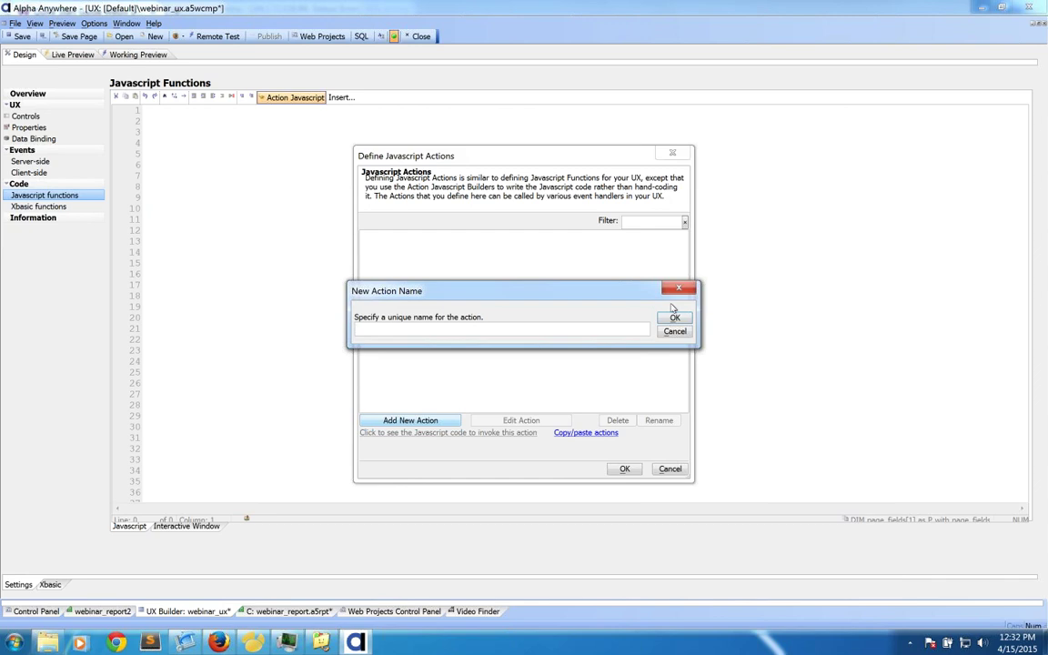
pyautogui.write('showMap')
pyautogui.click(662, 320)
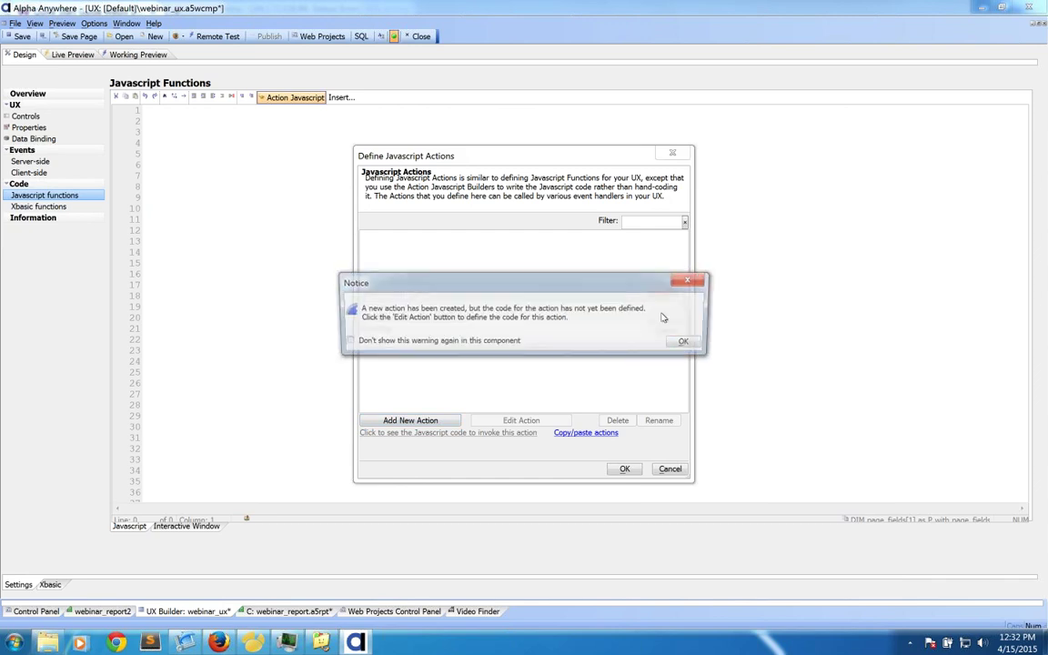
pyautogui.click(681, 341)
# - Try adding an "Open a Google Map component" action to showMap and cancel its definition
pyautogui.doubleClick(483, 235)
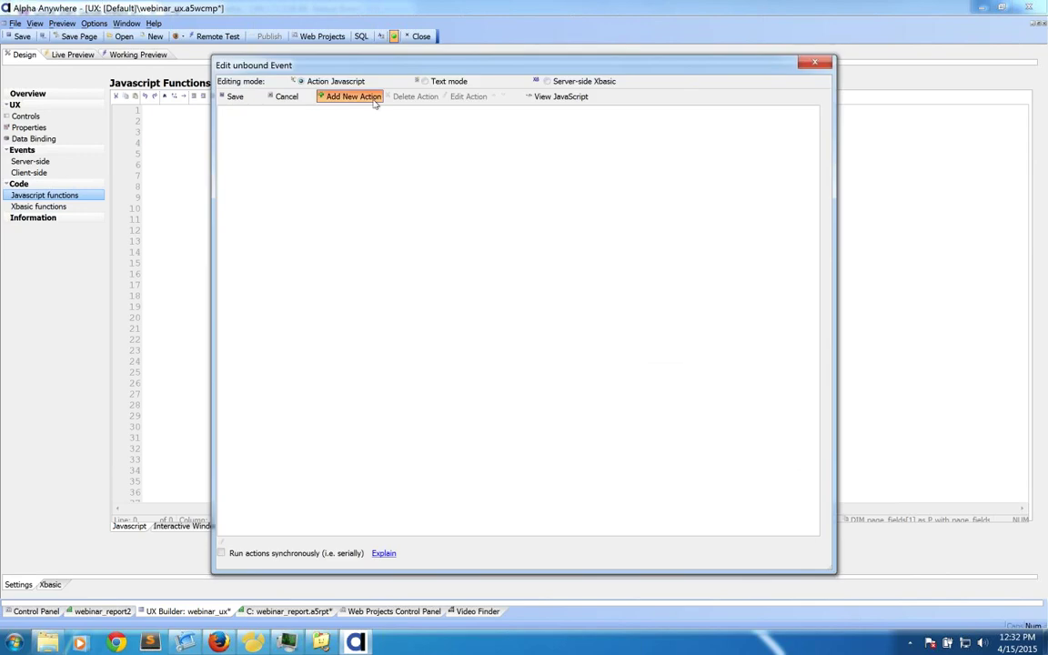
pyautogui.click(369, 97)
pyautogui.click(492, 139)
pyautogui.write('map')
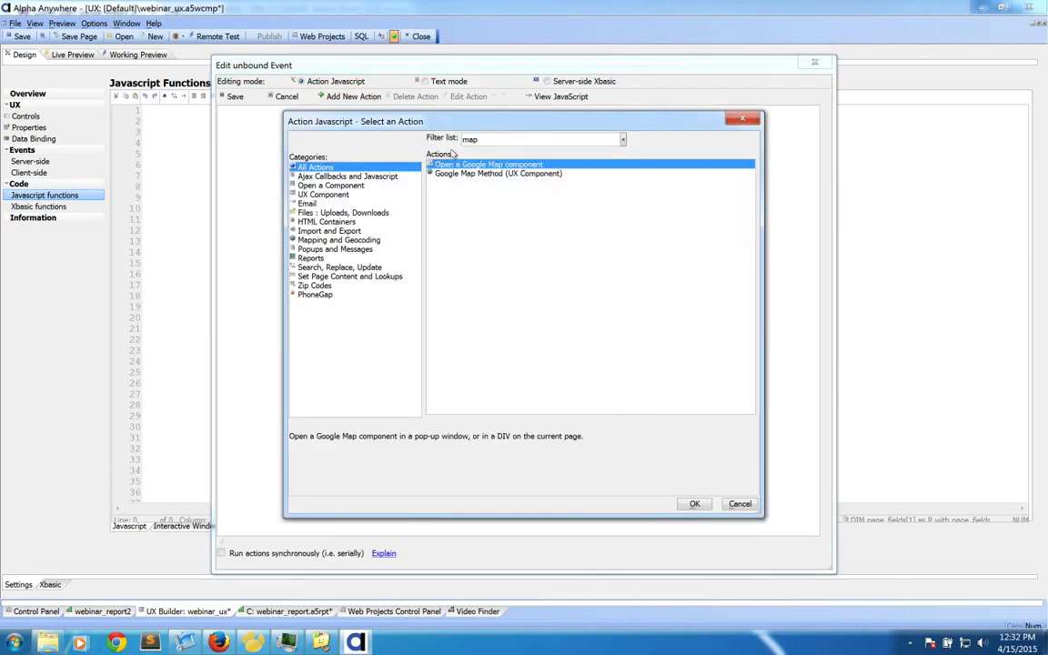
pyautogui.doubleClick(461, 165)
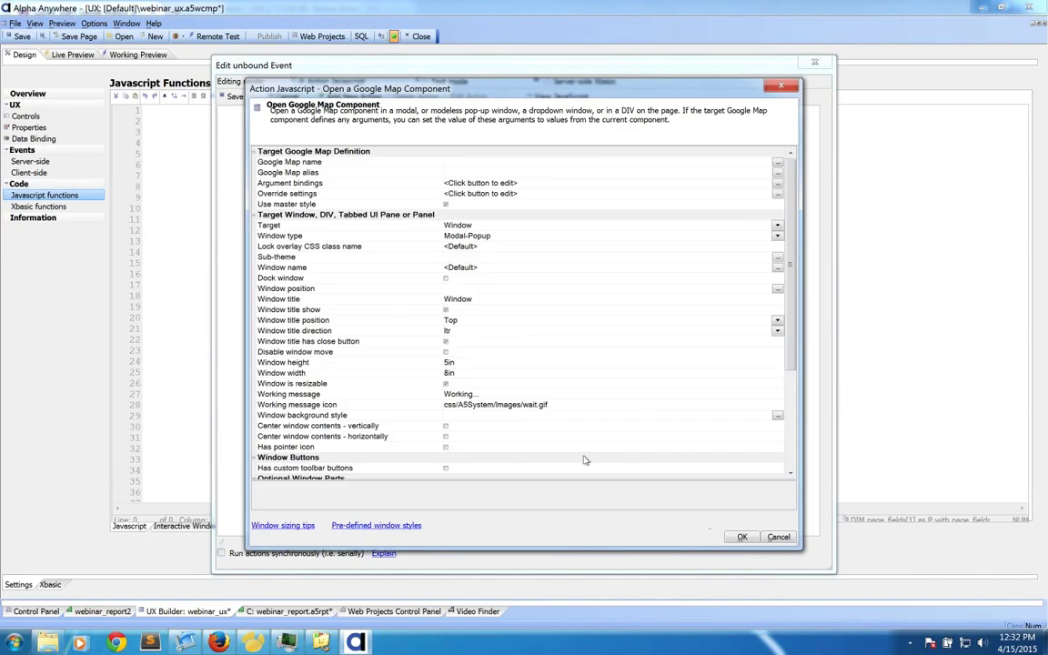
pyautogui.click(779, 537)
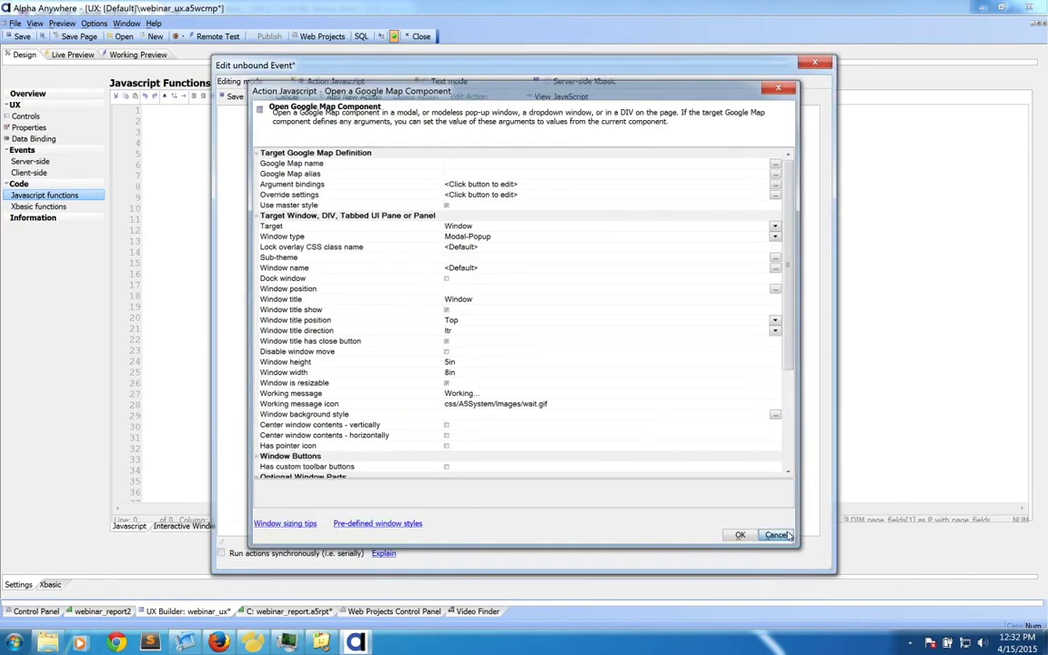
pyautogui.click(286, 97)
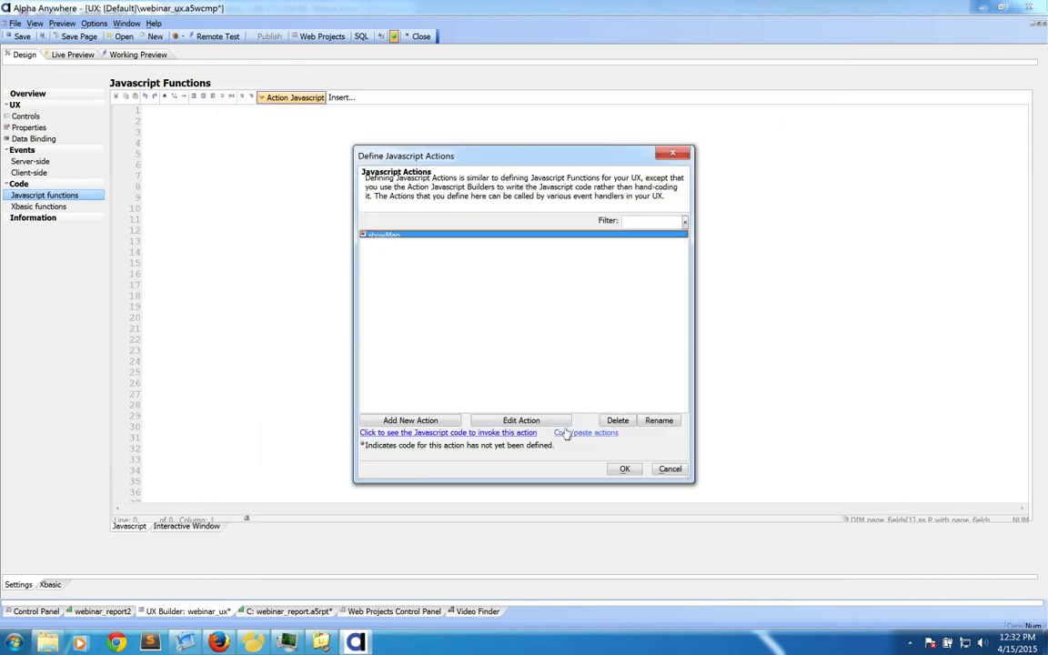
# - Copy the JavaScript code that runs the showMap action and accept the defined actions
pyautogui.click(525, 433)
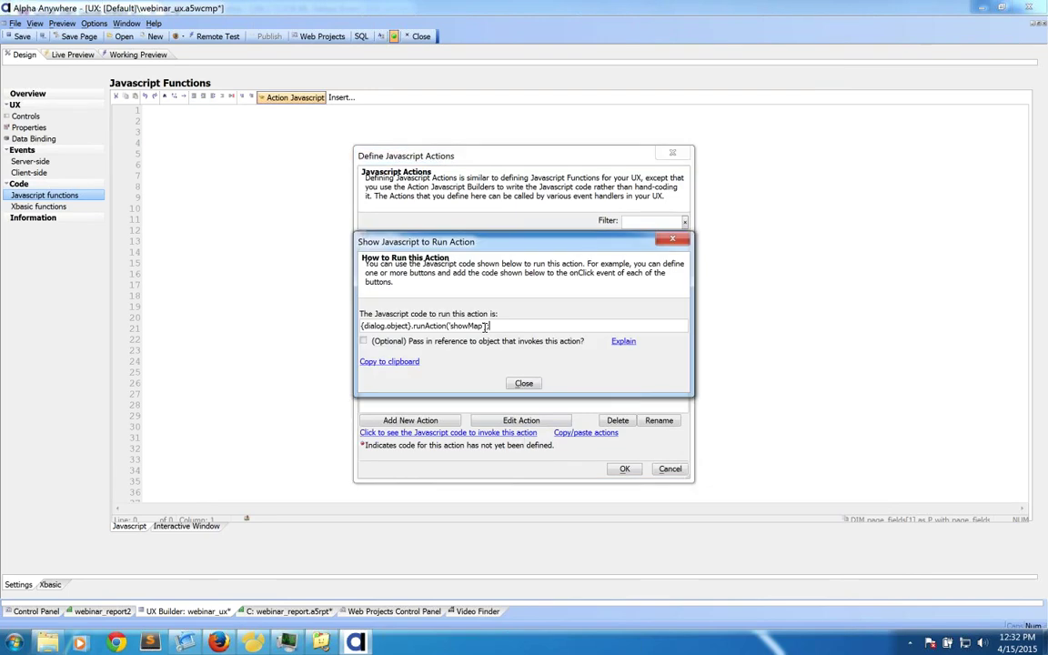
pyautogui.moveTo(489, 326); pyautogui.dragTo(347, 330)
pyautogui.hotkey('ctrl', 'c')
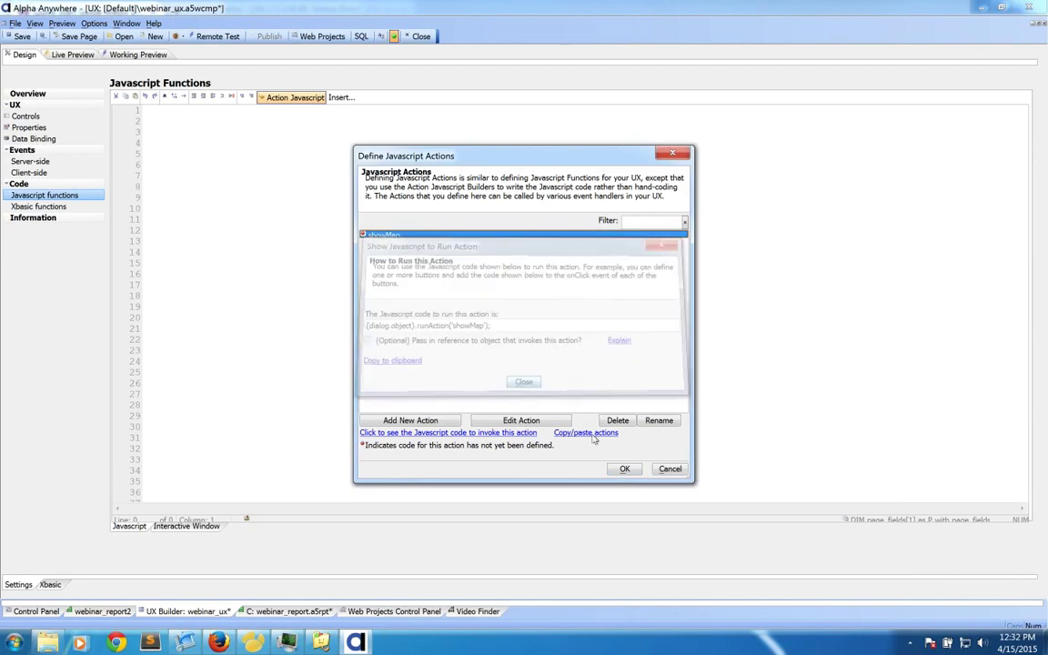
pyautogui.click(524, 383)
pyautogui.click(622, 468)
# - In webinar_report2, draft "button xyz onClick=" with the quoted showMap call as the Hello World cell's HTML, and discard the edit
pyautogui.click(296, 612)
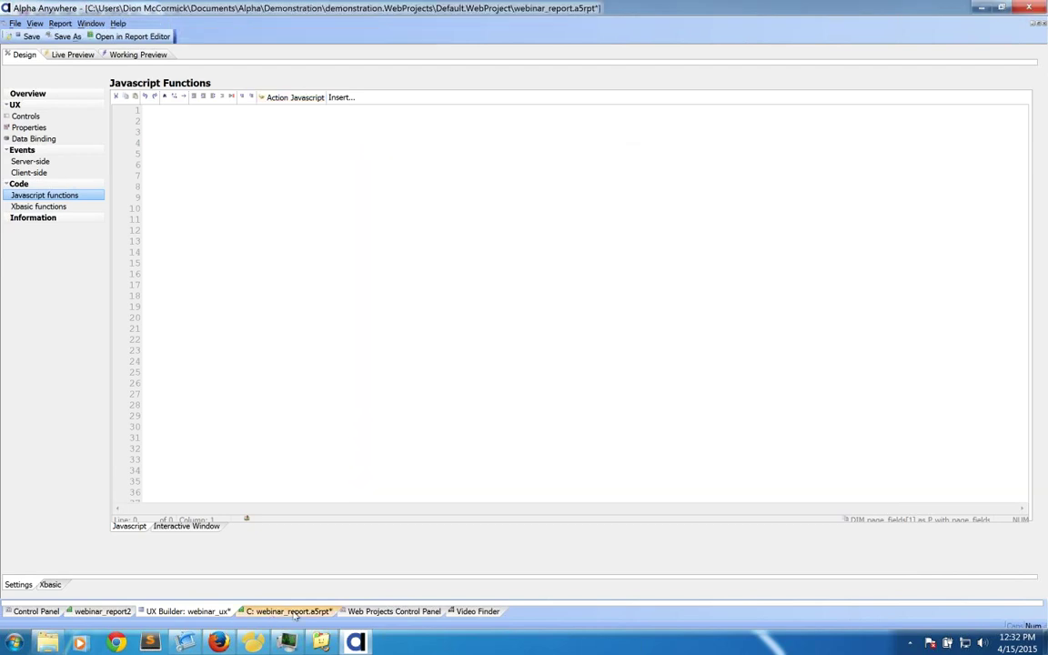
pyautogui.click(129, 612)
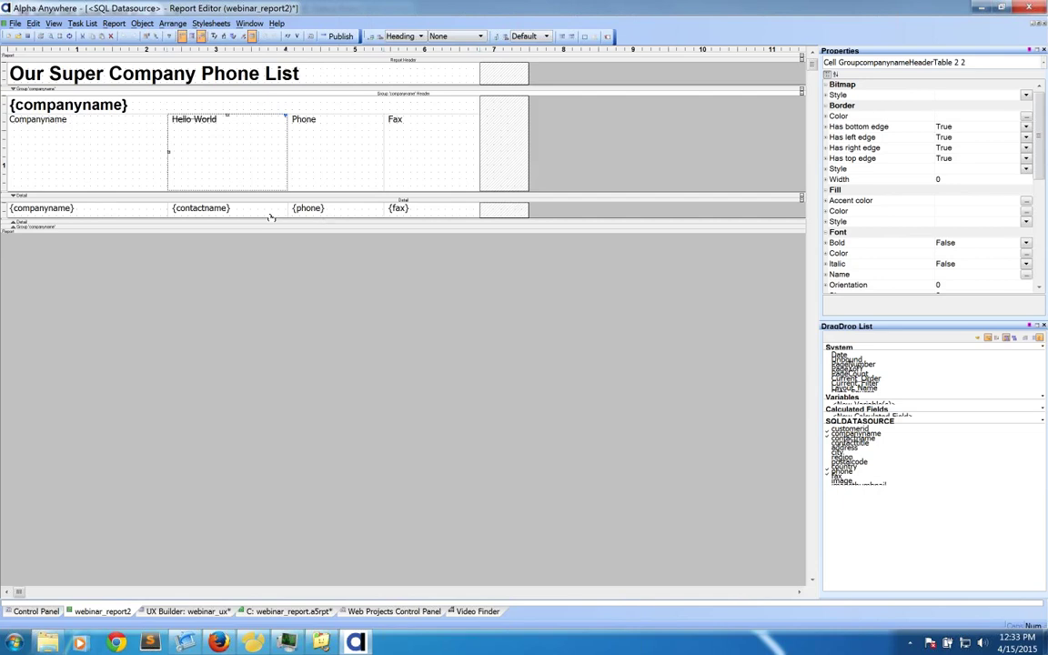
pyautogui.doubleClick(218, 171)
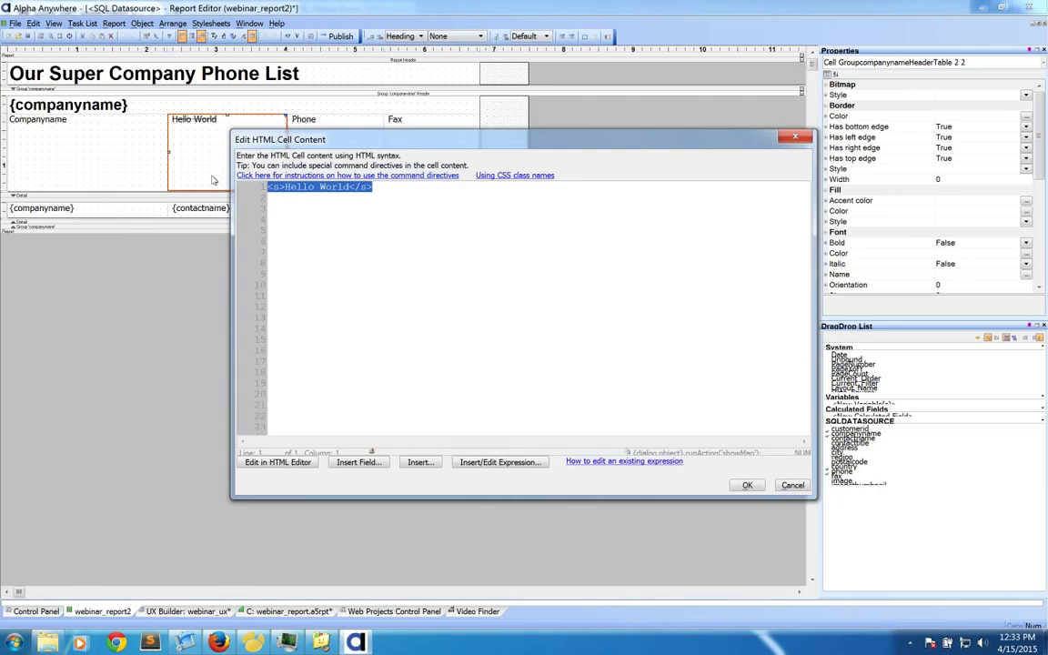
pyautogui.write('but')
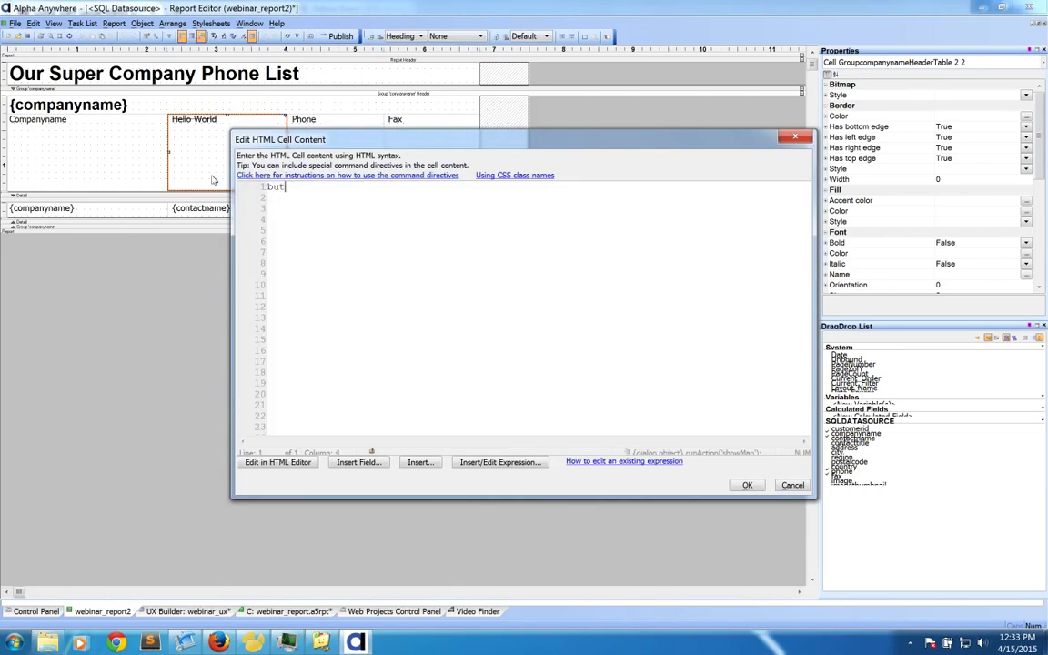
pyautogui.write('ton xyz onClick=')
pyautogui.hotkey('ctrl', 'v')
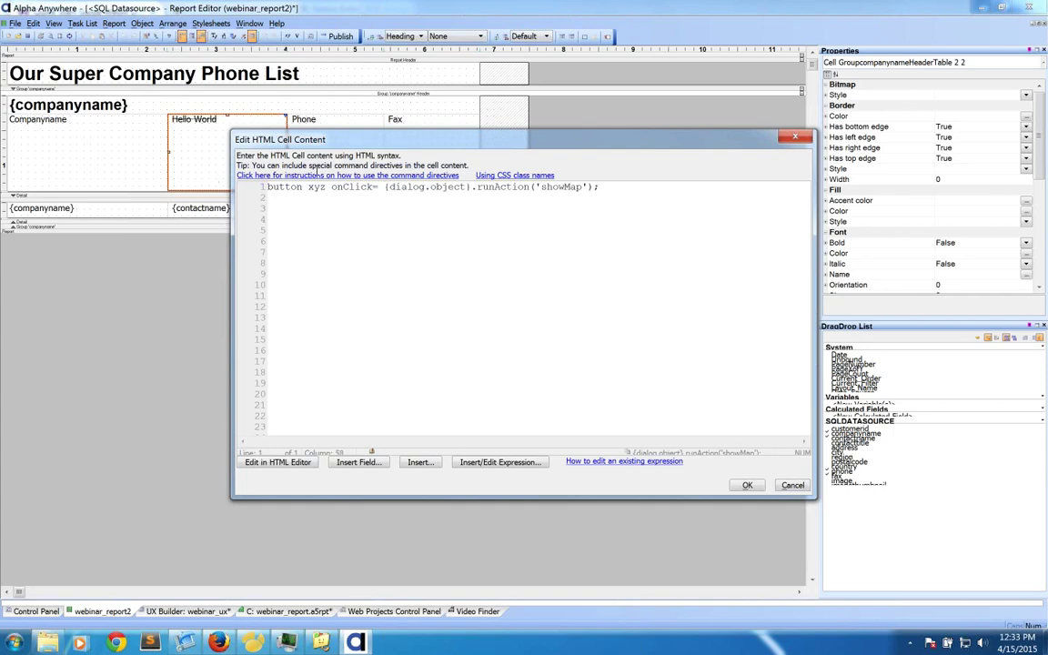
pyautogui.click(382, 186)
pyautogui.write('"')
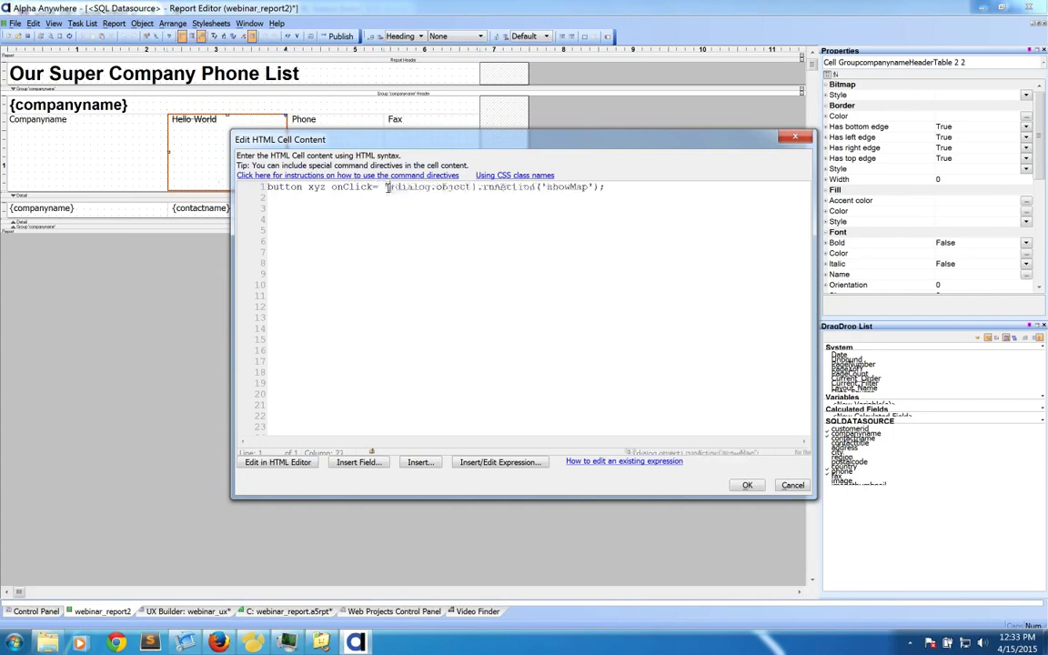
pyautogui.click(610, 186)
pyautogui.write('"')
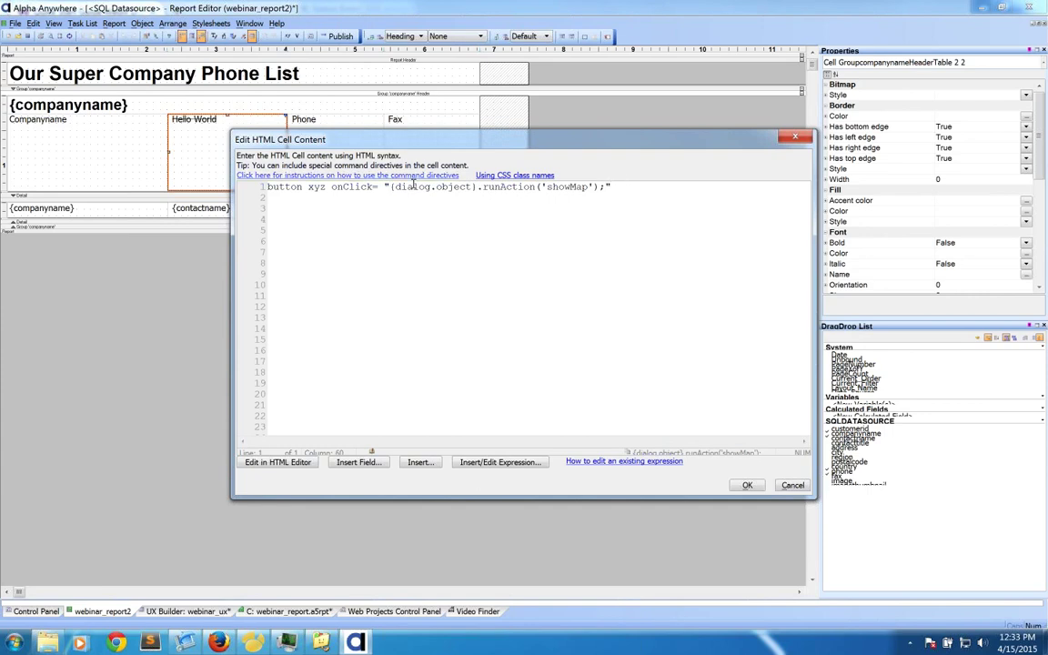
pyautogui.moveTo(390, 188); pyautogui.dragTo(598, 189)
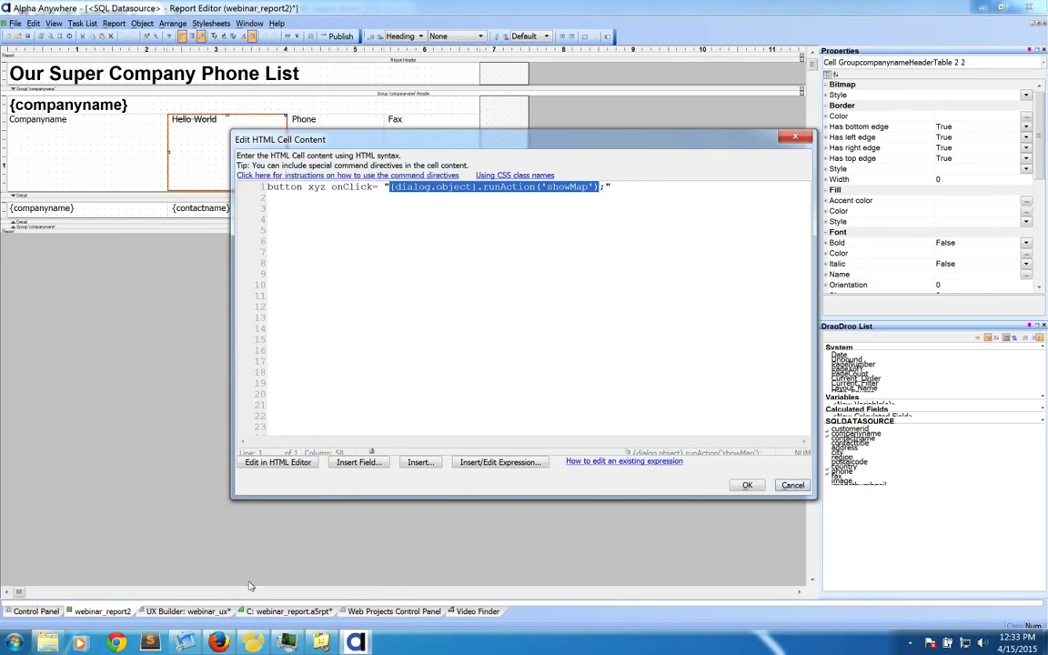
pyautogui.click(786, 487)
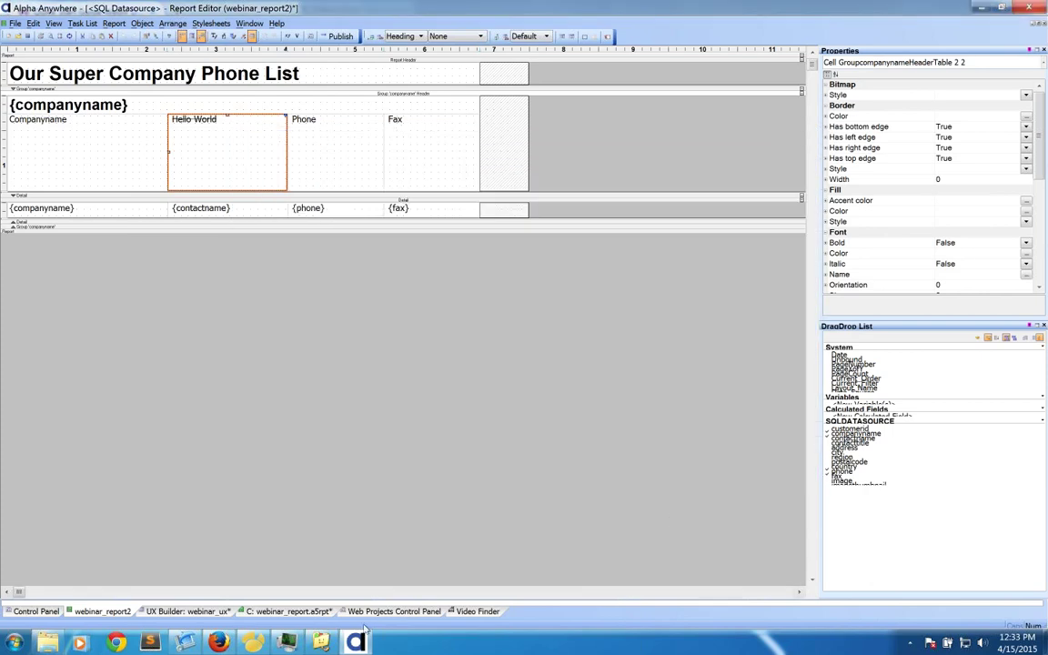
# - Return to the webinar_ux component and display its list of controls
pyautogui.click(187, 612)
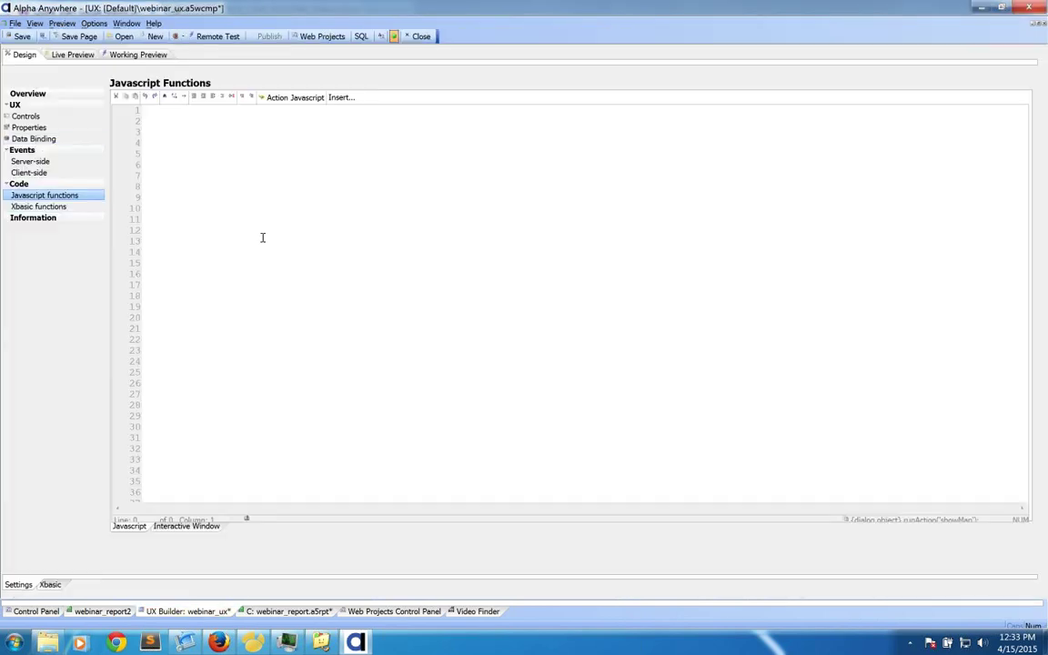
pyautogui.click(27, 116)
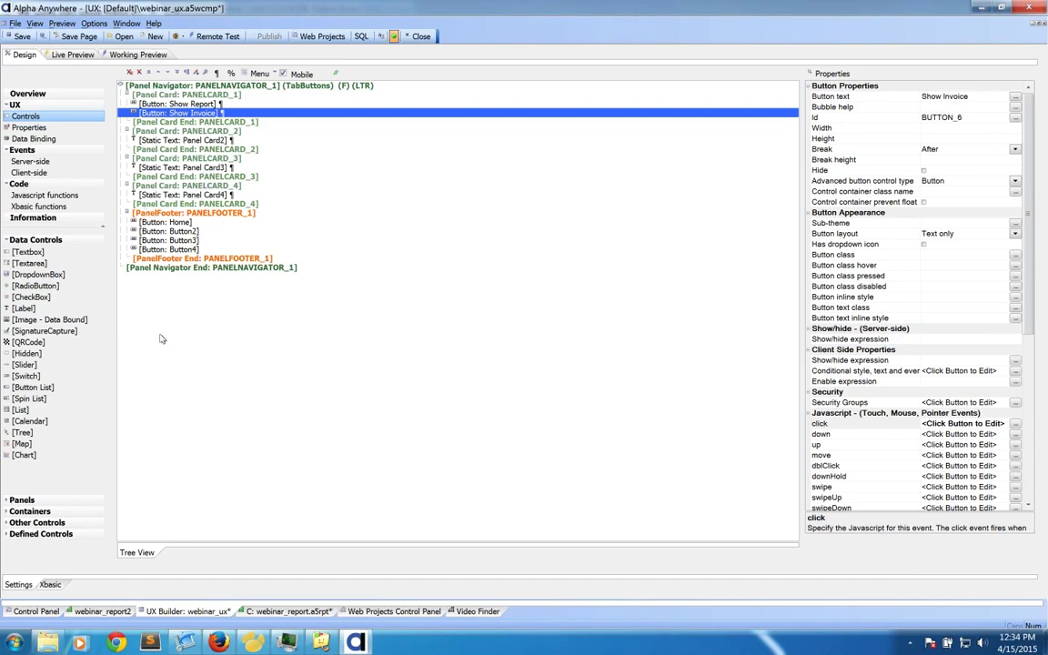
# - Switch to the Web Projects Control Panel and display the named AlphaDAO connection strings
pyautogui.click(400, 612)
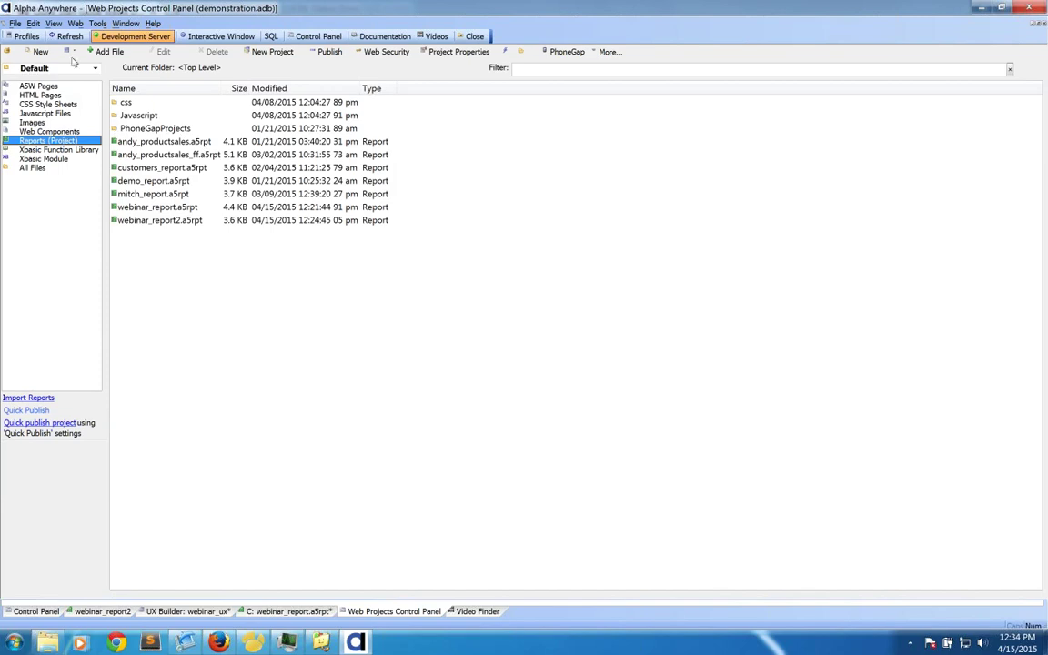
pyautogui.click(98, 23)
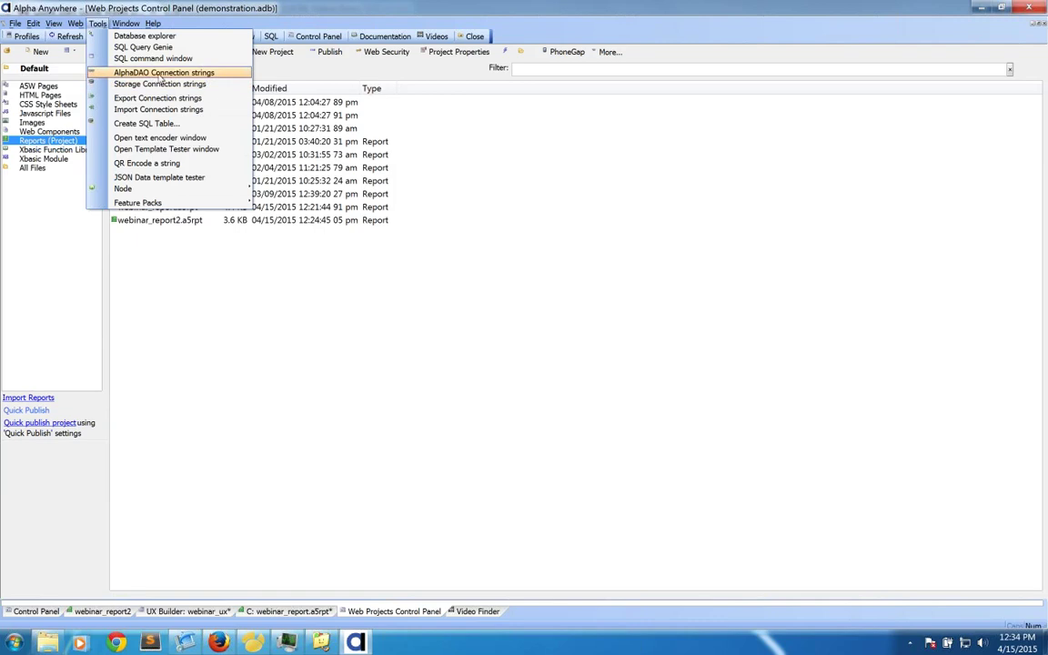
pyautogui.click(164, 73)
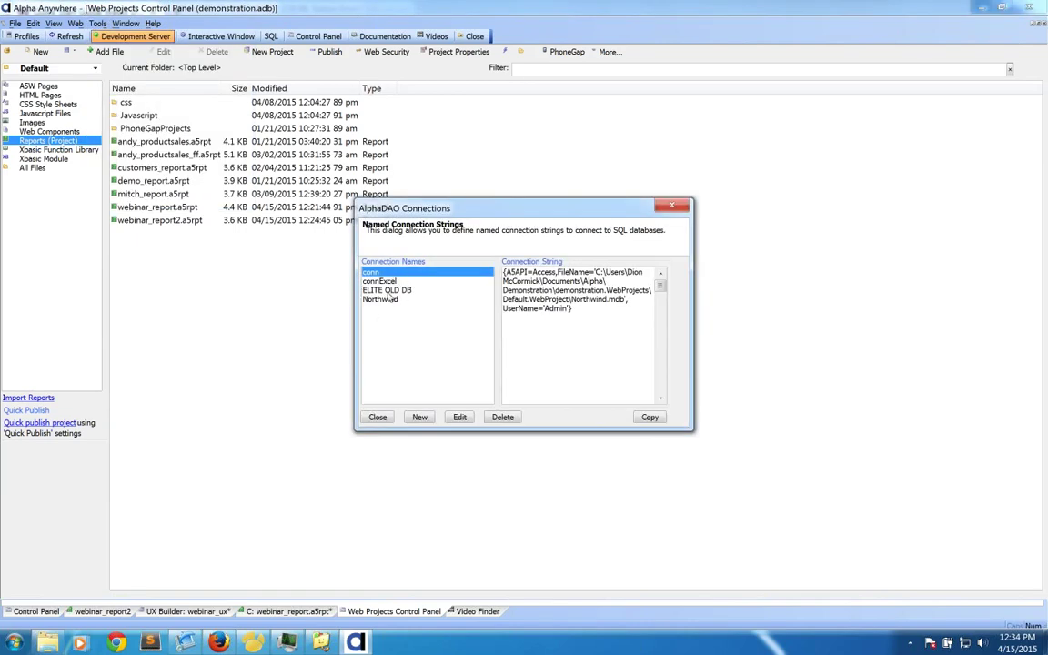
# - Examine the database types offered for a new connection named testconn, cancel its definition, and close the connections list
pyautogui.click(419, 417)
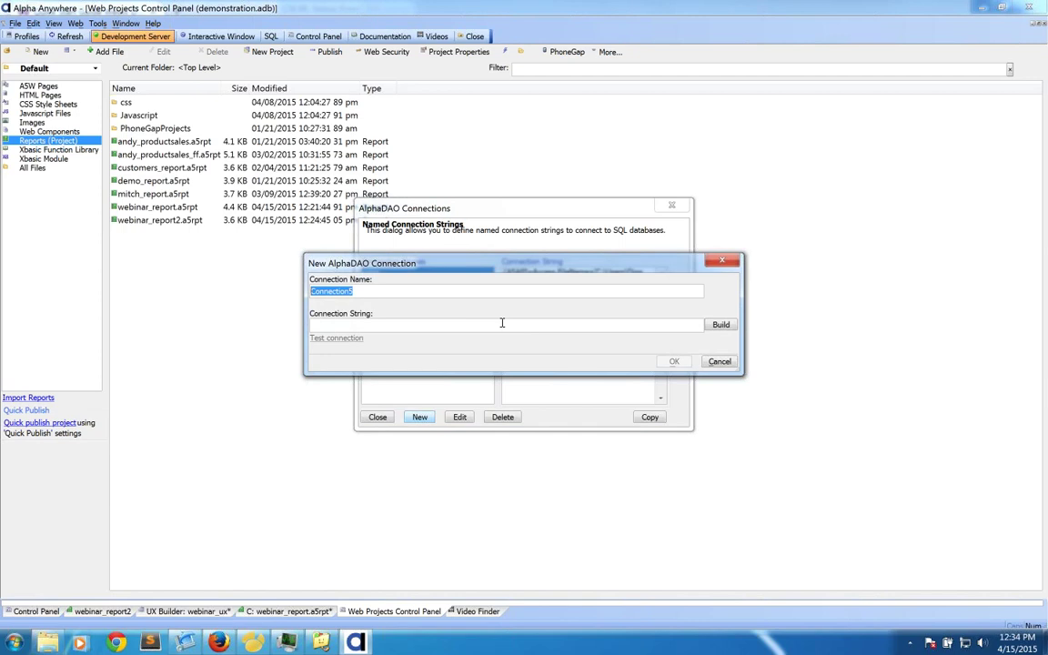
pyautogui.write('testconn')
pyautogui.click(721, 324)
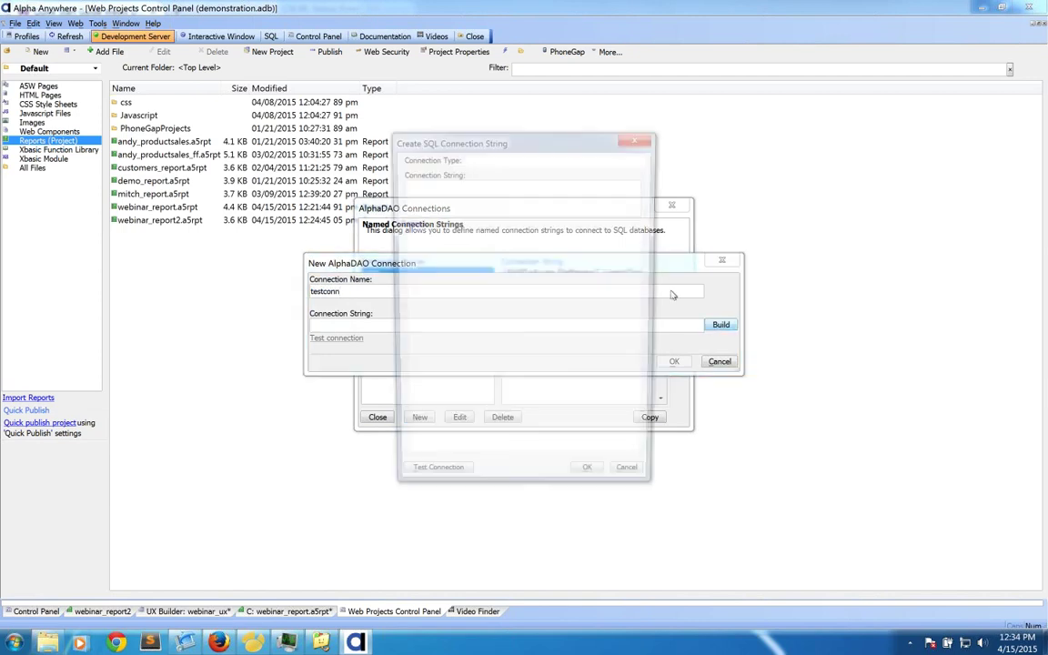
pyautogui.click(475, 158)
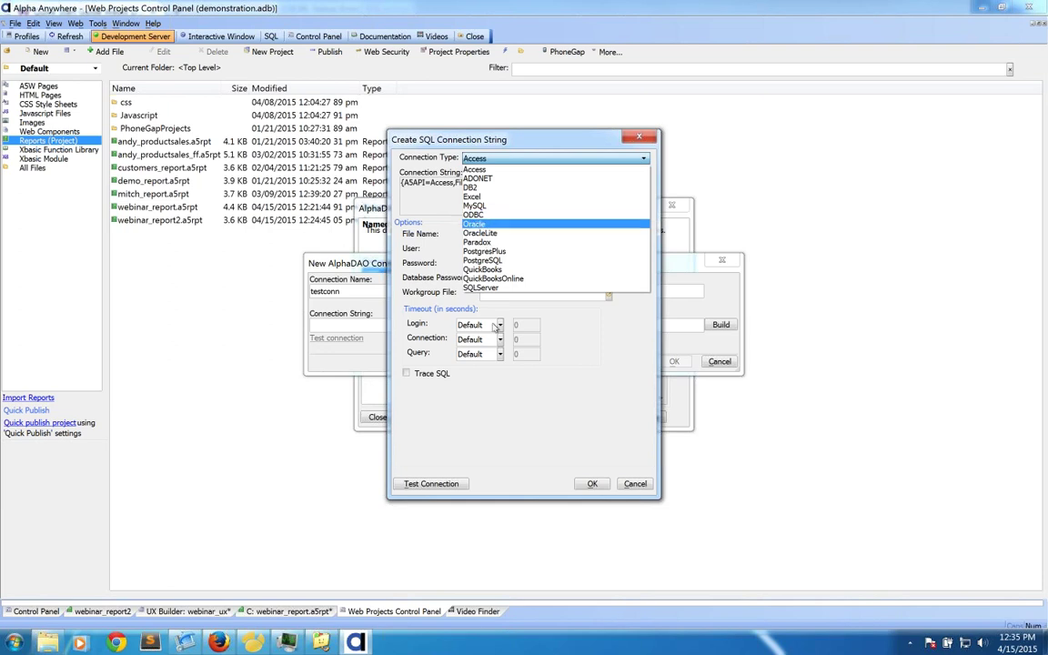
pyautogui.click(589, 442)
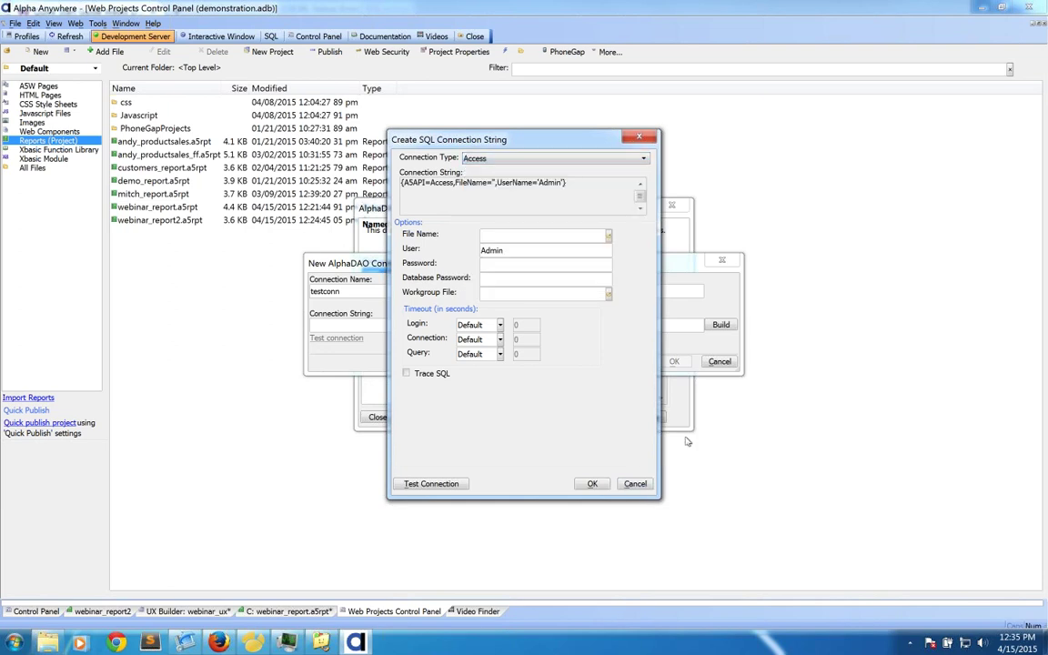
pyautogui.click(635, 483)
pyautogui.click(719, 361)
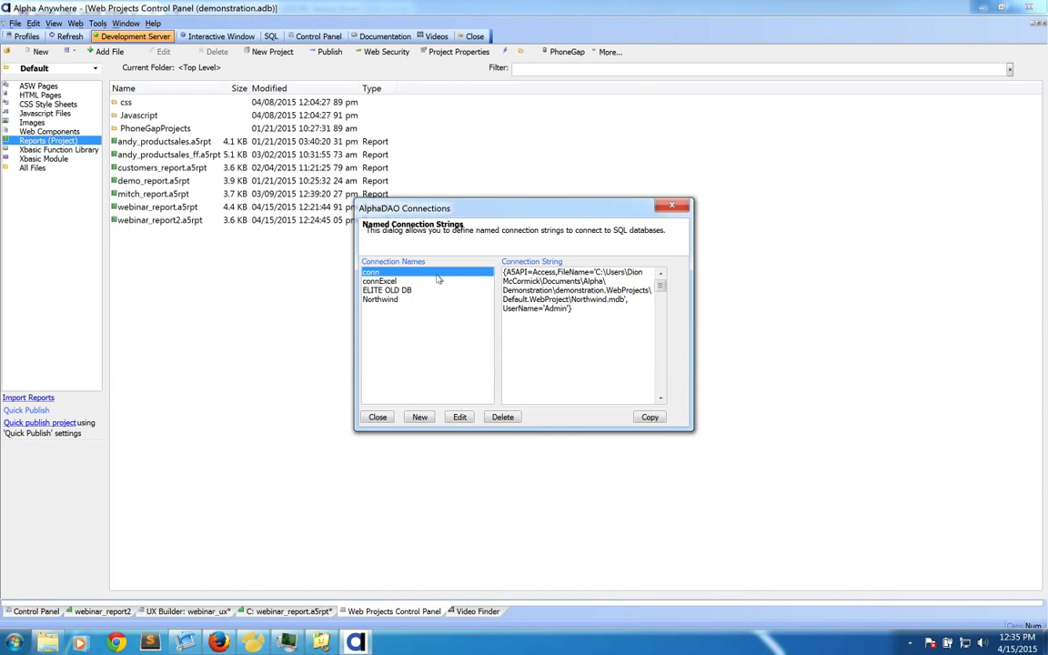
pyautogui.click(378, 417)
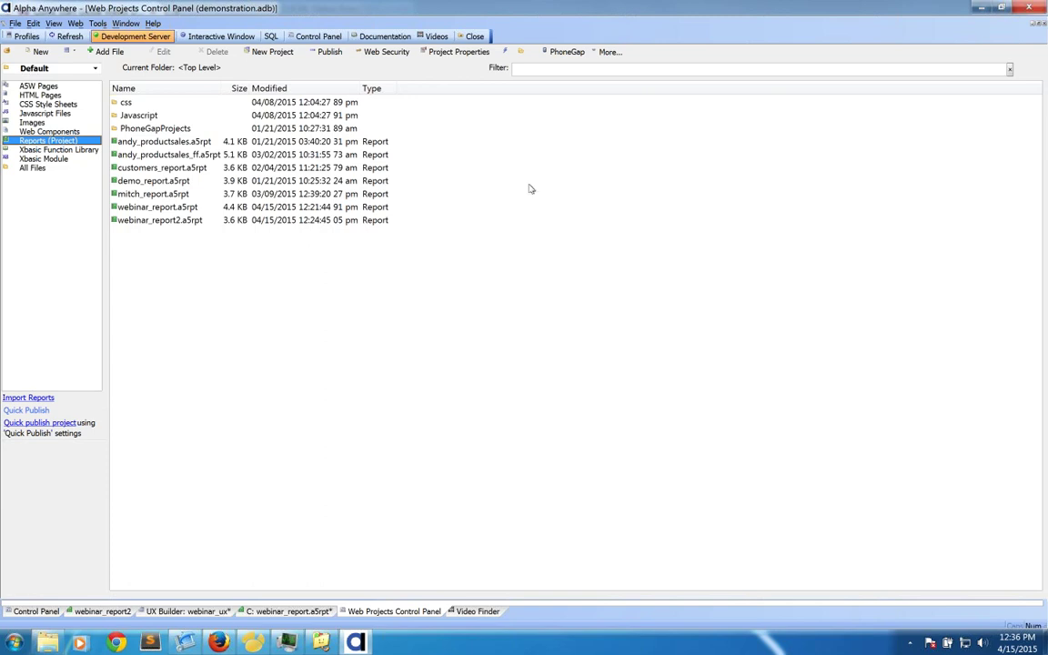
# - Return to the webinar_ux component and add a List control named list to PANELCARD_3
pyautogui.click(187, 611)
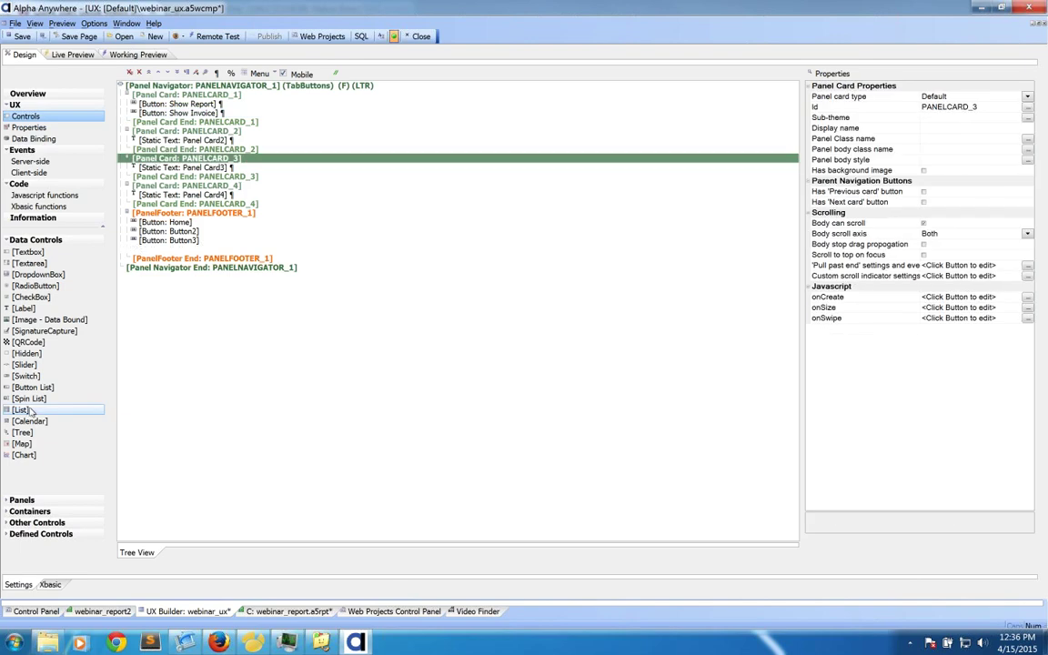
pyautogui.click(32, 411)
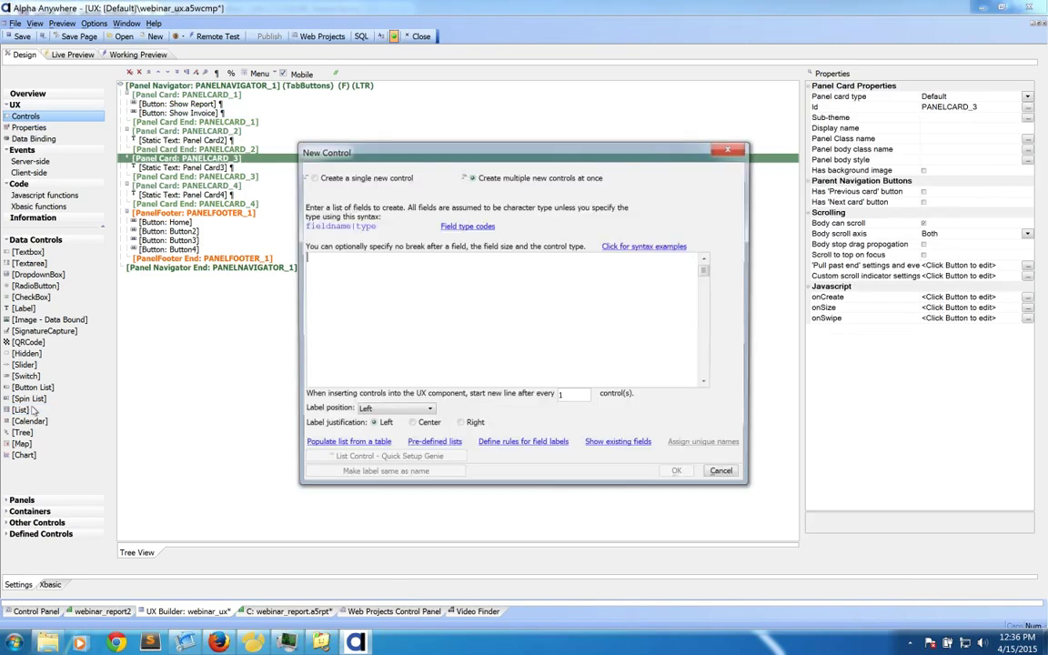
pyautogui.write('list')
pyautogui.click(678, 472)
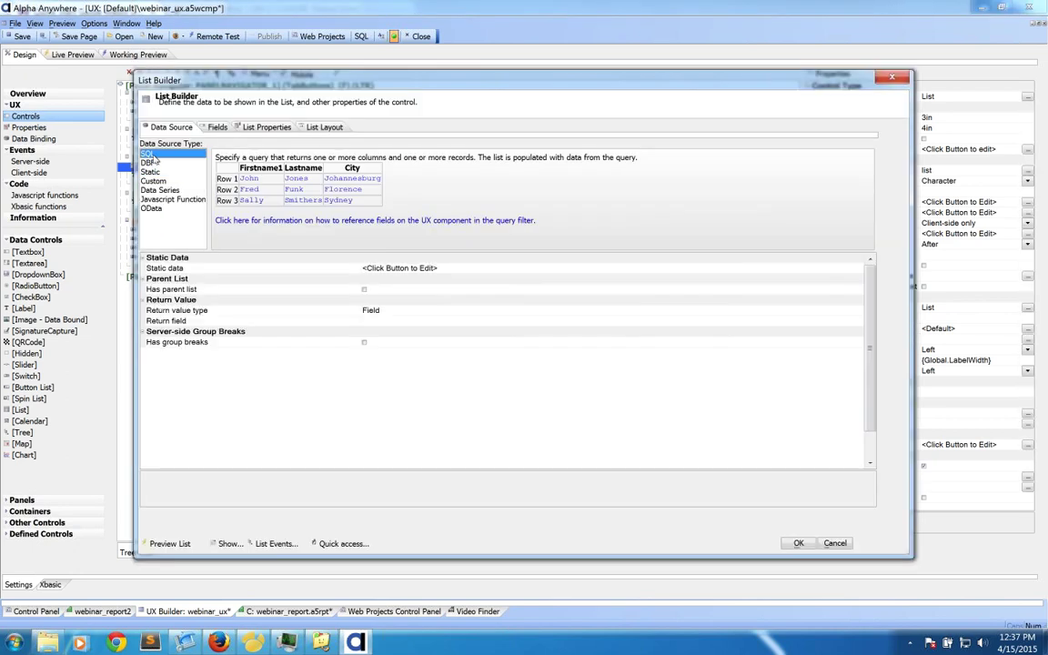
# - Examine the List control's data source types, including SQL, DBF, Static, Data Series, OData and Custom
pyautogui.click(149, 154)
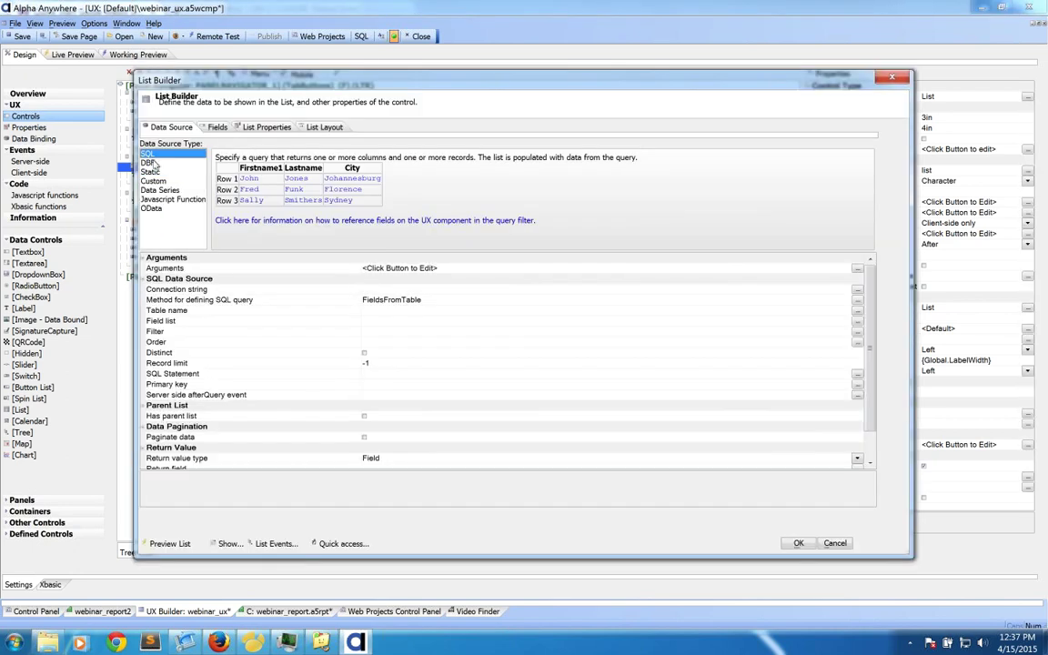
pyautogui.click(150, 163)
pyautogui.click(152, 172)
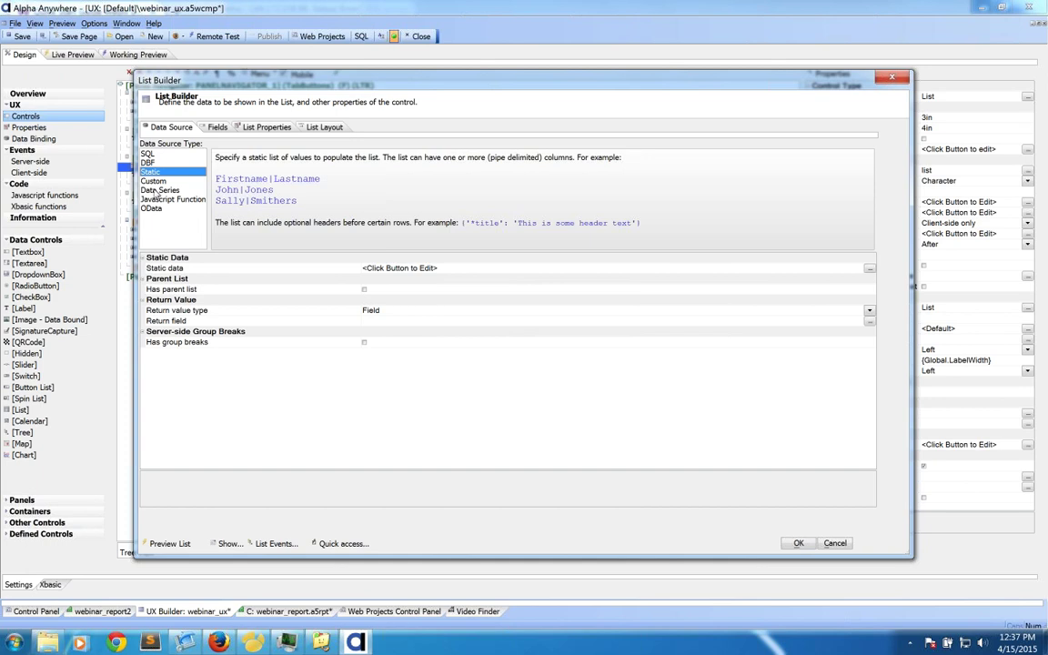
pyautogui.click(158, 190)
pyautogui.click(155, 209)
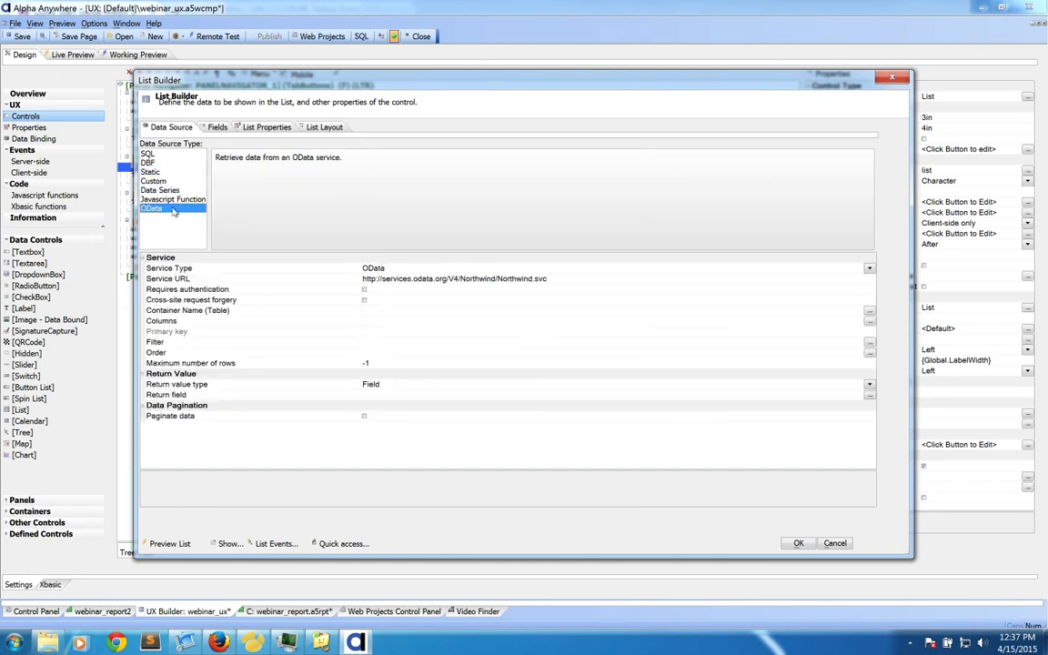
pyautogui.click(147, 154)
pyautogui.click(151, 180)
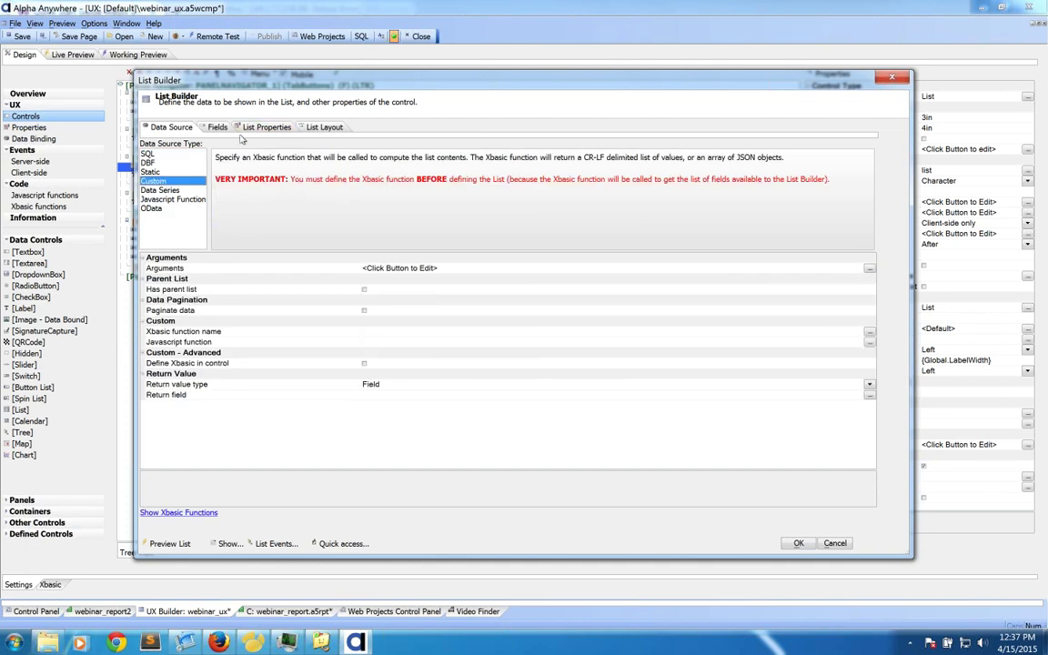
pyautogui.click(269, 128)
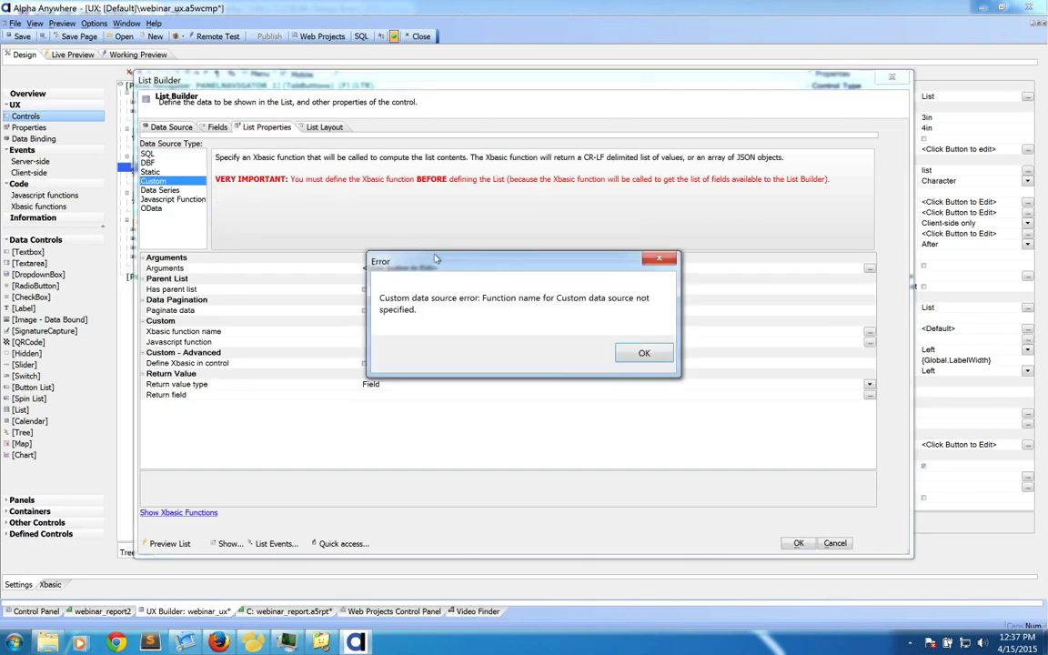
pyautogui.click(634, 349)
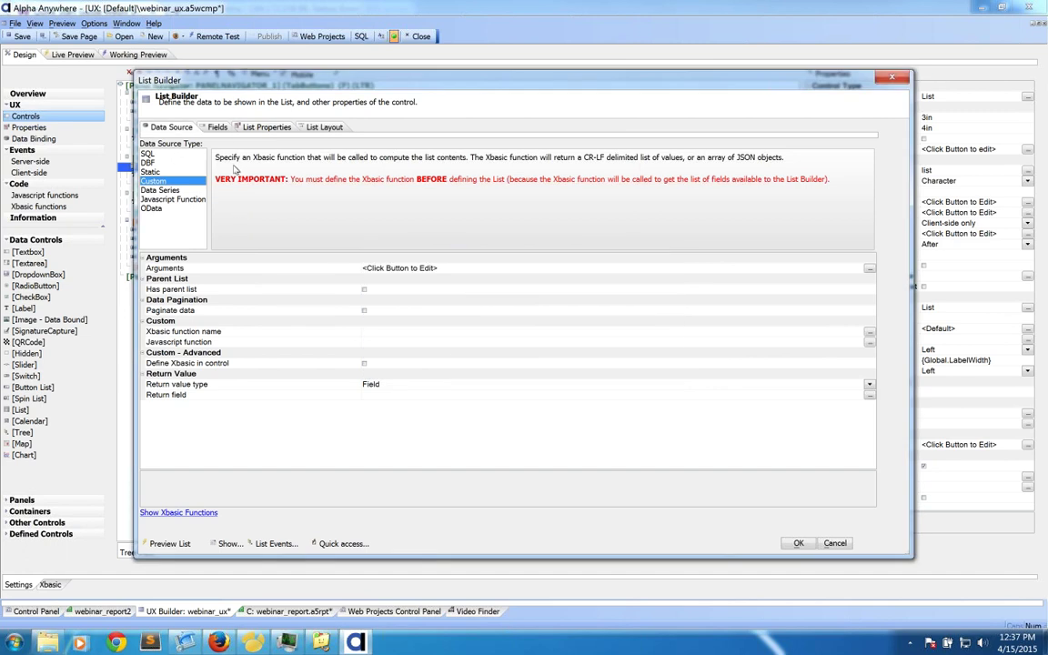
# - Set the list's data source to SQL using the named connection string conn
pyautogui.click(185, 156)
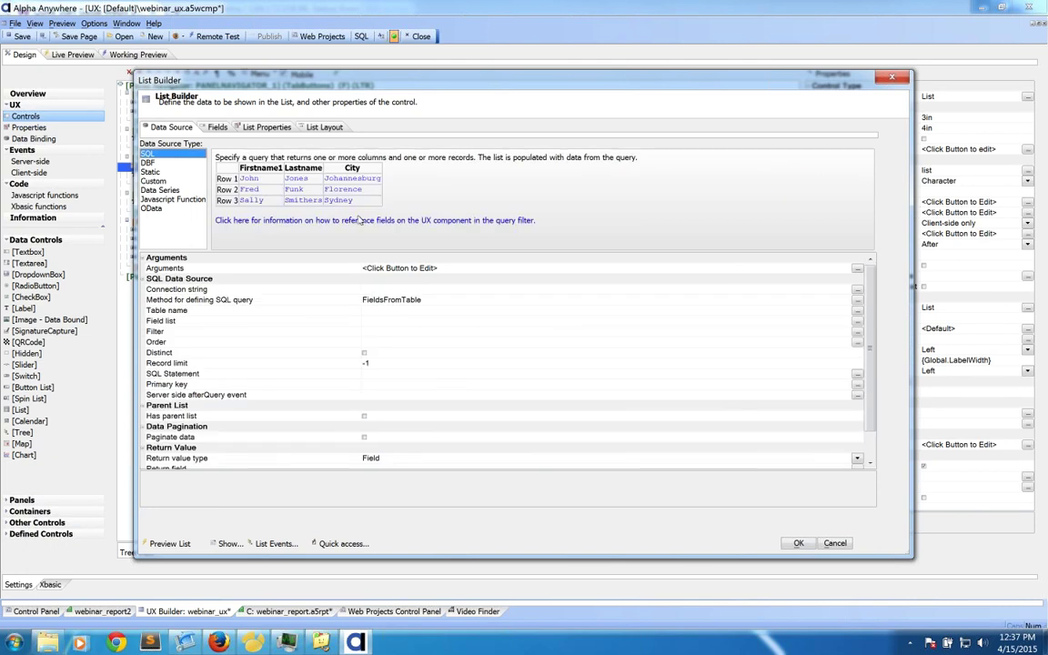
pyautogui.doubleClick(349, 291)
pyautogui.click(578, 257)
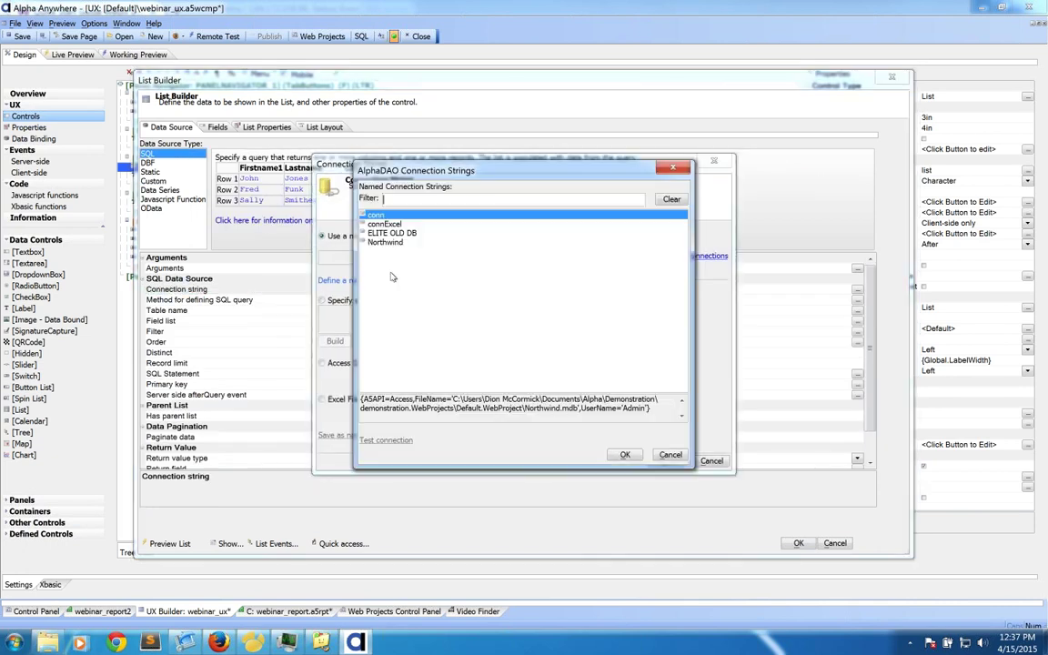
pyautogui.doubleClick(387, 216)
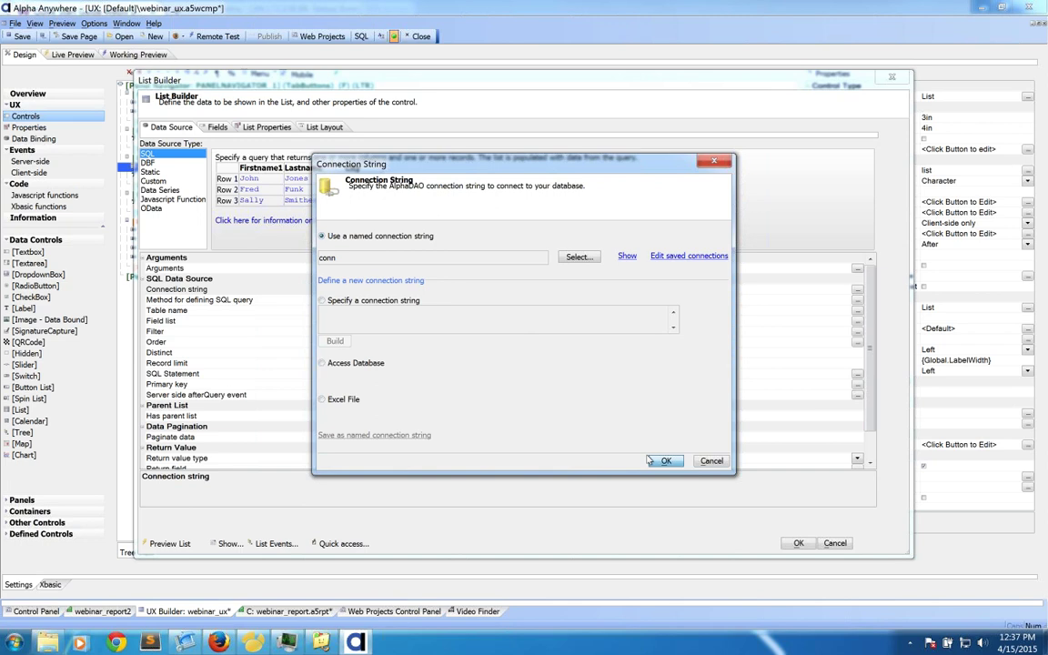
pyautogui.click(654, 462)
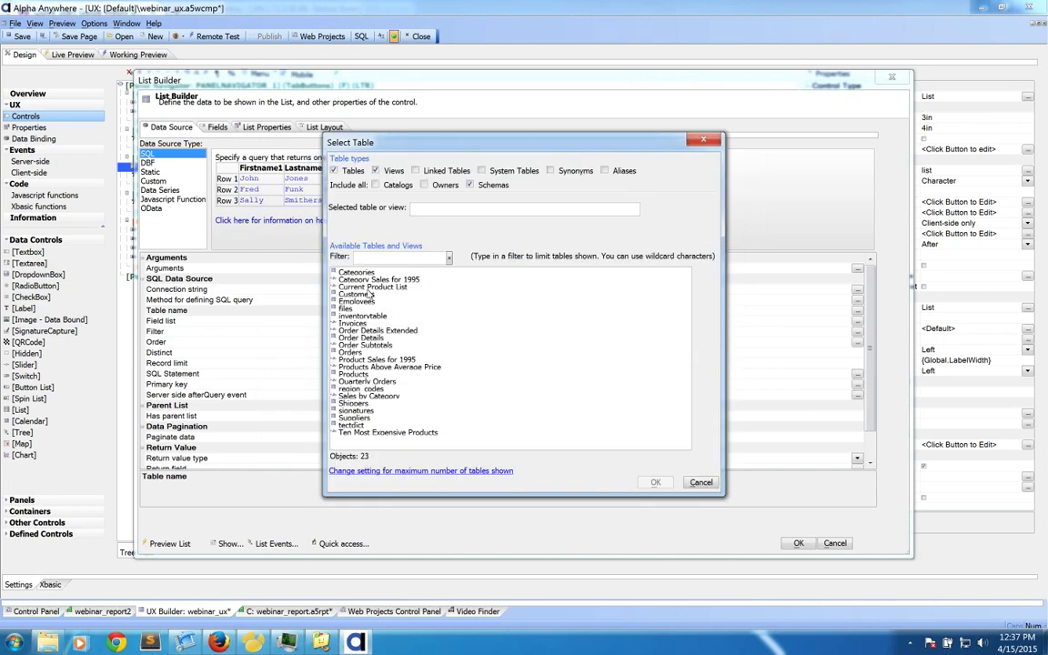
# - Base the list's query on the Customers table with the fields CompanyName, ContactName and Phone
pyautogui.doubleClick(368, 294)
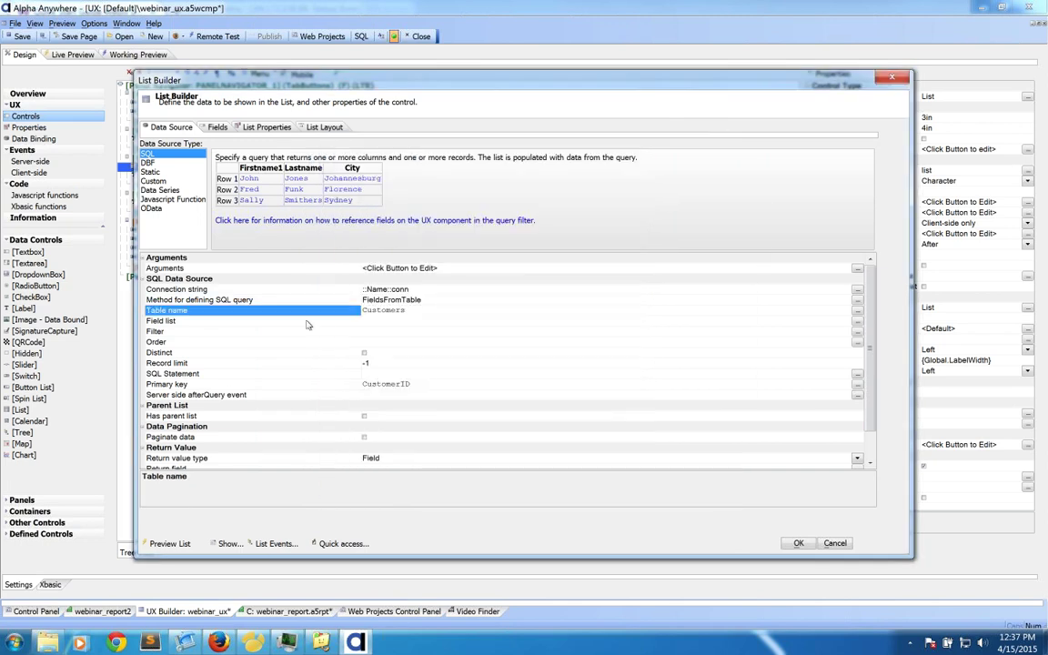
pyautogui.click(363, 264)
pyautogui.click(363, 276)
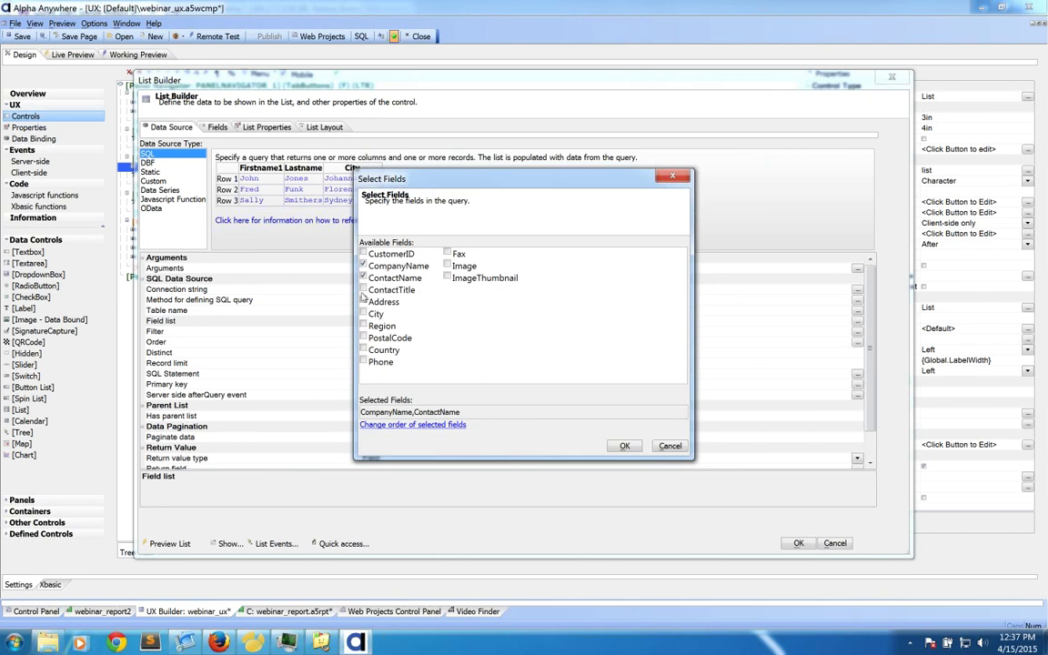
pyautogui.click(363, 362)
pyautogui.click(624, 445)
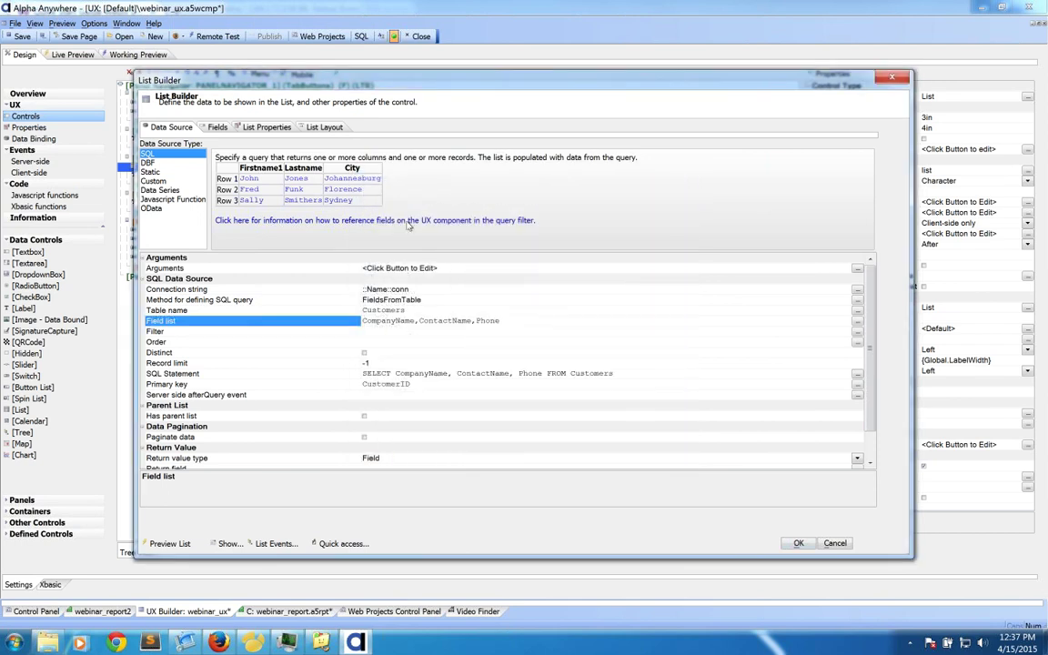
# - Add CompanyName, ContactName and Phone as columns in the list layout and accept the list definition
pyautogui.click(314, 128)
pyautogui.click(277, 153)
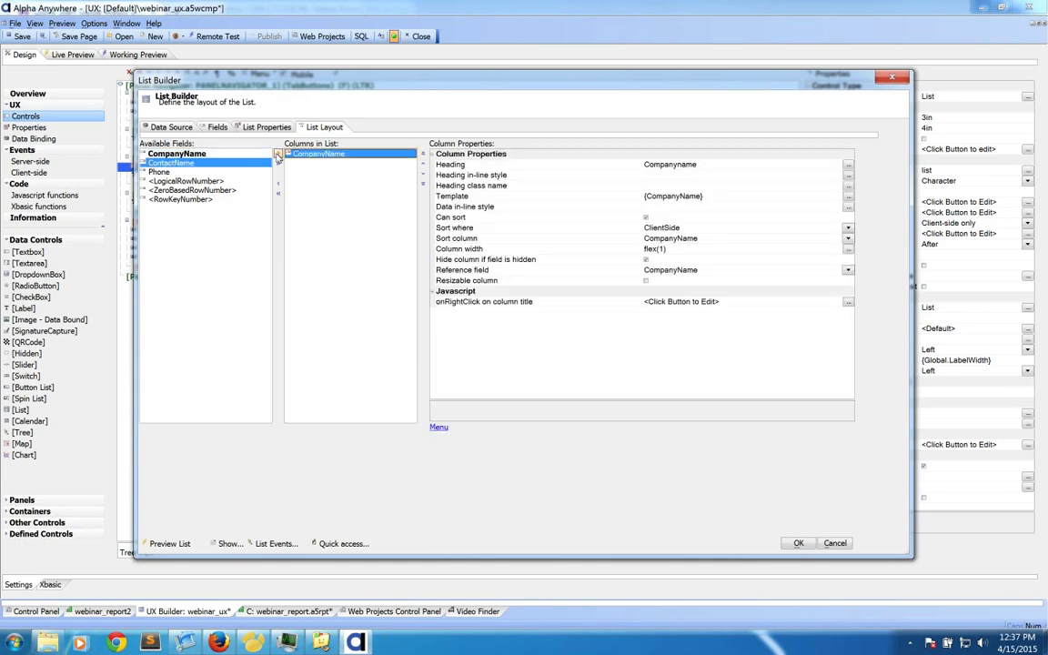
pyautogui.click(278, 153)
pyautogui.click(277, 153)
pyautogui.click(798, 544)
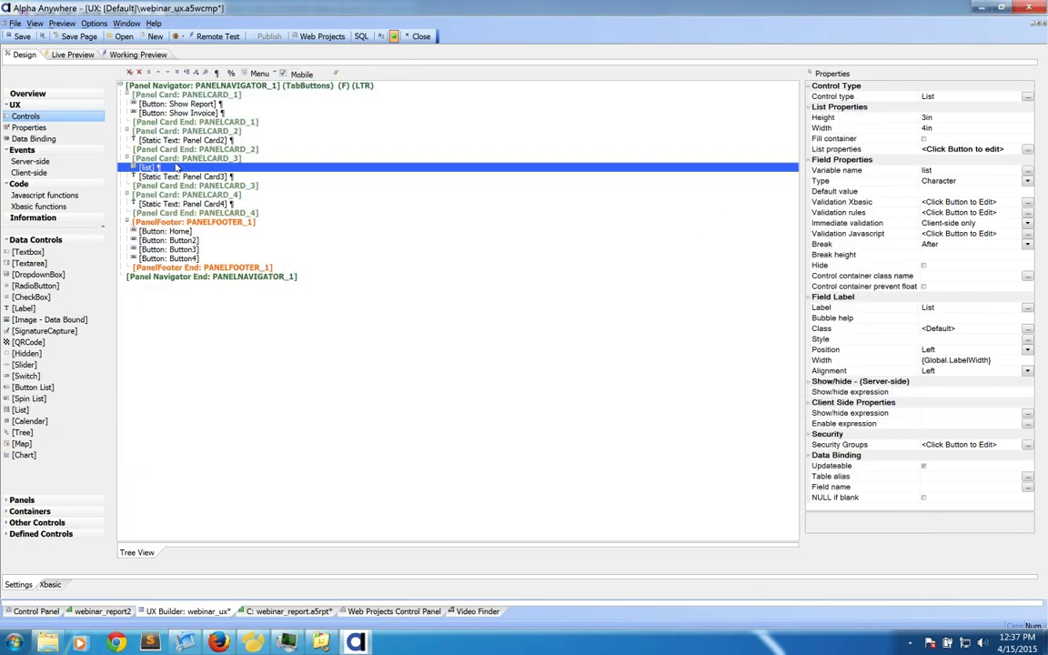
# - Delete the Panel Card3 static text and make the list fill its container
pyautogui.click(164, 175)
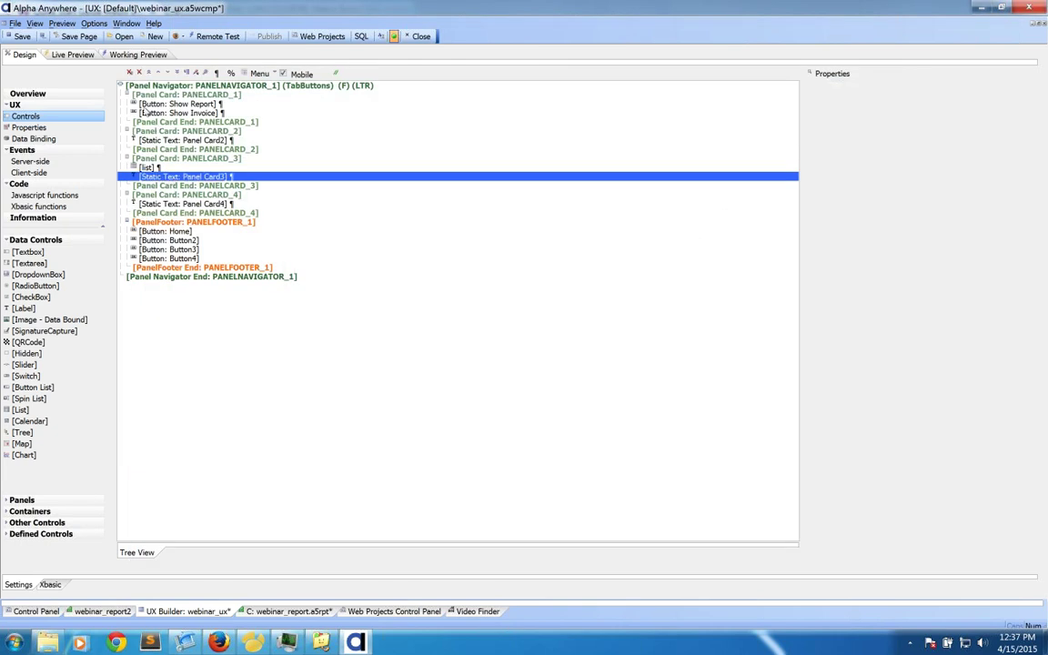
pyautogui.click(148, 168)
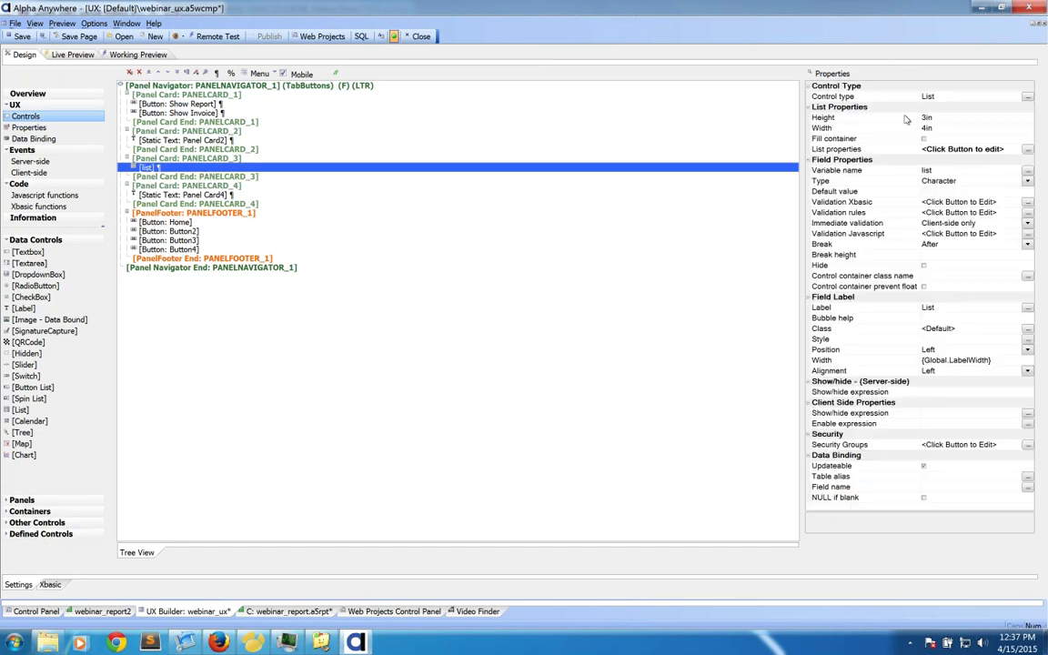
pyautogui.click(925, 139)
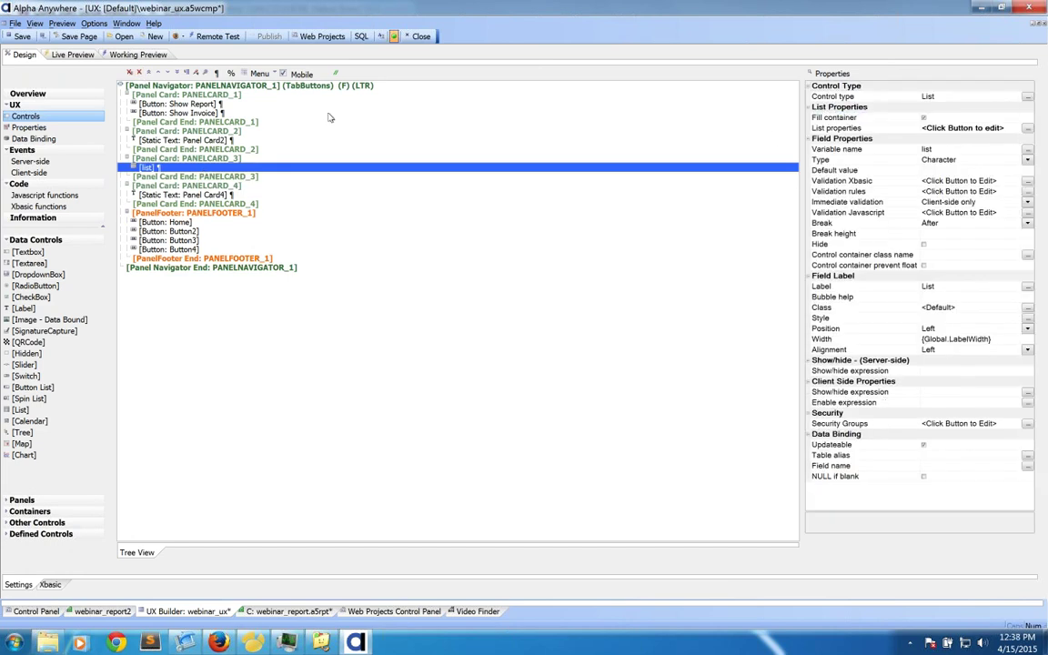
# - Run the working preview, browse the customer list on the third panel card, and return to the design
pyautogui.click(153, 54)
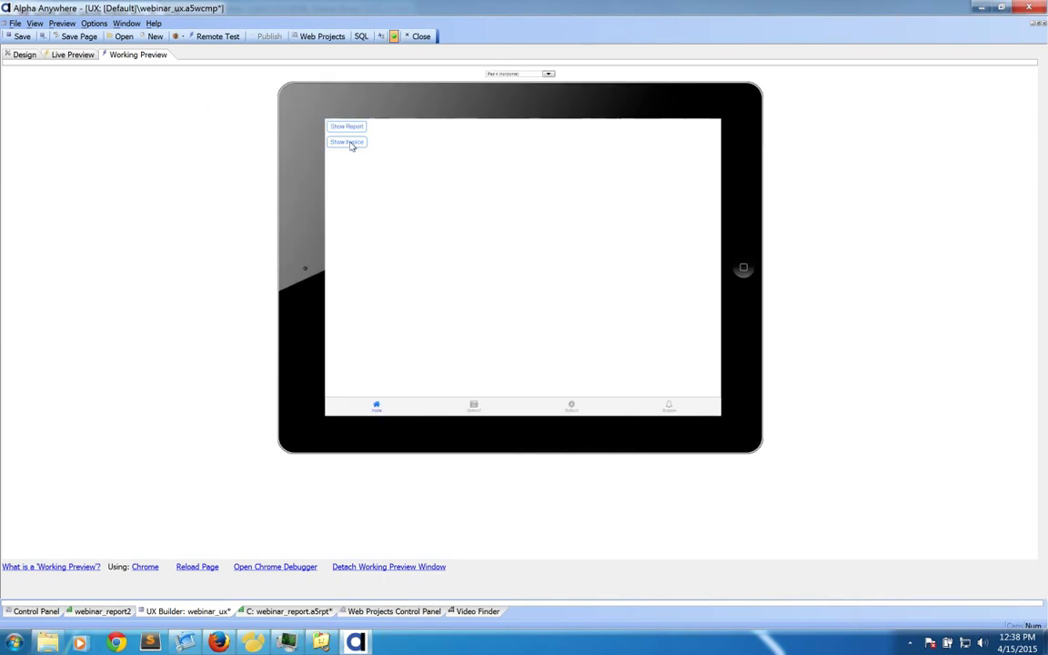
pyautogui.click(574, 407)
pyautogui.scroll(-3, 489, 196)
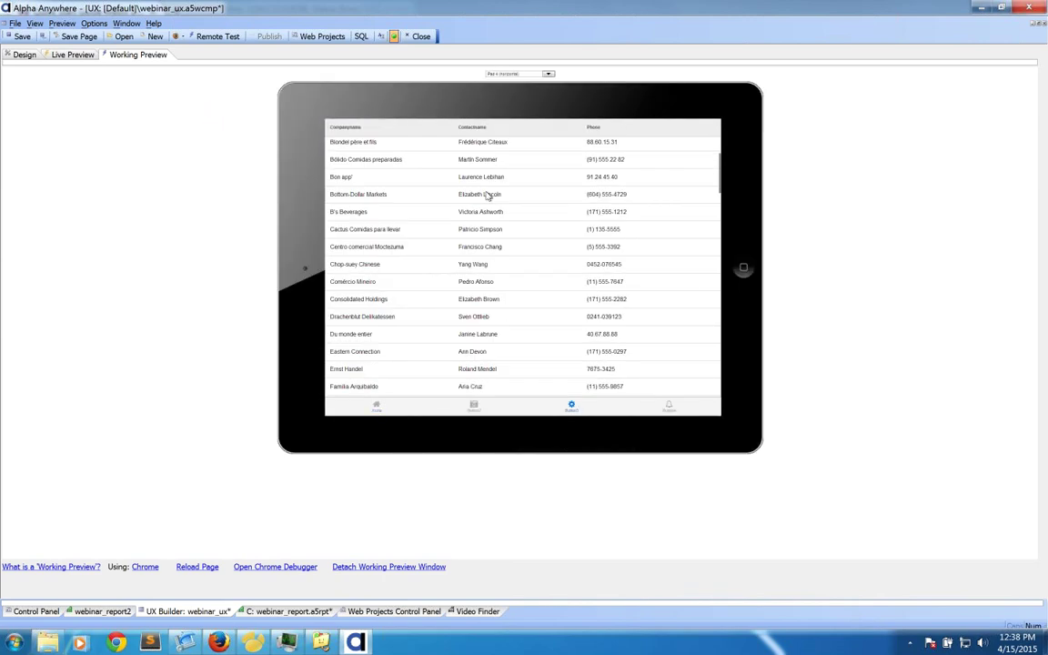
pyautogui.scroll(-3, 494, 344)
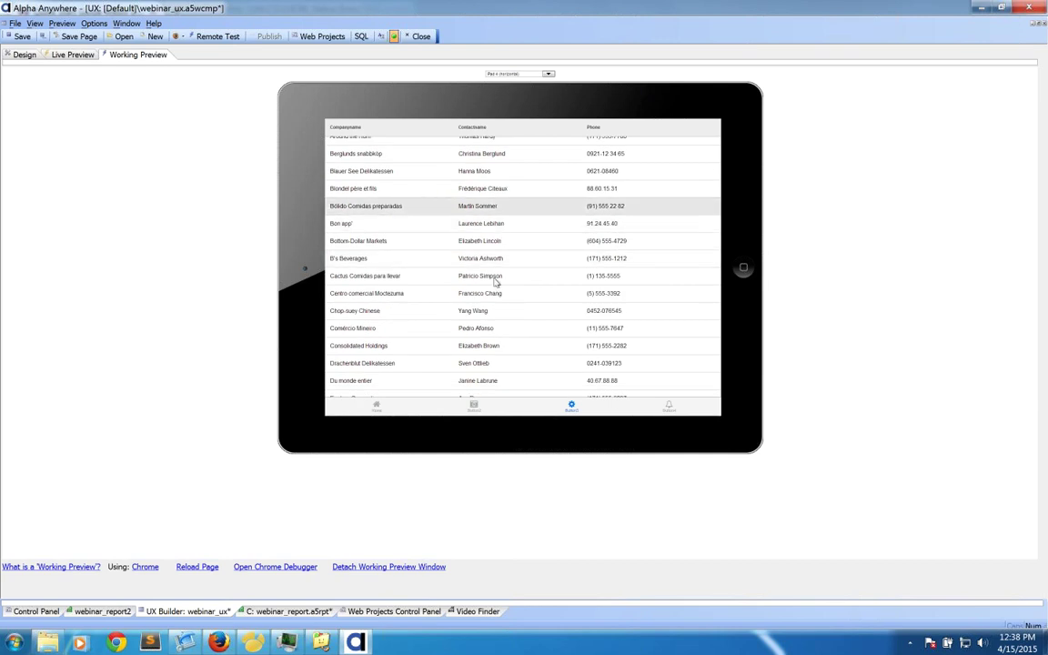
pyautogui.scroll(3, 391, 218)
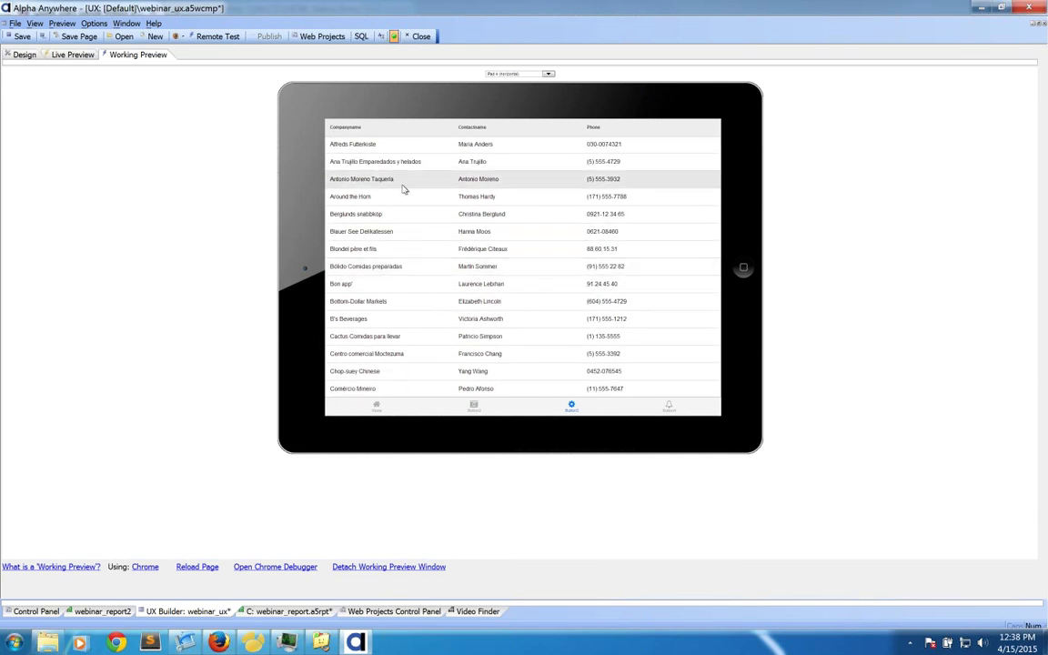
pyautogui.click(27, 55)
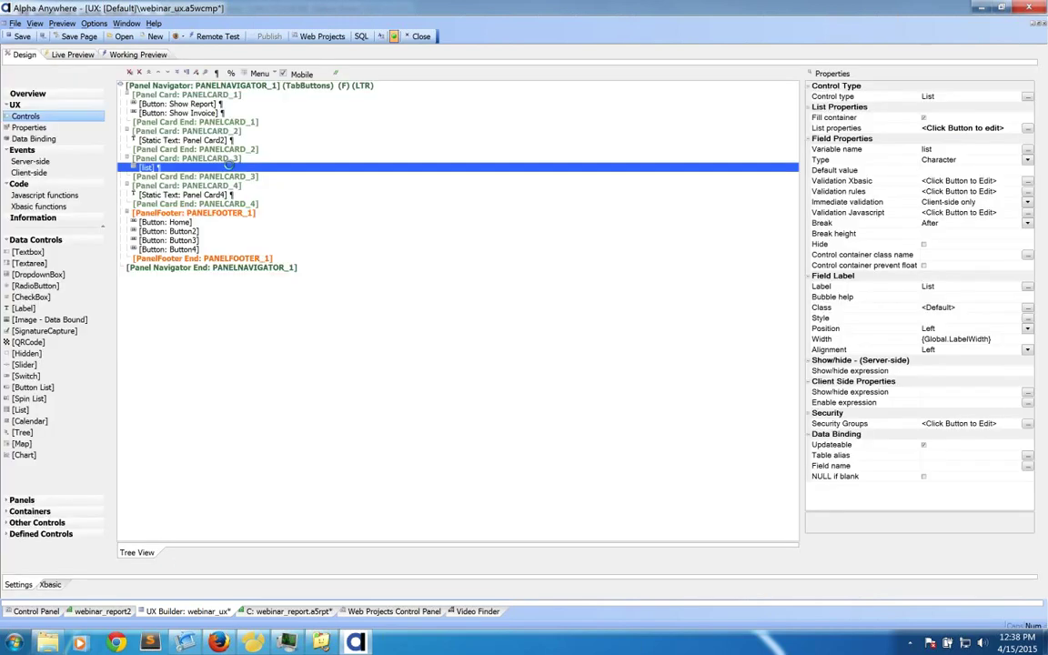
# - Open the list's OnClick event, look at its JavaScript action options, and cancel out of the list definition
pyautogui.doubleClick(228, 166)
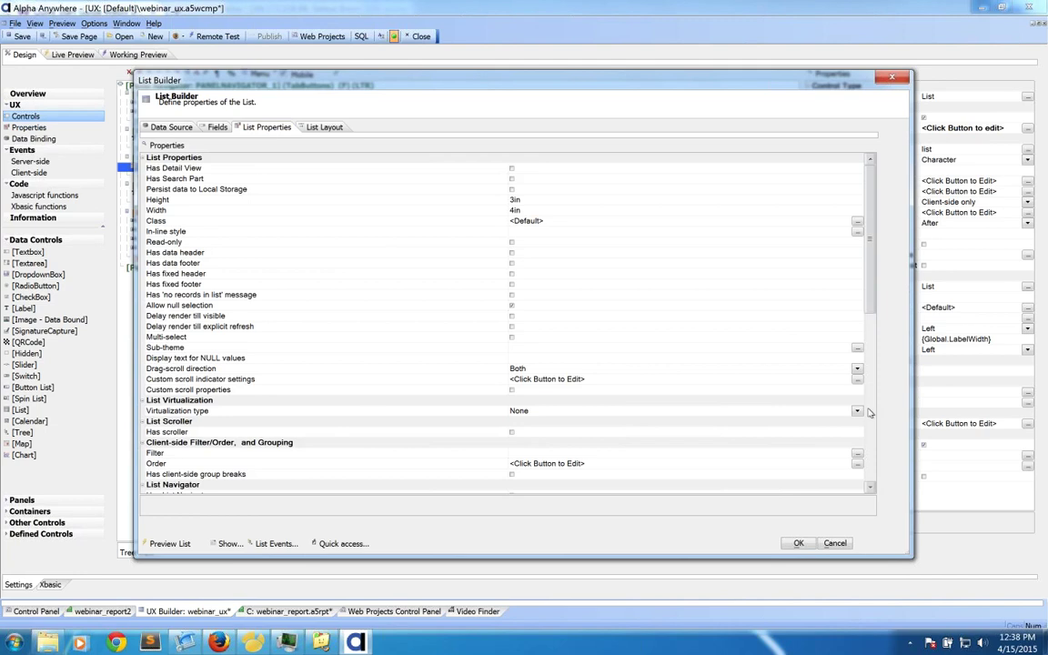
pyautogui.click(869, 412)
pyautogui.doubleClick(215, 464)
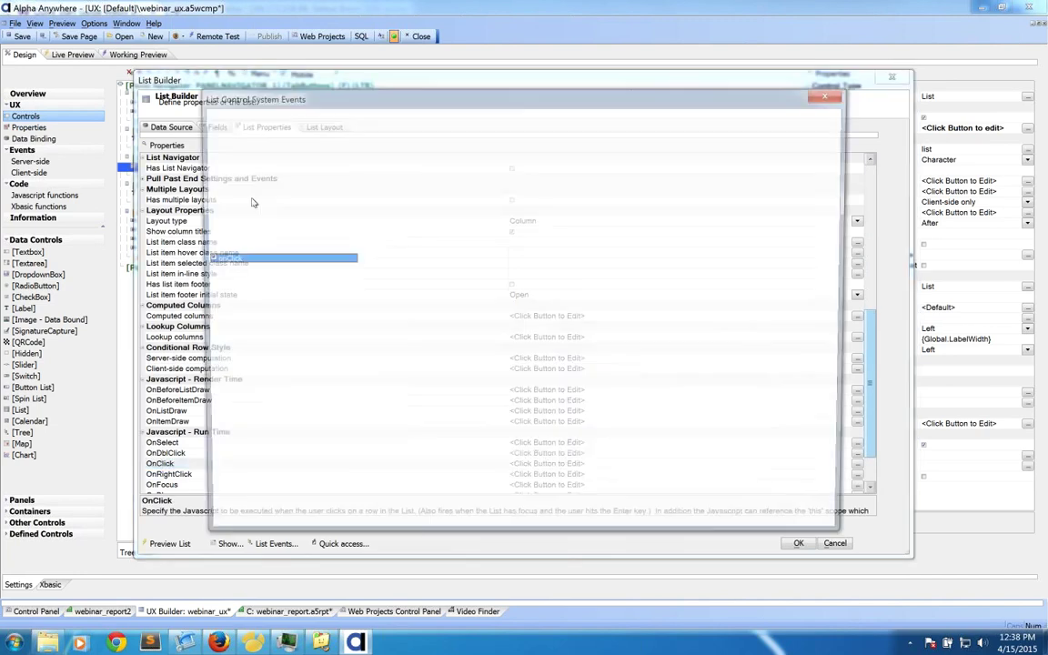
pyautogui.click(541, 128)
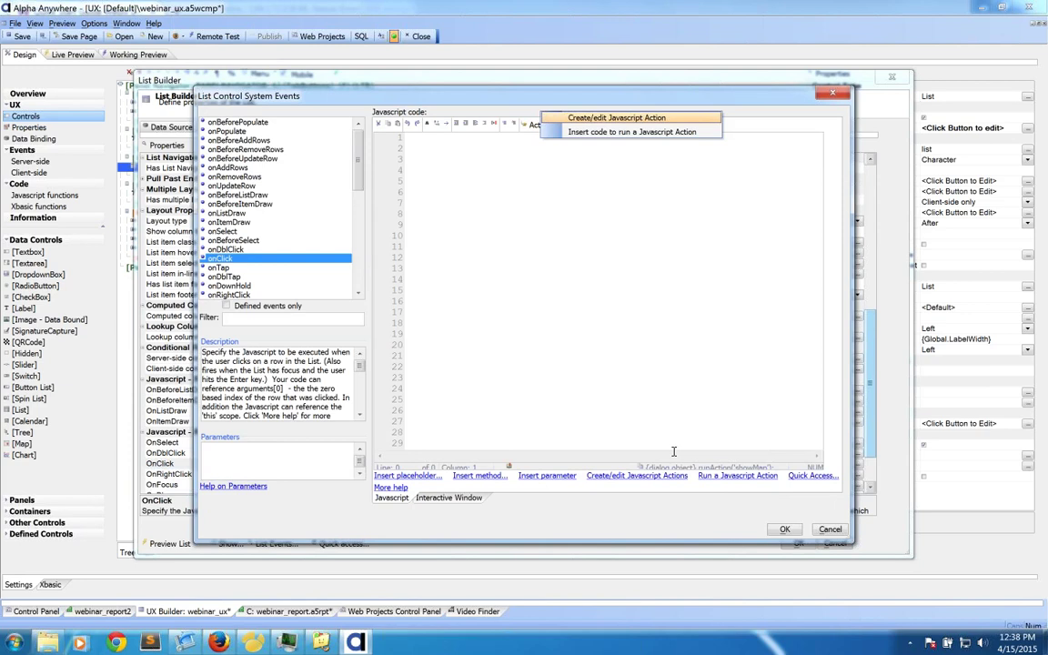
pyautogui.click(830, 530)
pyautogui.click(834, 543)
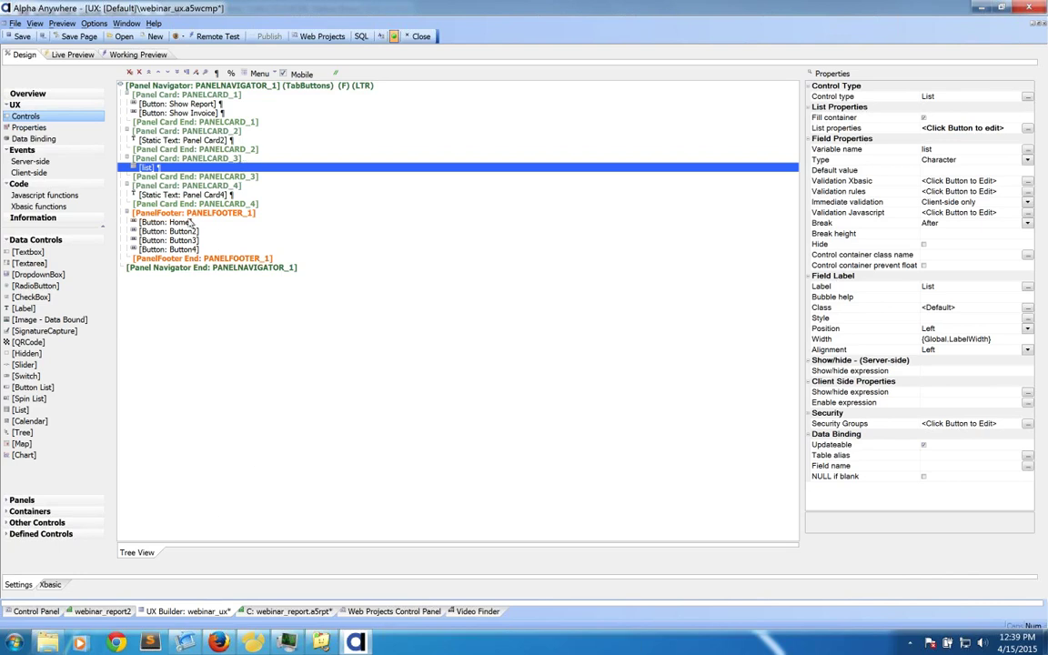
# - Review the webinar_report column settings, check the report in the webinar_ux working preview, and return to the component's design
pyautogui.click(278, 611)
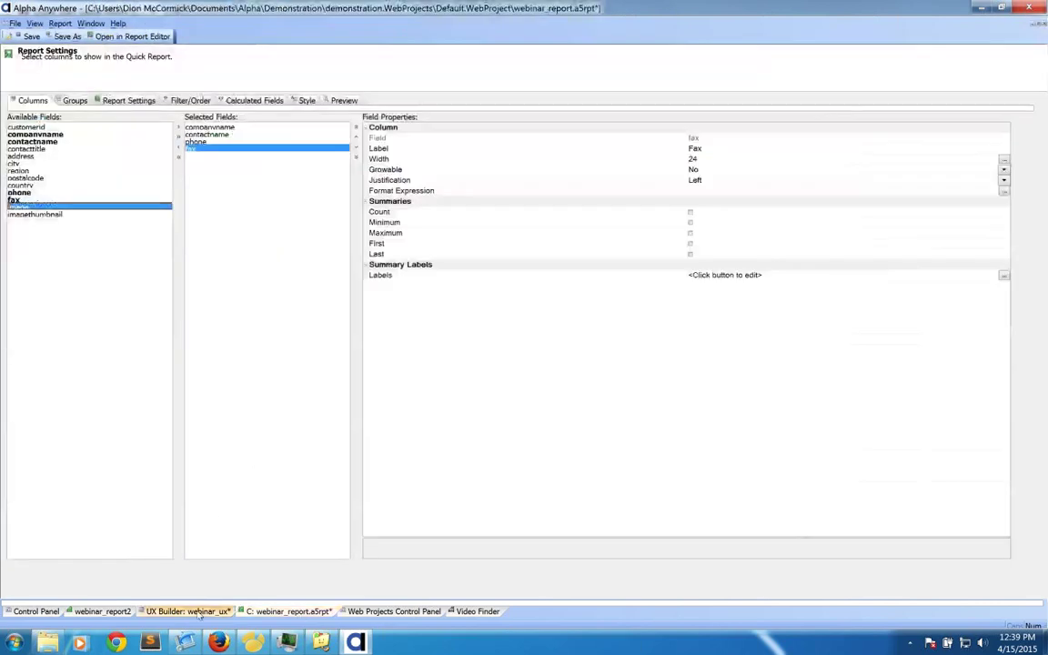
pyautogui.click(188, 611)
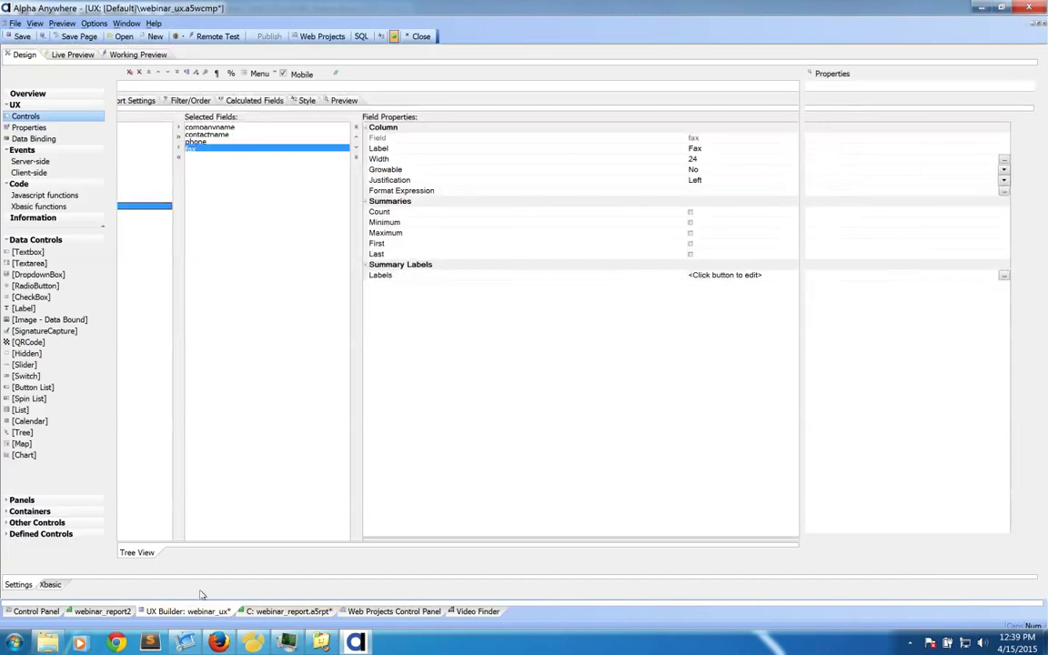
pyautogui.click(127, 54)
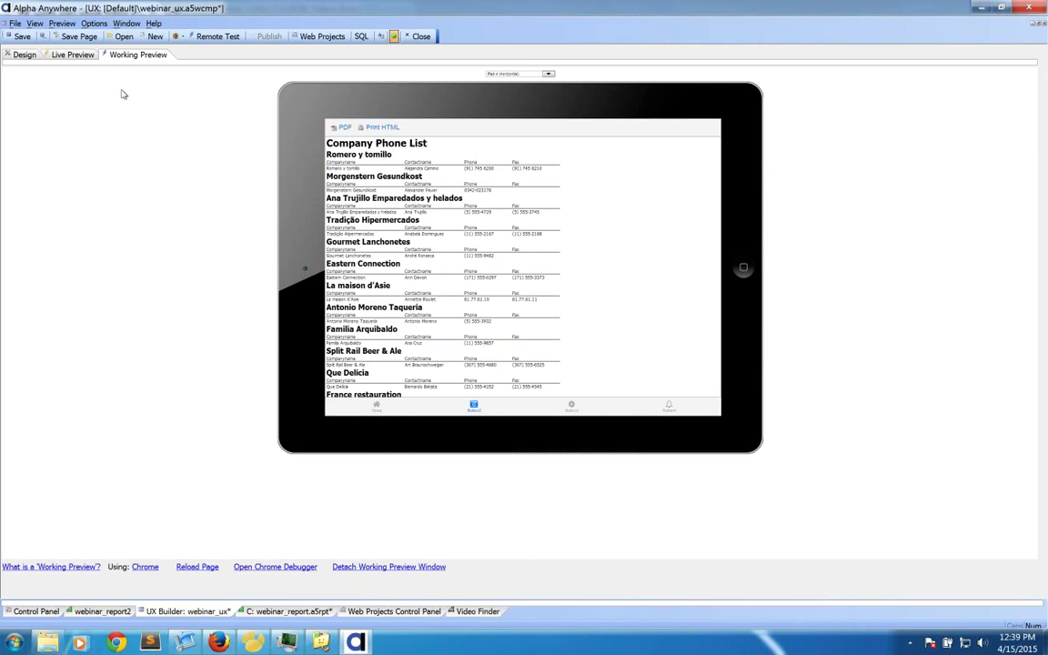
pyautogui.click(23, 54)
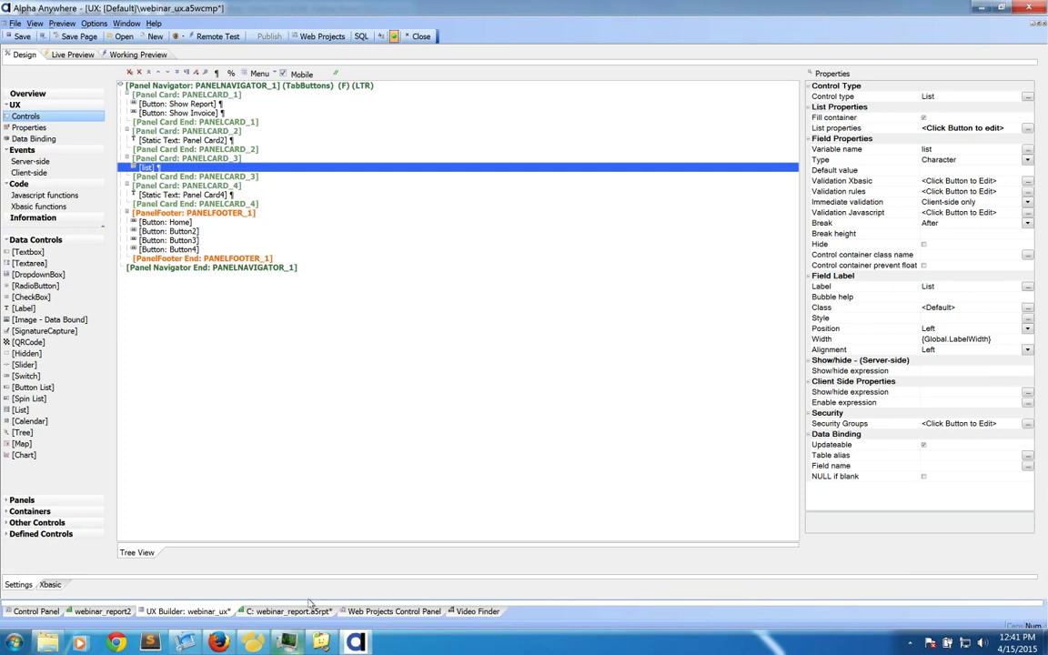
pyautogui.hotkey('ctrl', 'Up')
pyautogui.click(518, 71)
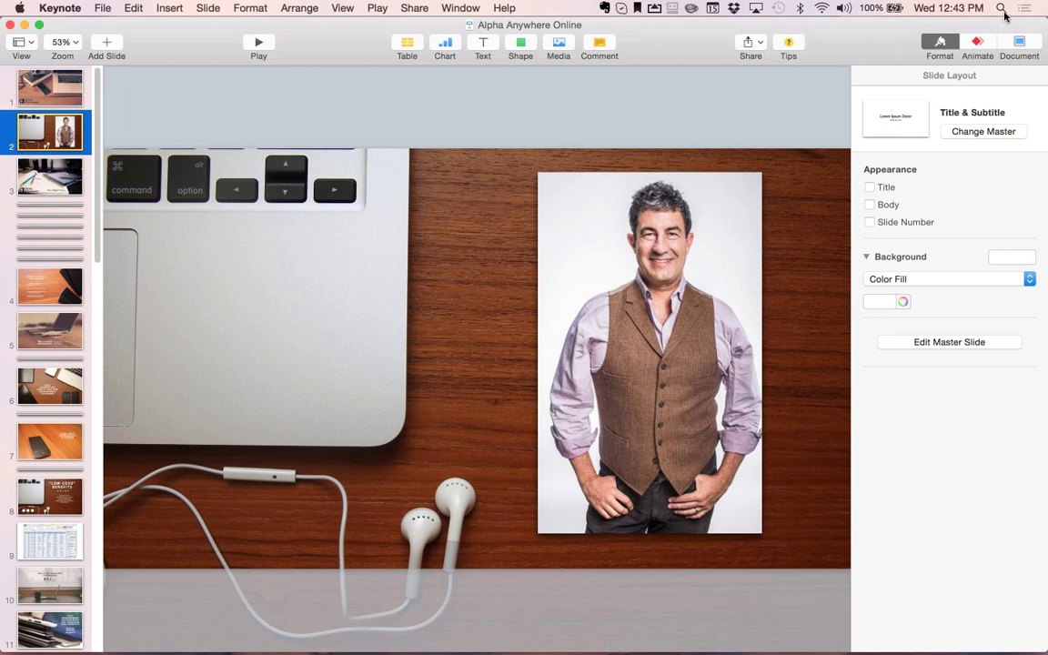
pyautogui.moveTo(2, 652)
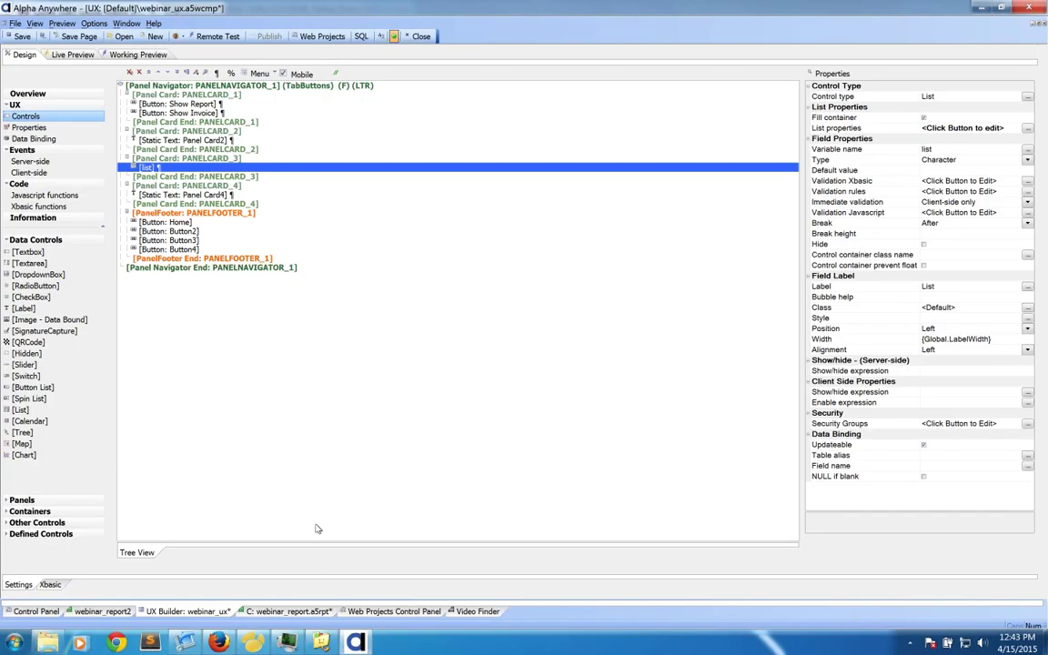
# - Start a new project report in the Web Projects Control Panel using Quick Report with a SQL data source
pyautogui.click(262, 612)
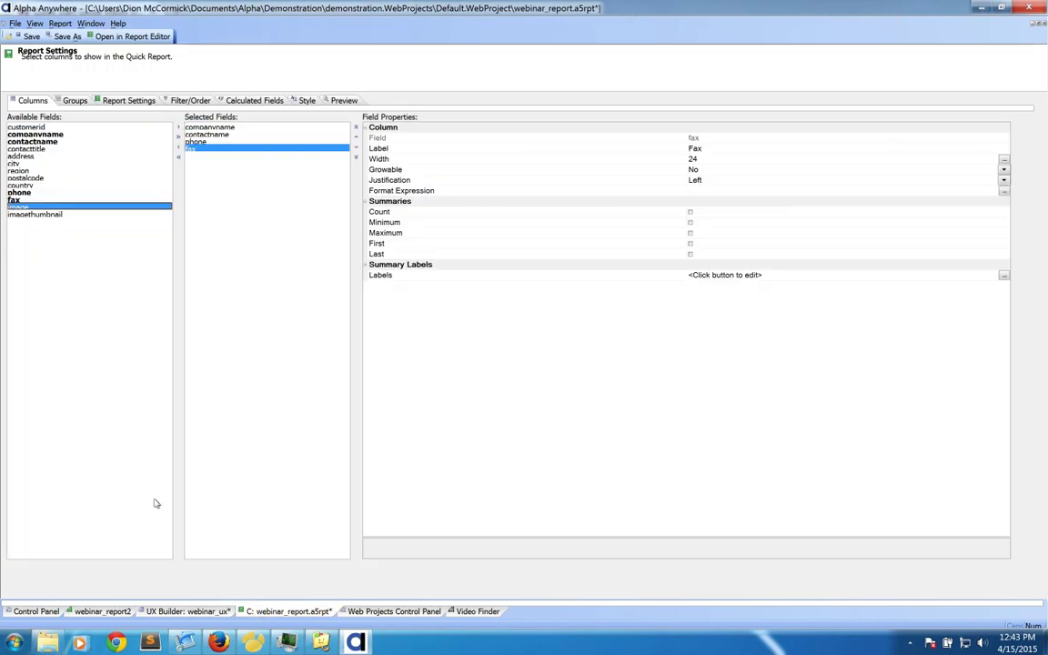
pyautogui.click(103, 612)
pyautogui.click(394, 611)
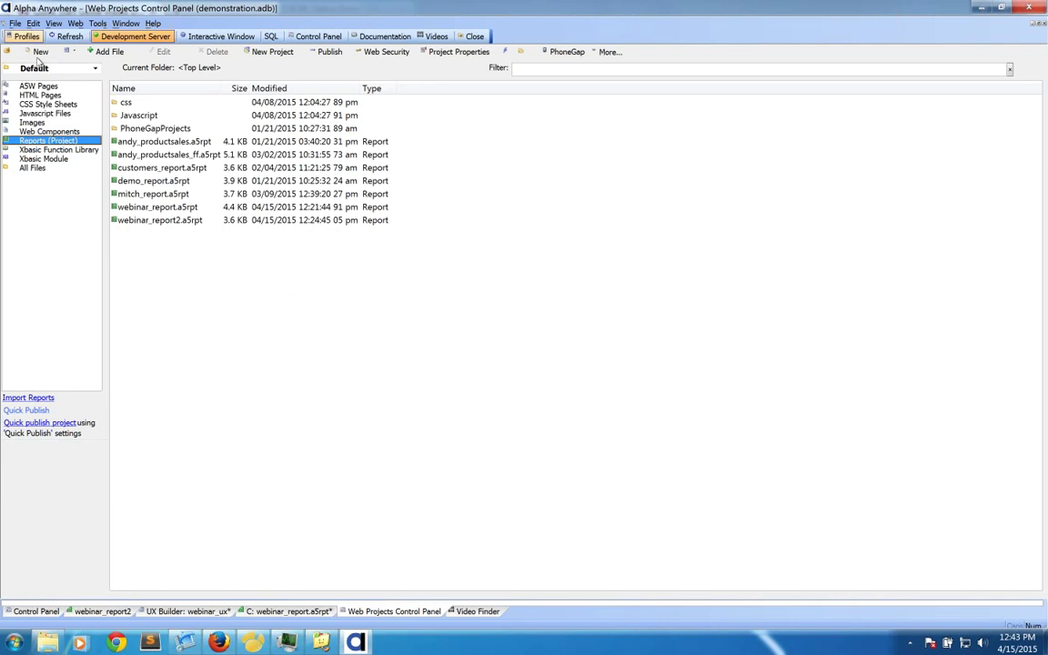
pyautogui.click(38, 53)
pyautogui.click(136, 67)
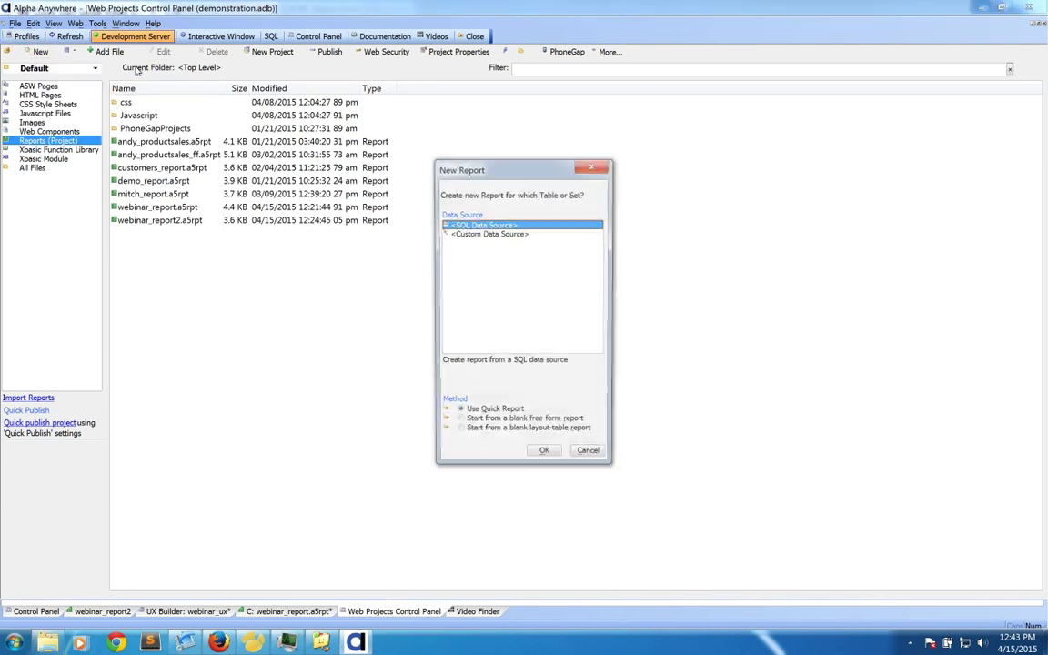
pyautogui.doubleClick(508, 228)
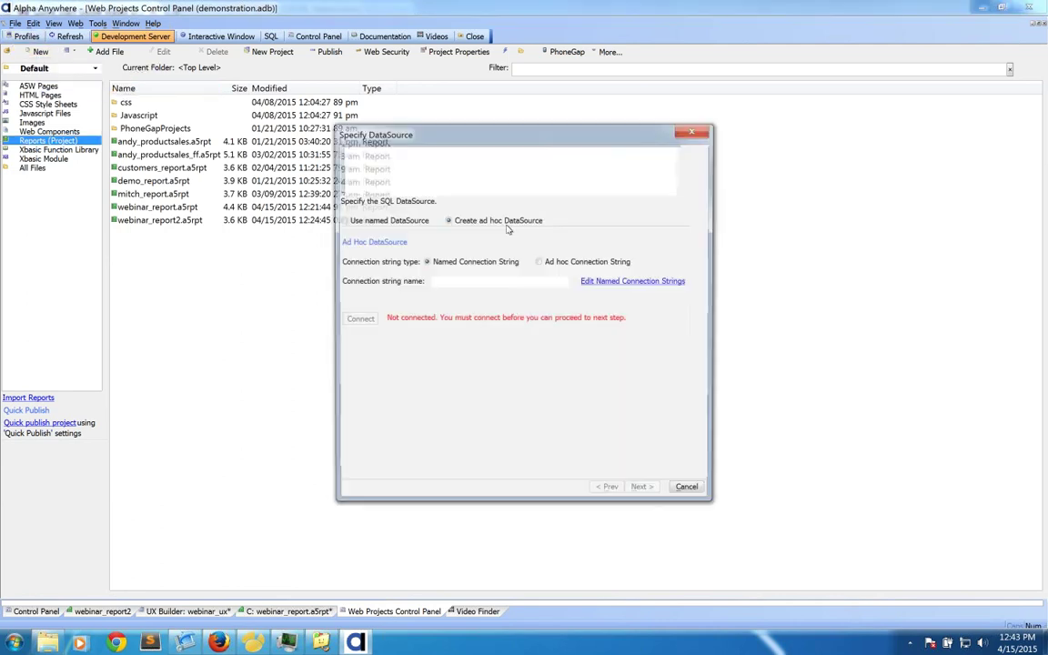
# - Connect the report's data source through the named connection string conn and choose the Orders table
pyautogui.click(472, 286)
pyautogui.click(455, 292)
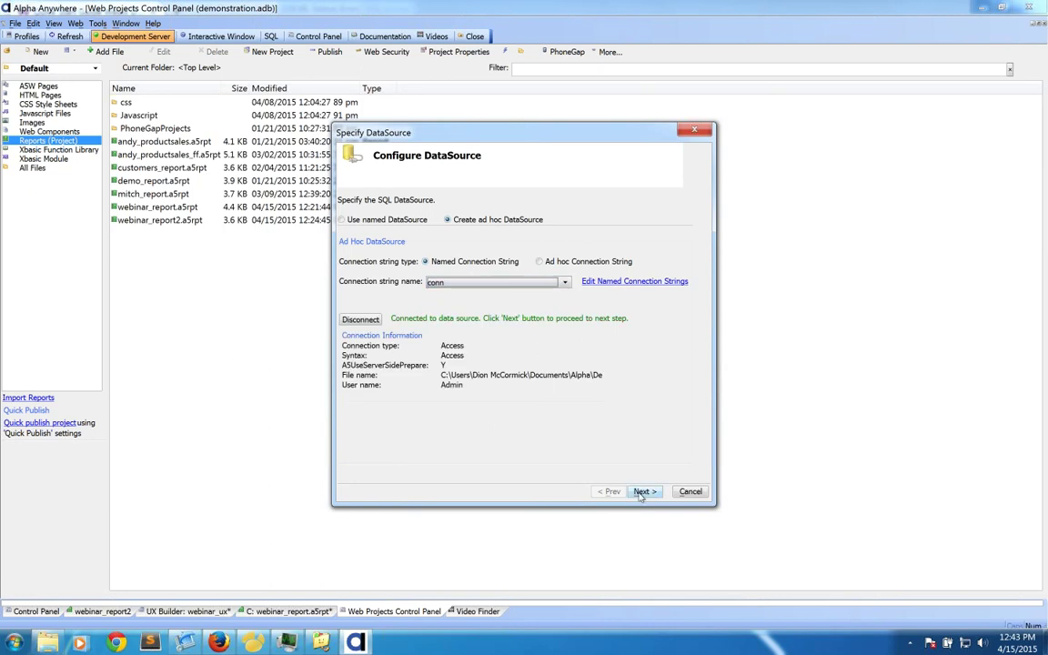
pyautogui.click(644, 491)
pyautogui.click(384, 239)
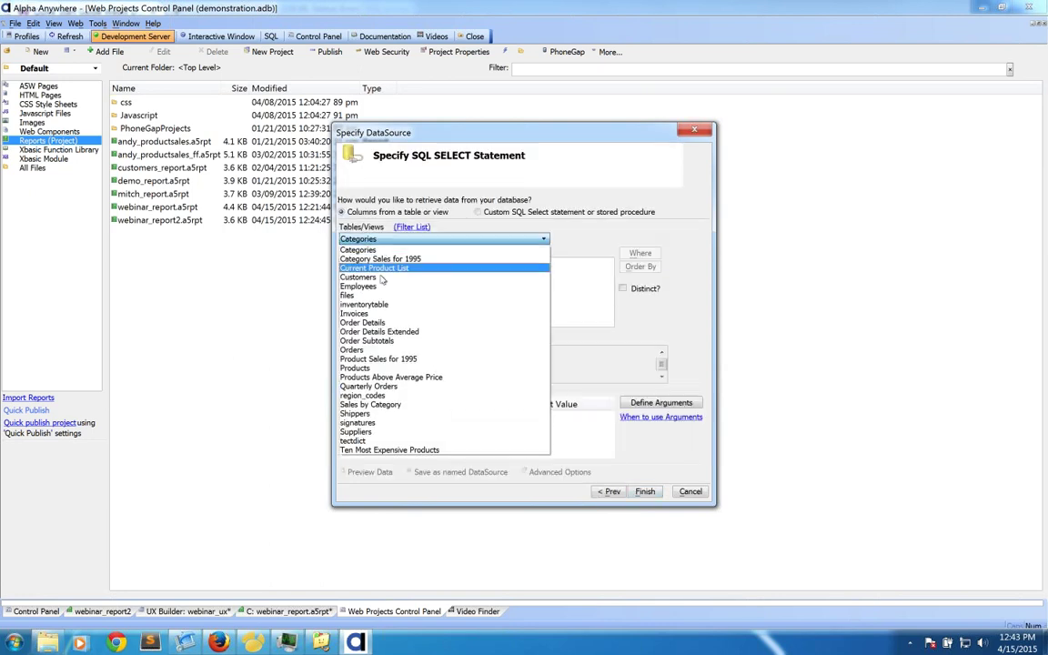
pyautogui.click(382, 350)
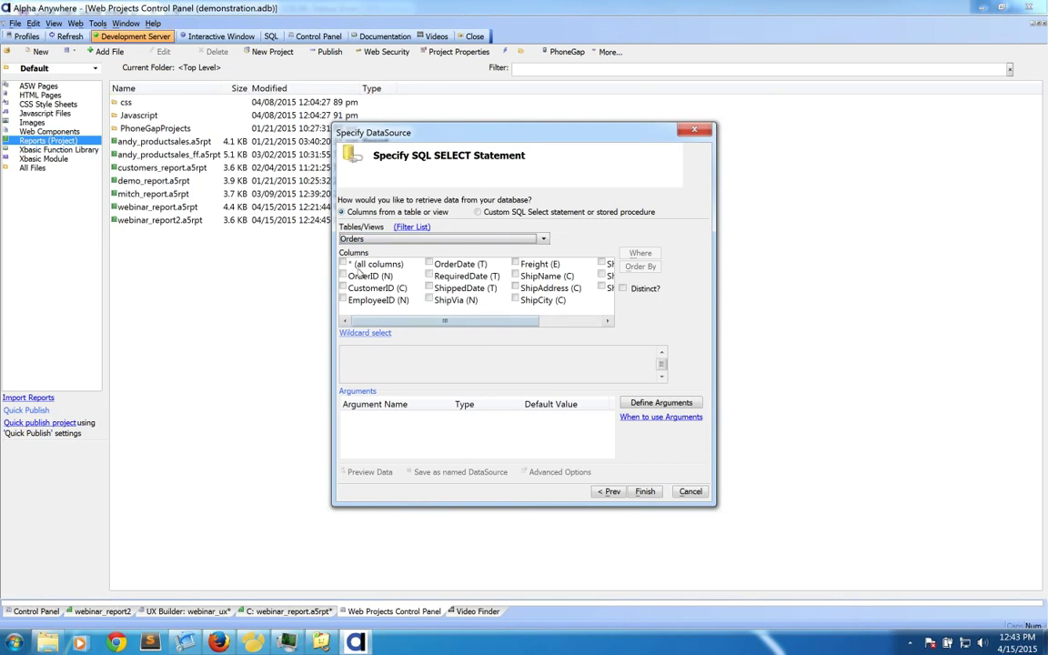
# - Include the OrderDate, OrderID, CustomerID, EmployeeID, RequiredDate and ShippedDate columns in the Orders query
pyautogui.click(428, 264)
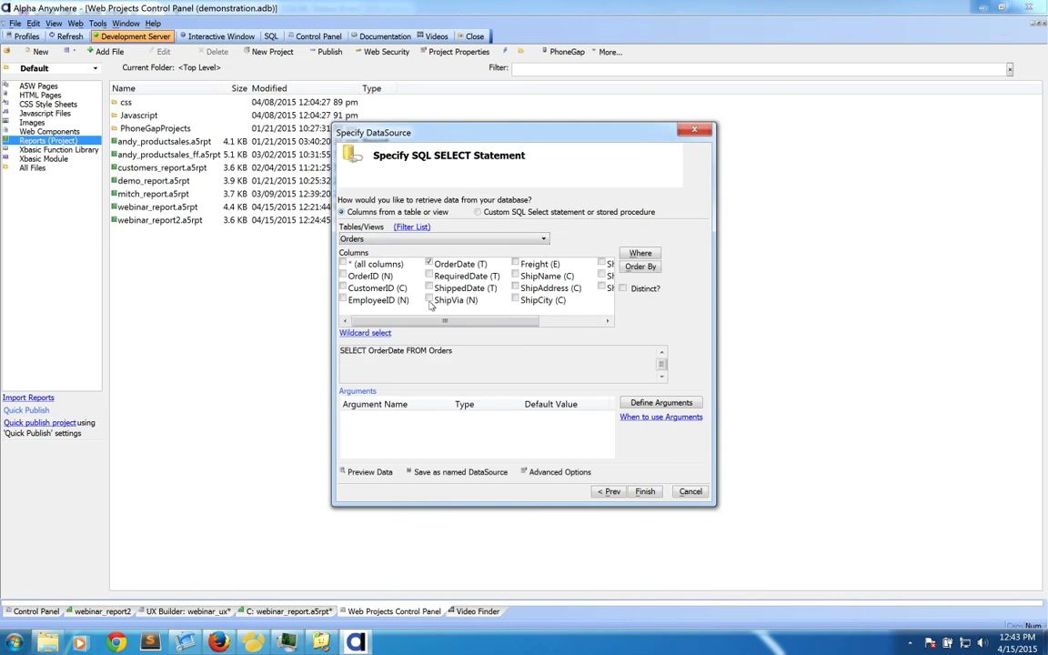
pyautogui.click(342, 276)
pyautogui.click(342, 287)
pyautogui.click(342, 299)
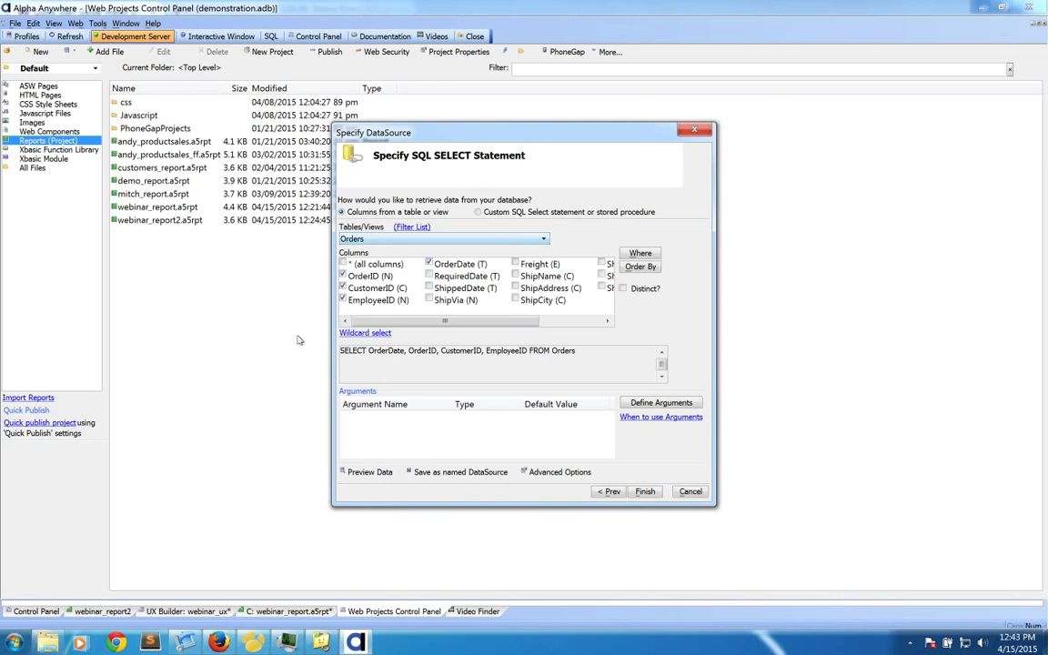
pyautogui.click(446, 275)
pyautogui.click(446, 287)
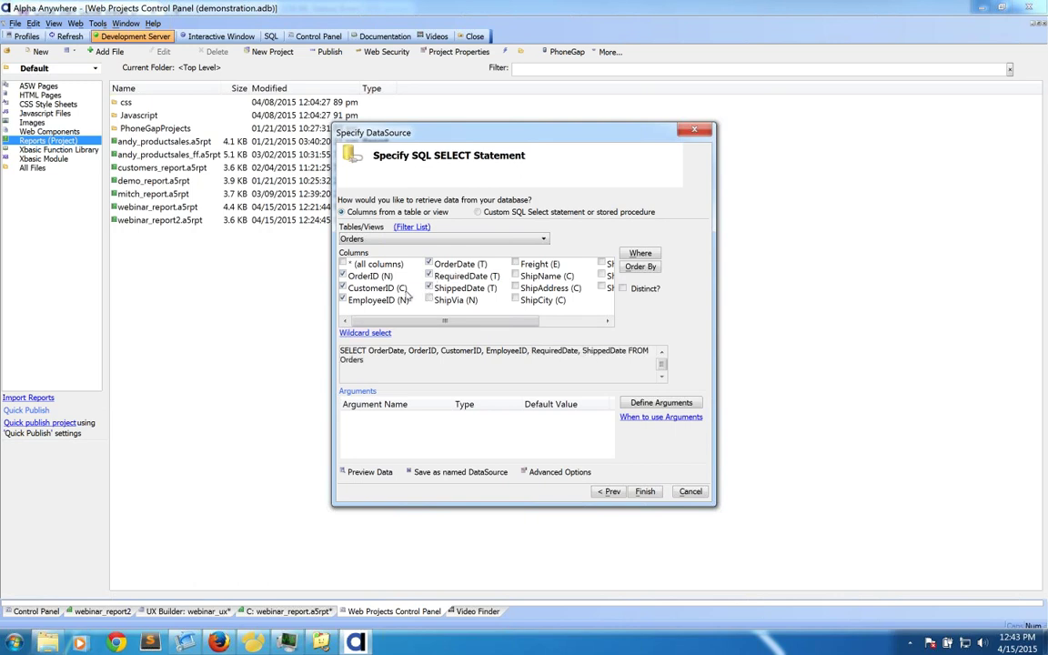
# - Try out a WHERE condition selecting orders whose OrderDate is after 1/1/2015, and discard the clause
pyautogui.click(639, 253)
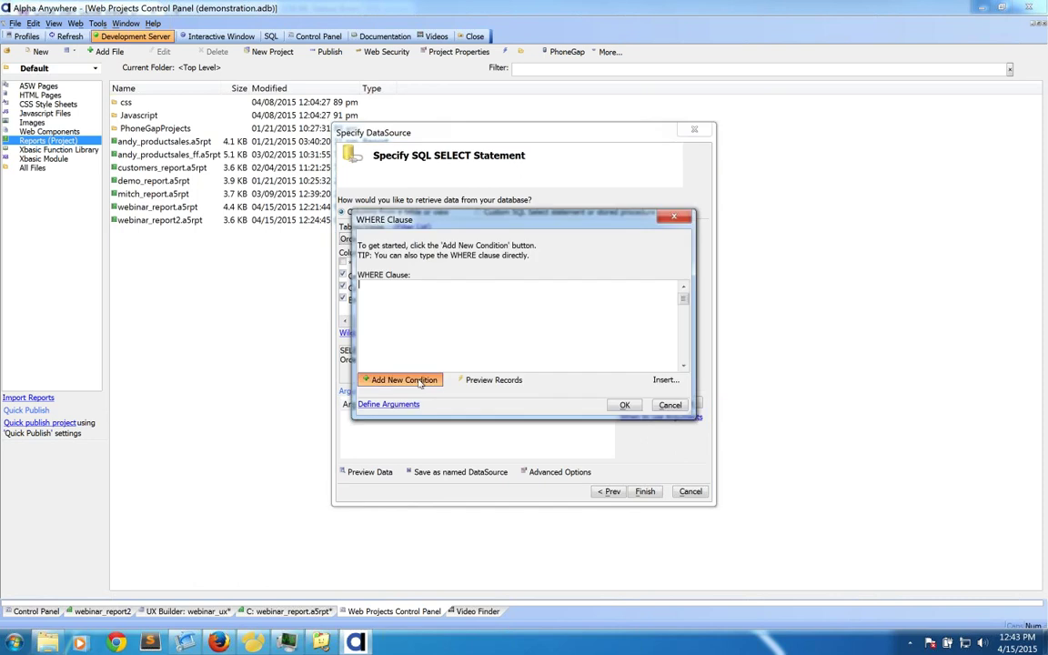
pyautogui.click(393, 377)
pyautogui.click(420, 260)
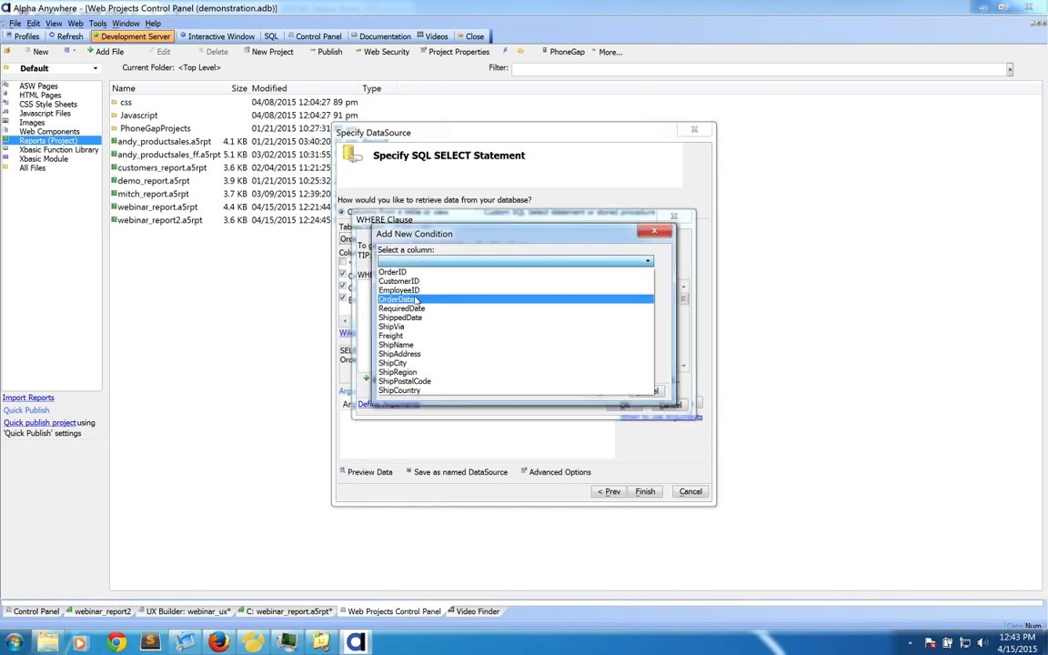
pyautogui.click(417, 296)
pyautogui.click(417, 295)
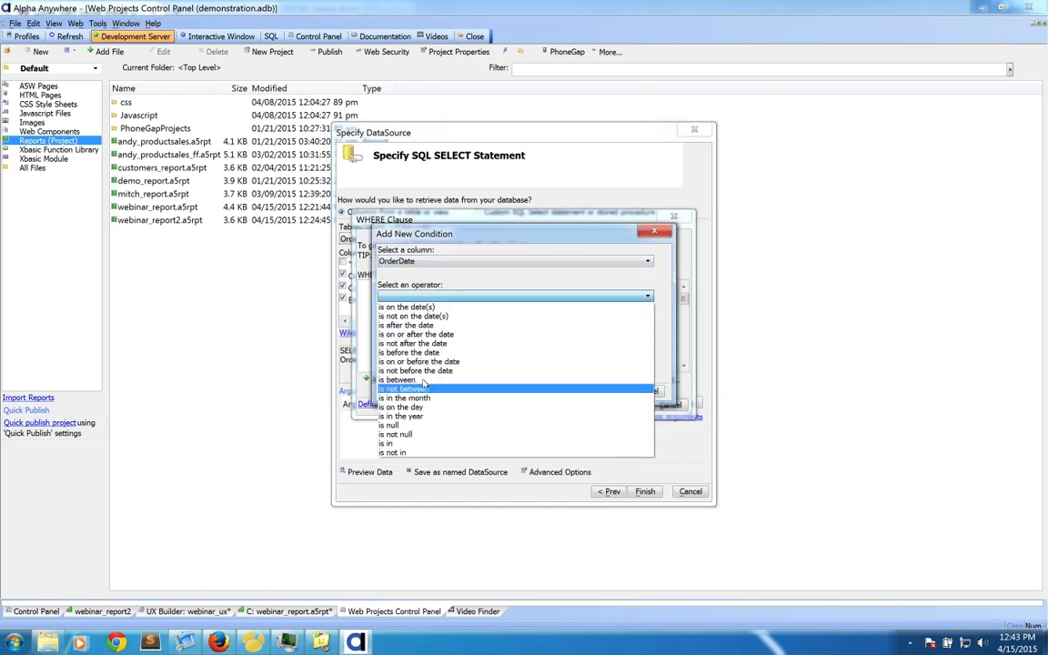
pyautogui.click(421, 326)
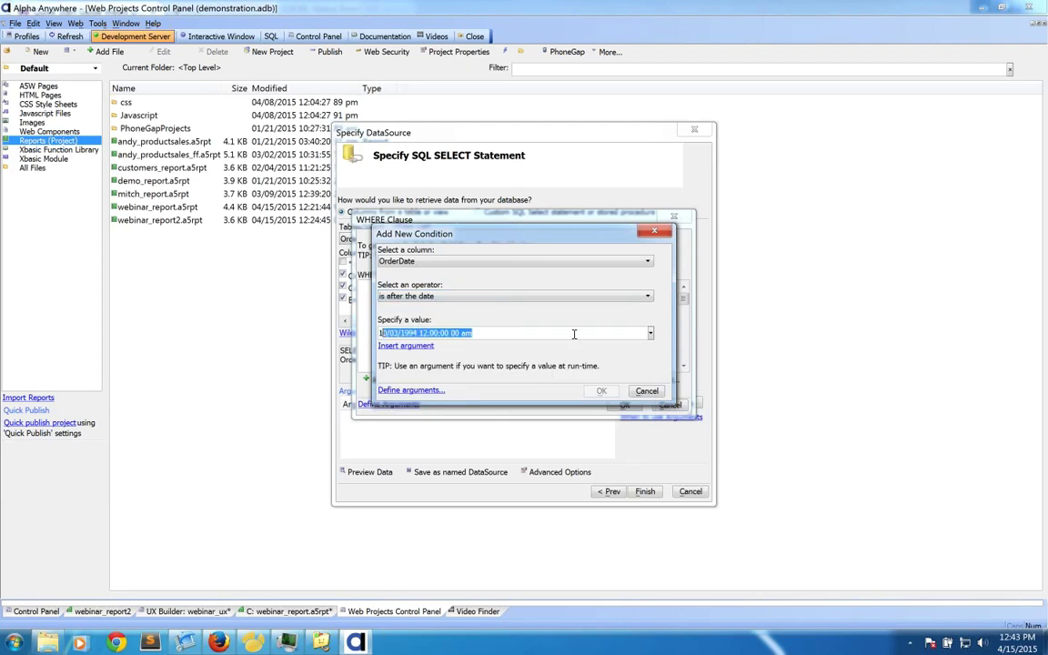
pyautogui.write('1/1/2015')
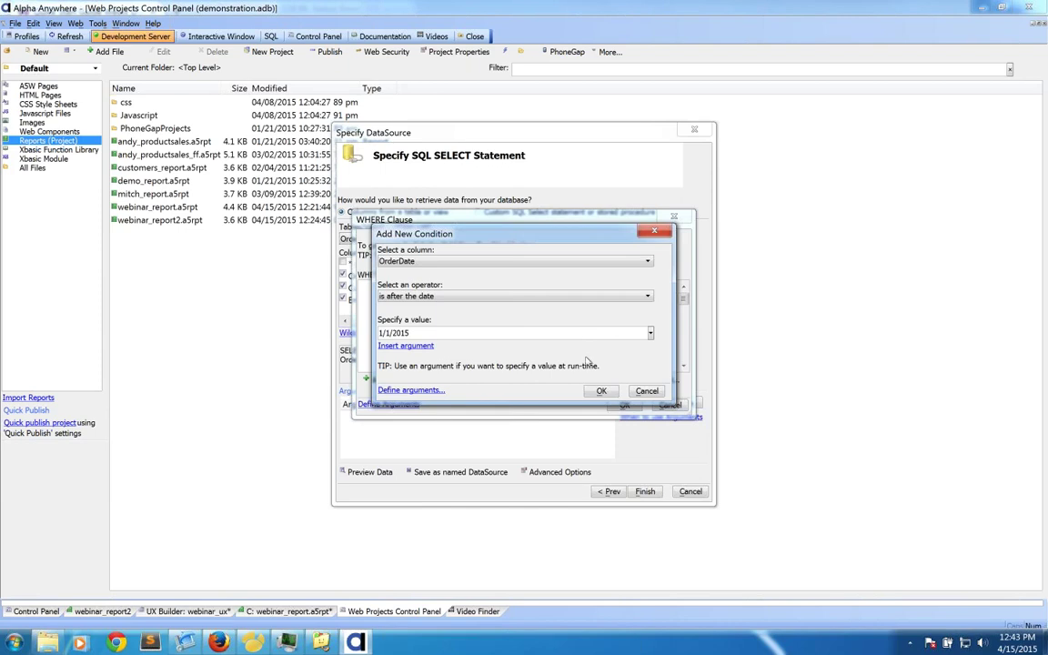
pyautogui.click(601, 390)
pyautogui.click(670, 406)
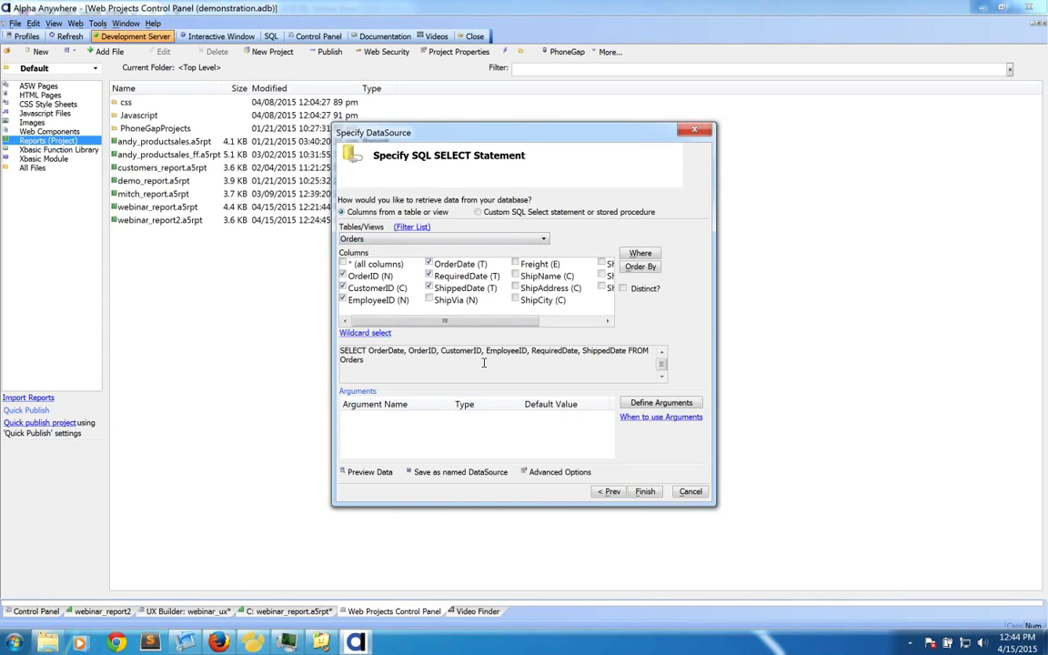
# - Define a query argument named start_date with the Date type
pyautogui.click(661, 402)
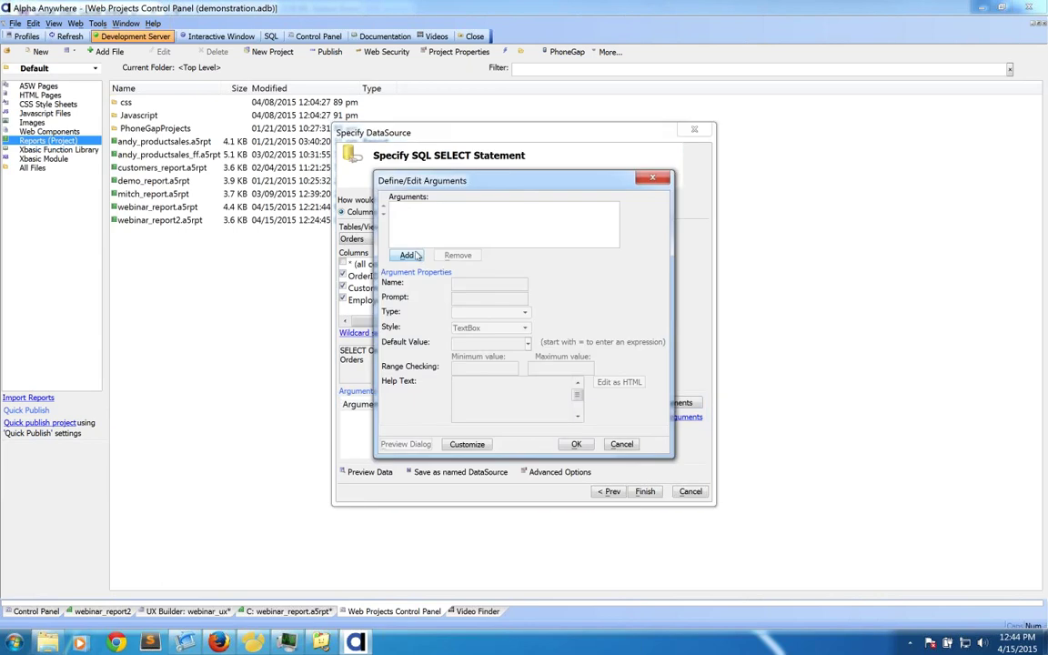
pyautogui.click(408, 256)
pyautogui.write('sta')
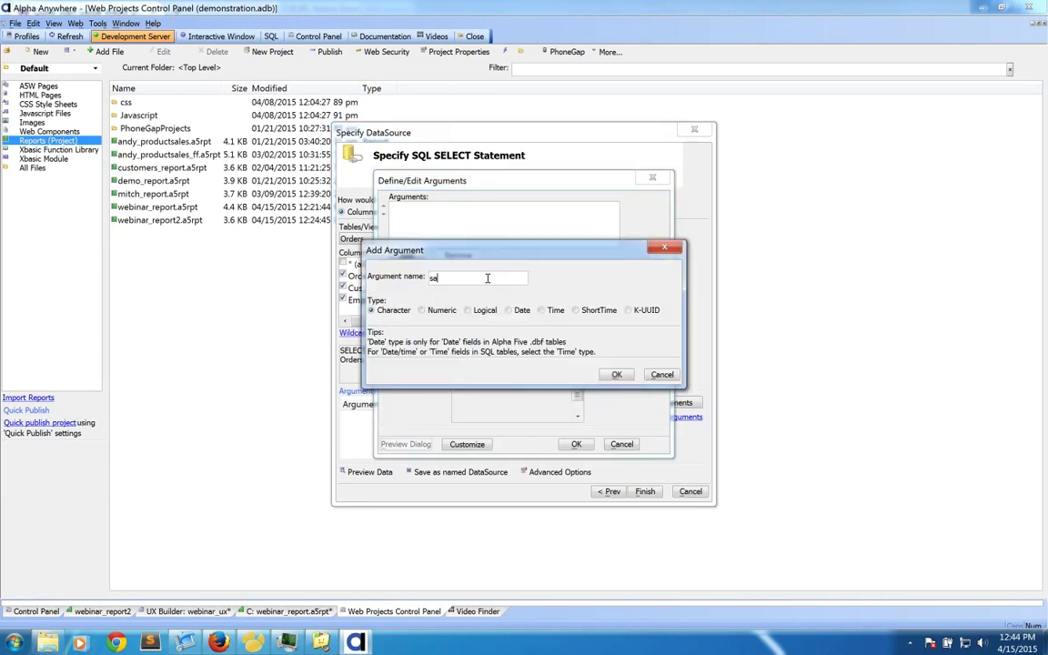
pyautogui.write('rt_Da')
pyautogui.press('BackSpace')
pyautogui.press('BackSpace')
pyautogui.write('date')
pyautogui.click(509, 310)
pyautogui.click(616, 374)
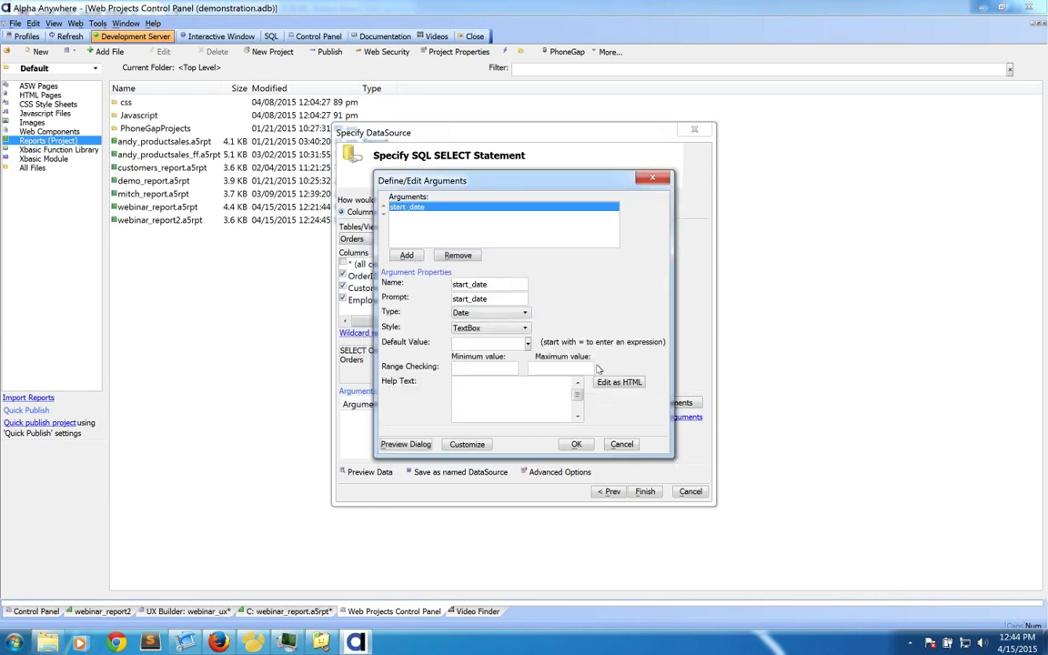
# - Add a second Date argument named end_date and accept the argument definitions
pyautogui.click(409, 256)
pyautogui.write('en')
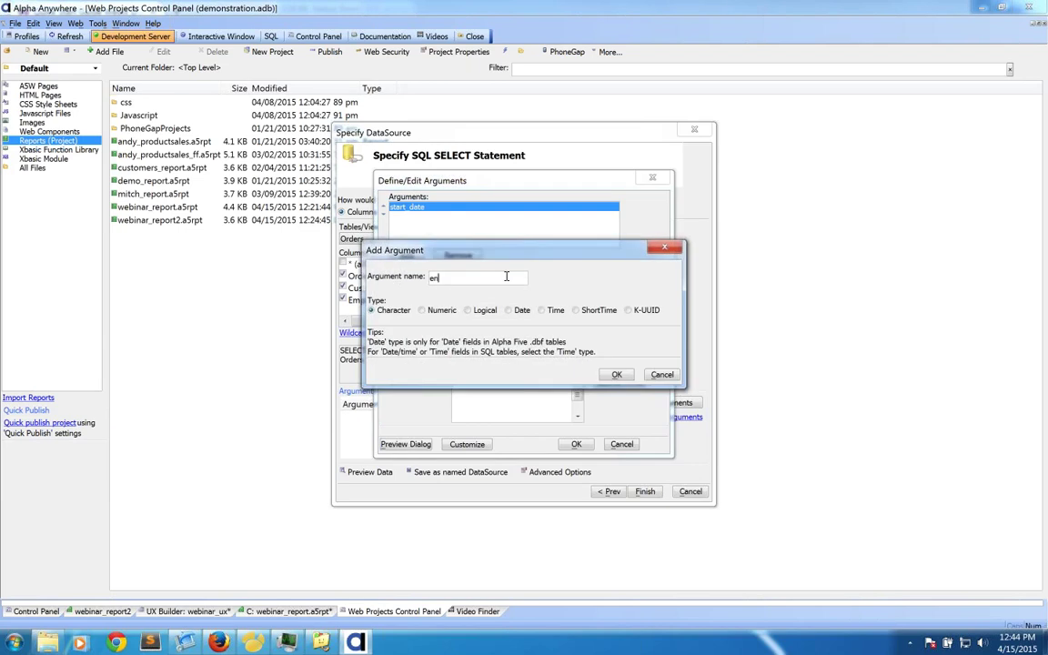
pyautogui.write('d_date')
pyautogui.click(508, 311)
pyautogui.press('Return')
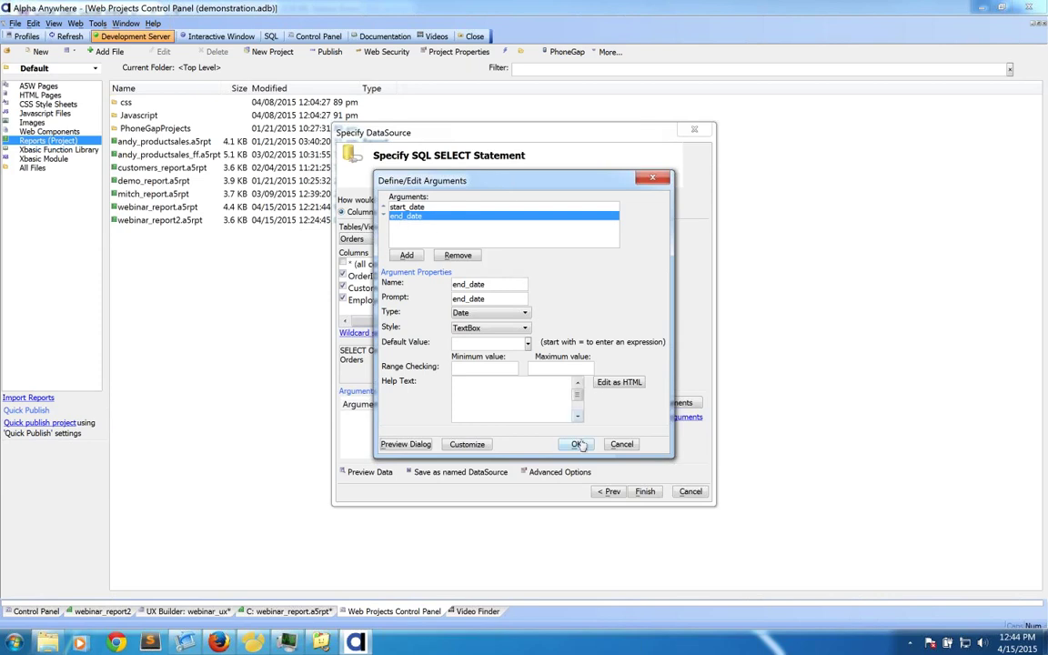
pyautogui.press('Return')
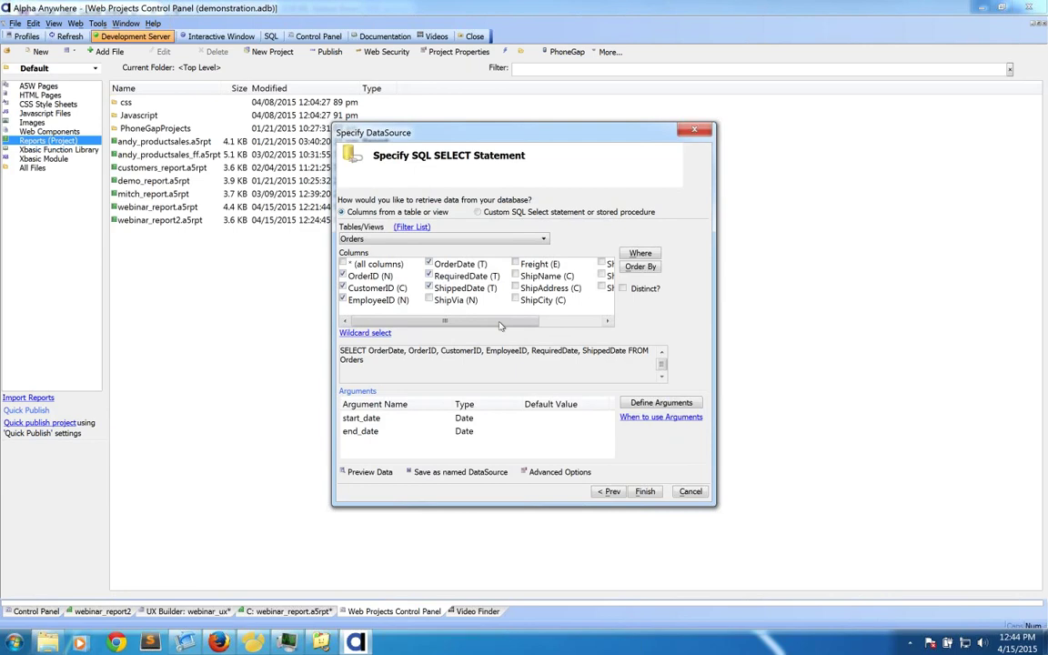
pyautogui.click(361, 431)
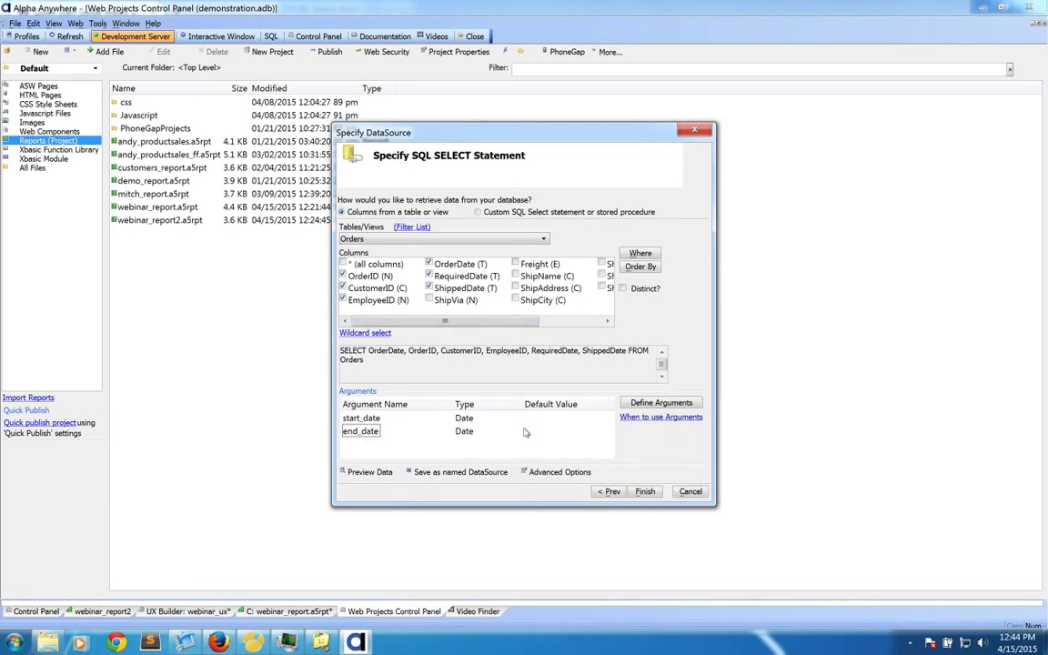
pyautogui.click(640, 253)
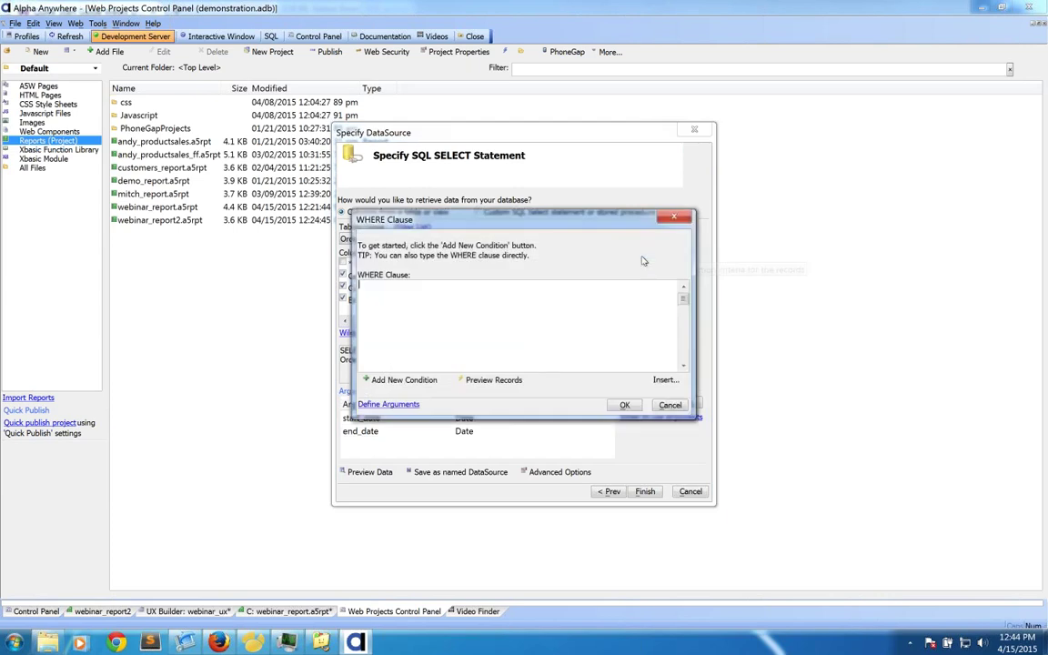
pyautogui.click(402, 381)
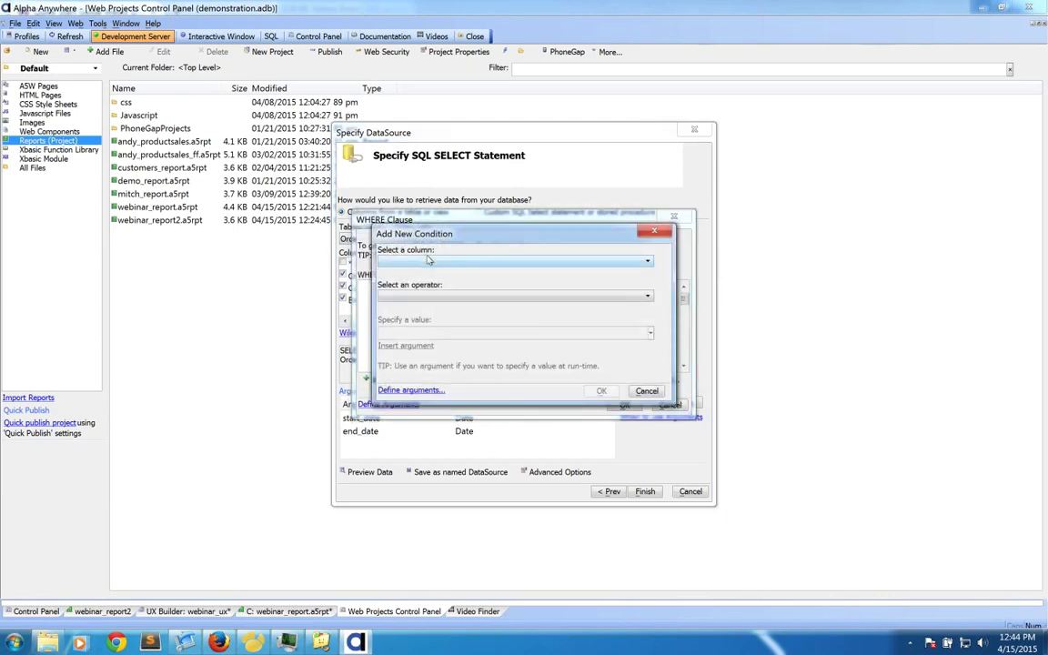
pyautogui.click(428, 260)
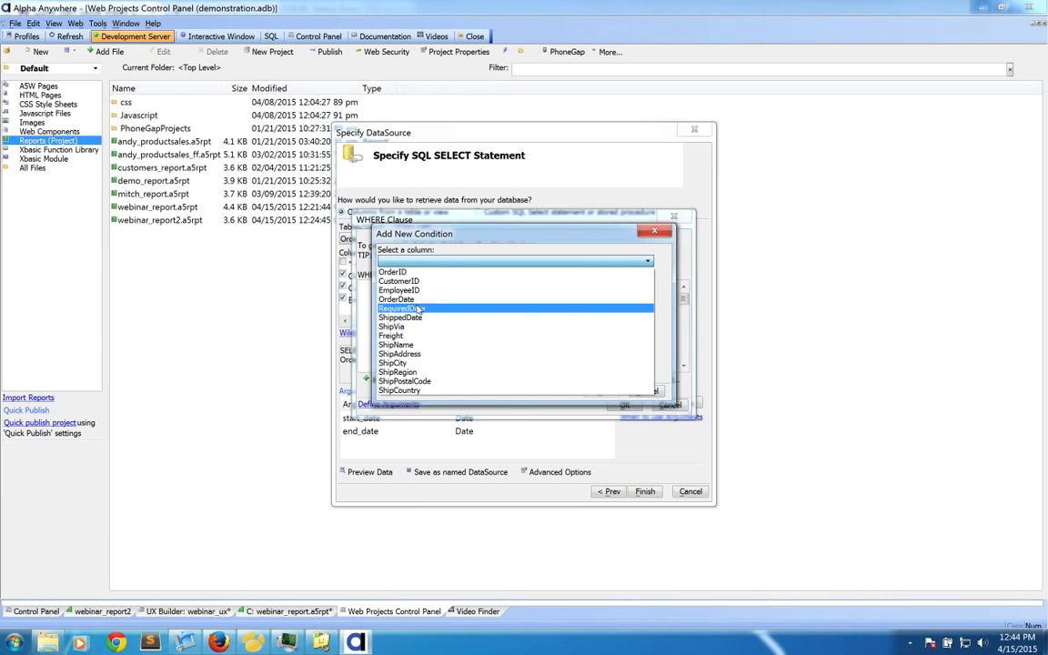
pyautogui.click(417, 301)
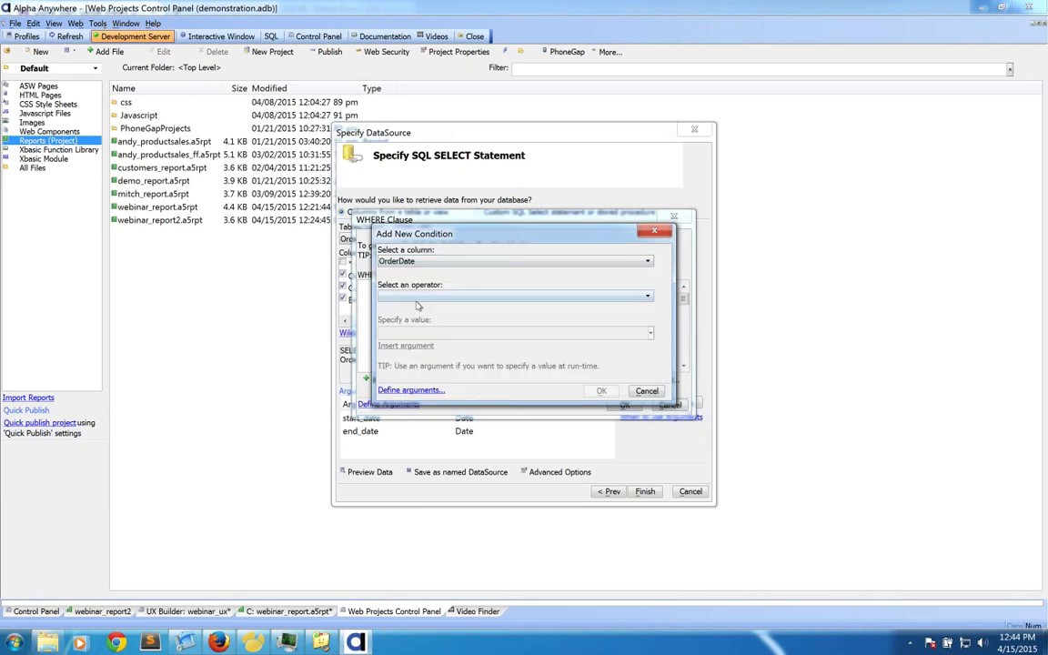
pyautogui.click(420, 297)
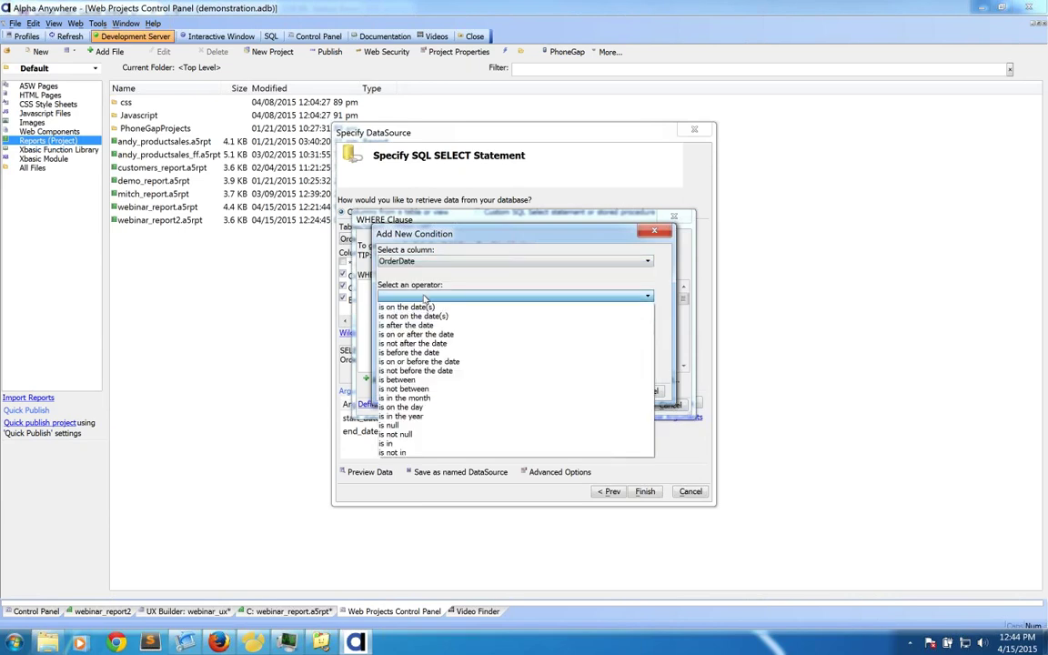
pyautogui.click(428, 334)
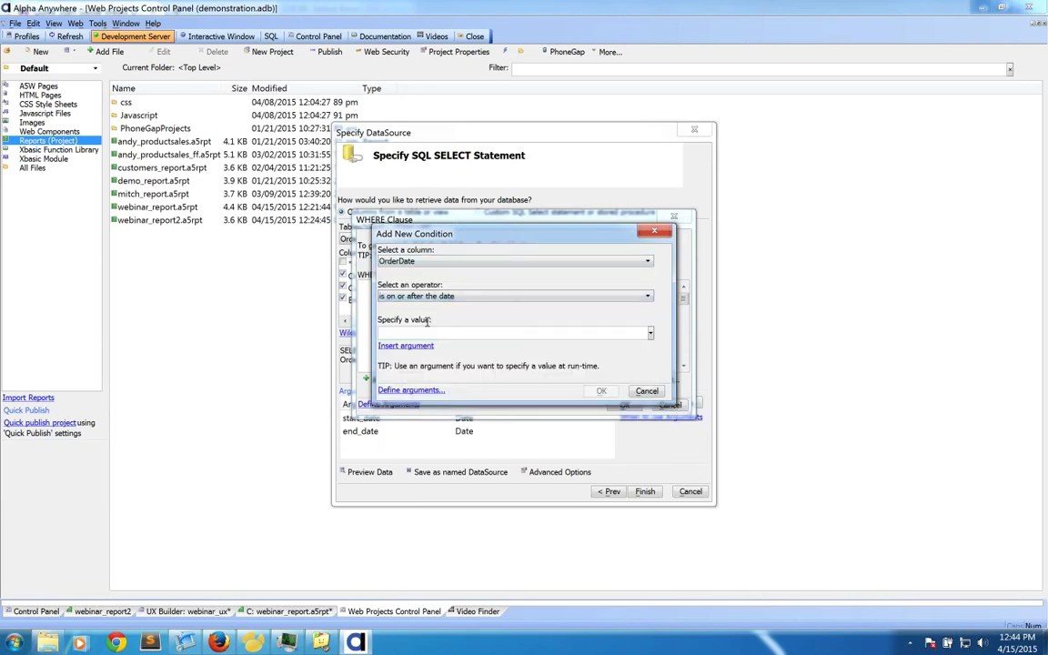
pyautogui.click(420, 346)
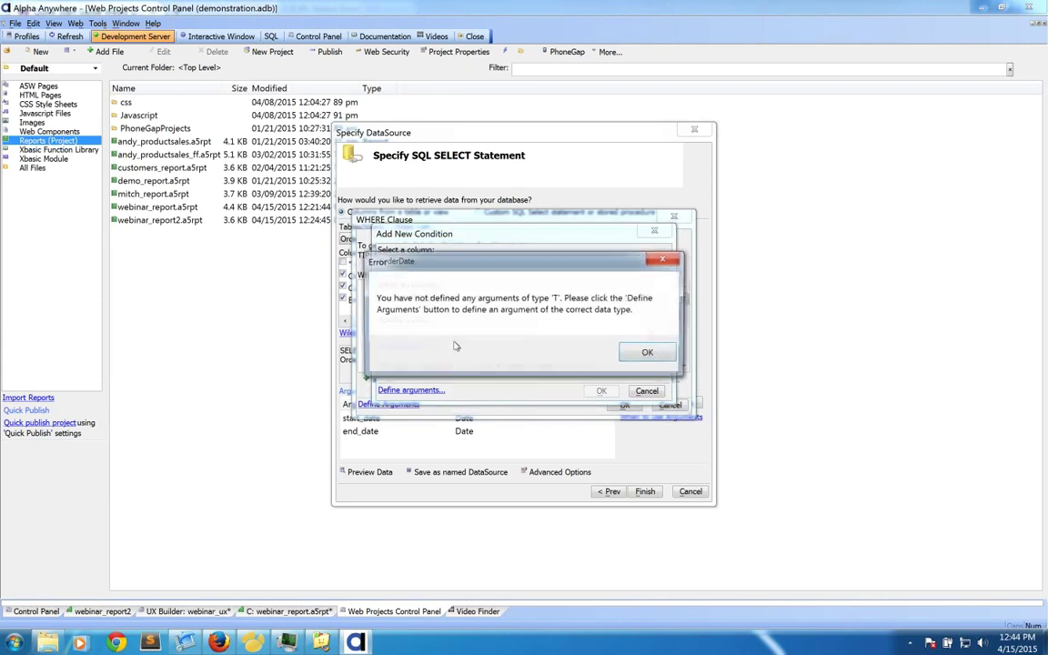
pyautogui.click(646, 353)
pyautogui.click(647, 390)
pyautogui.click(670, 405)
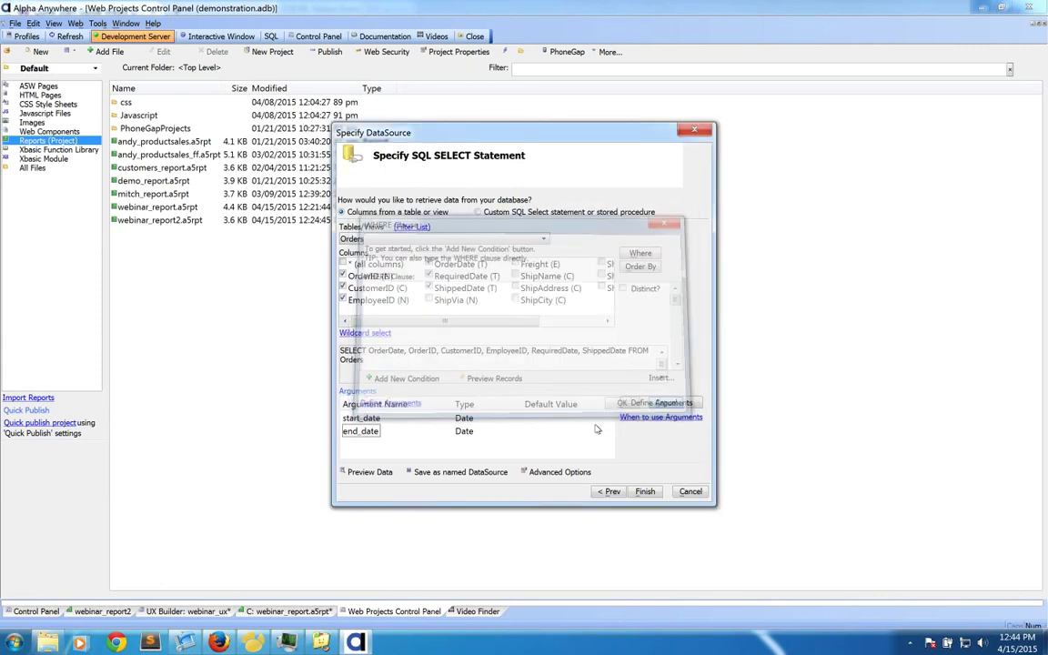
# - Change the type of both the start_date and end_date arguments to Time
pyautogui.click(360, 418)
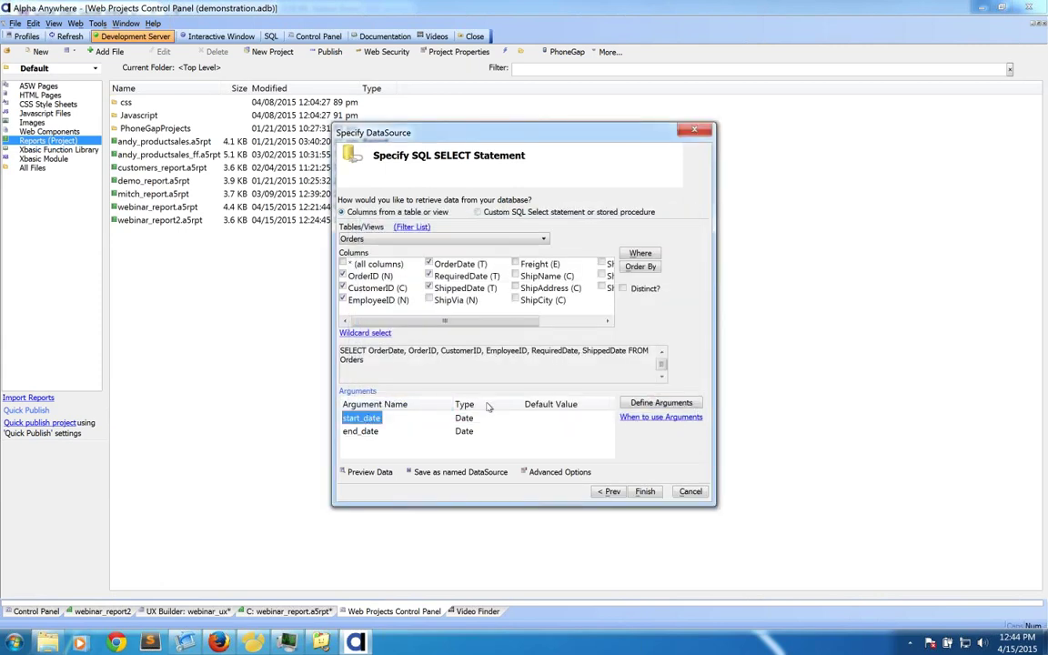
pyautogui.click(641, 403)
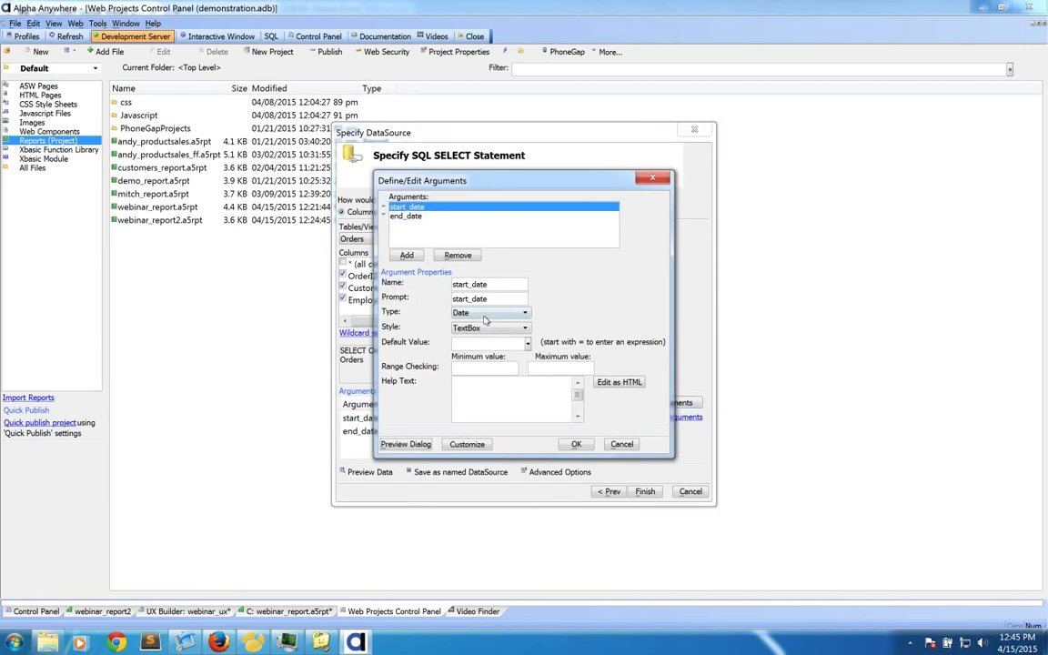
pyautogui.click(486, 316)
pyautogui.click(475, 352)
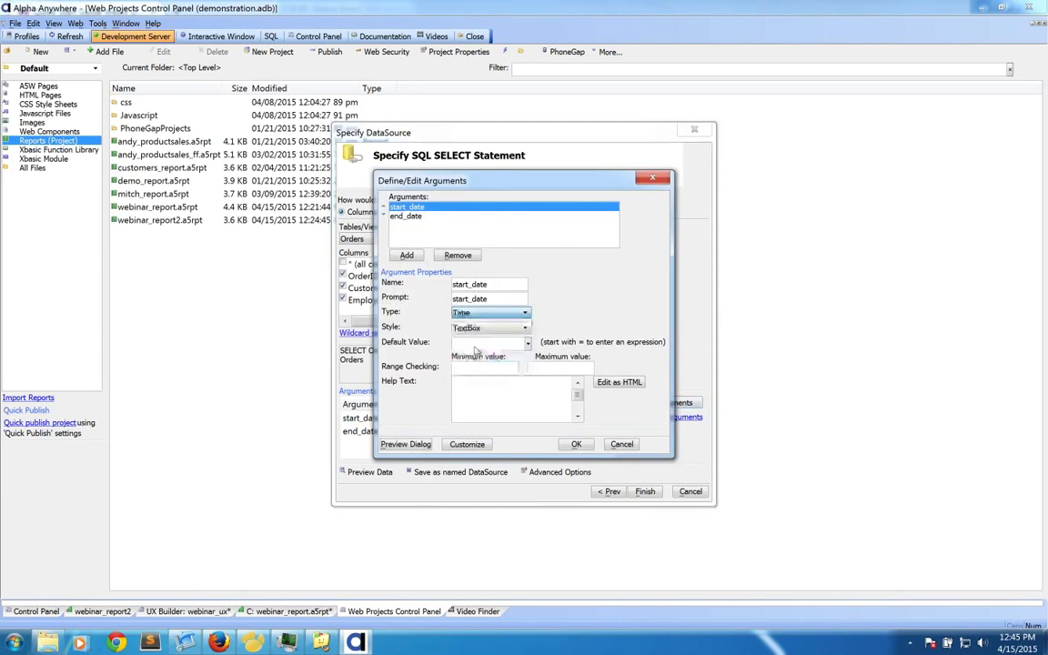
pyautogui.click(405, 217)
pyautogui.click(468, 314)
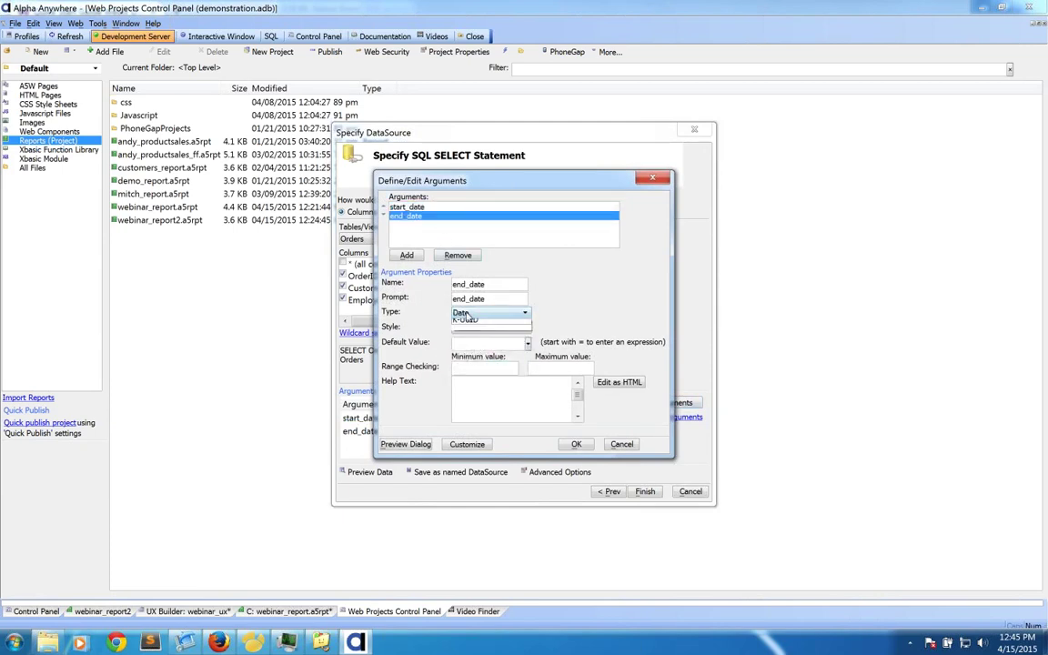
pyautogui.click(473, 354)
pyautogui.click(573, 443)
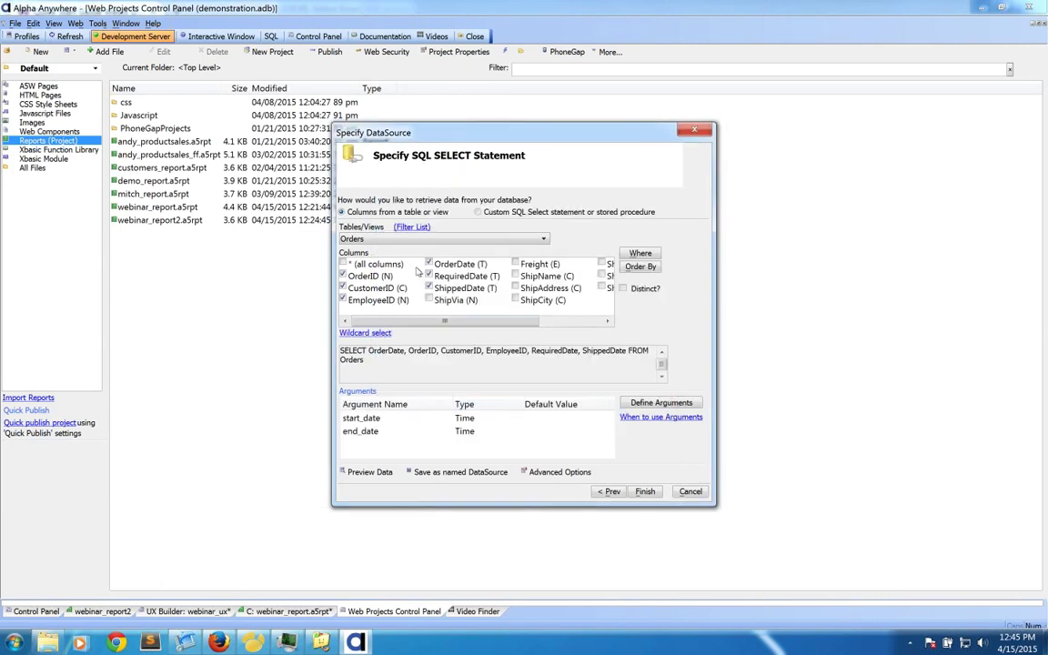
# - Add a WHERE condition requiring OrderDate to be on or after the date in the start_date argument
pyautogui.click(641, 253)
pyautogui.click(400, 380)
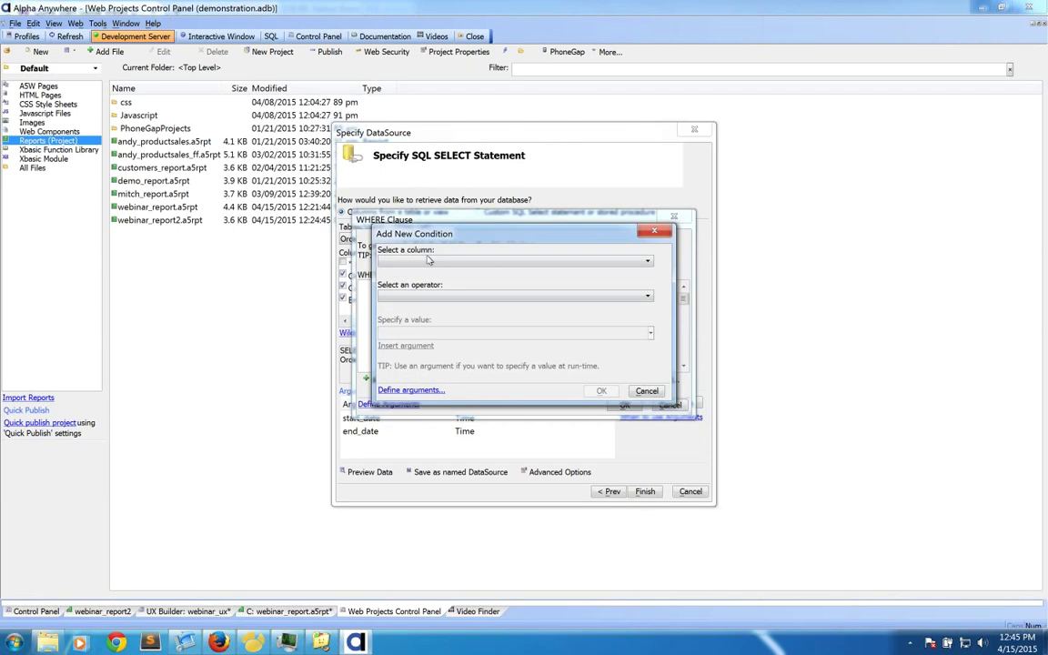
pyautogui.click(428, 261)
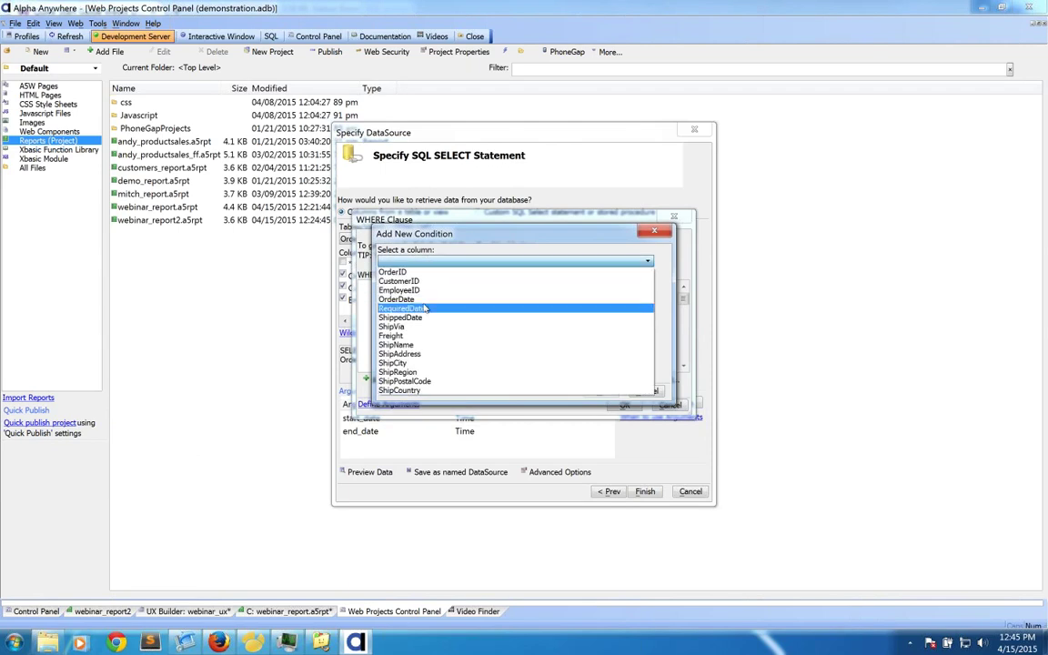
pyautogui.click(426, 299)
pyautogui.click(424, 296)
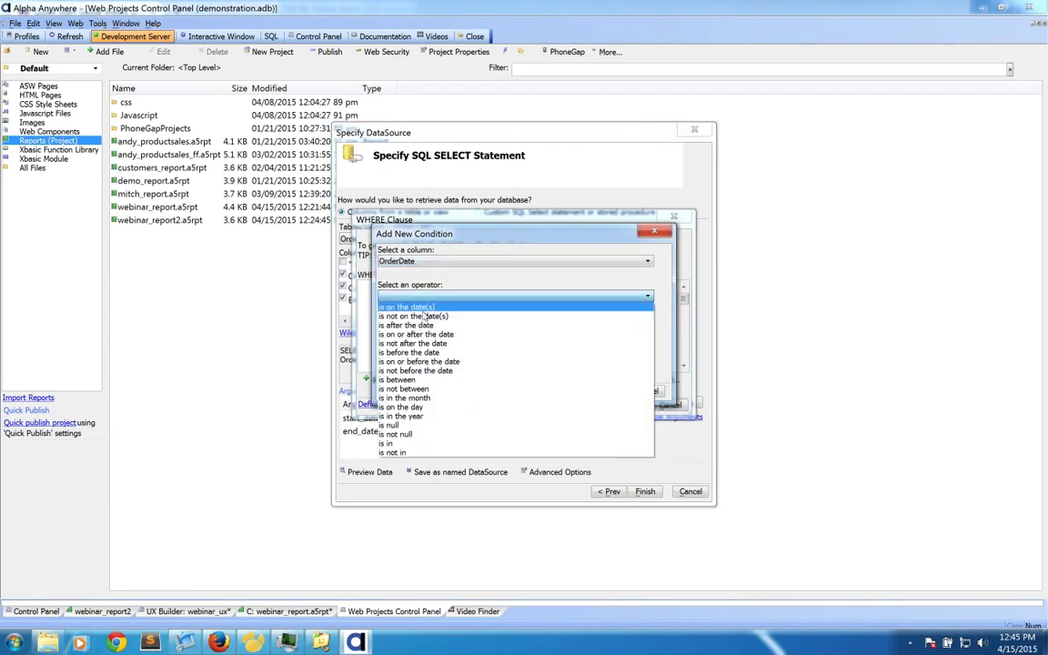
pyautogui.click(429, 330)
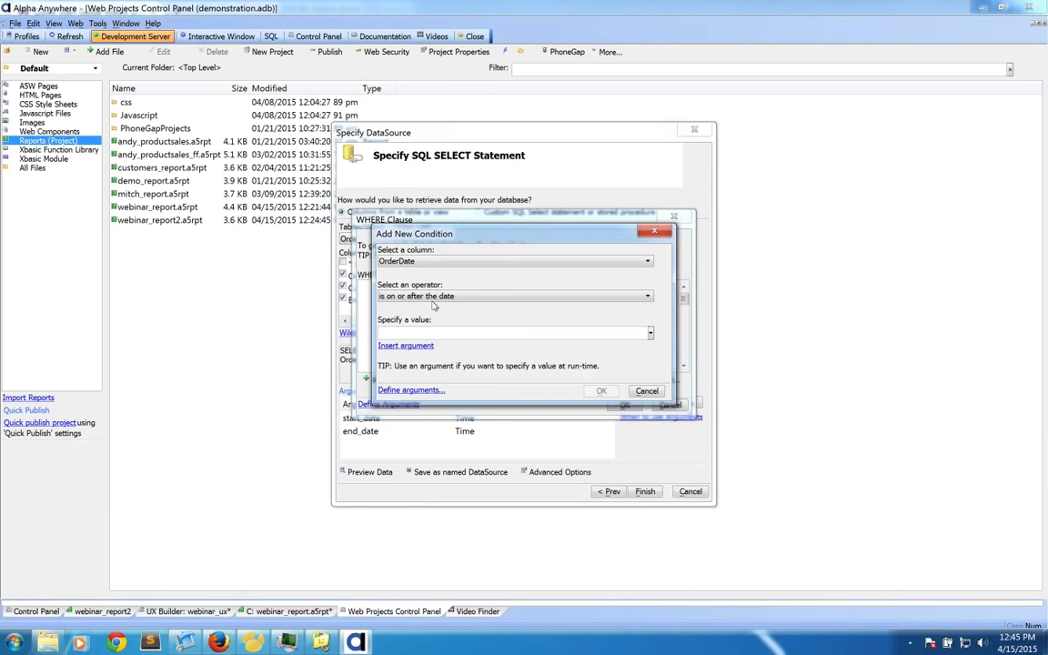
pyautogui.click(406, 345)
pyautogui.click(428, 351)
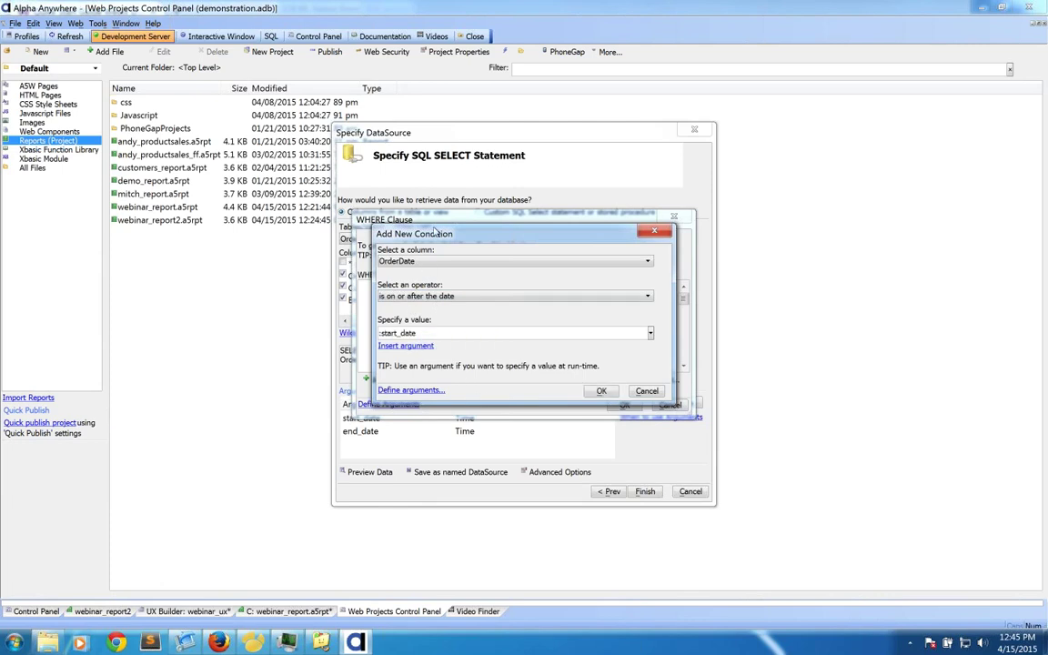
pyautogui.moveTo(435, 230); pyautogui.dragTo(646, 245)
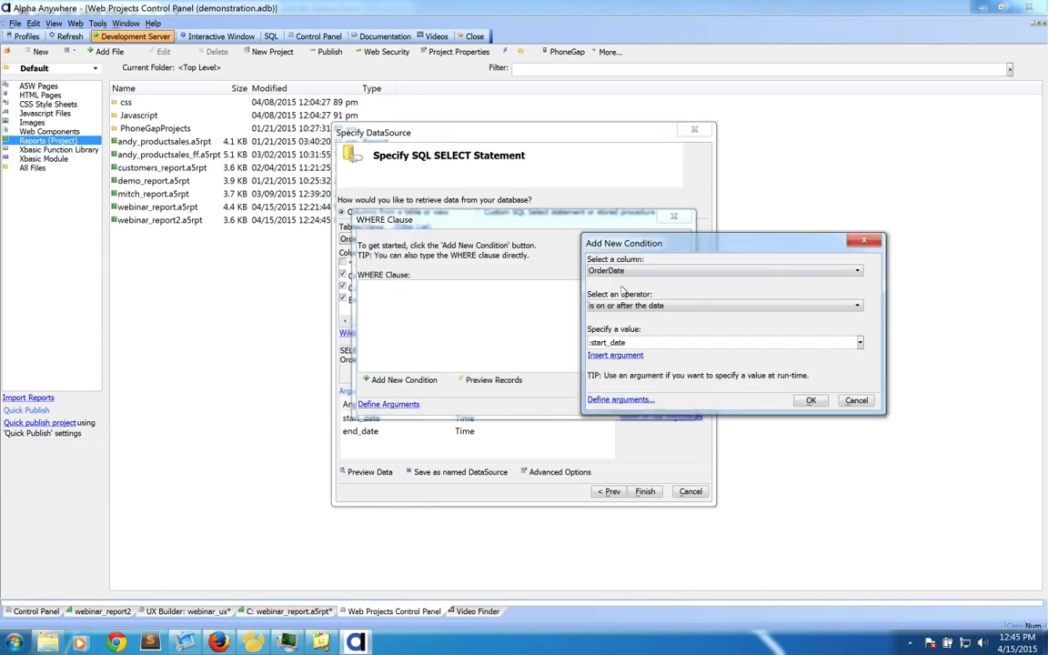
pyautogui.moveTo(631, 343); pyautogui.dragTo(556, 310)
pyautogui.click(812, 402)
# - Add an AND condition requiring OrderDate to be on or before the end_date argument, and accept the WHERE clause
pyautogui.click(383, 379)
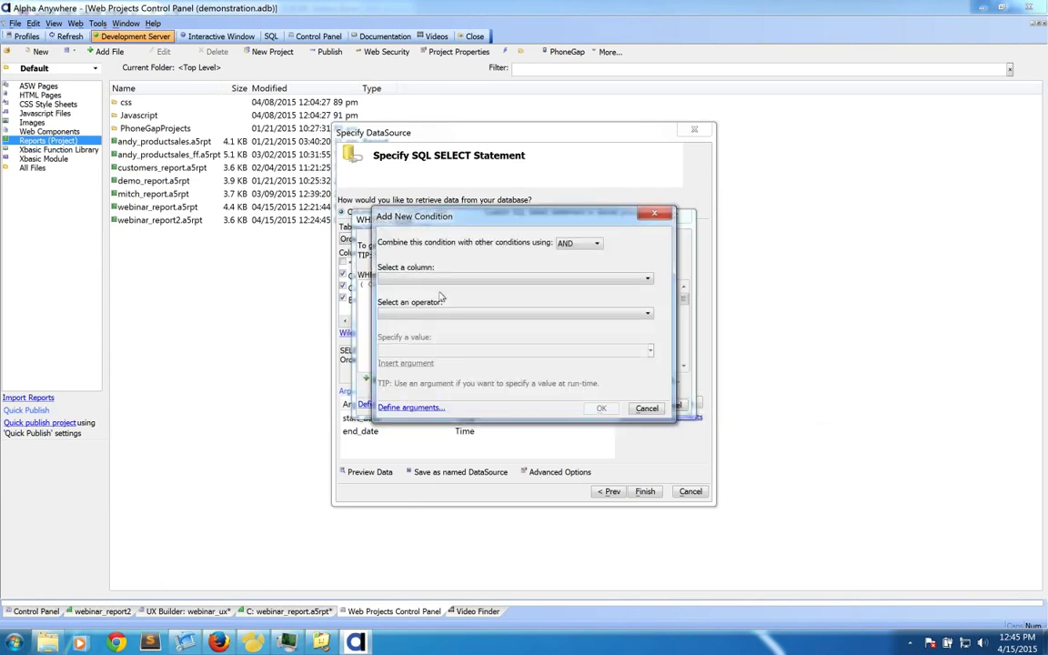
pyautogui.click(436, 282)
pyautogui.click(428, 314)
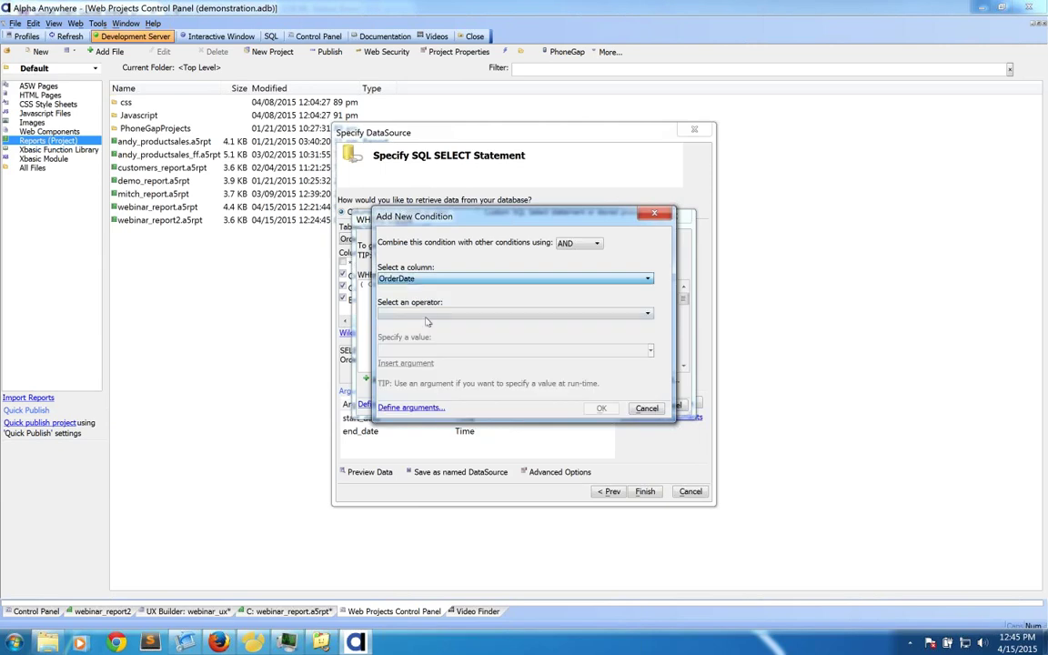
pyautogui.click(427, 315)
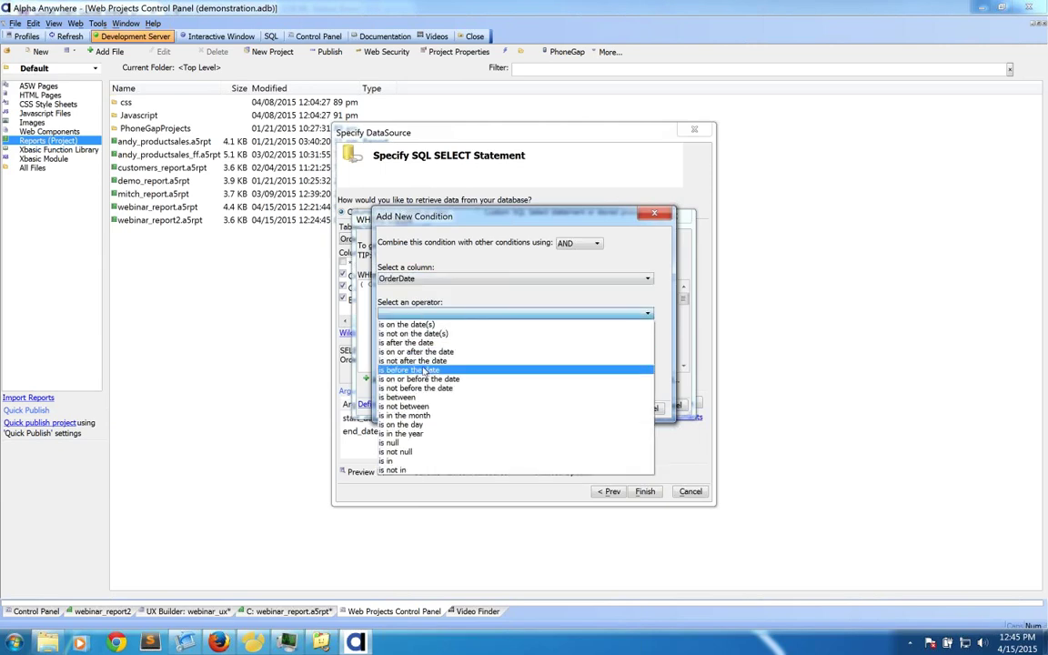
pyautogui.click(429, 378)
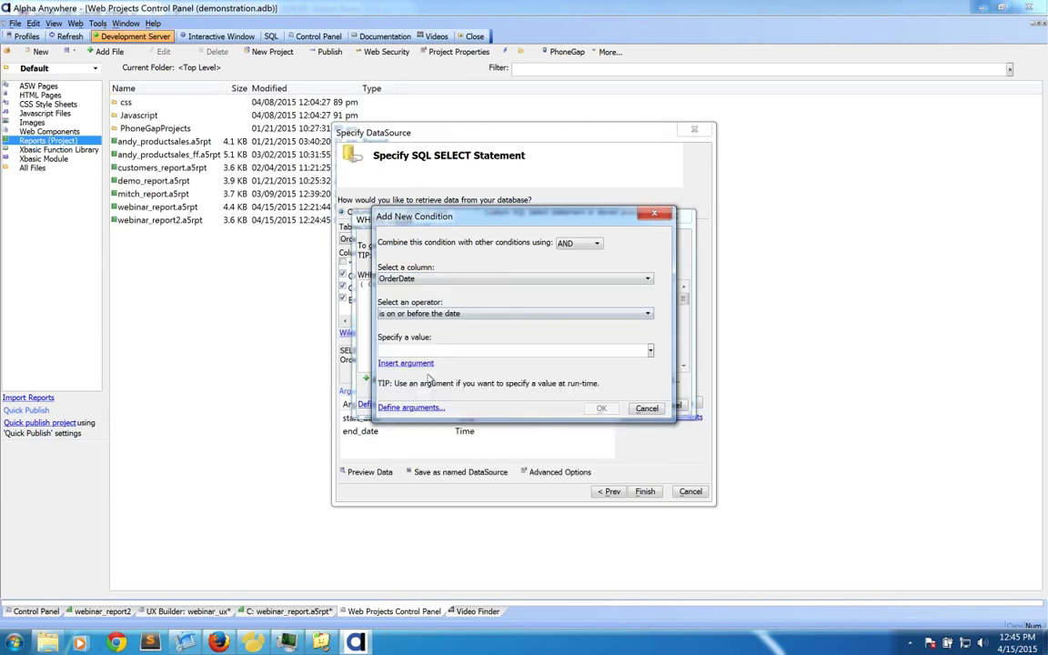
pyautogui.click(409, 363)
pyautogui.click(418, 335)
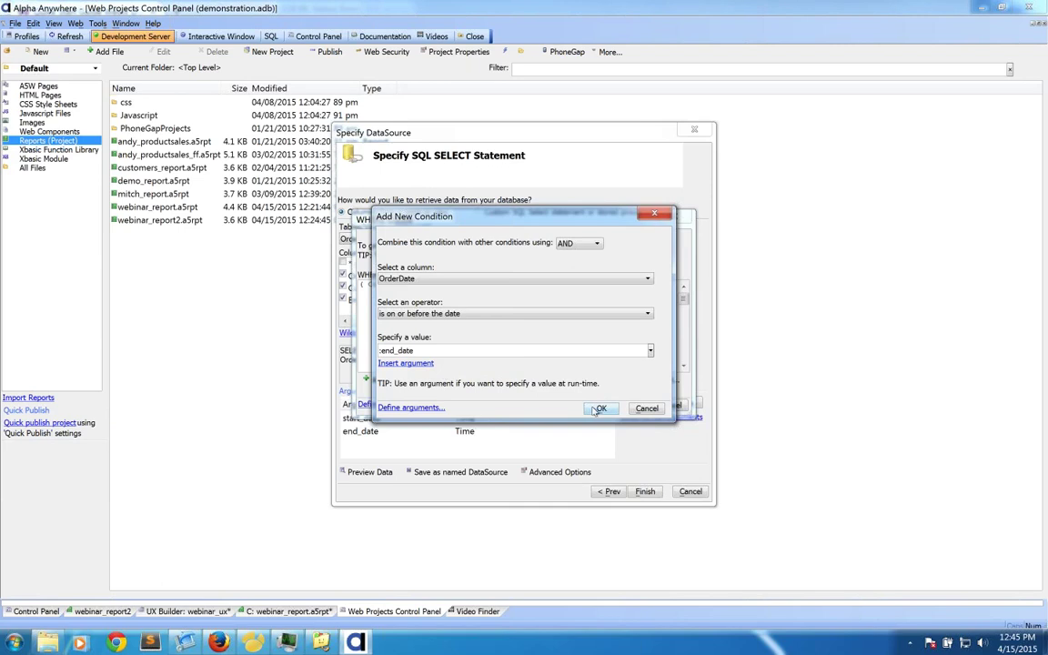
pyautogui.click(600, 408)
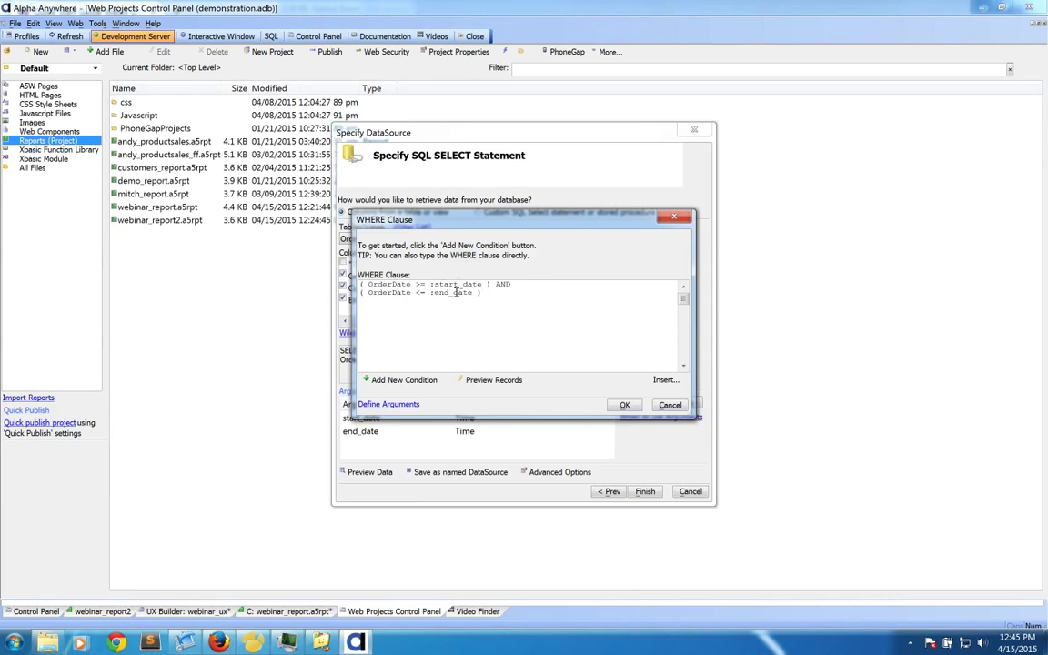
pyautogui.click(622, 406)
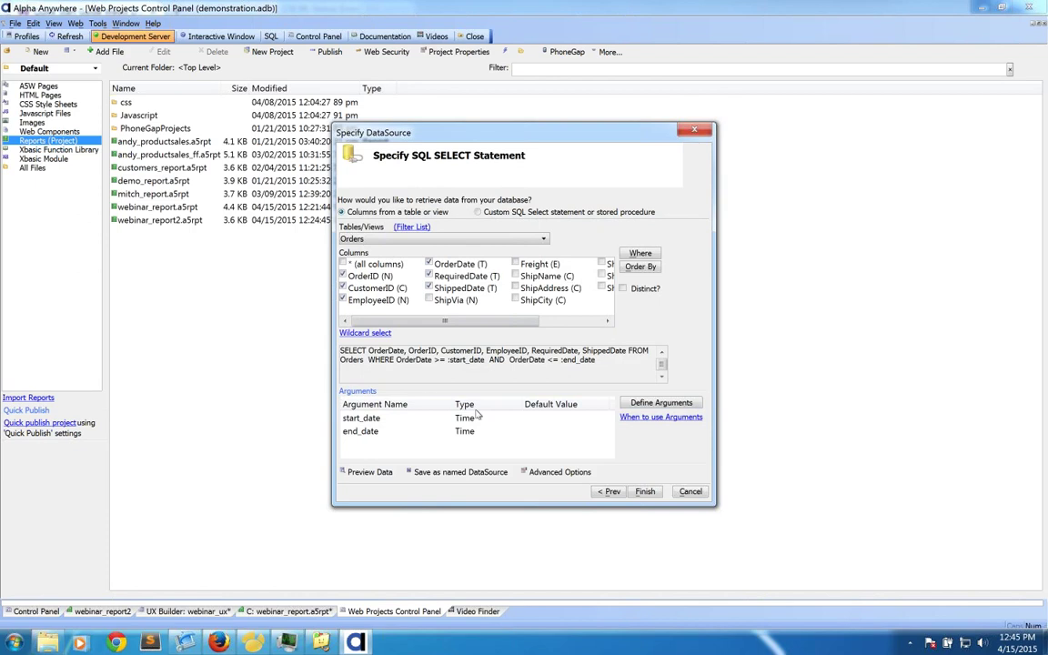
# - Finish the data source and supply 1/1/2000 as start_date and 12/31/2015 as end_date for the new quick report
pyautogui.click(644, 492)
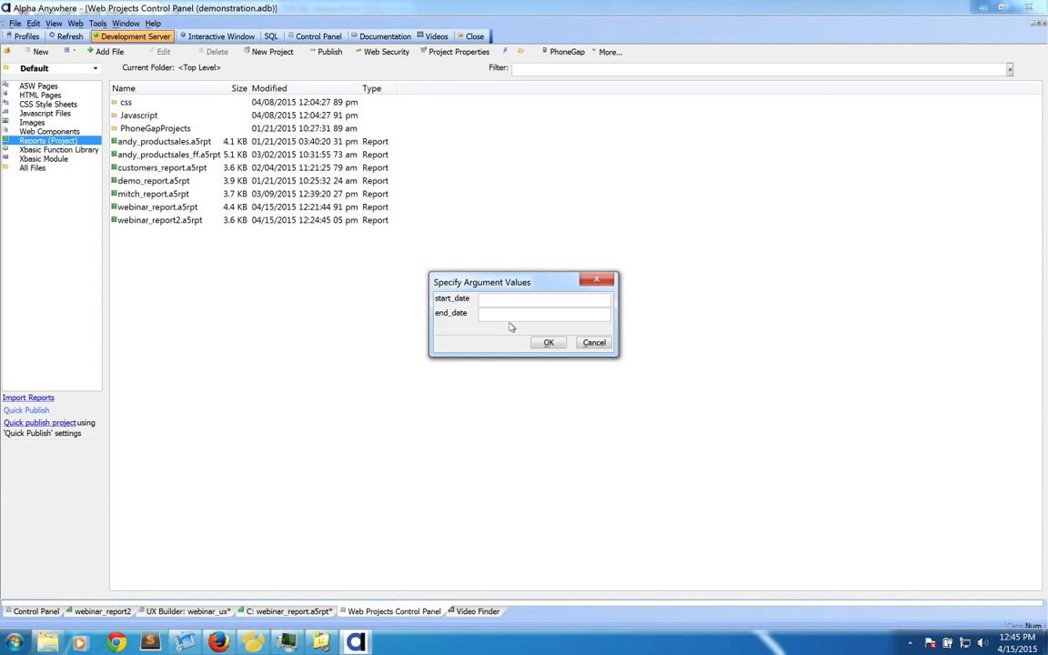
pyautogui.click(546, 343)
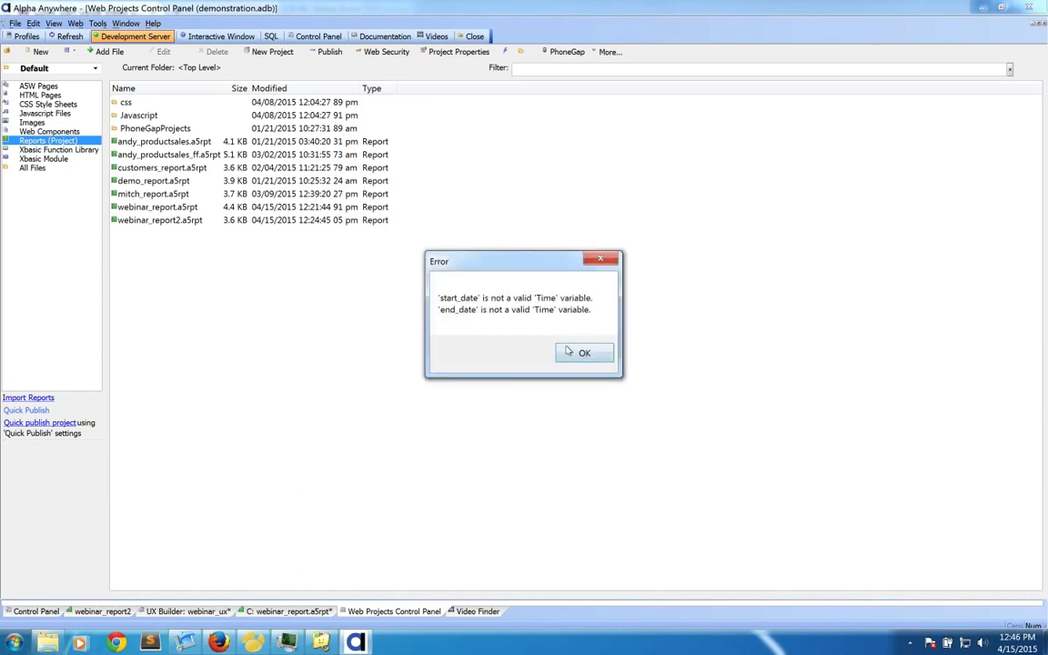
pyautogui.click(578, 353)
pyautogui.write('1/1/2010')
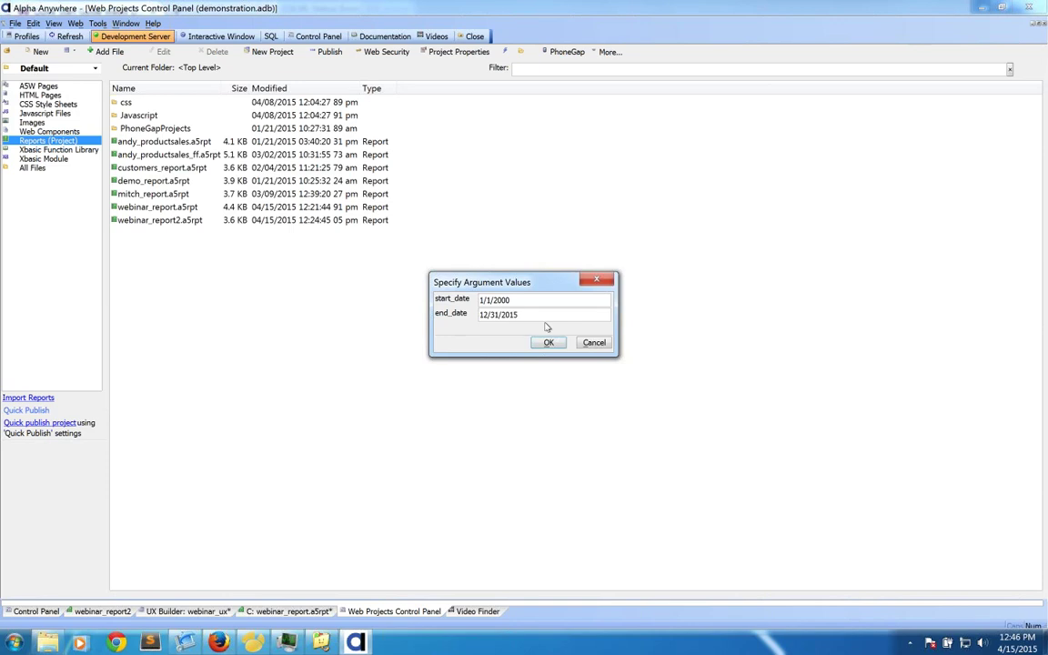
pyautogui.click(548, 342)
pyautogui.click(502, 361)
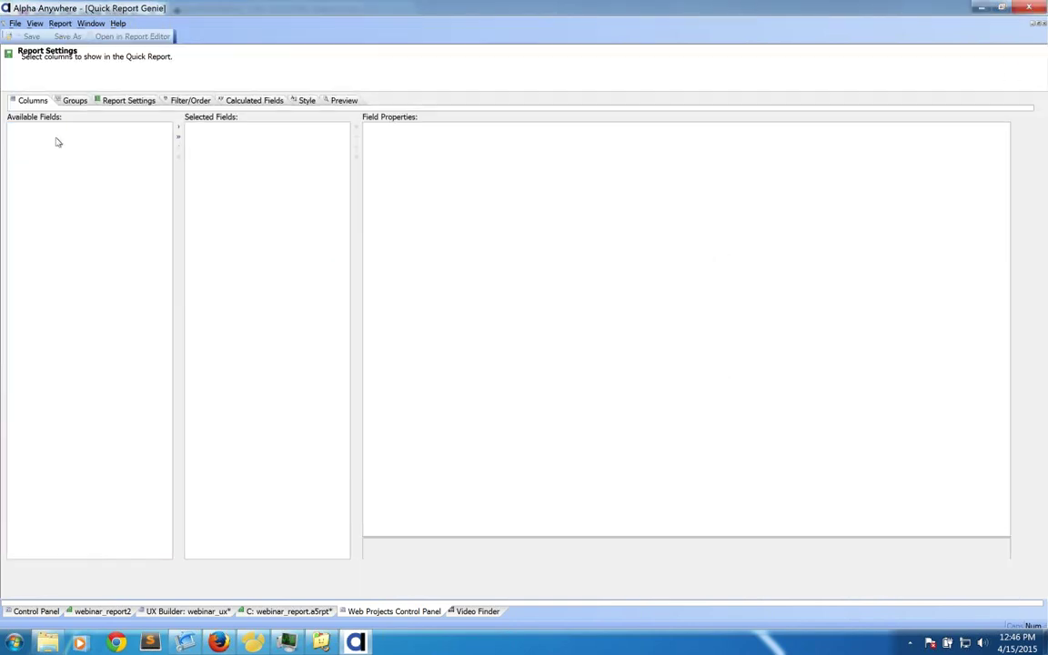
# - Add all the available order fields to the quick report's columns and preview the report
pyautogui.keyDown('shift'); pyautogui.click(52, 163); pyautogui.keyUp('shift')
pyautogui.click(181, 133)
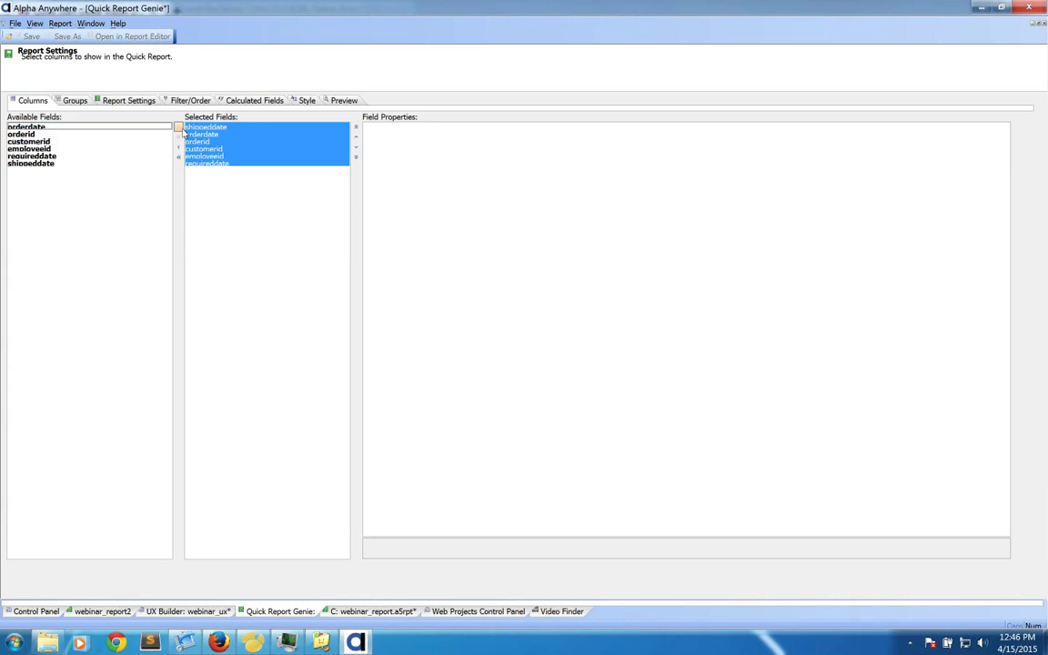
pyautogui.click(333, 101)
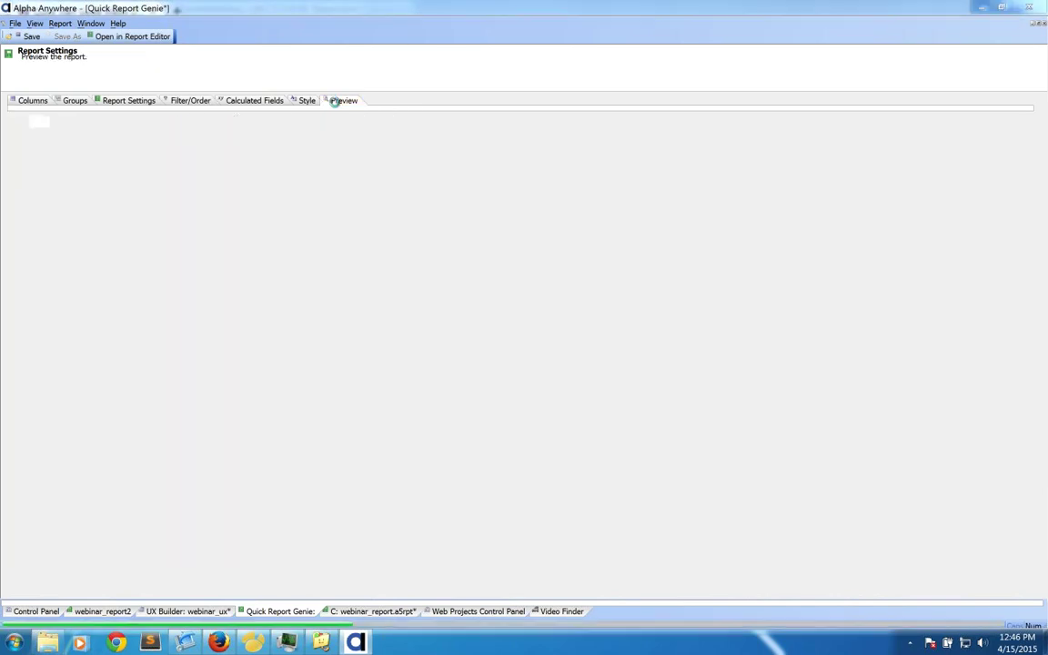
pyautogui.click(524, 351)
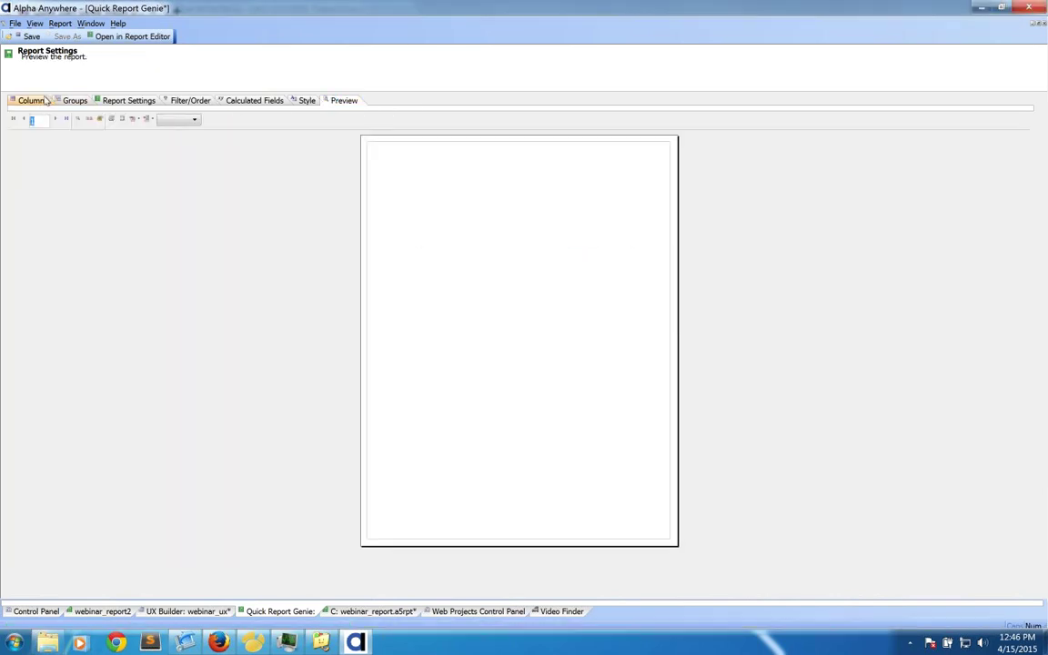
pyautogui.click(33, 100)
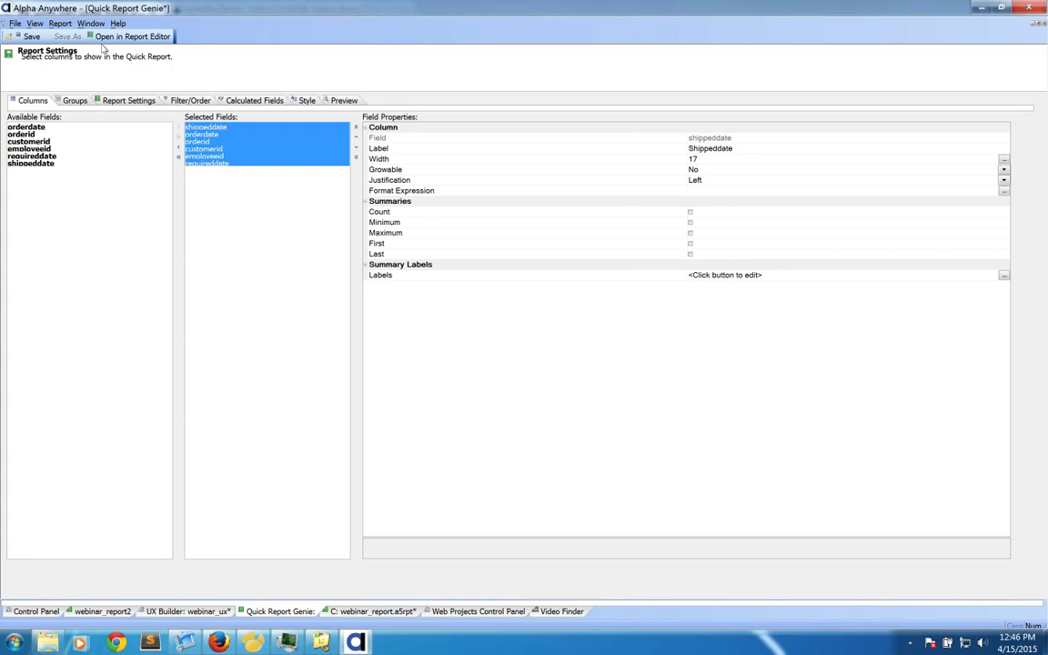
# - Save the quick report as daterange_date, close it, and select daterange_date.a5rpt among the project reports
pyautogui.click(31, 36)
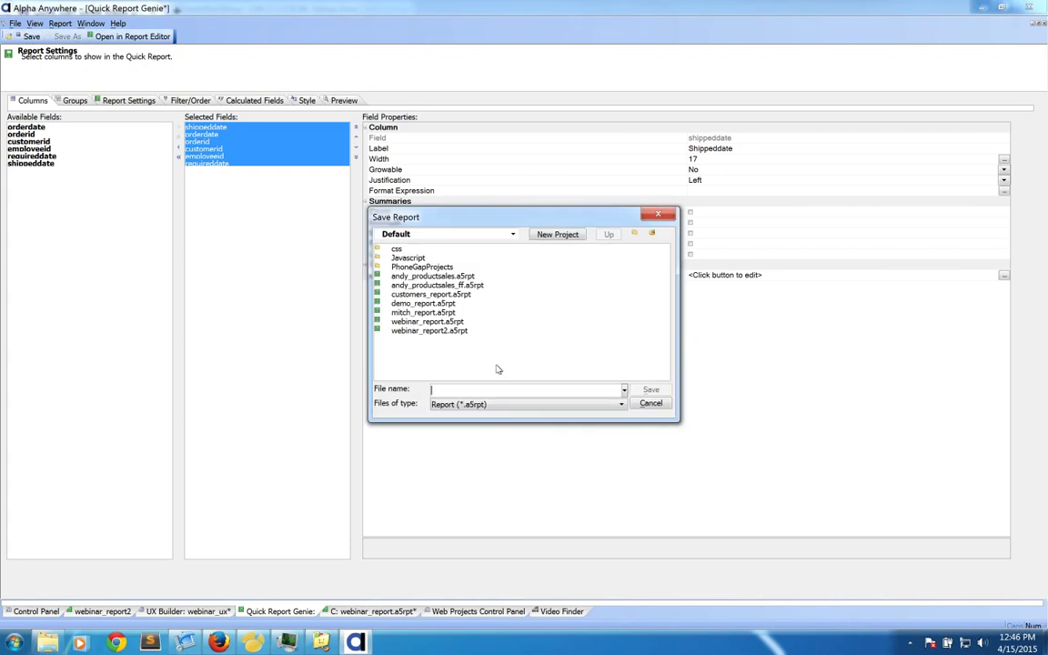
pyautogui.write('daterange')
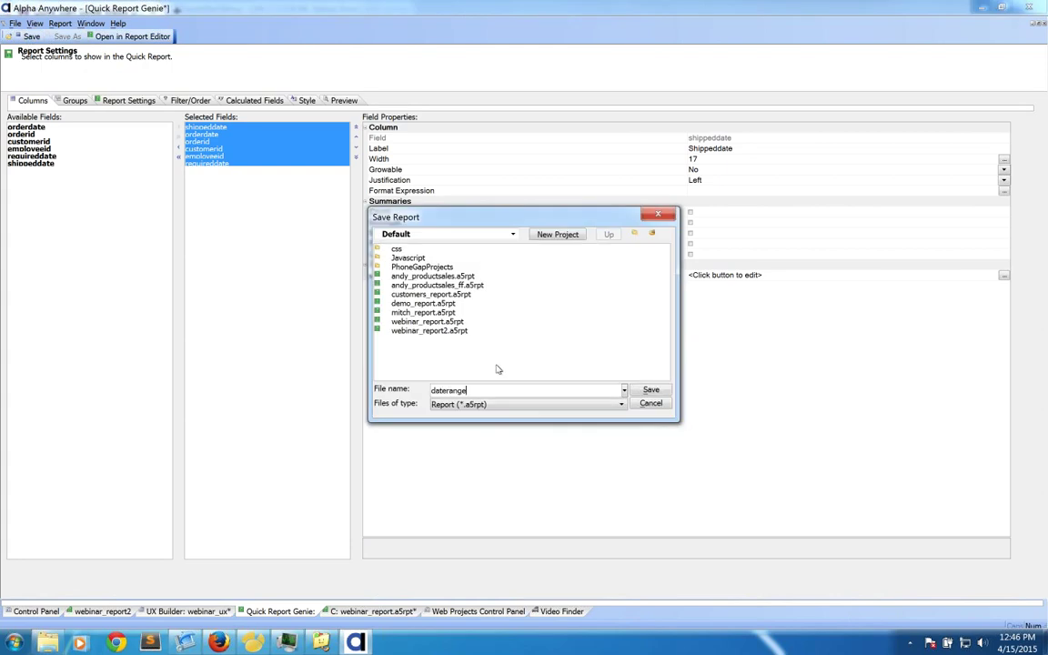
pyautogui.write('_date')
pyautogui.press('Return')
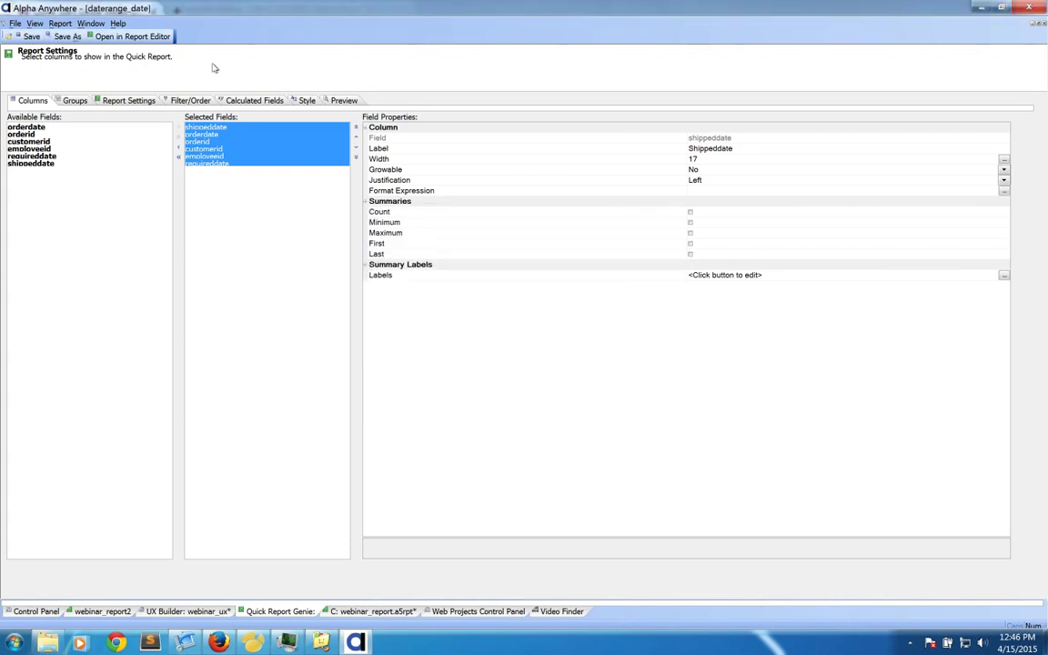
pyautogui.click(1037, 22)
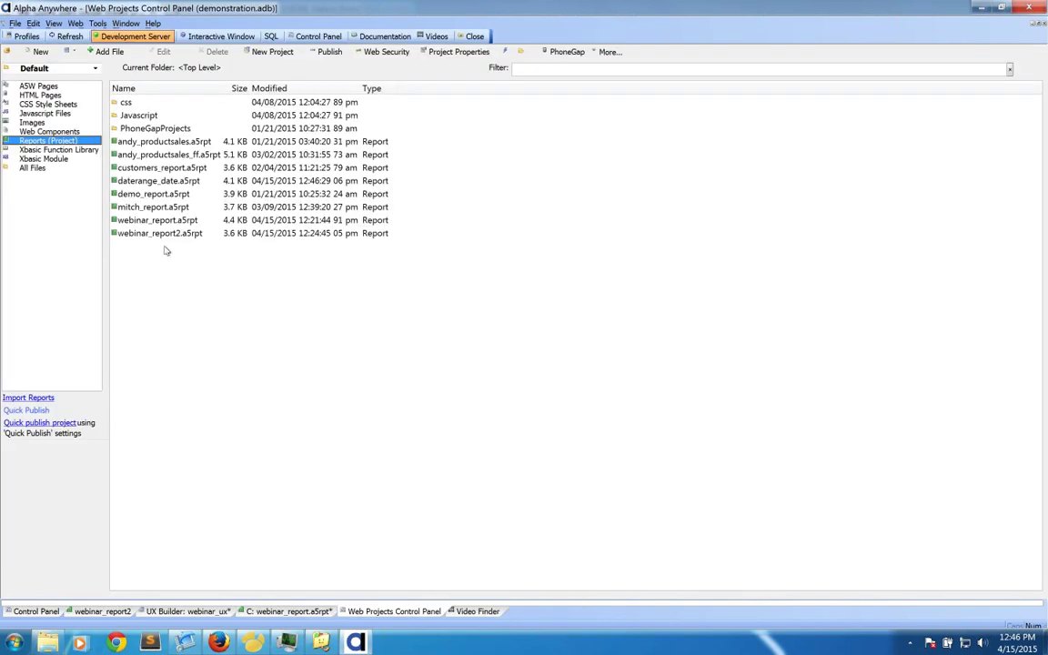
pyautogui.click(142, 180)
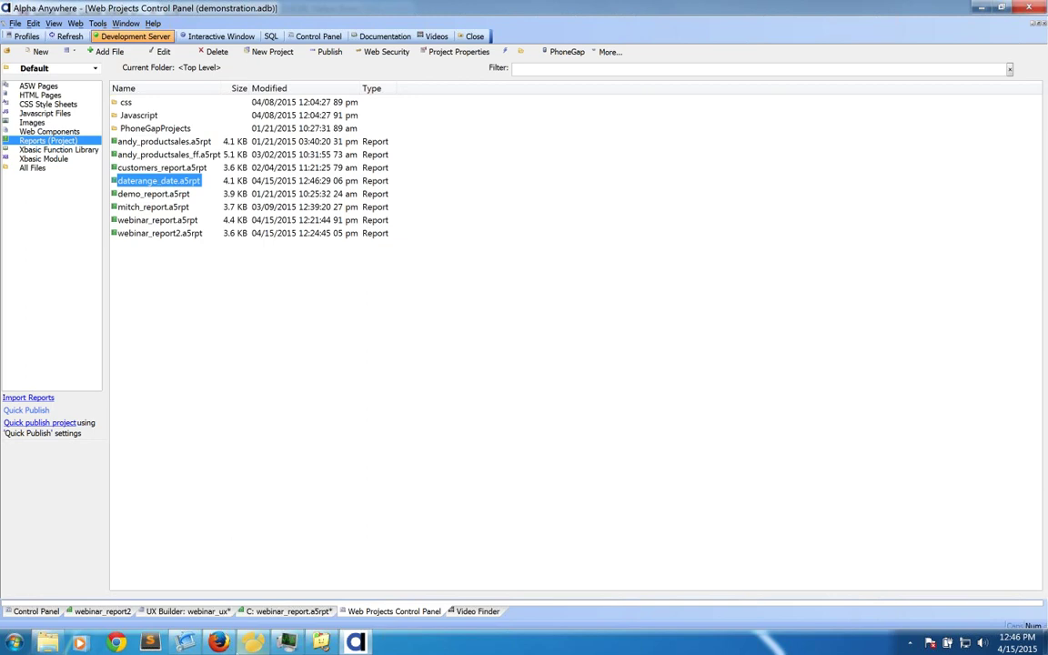
# - In the webinar_ux component, copy the Show Invoice button and paste the copy after the original, accepting the new Id
pyautogui.click(187, 612)
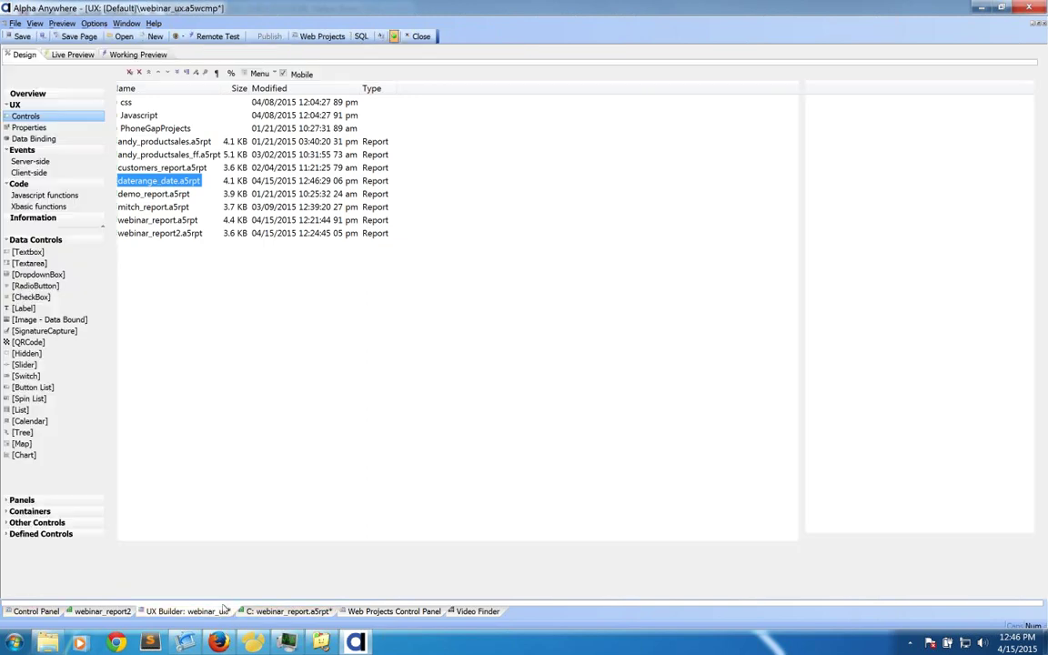
pyautogui.click(179, 113)
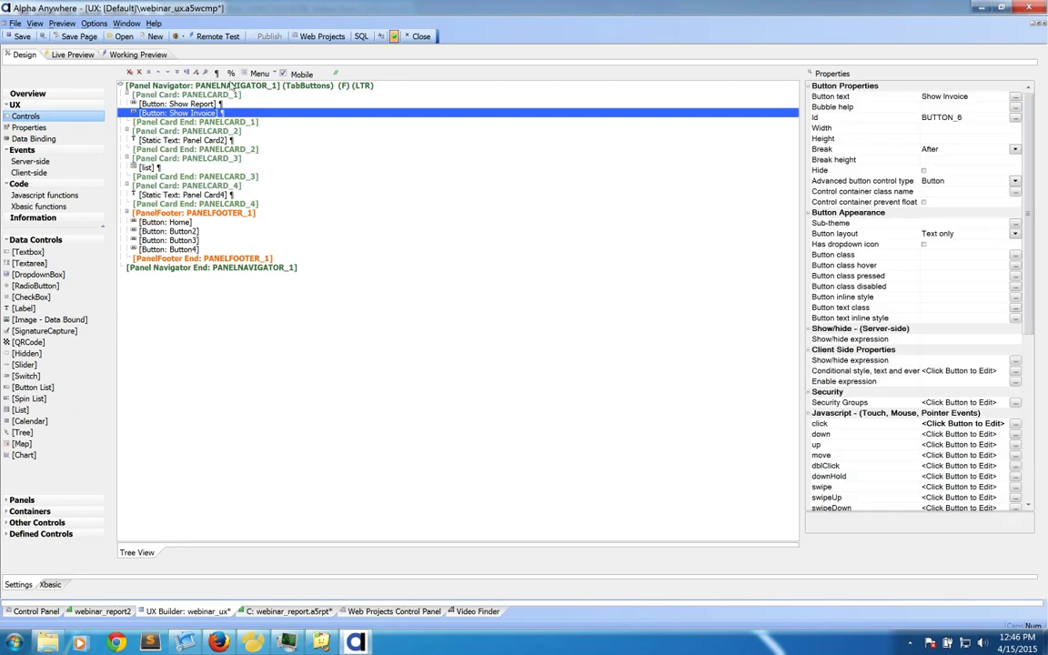
pyautogui.click(259, 72)
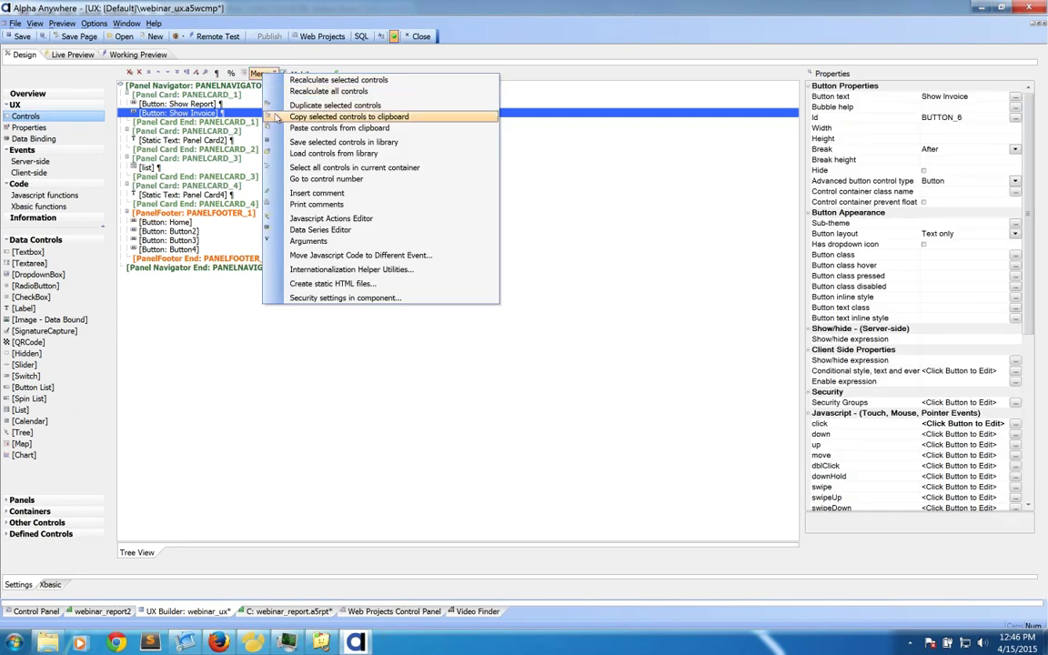
pyautogui.click(336, 117)
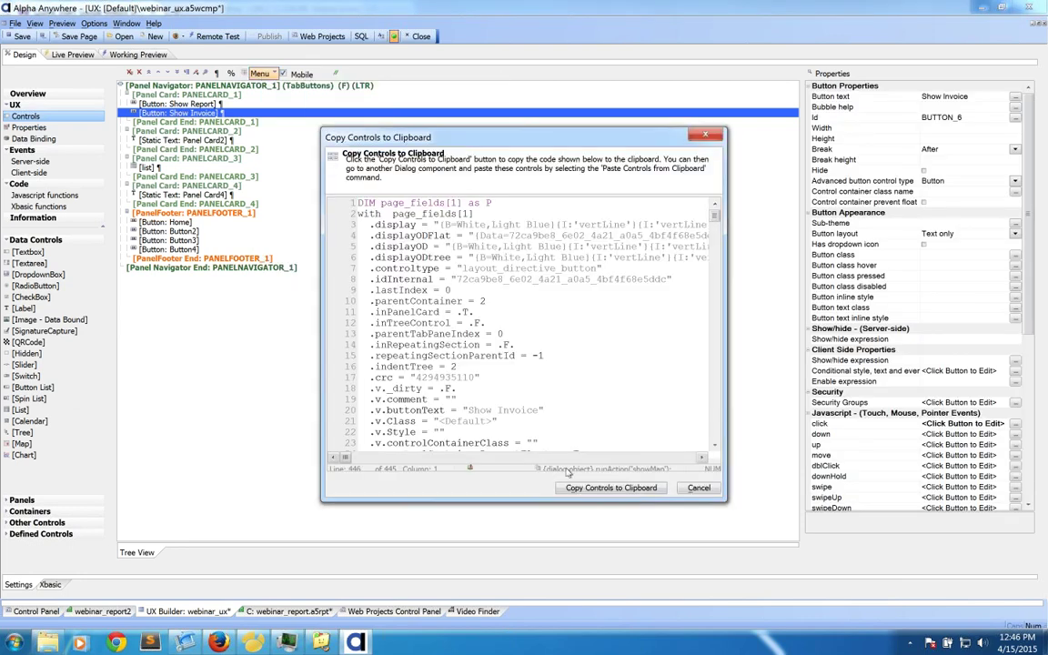
pyautogui.click(576, 486)
pyautogui.click(260, 72)
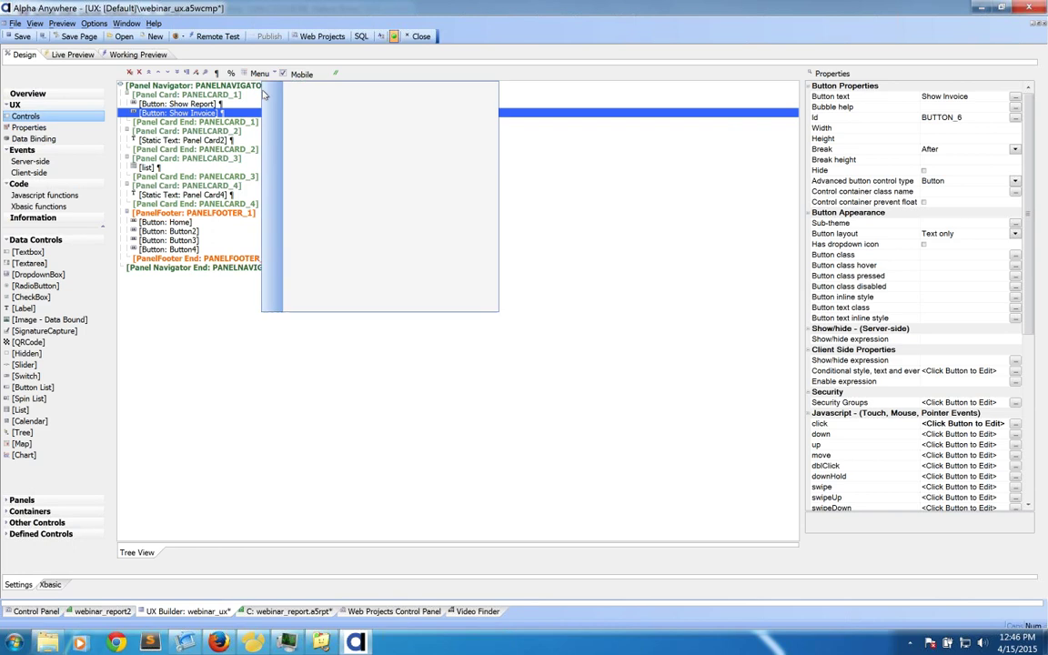
pyautogui.click(273, 136)
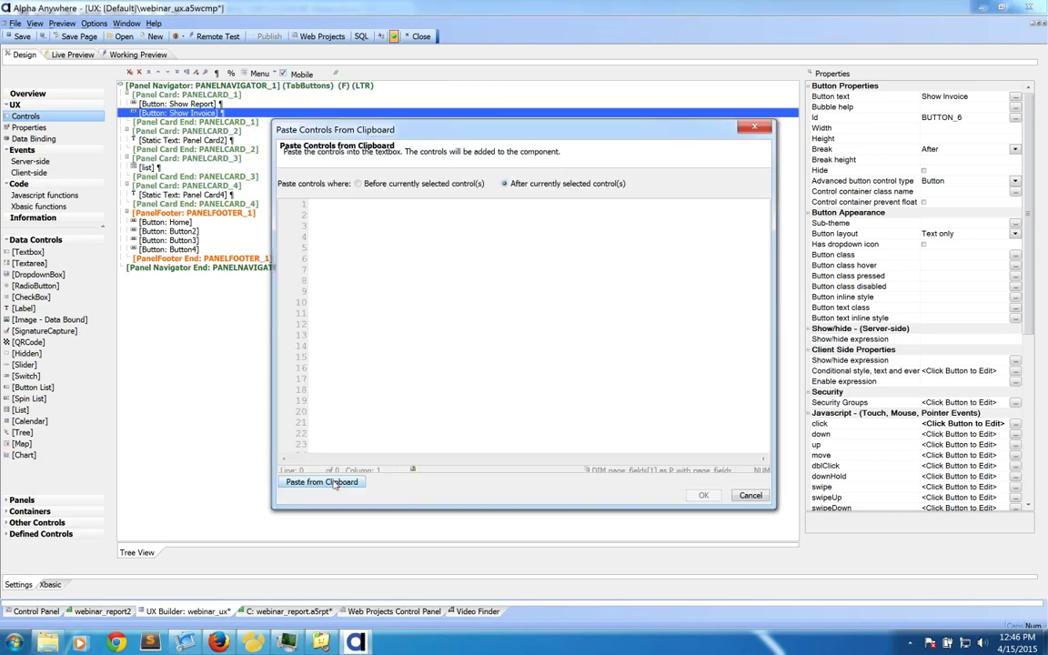
pyautogui.click(322, 481)
pyautogui.click(701, 495)
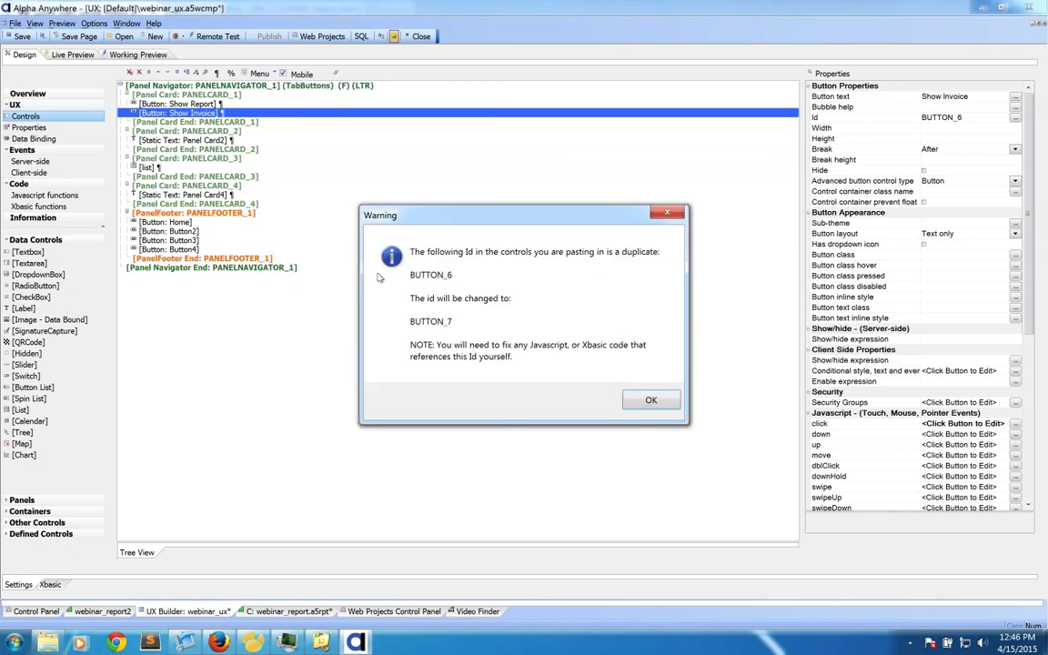
pyautogui.press('Return')
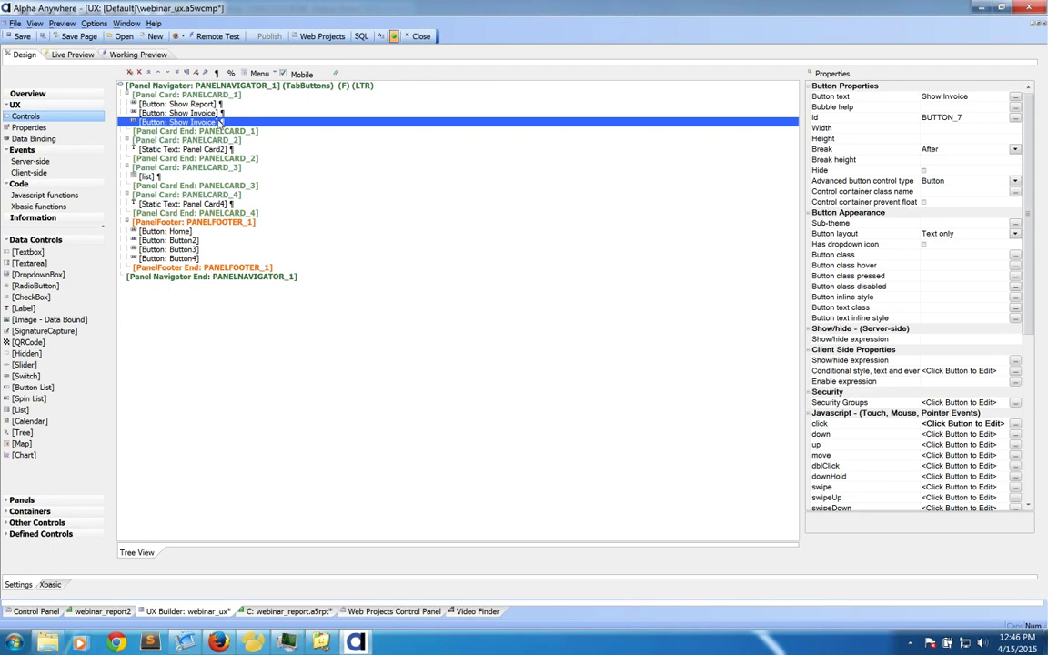
# - Change the pasted button's text to Show Date Range
pyautogui.click(958, 95)
pyautogui.doubleClick(957, 96)
pyautogui.write('Date')
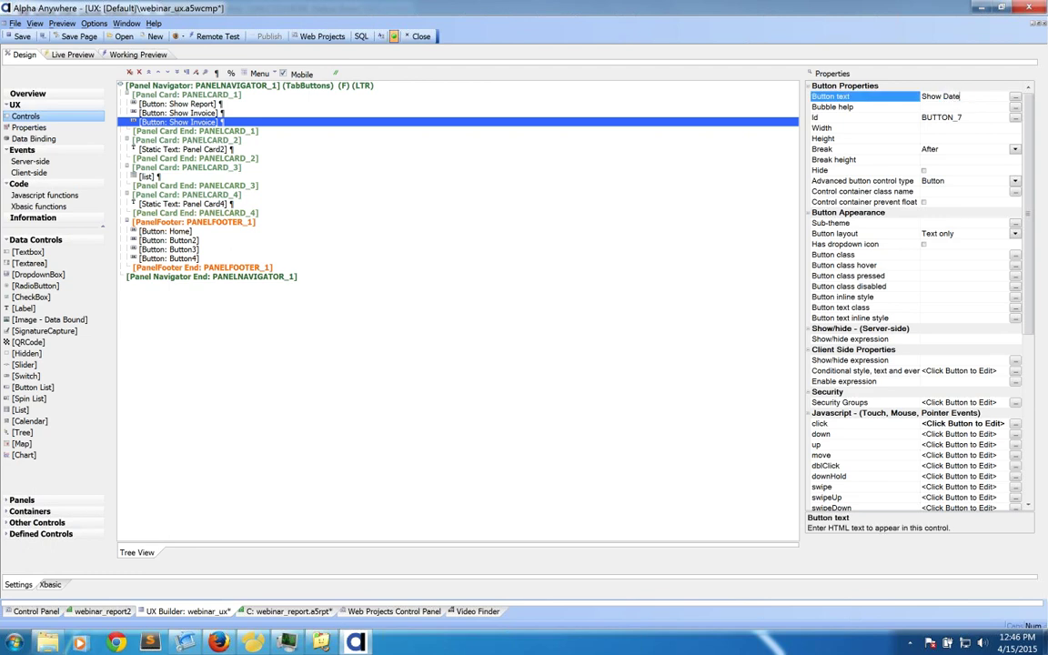
pyautogui.write(' Range')
pyautogui.press('Return')
# - In the Show Date Range button's click action, choose daterange_date as the report to open and select its start_date argument
pyautogui.click(860, 424)
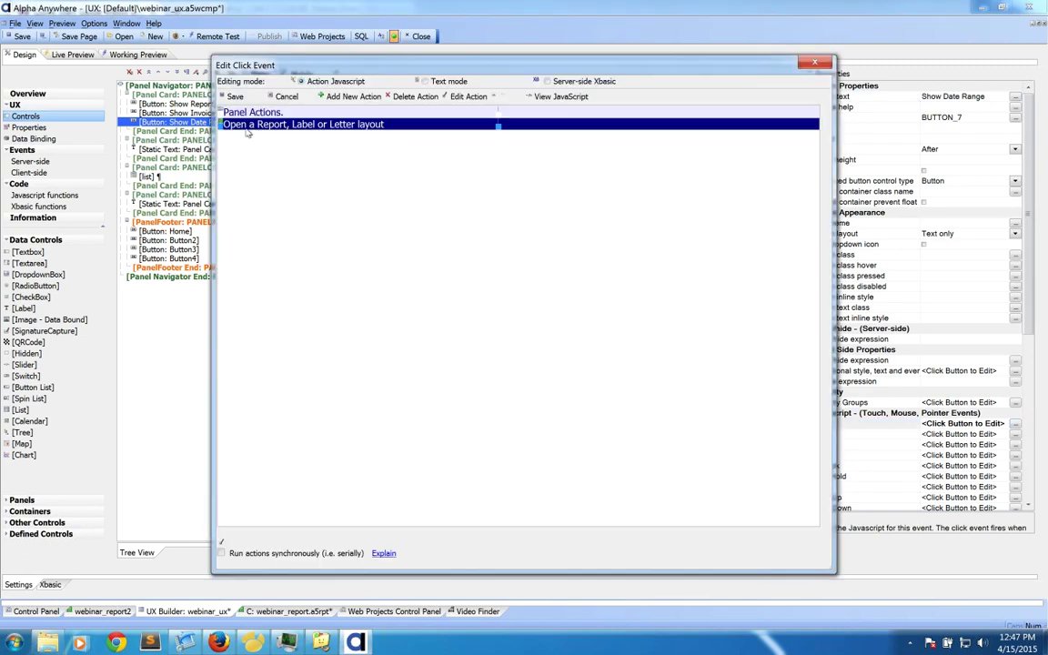
pyautogui.doubleClick(306, 129)
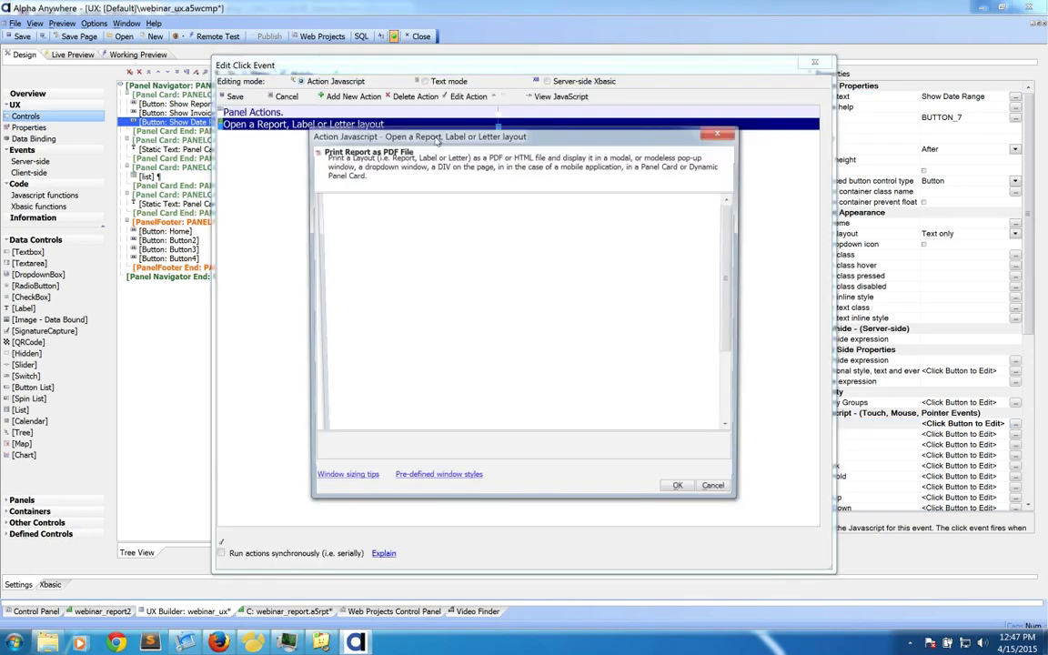
pyautogui.click(514, 212)
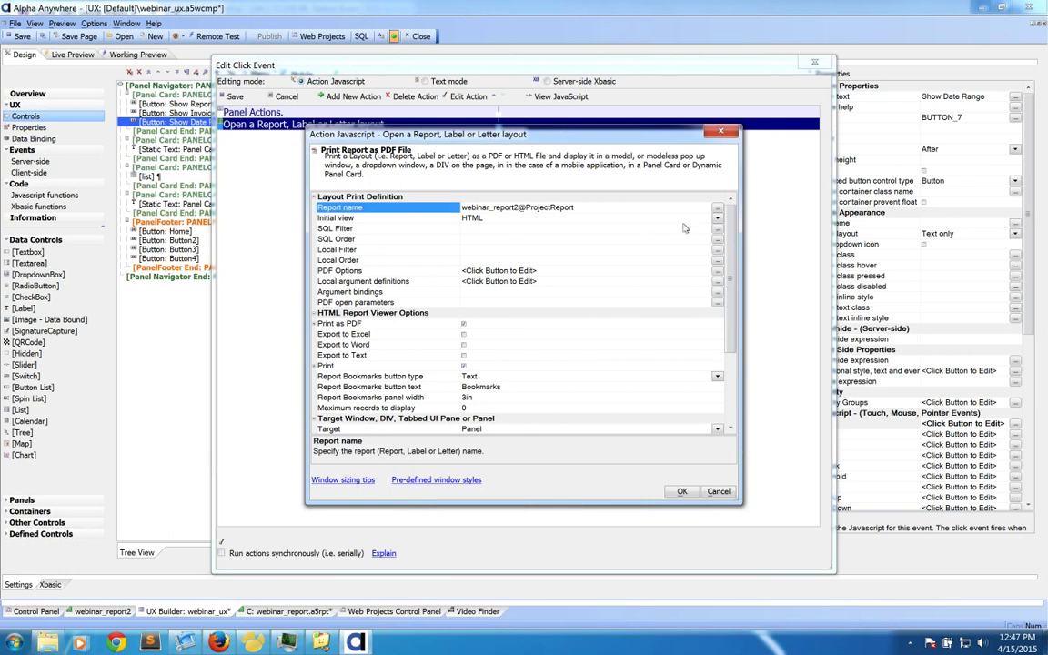
pyautogui.click(720, 208)
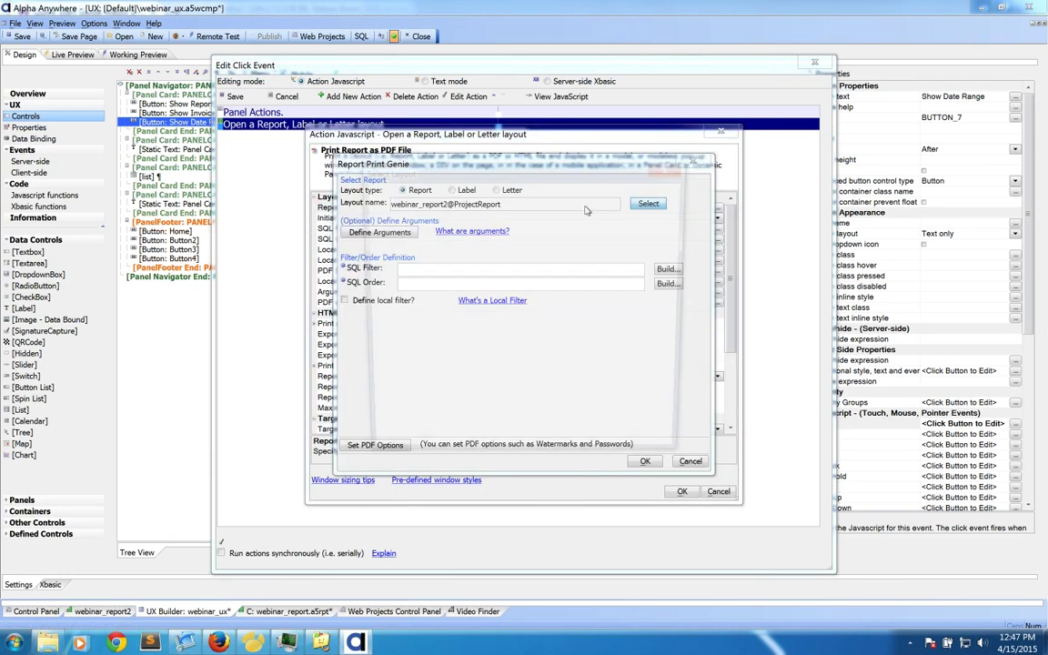
pyautogui.click(648, 203)
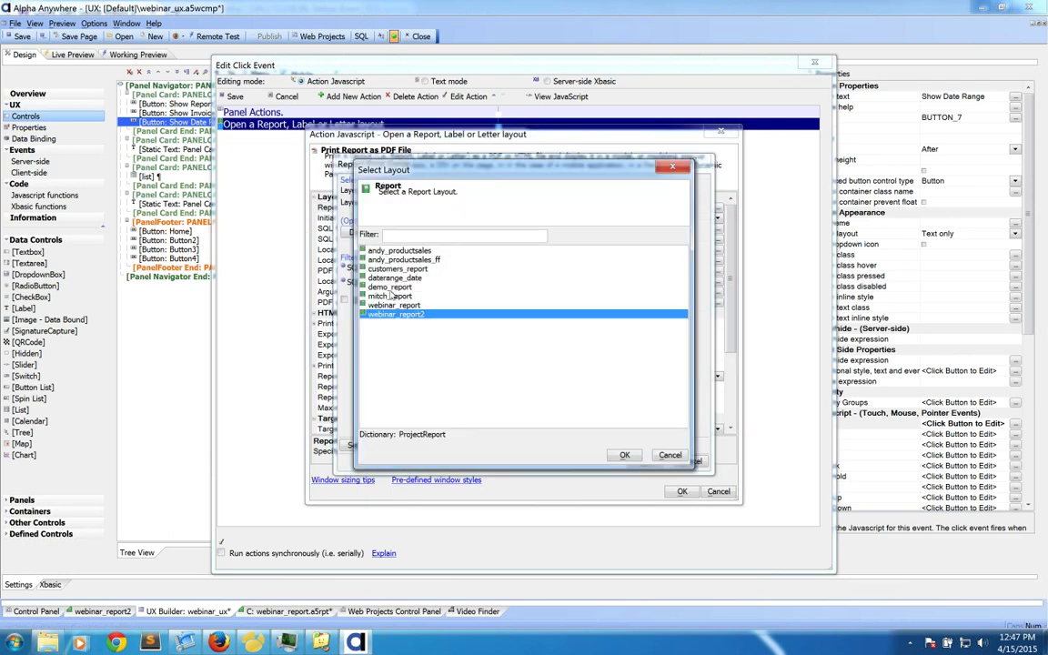
pyautogui.doubleClick(391, 277)
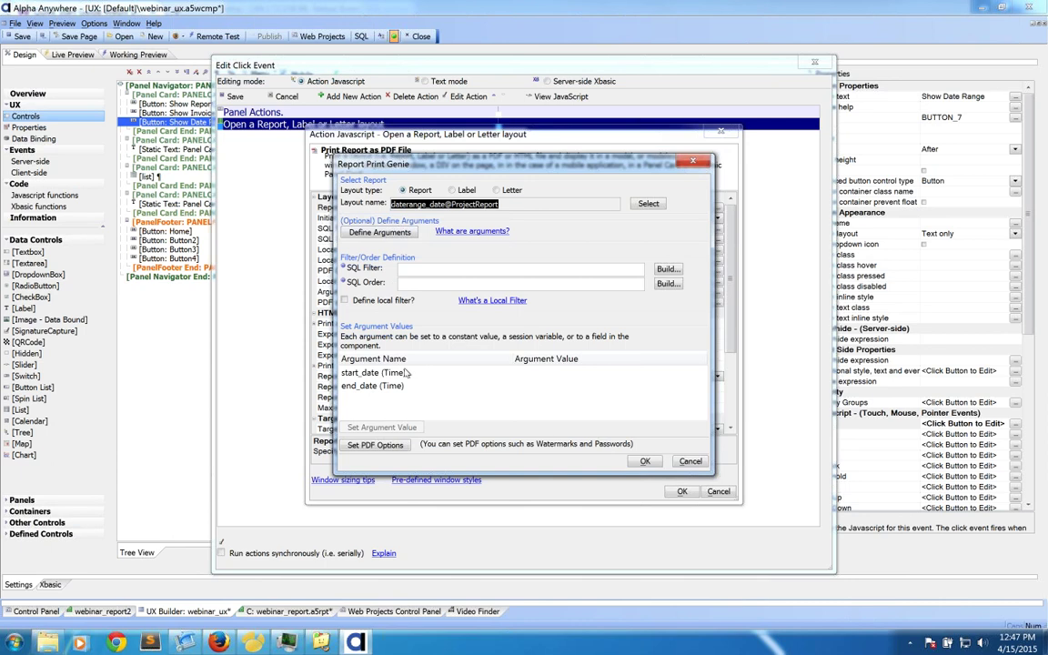
pyautogui.moveTo(477, 166); pyautogui.dragTo(710, 150)
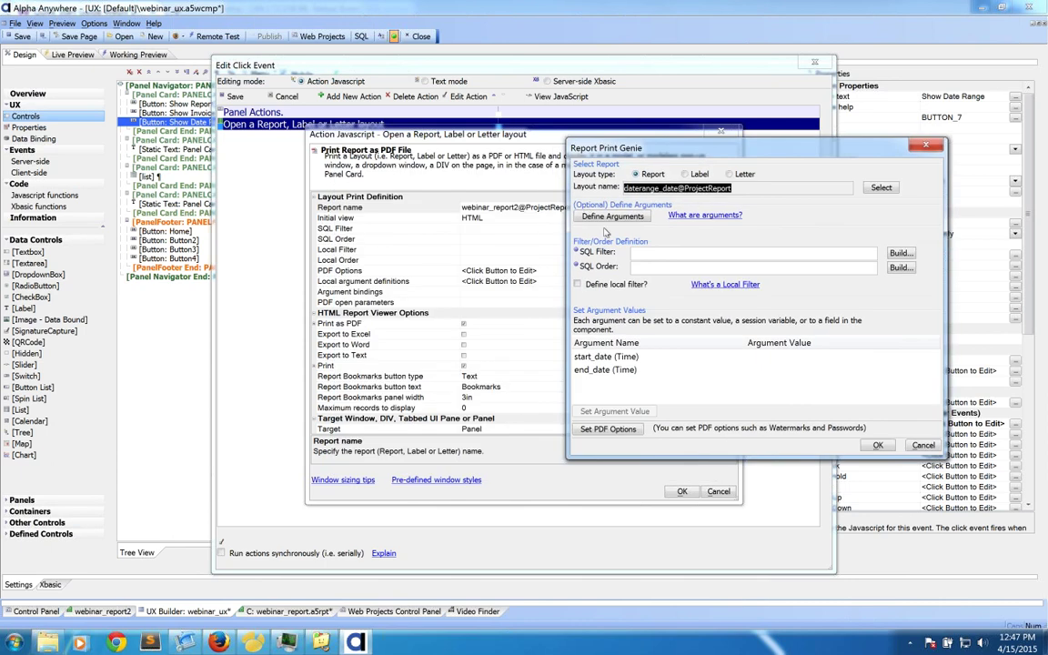
pyautogui.click(644, 358)
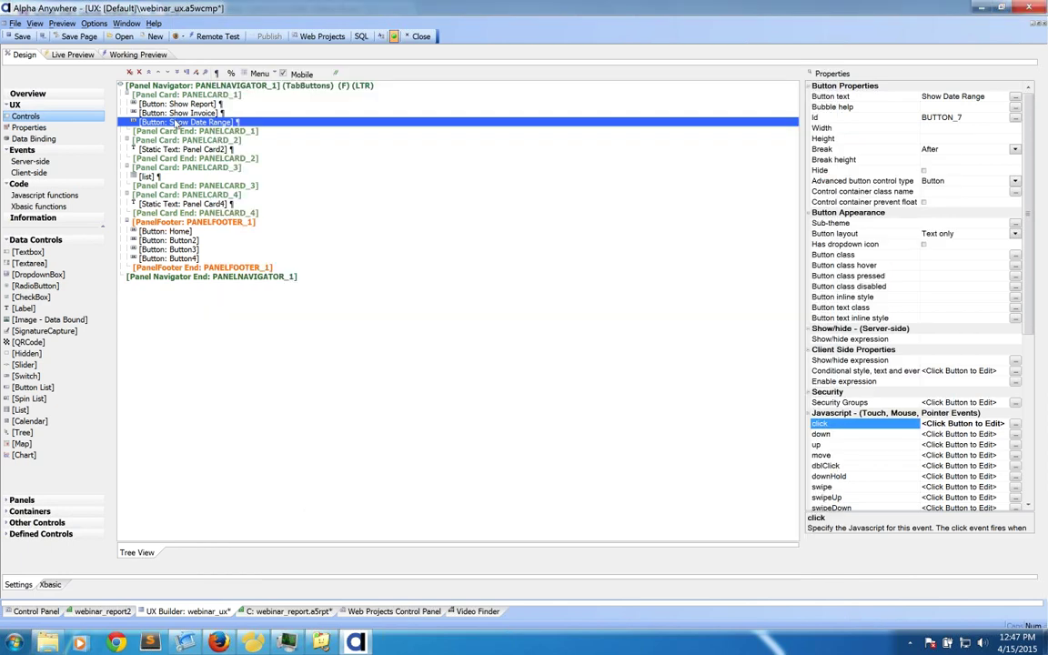
# - Add two textbox controls, start_date and end_date, below the Show Date Range button using multiple-control creation
pyautogui.click(47, 253)
pyautogui.click(344, 323)
pyautogui.write('start_date')
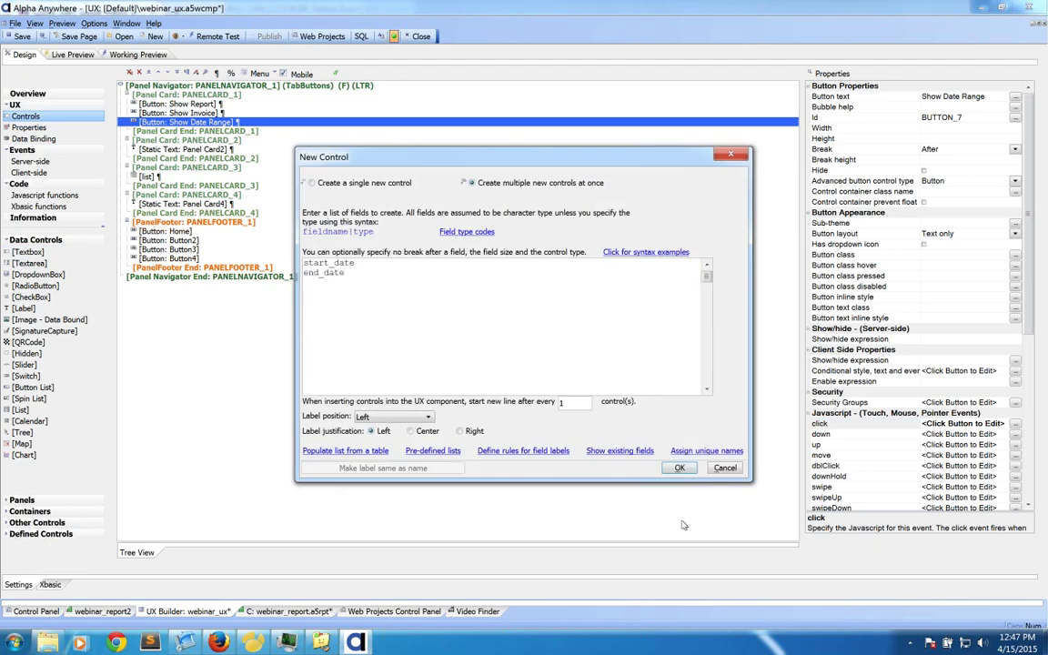
pyautogui.click(679, 468)
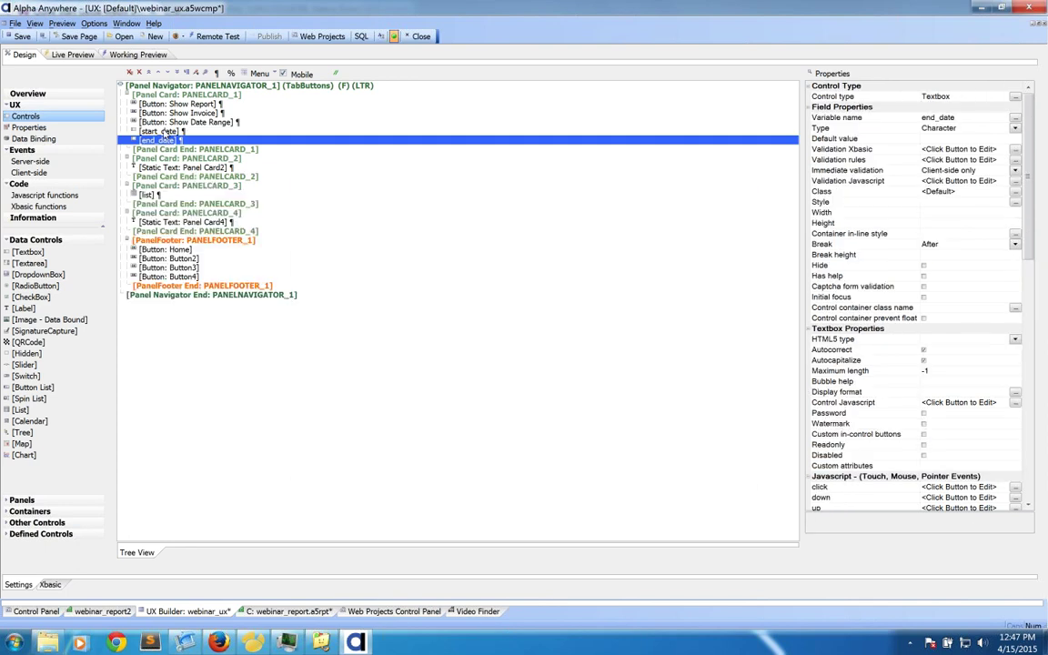
# - Set the start_date textbox's field type to Time
pyautogui.click(164, 131)
pyautogui.click(906, 128)
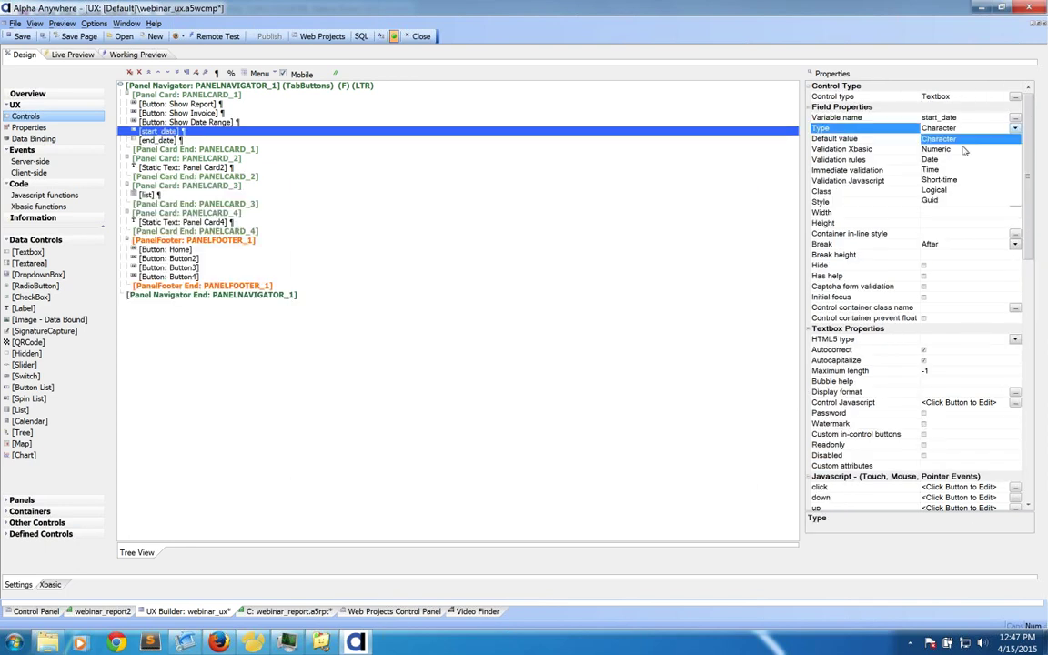
pyautogui.click(932, 159)
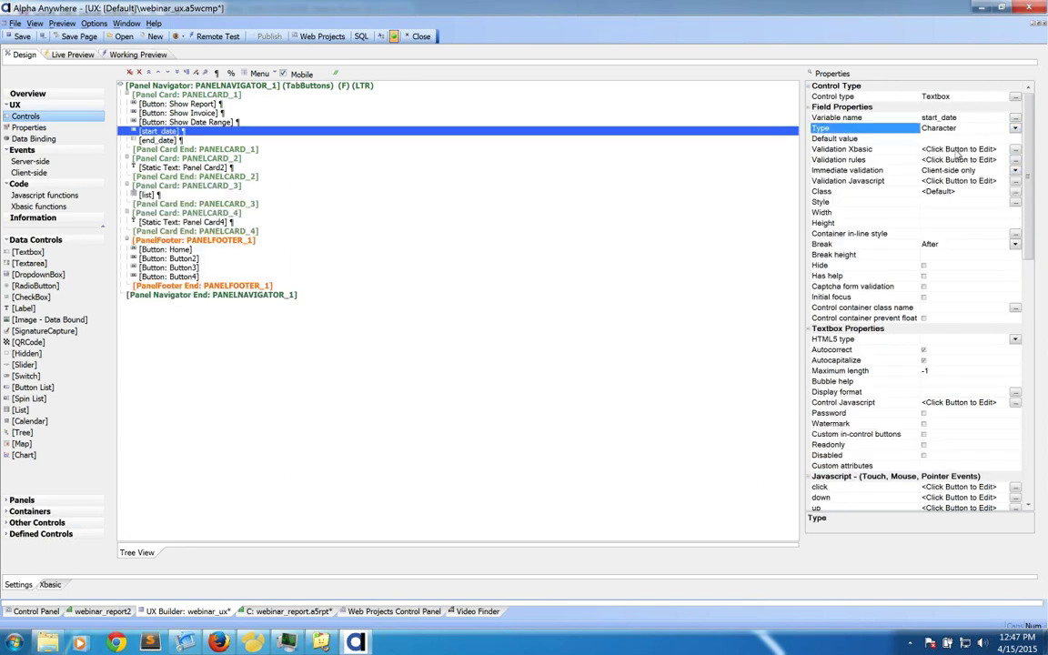
pyautogui.click(1012, 130)
pyautogui.press('Down')
pyautogui.press('Return')
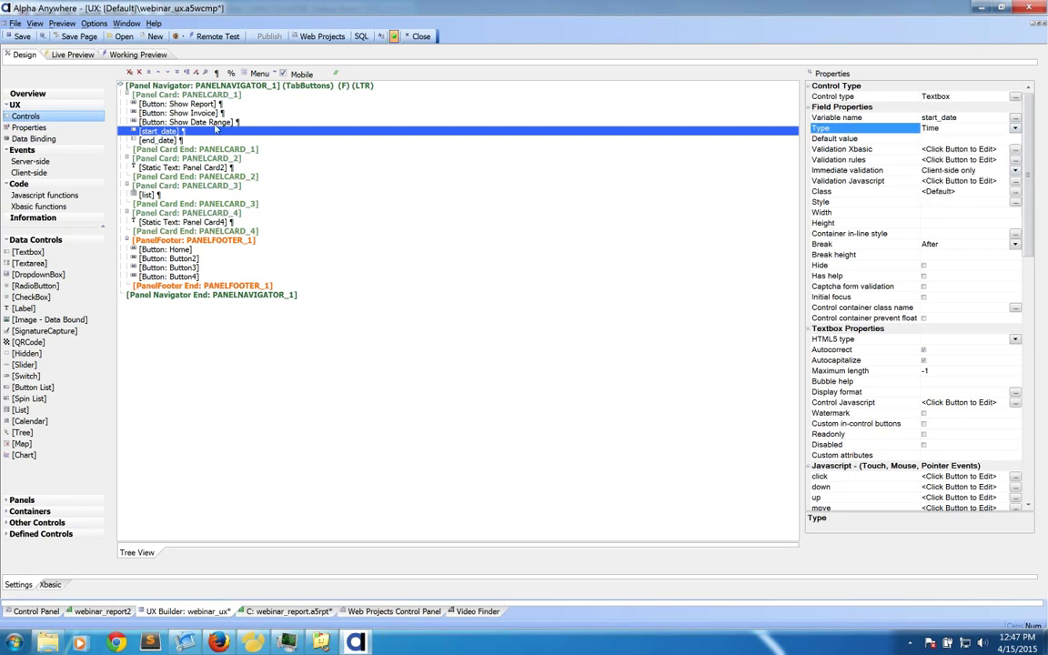
# - Set the end_date textbox's field type to Time
pyautogui.click(164, 140)
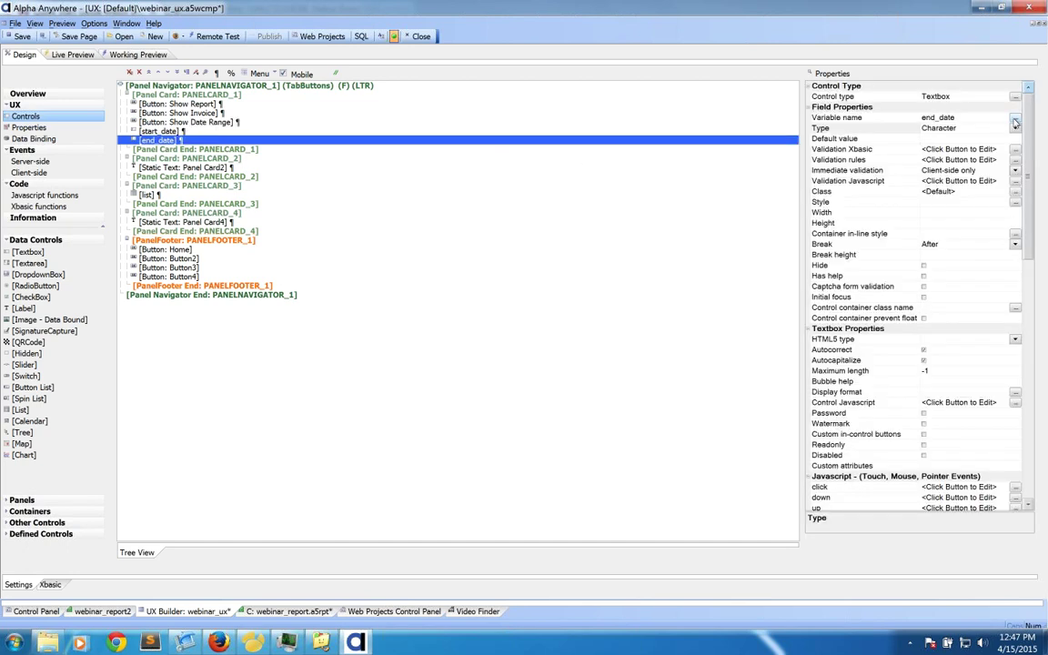
pyautogui.click(1015, 129)
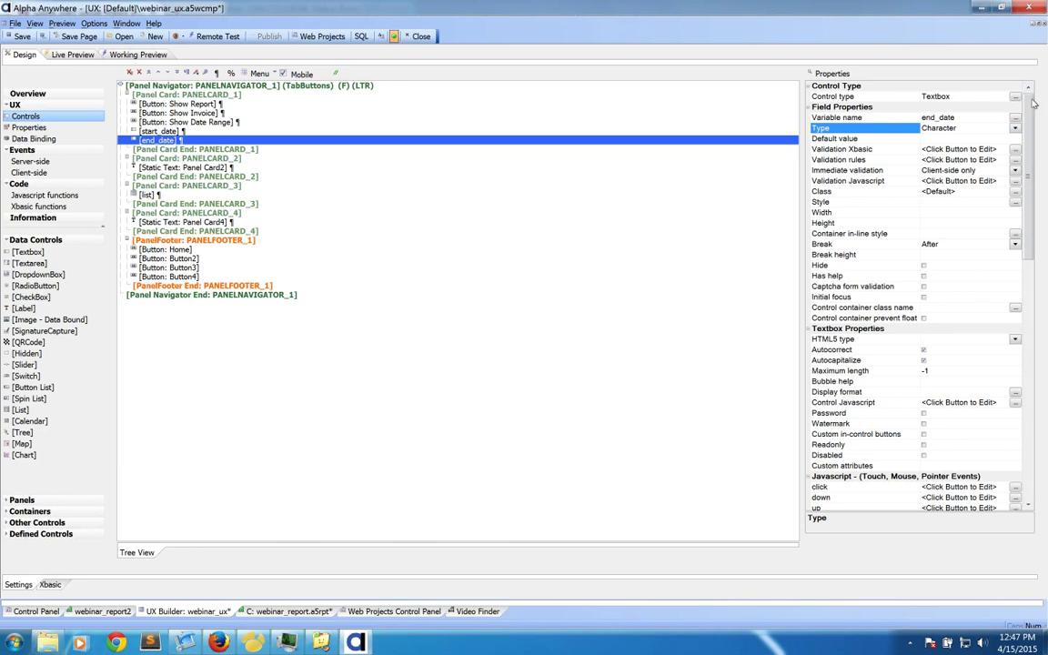
pyautogui.click(1015, 129)
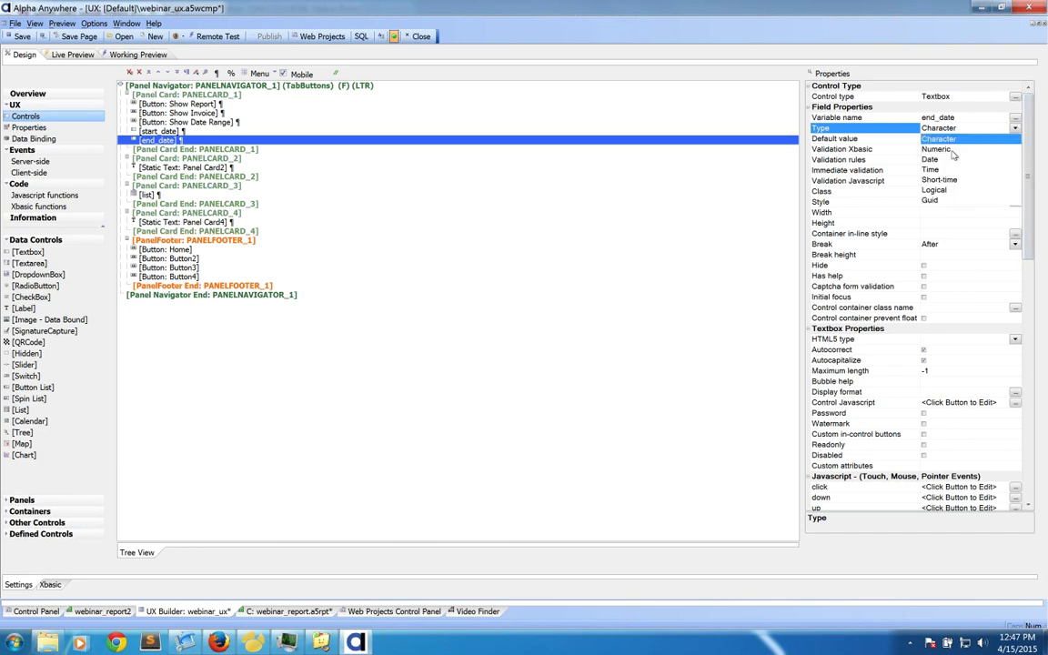
pyautogui.click(856, 171)
# - Enable the Date/Time Picker property for the end_date and start_date textboxes
pyautogui.click(1031, 419)
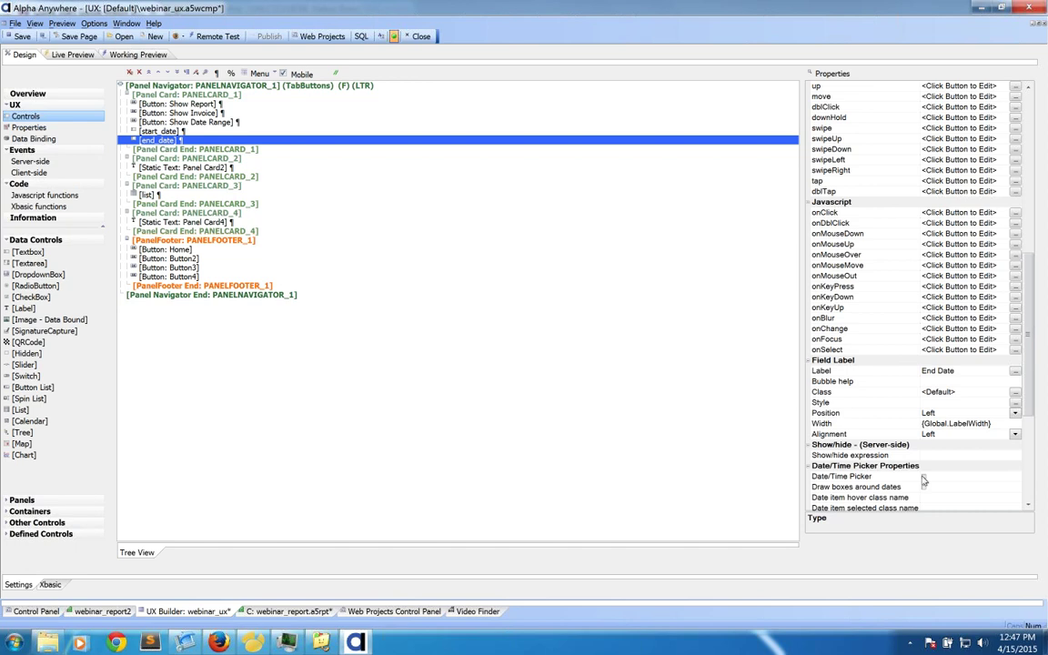
pyautogui.press('Up')
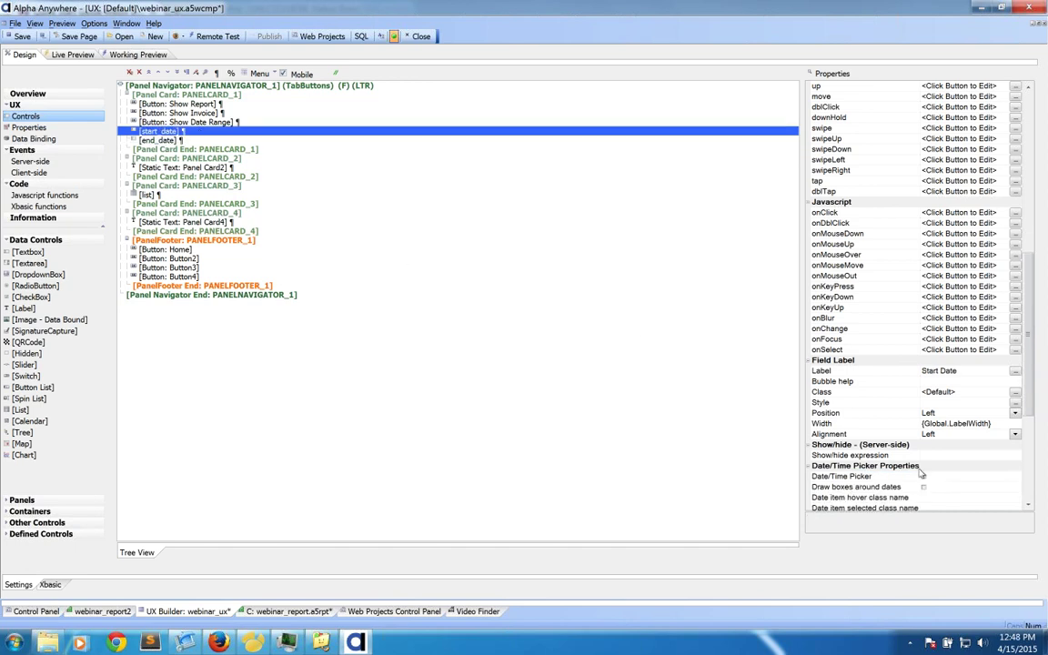
pyautogui.click(924, 475)
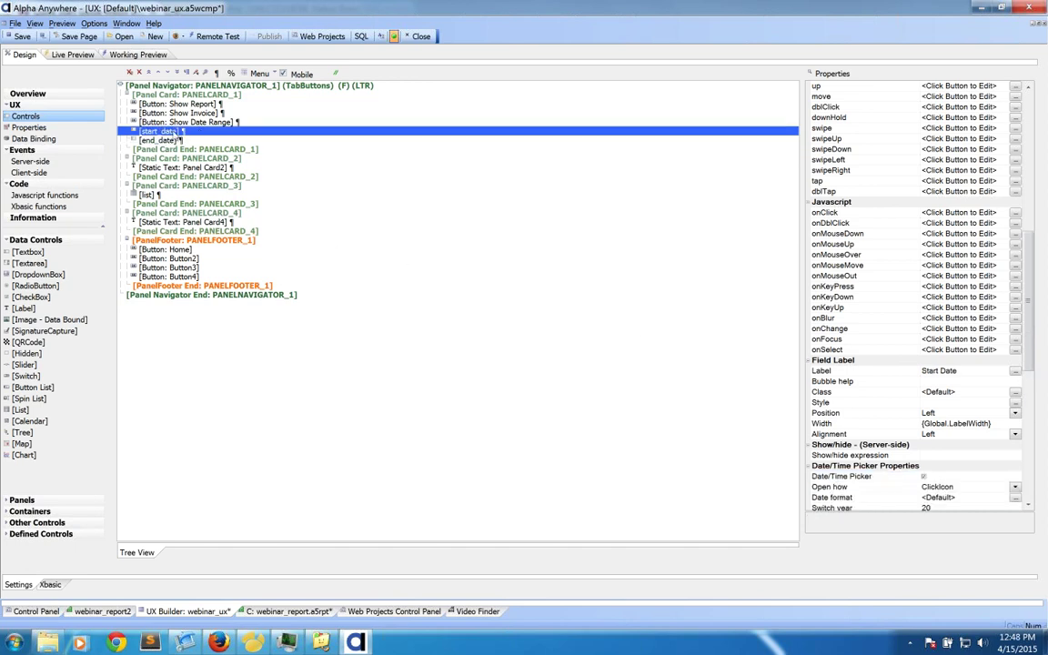
# - Save the component, run it in Working Preview, and open the Start Date calendar
pyautogui.hotkey('ctrl', 's')
pyautogui.click(129, 55)
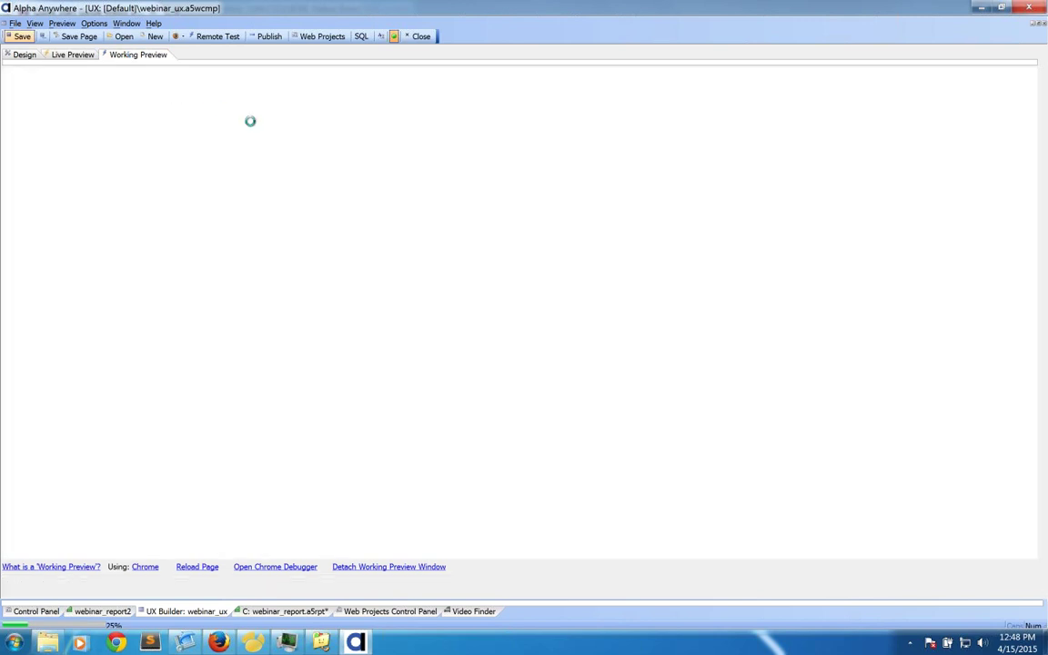
pyautogui.click(383, 182)
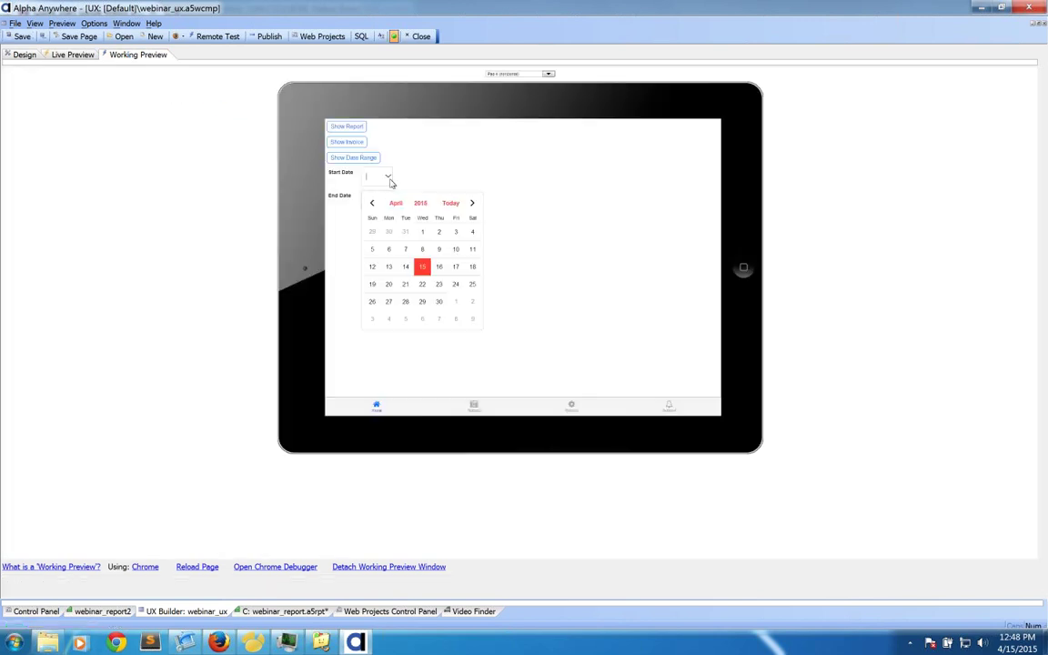
# - Test the preview's date pickers by choosing an April start date and April 13 as the end date
pyautogui.click(368, 244)
pyautogui.click(387, 202)
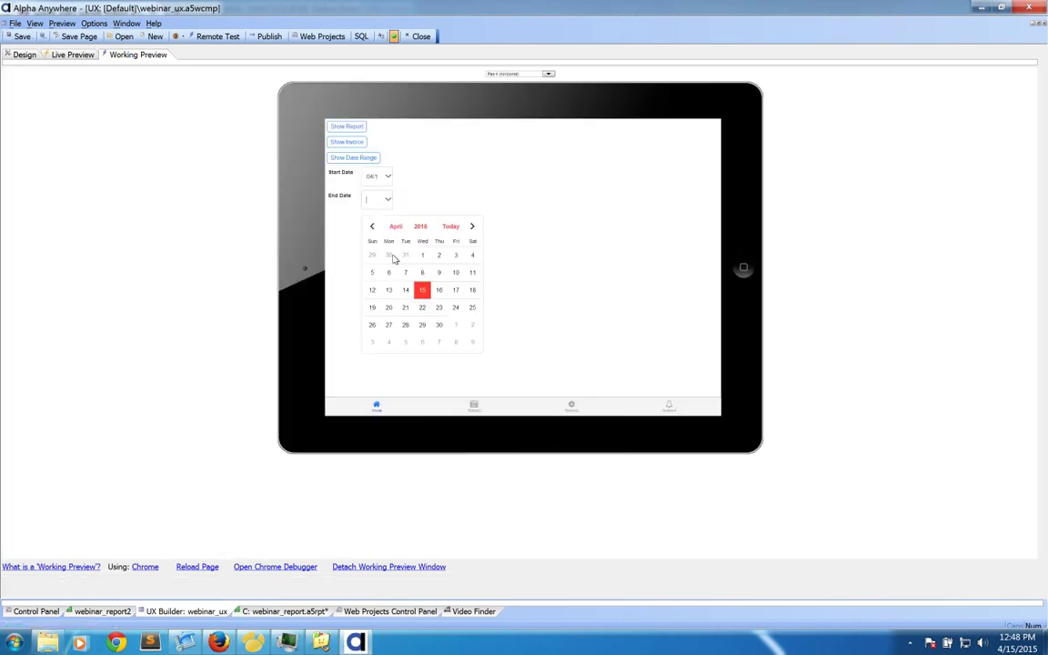
pyautogui.click(392, 293)
pyautogui.click(388, 200)
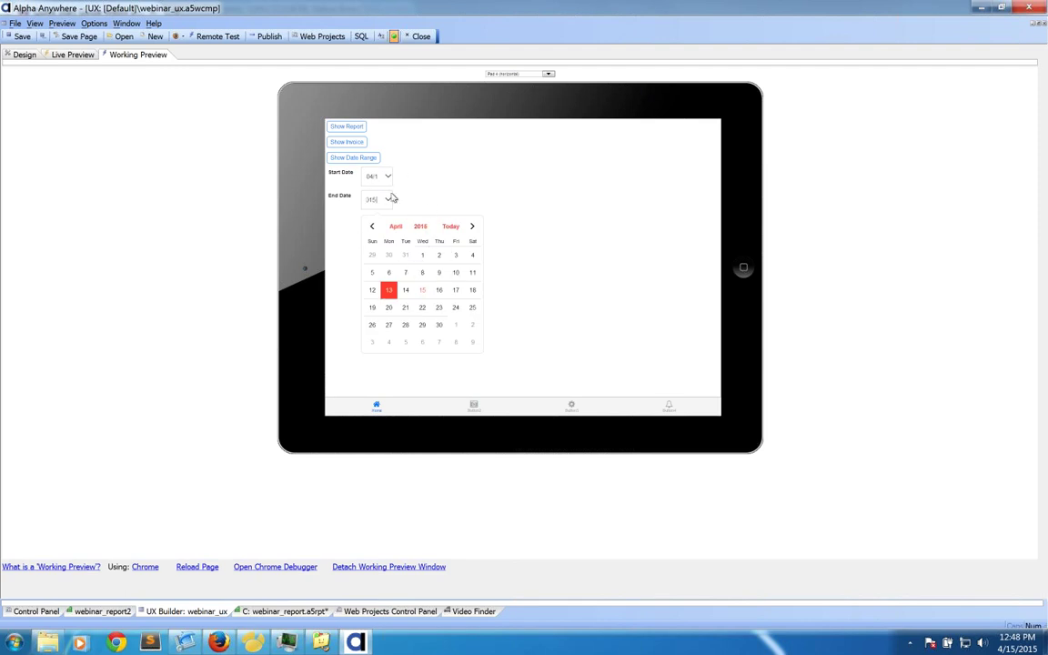
# - Return to the component design and set the start_date textbox's width to 50%
pyautogui.click(25, 54)
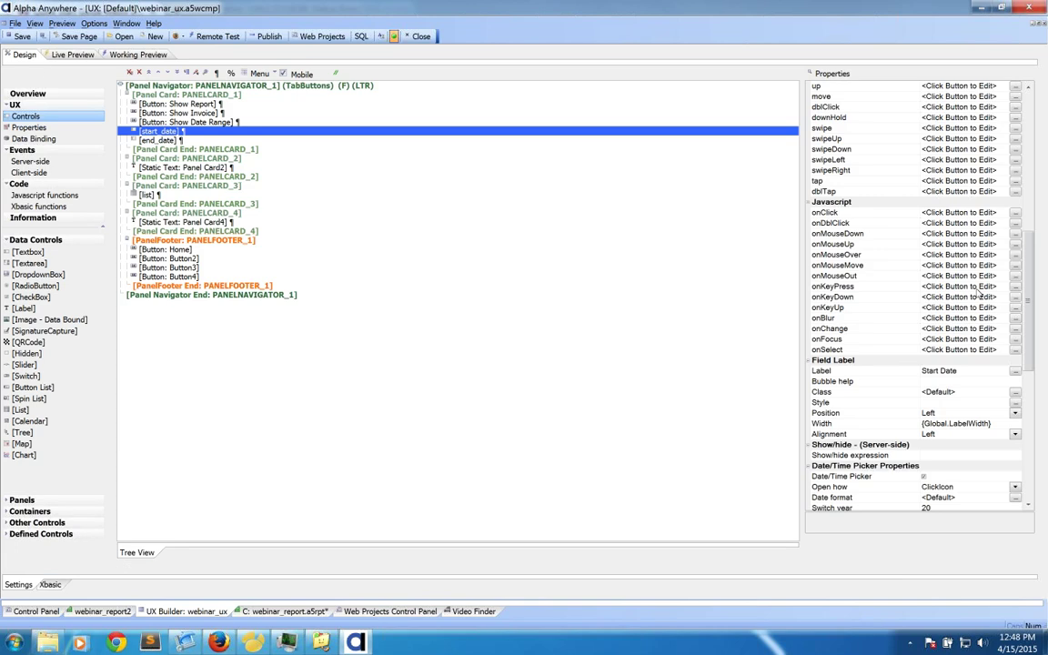
pyautogui.scroll(3, 923, 288)
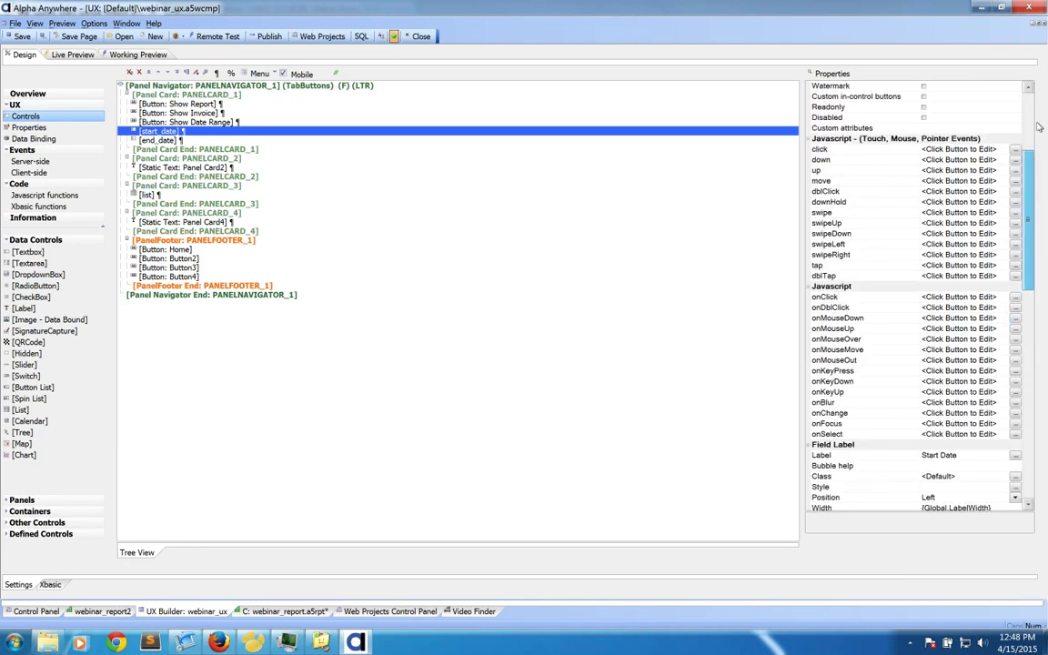
pyautogui.scroll(10, 928, 221)
pyautogui.click(937, 212)
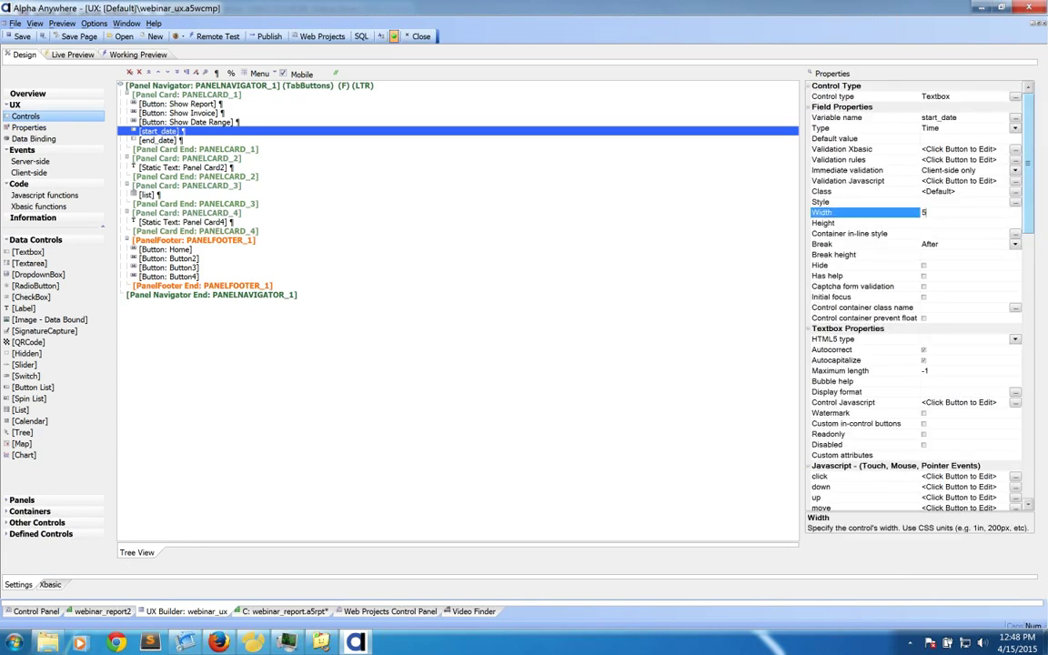
pyautogui.write('50%')
pyautogui.press('Return')
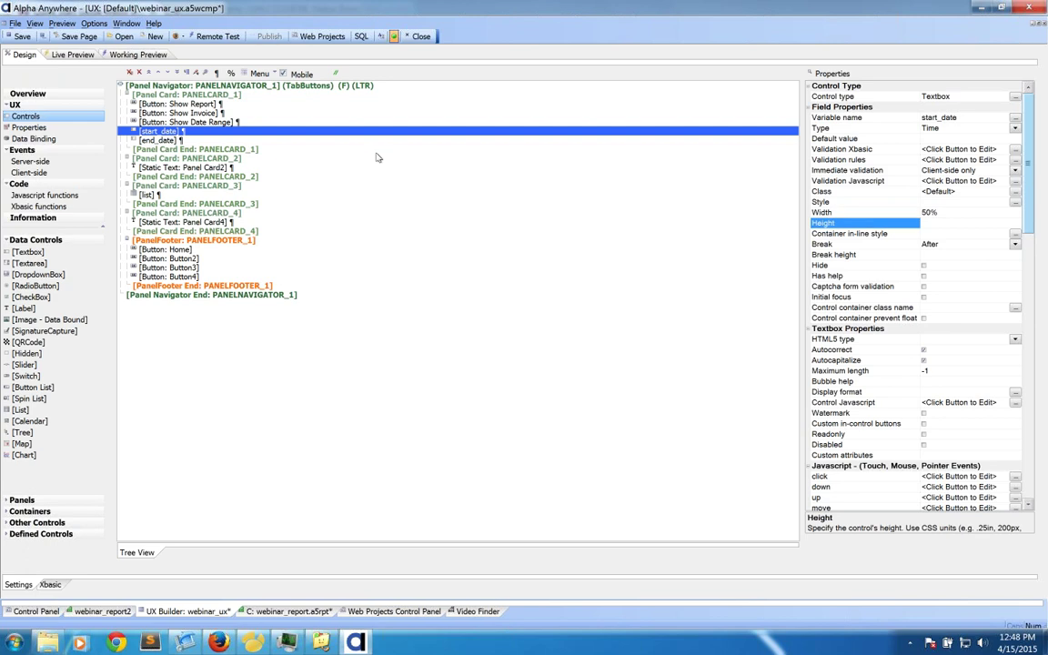
# - Set the end_date textbox's width to 50% and save the component
pyautogui.click(302, 142)
pyautogui.click(928, 212)
pyautogui.write('50%')
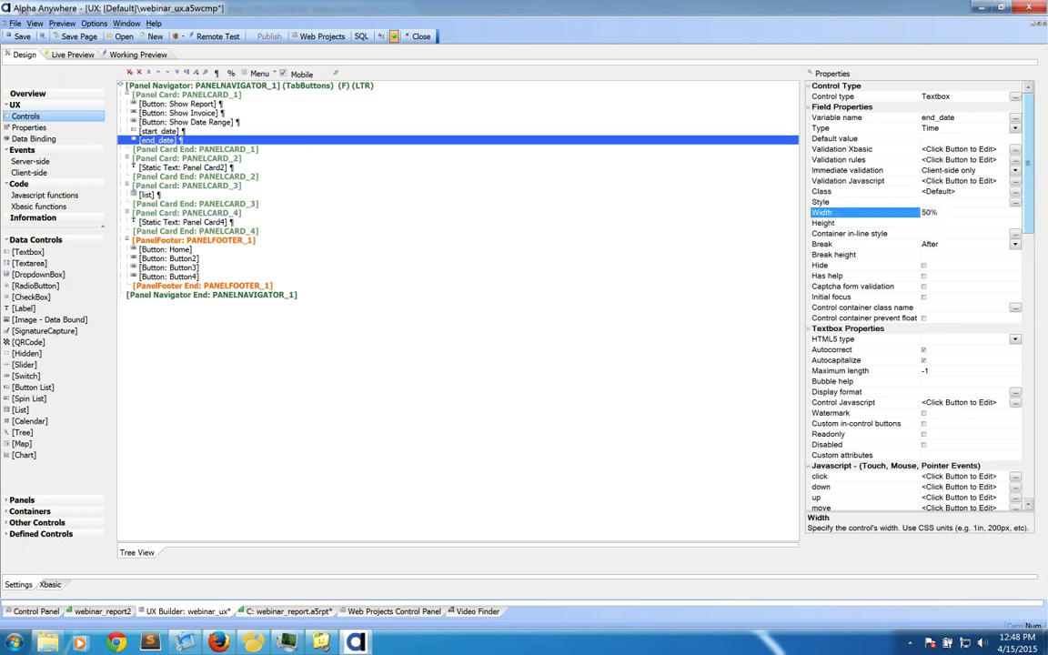
pyautogui.press('Return')
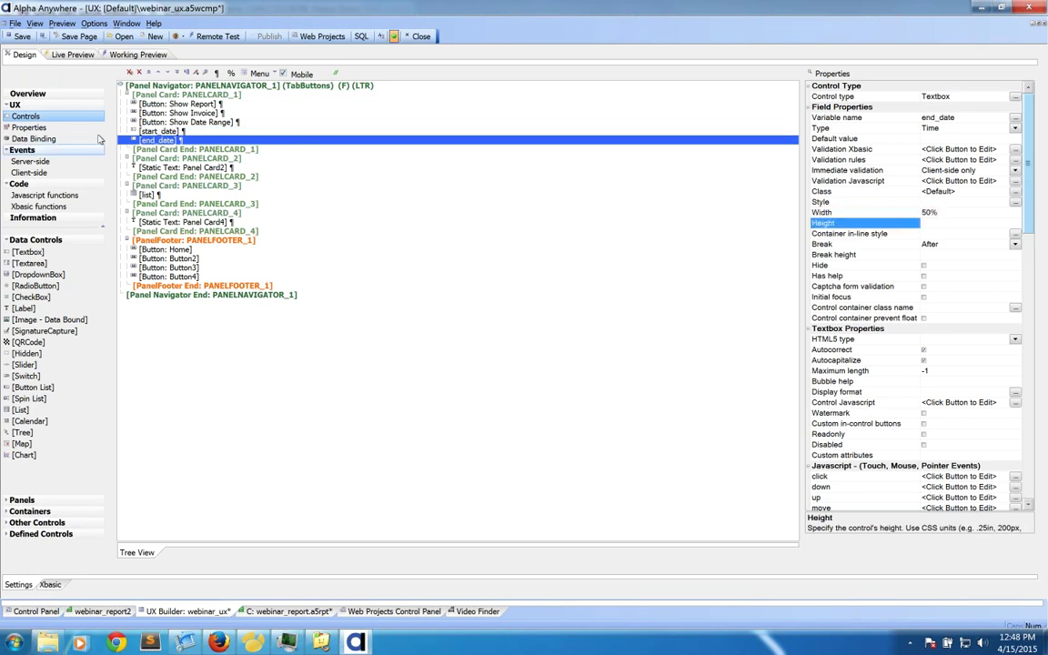
pyautogui.click(22, 39)
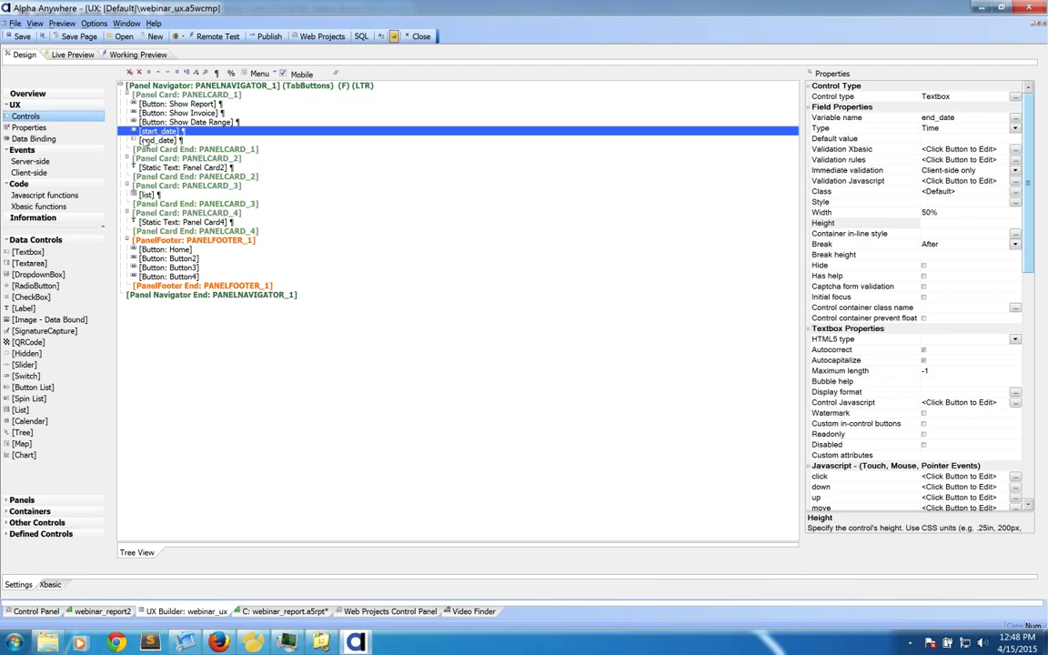
# - Edit the Show Date Range button's click event so its report action uses the daterange_date report layout
pyautogui.click(173, 121)
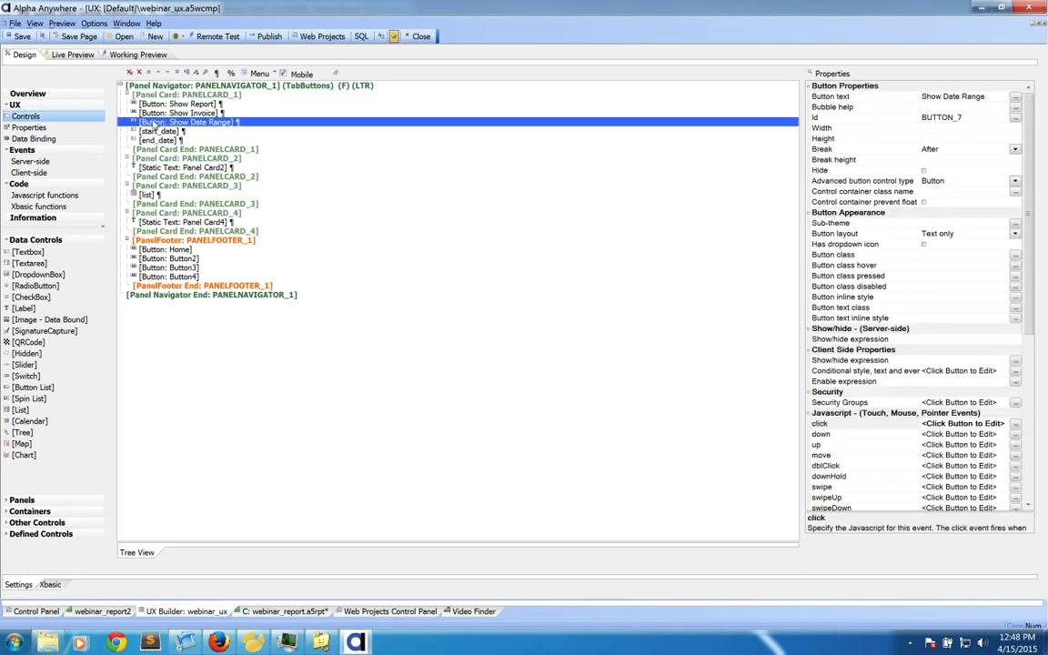
pyautogui.click(1015, 424)
pyautogui.doubleClick(293, 125)
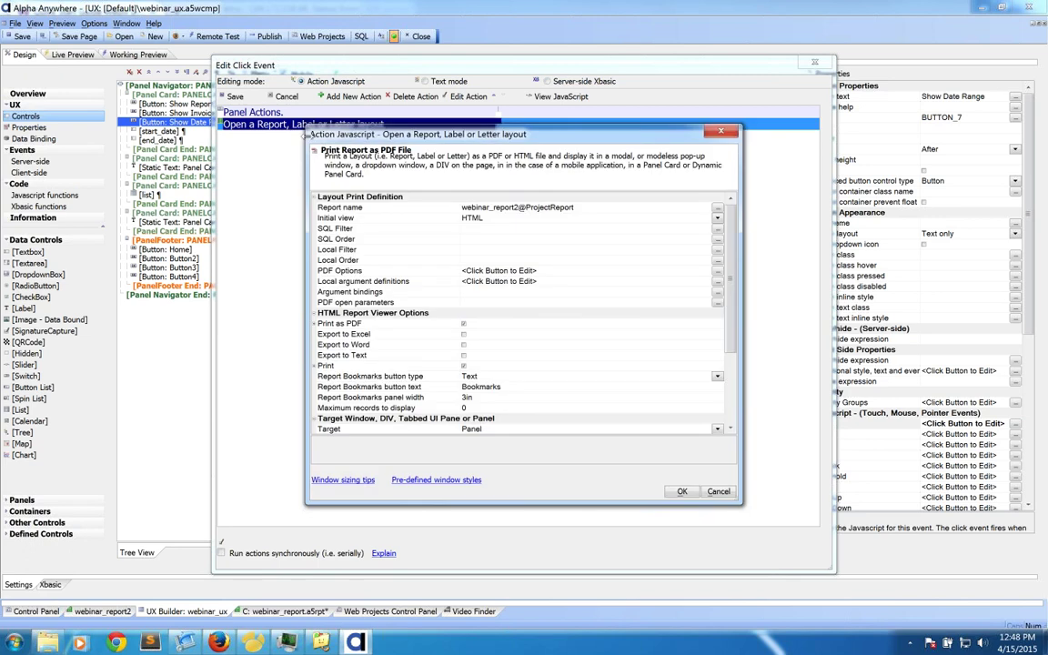
pyautogui.doubleClick(439, 209)
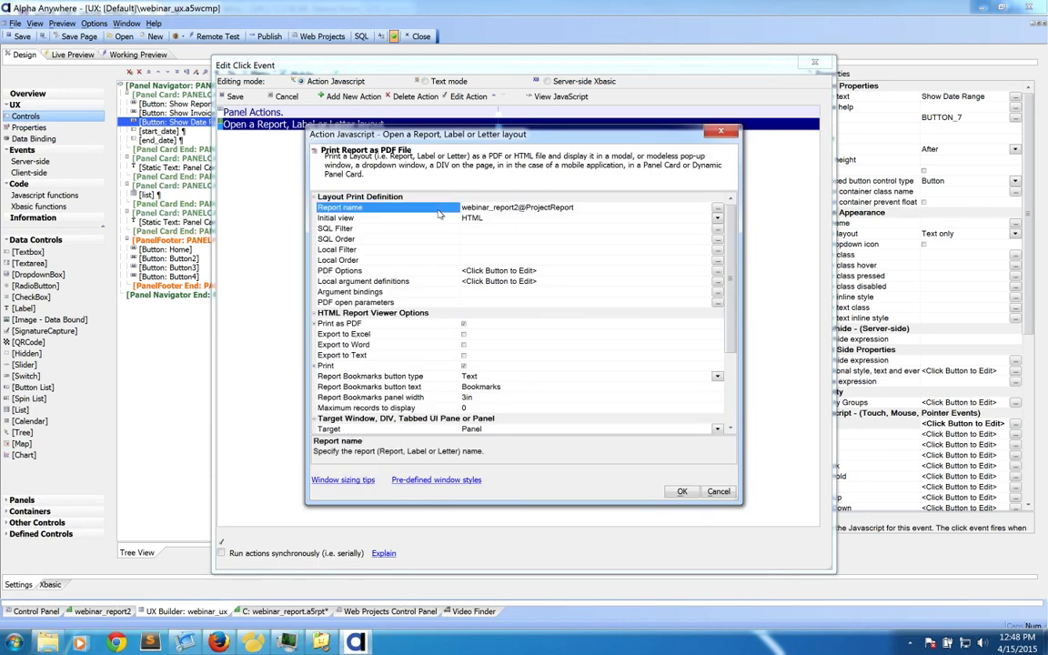
pyautogui.click(641, 206)
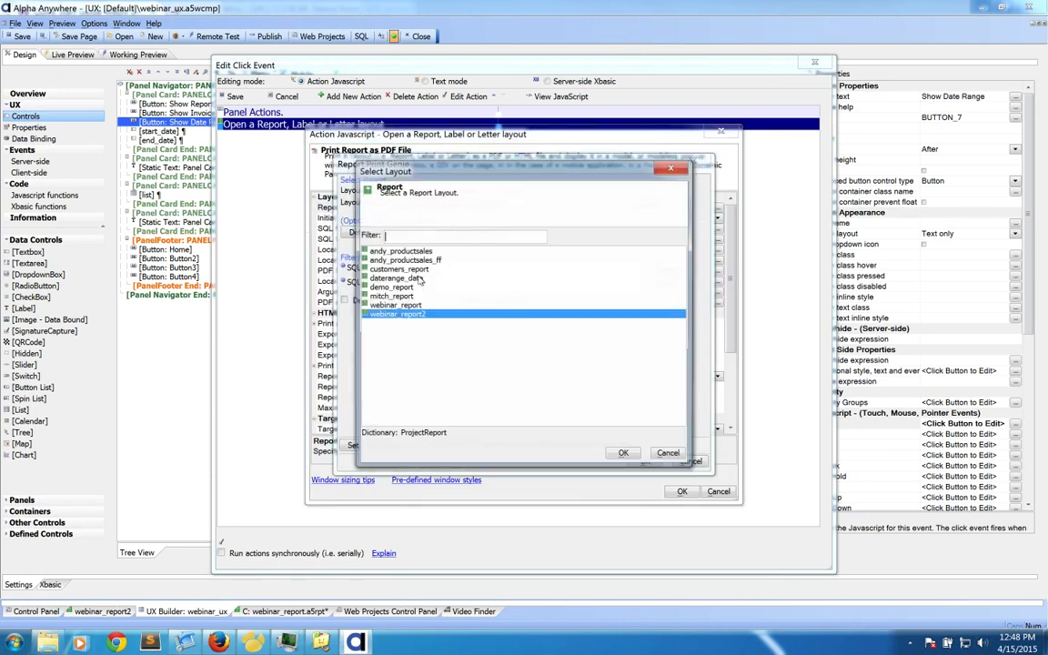
pyautogui.click(396, 278)
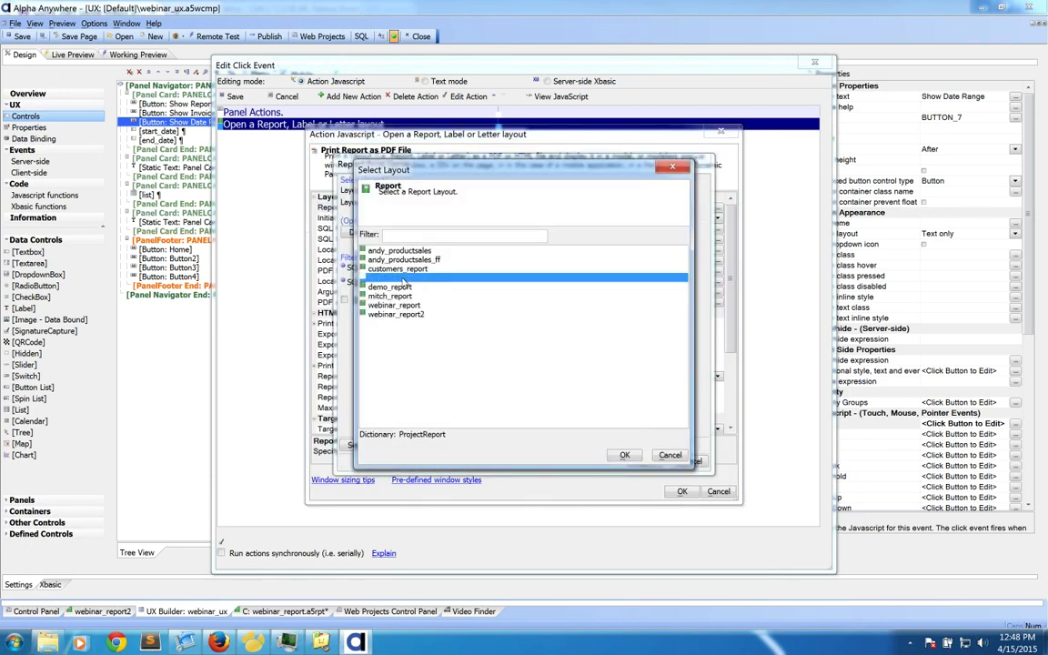
pyautogui.click(626, 456)
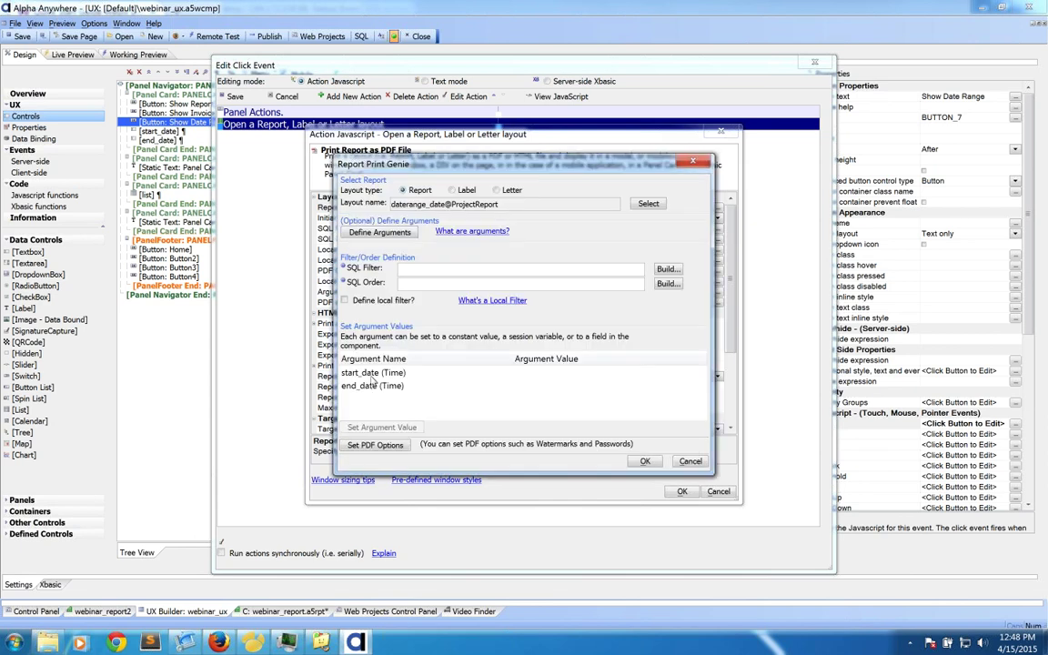
# - Set the report's start_date argument to the {start_date} field placeholder
pyautogui.click(374, 375)
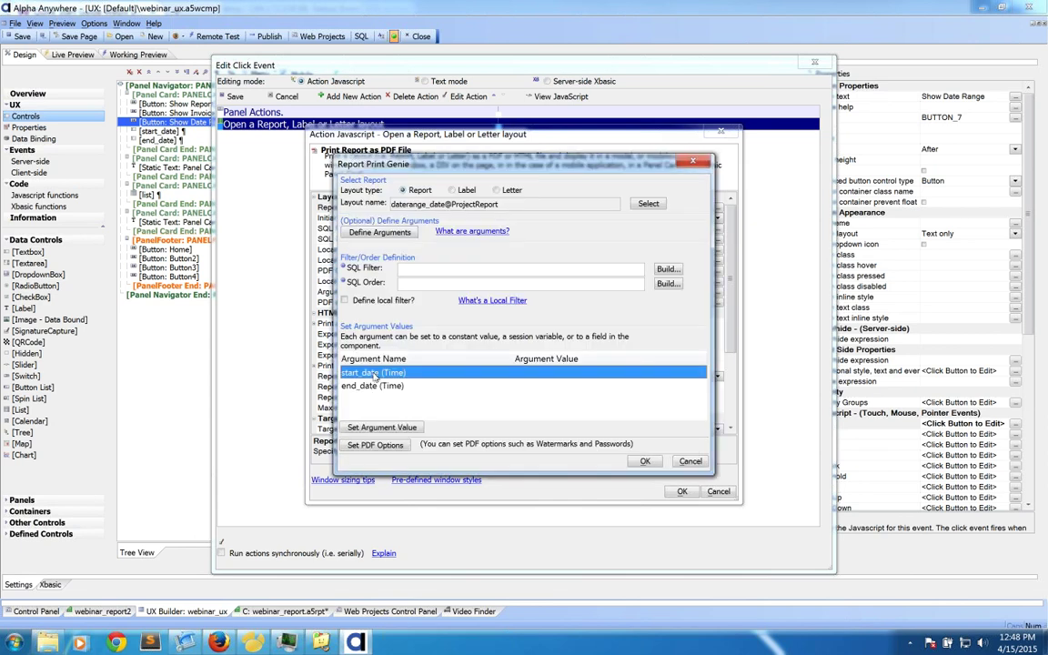
pyautogui.doubleClick(374, 375)
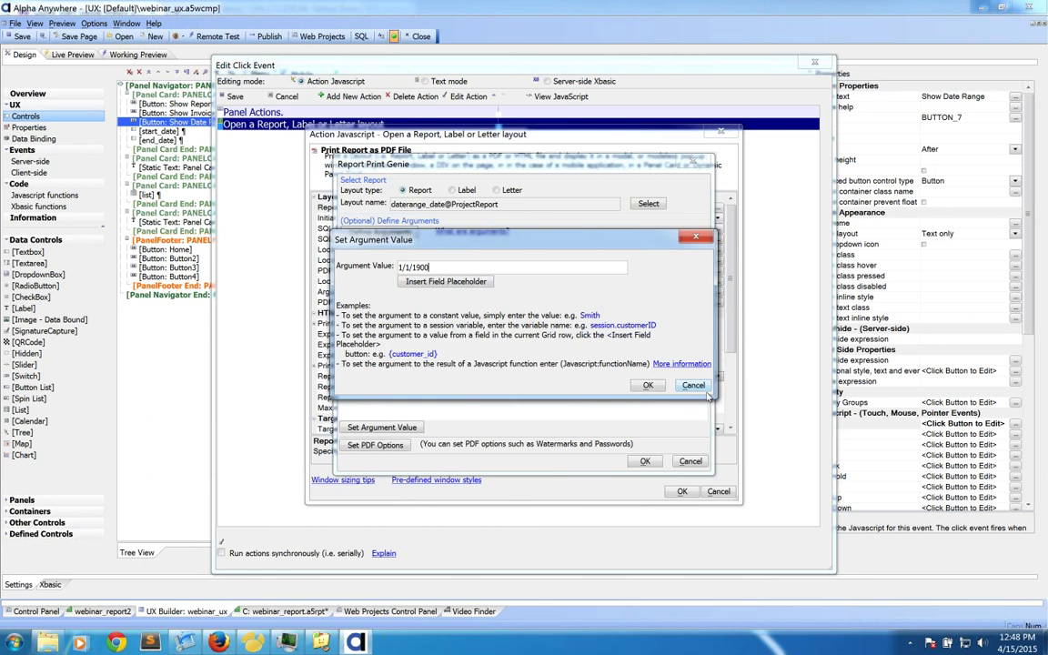
pyautogui.click(648, 386)
pyautogui.click(449, 282)
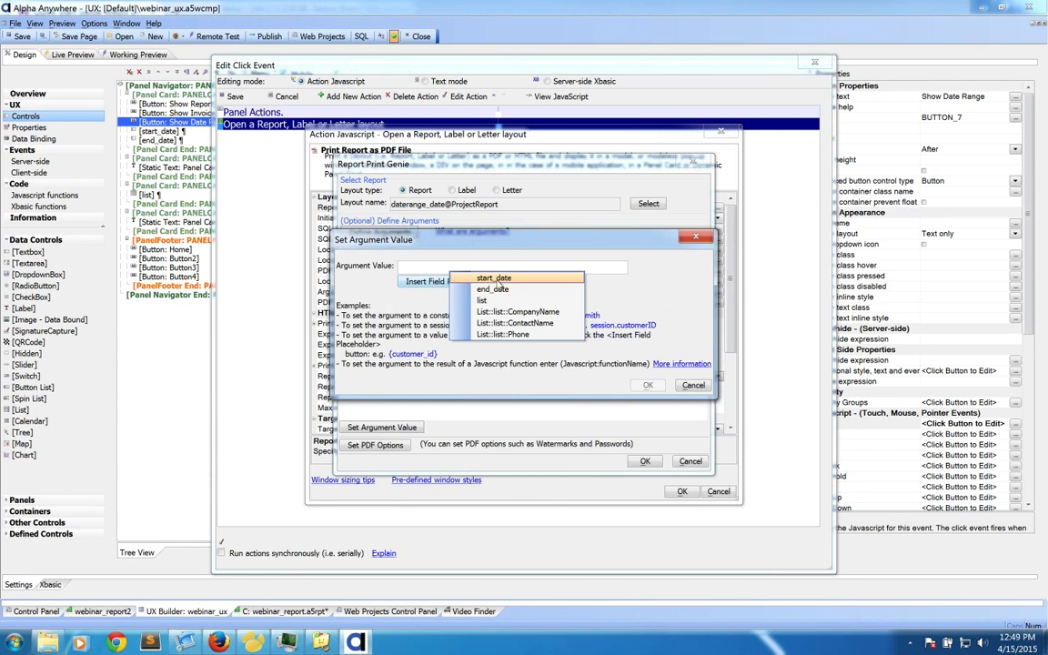
pyautogui.click(505, 280)
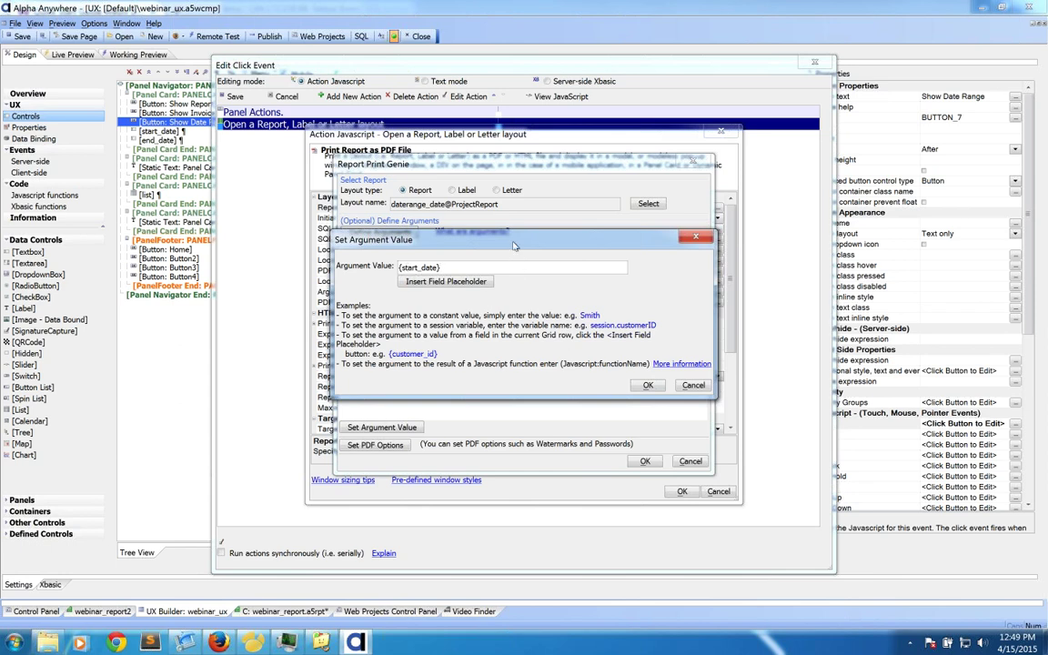
pyautogui.moveTo(464, 239); pyautogui.dragTo(641, 237)
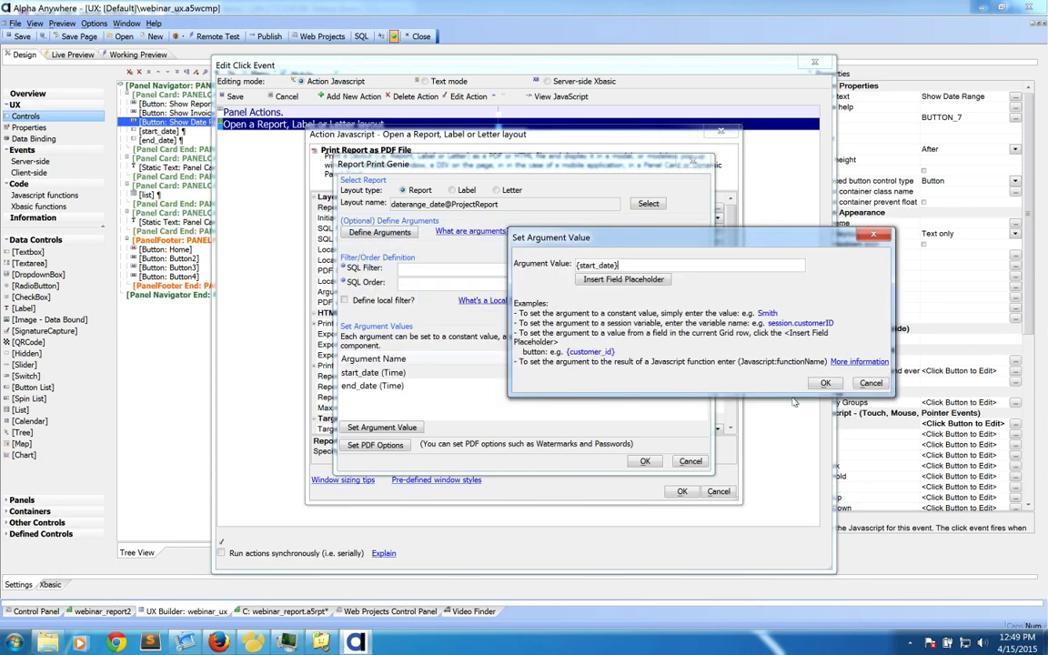
pyautogui.press('Return')
# - Set the report's end_date argument to the {end_date} field placeholder and accept the report settings
pyautogui.click(369, 385)
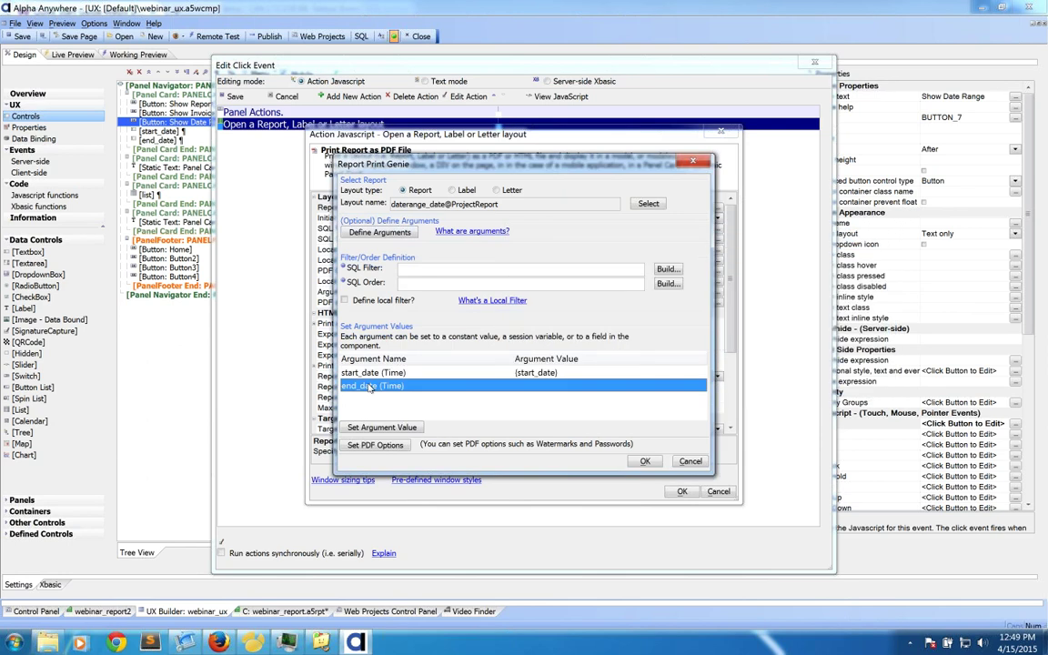
pyautogui.doubleClick(369, 386)
pyautogui.click(425, 281)
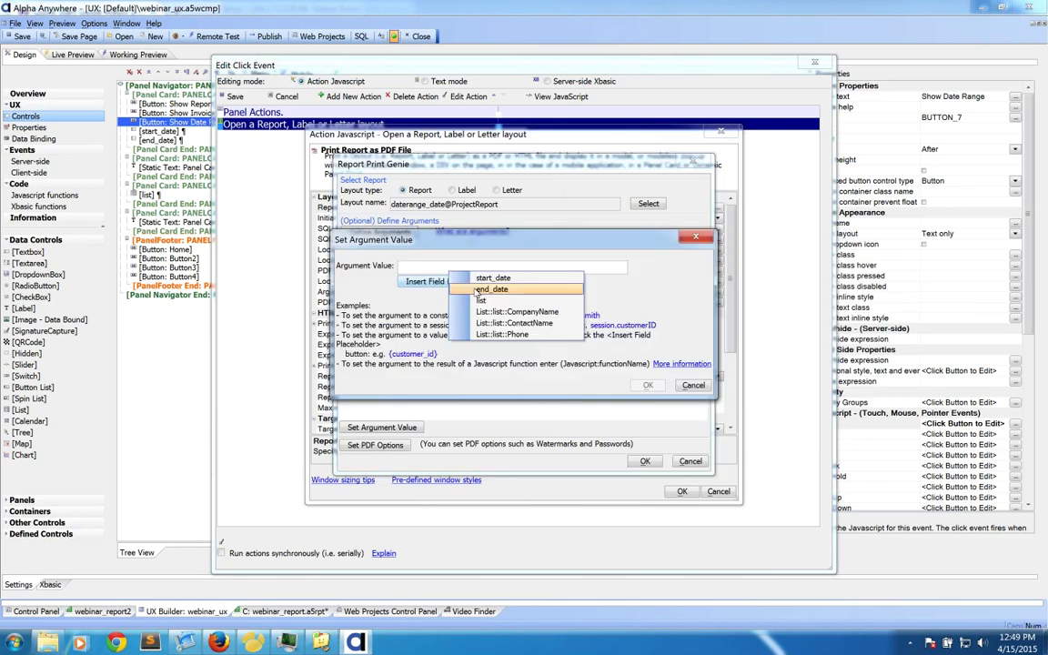
pyautogui.click(490, 290)
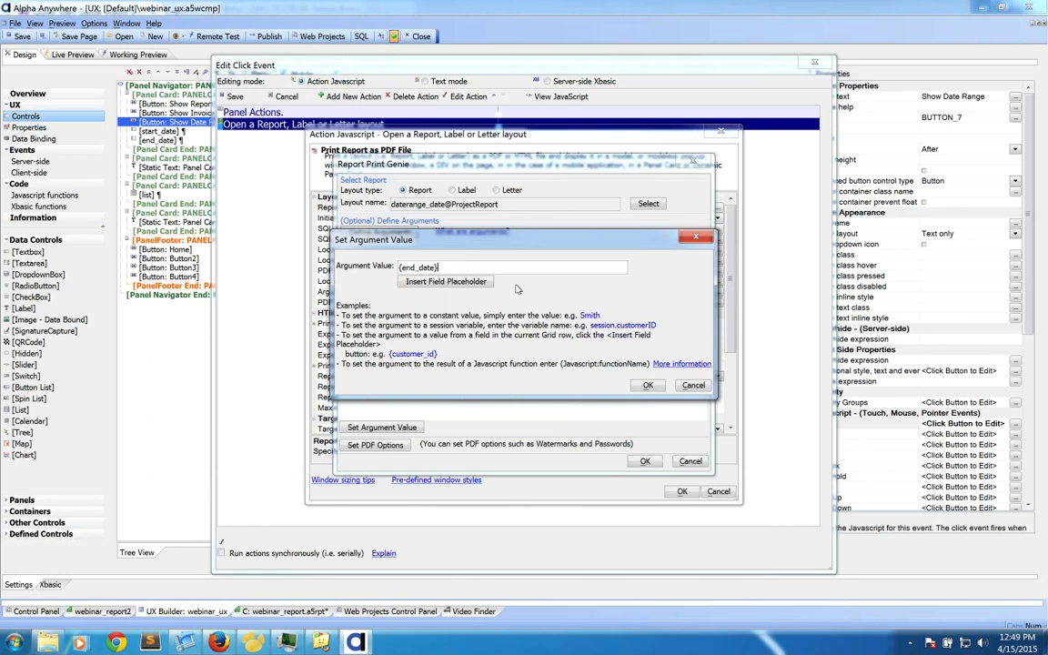
pyautogui.click(648, 384)
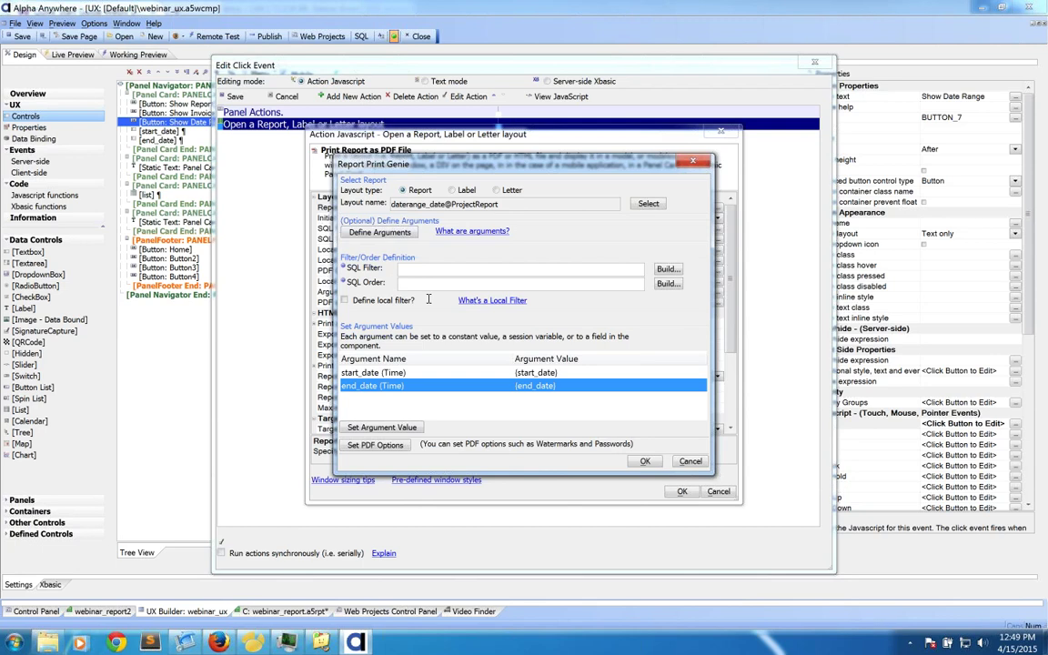
pyautogui.click(653, 464)
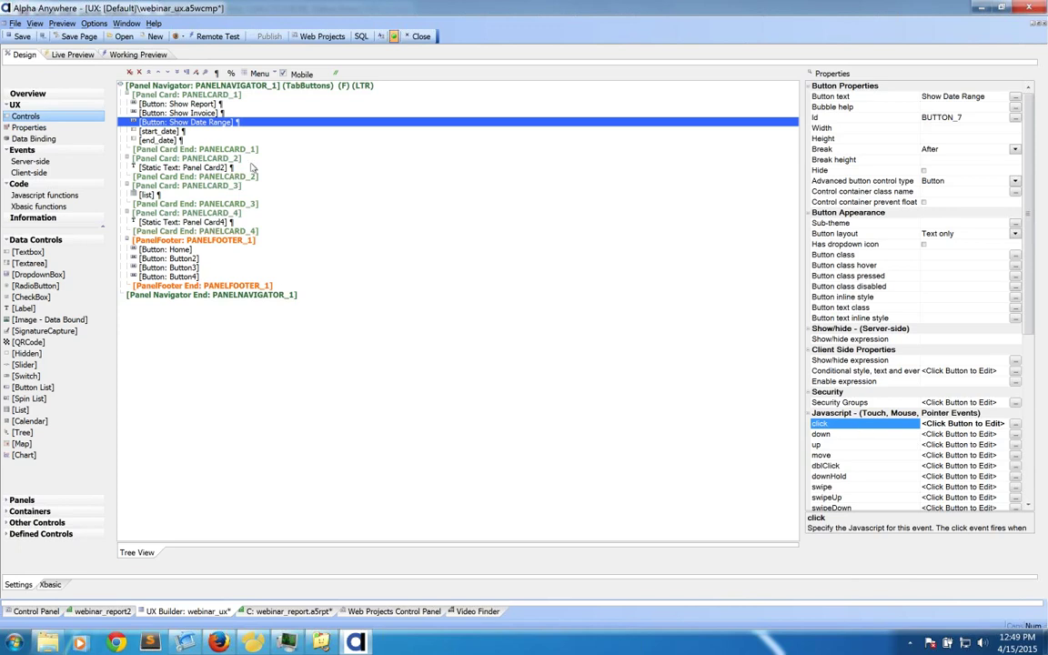
# - Run the component in Working Preview and enter 1/1/1990 as the Start Date
pyautogui.click(117, 55)
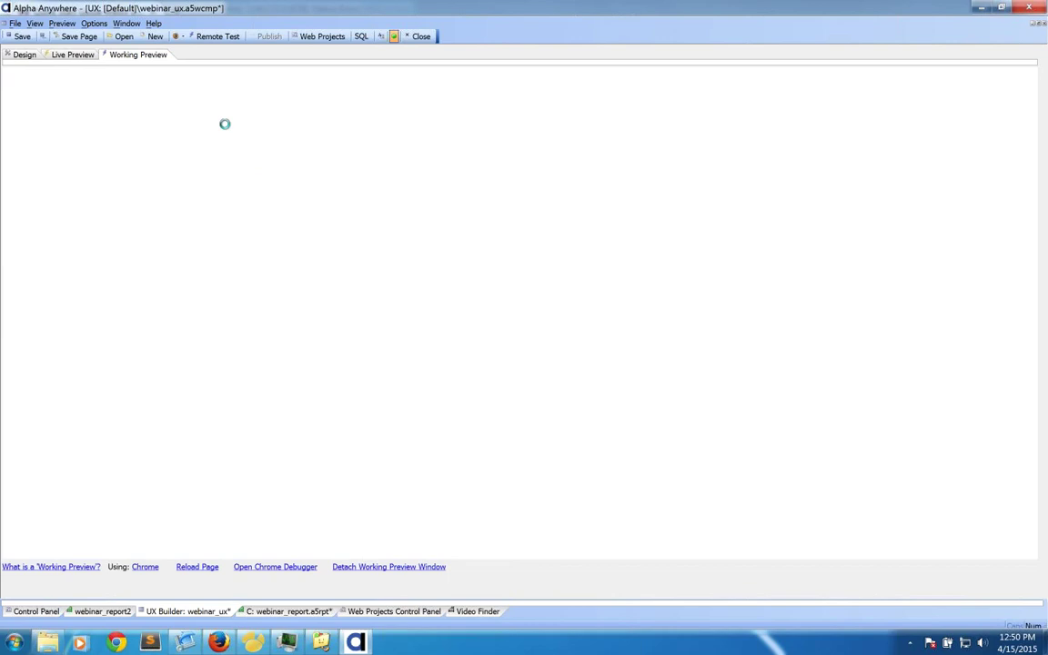
pyautogui.click(516, 177)
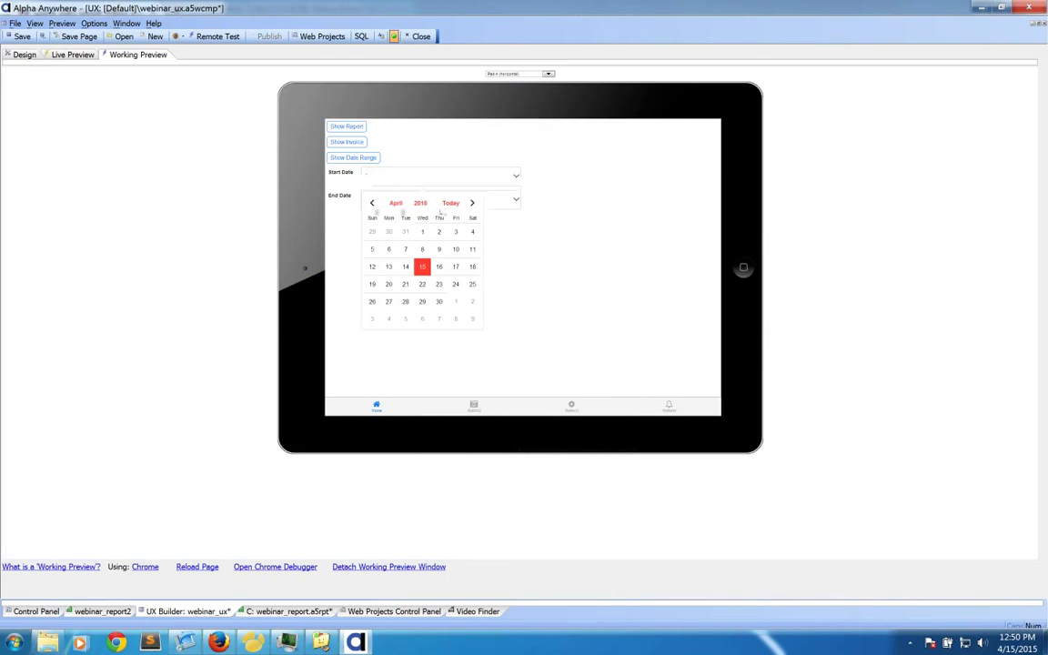
pyautogui.click(373, 205)
pyautogui.click(373, 205)
pyautogui.click(373, 204)
pyautogui.click(373, 205)
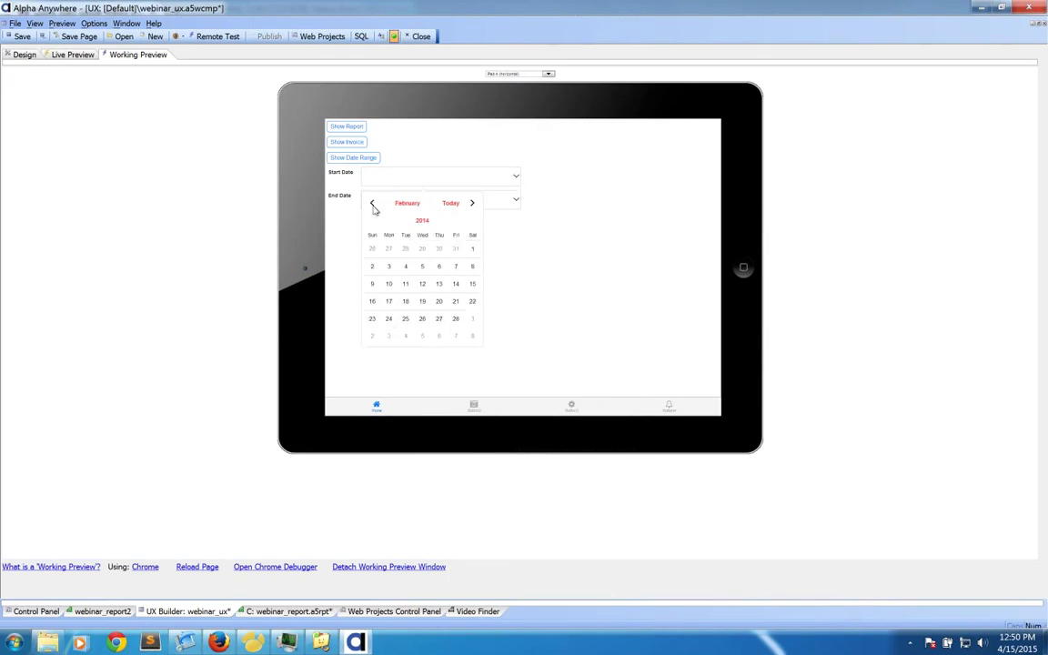
pyautogui.click(373, 205)
pyautogui.click(373, 205)
pyautogui.click(373, 205)
pyautogui.click(373, 205)
pyautogui.click(373, 204)
pyautogui.click(389, 171)
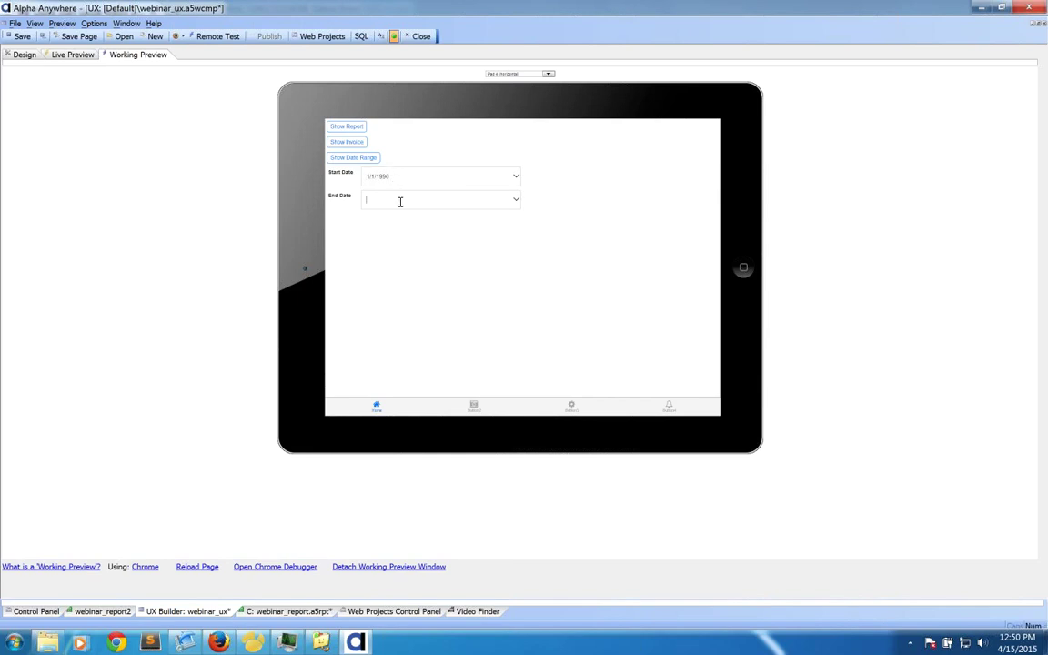
# - Pick 04/15/2015 as the End Date, show the date range report and look through its records
pyautogui.click(516, 200)
pyautogui.click(422, 293)
pyautogui.click(346, 159)
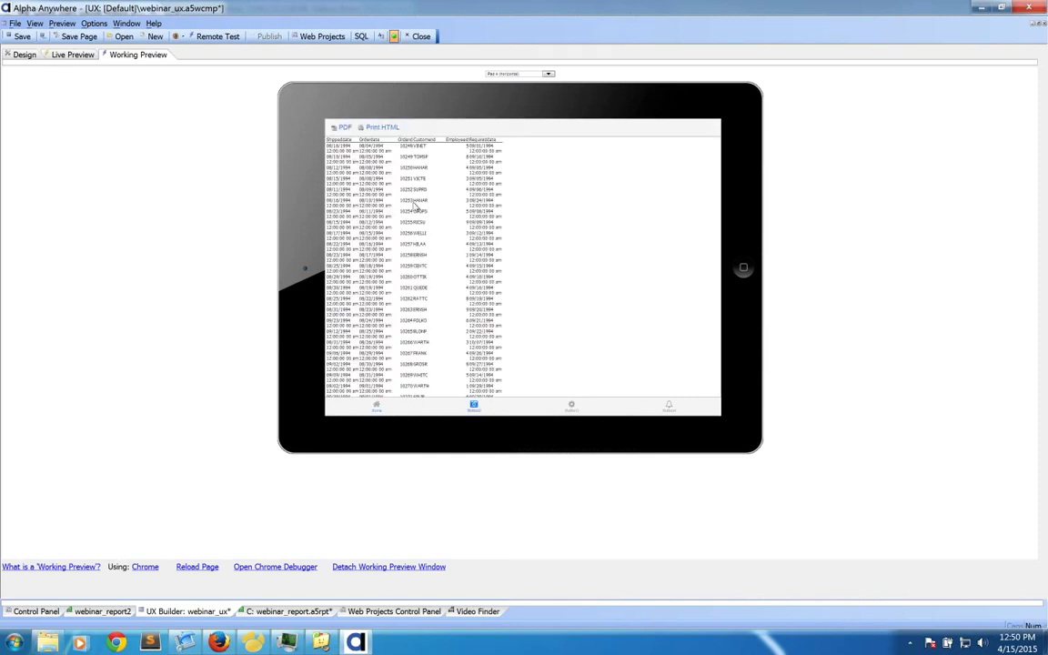
pyautogui.moveTo(427, 277); pyautogui.dragTo(423, 360)
pyautogui.scroll(-1, 373, 251)
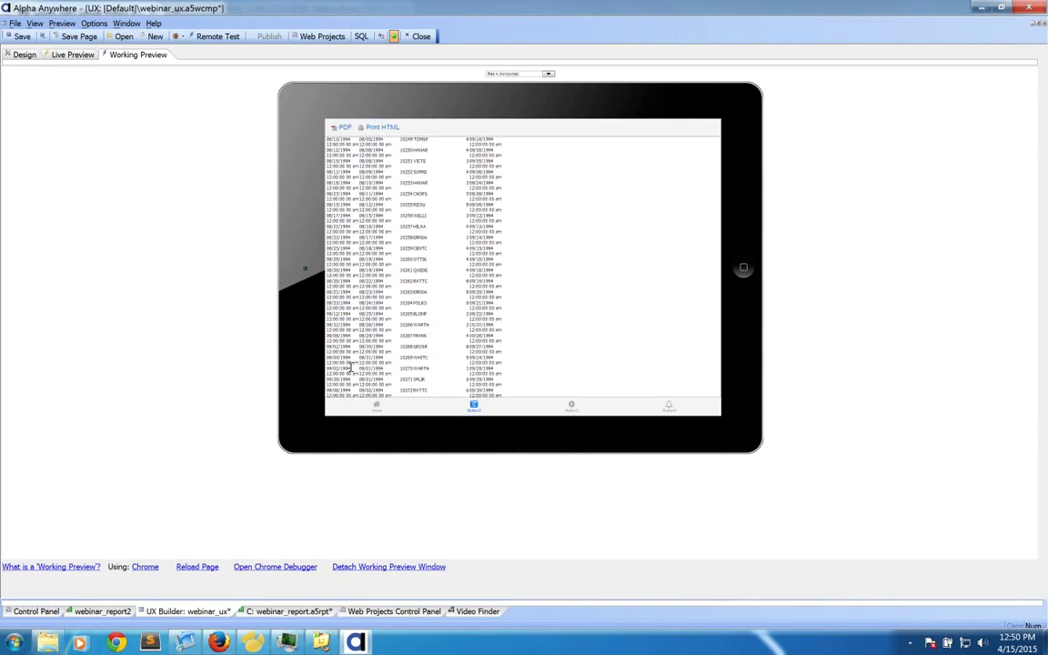
# - Return to the home panel, set the range to 1/1/1994 through 2/1/1994, and show the date range report
pyautogui.click(380, 411)
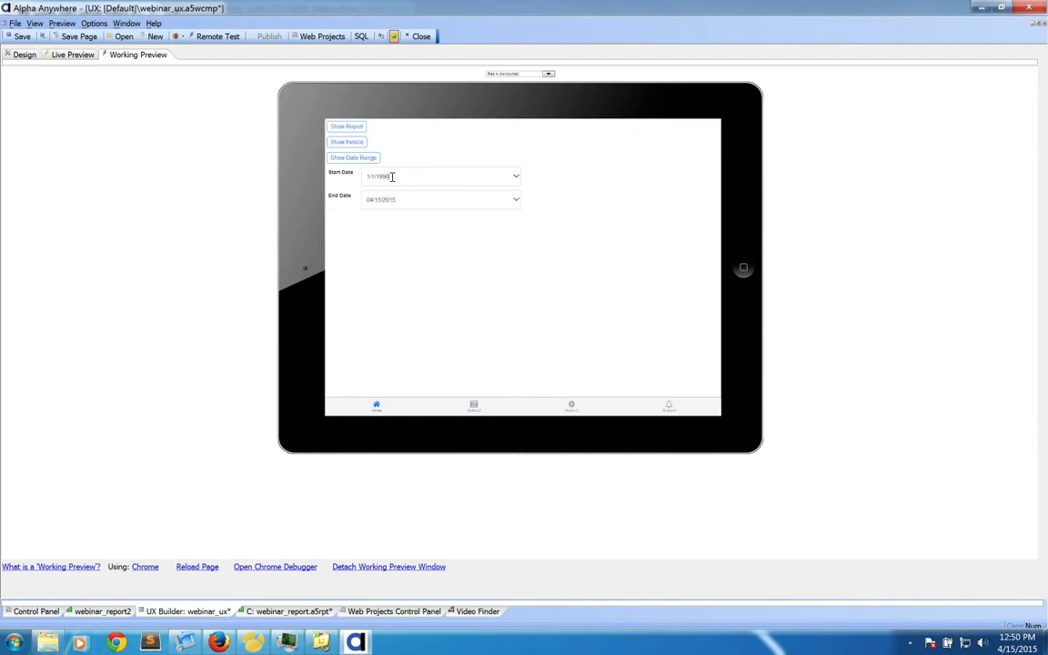
pyautogui.moveTo(386, 177); pyautogui.dragTo(394, 181)
pyautogui.write('4')
pyautogui.press('Tab')
pyautogui.write('2/1')
pyautogui.click(364, 158)
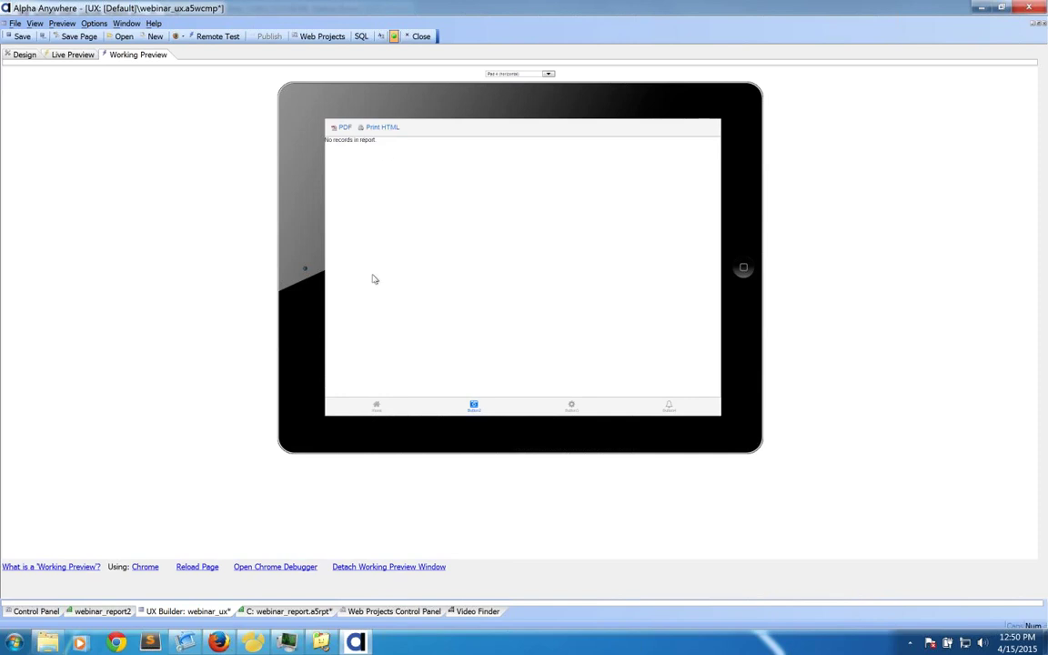
# - Go back to the home panel, change the End Date to 12/31/1994, and show the date range report again
pyautogui.click(378, 406)
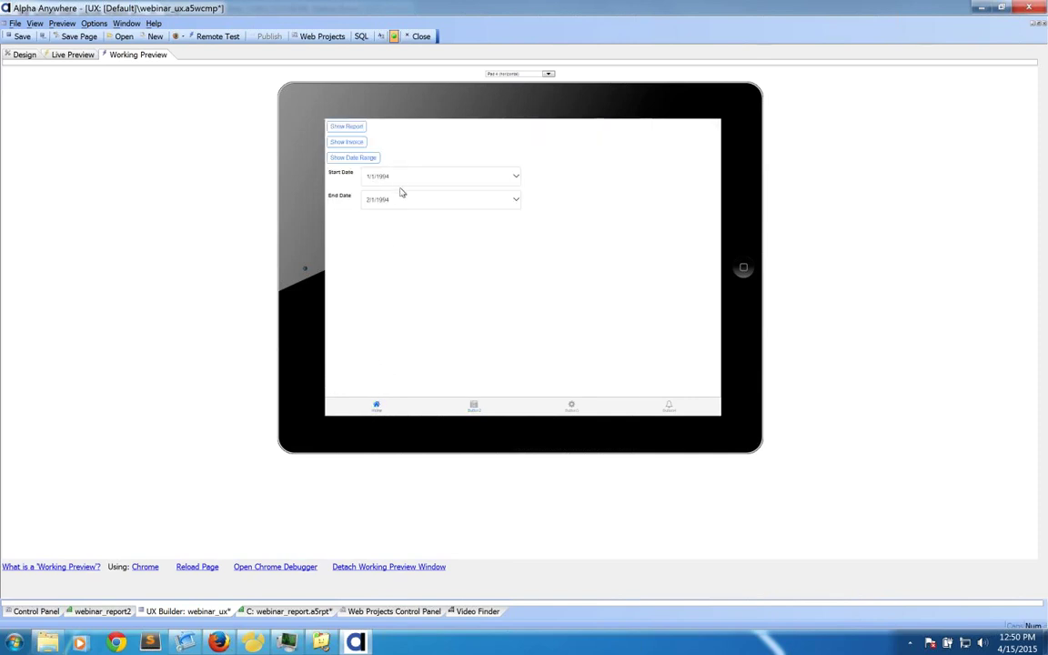
pyautogui.moveTo(393, 199); pyautogui.dragTo(357, 203)
pyautogui.write('12/31/1994')
pyautogui.click(361, 158)
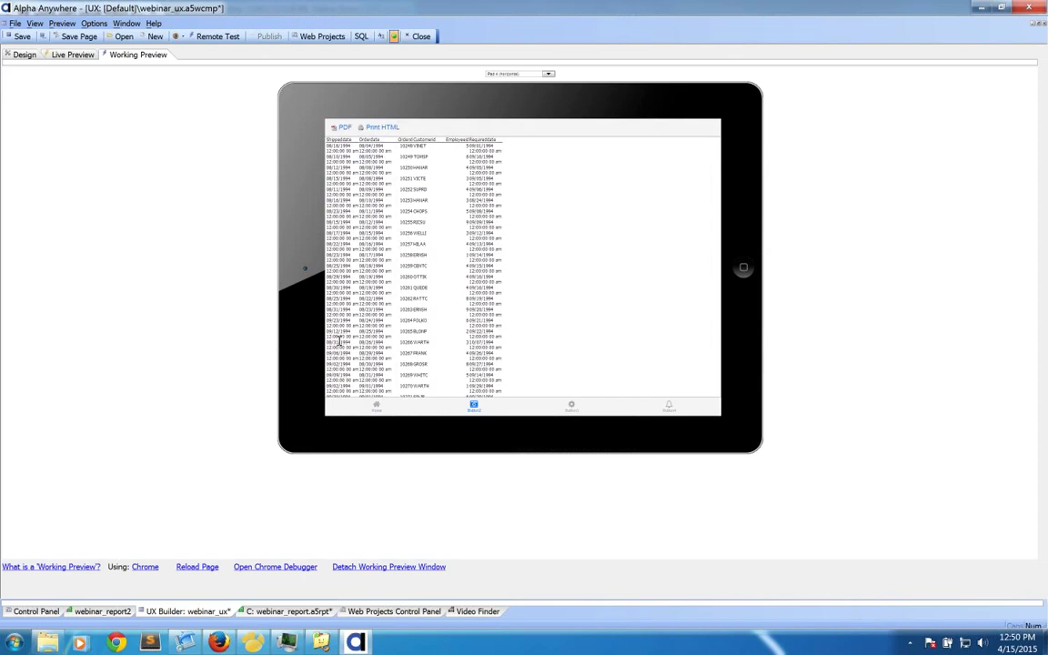
# - Switch from the home panel back to the date range report, look through its records and return to the home panel
pyautogui.click(376, 405)
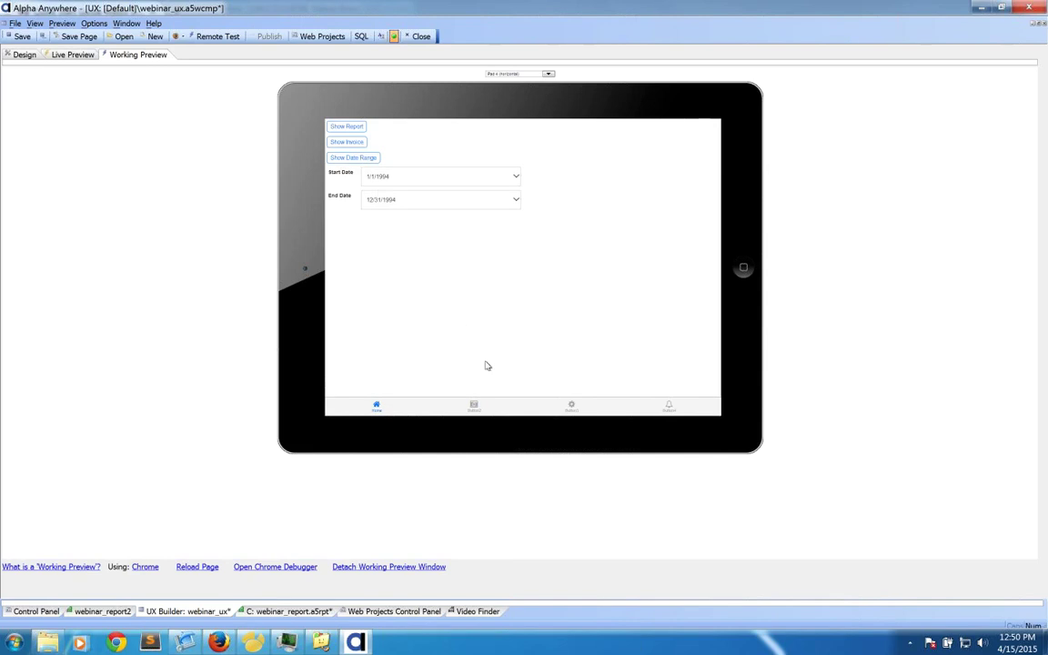
pyautogui.click(474, 405)
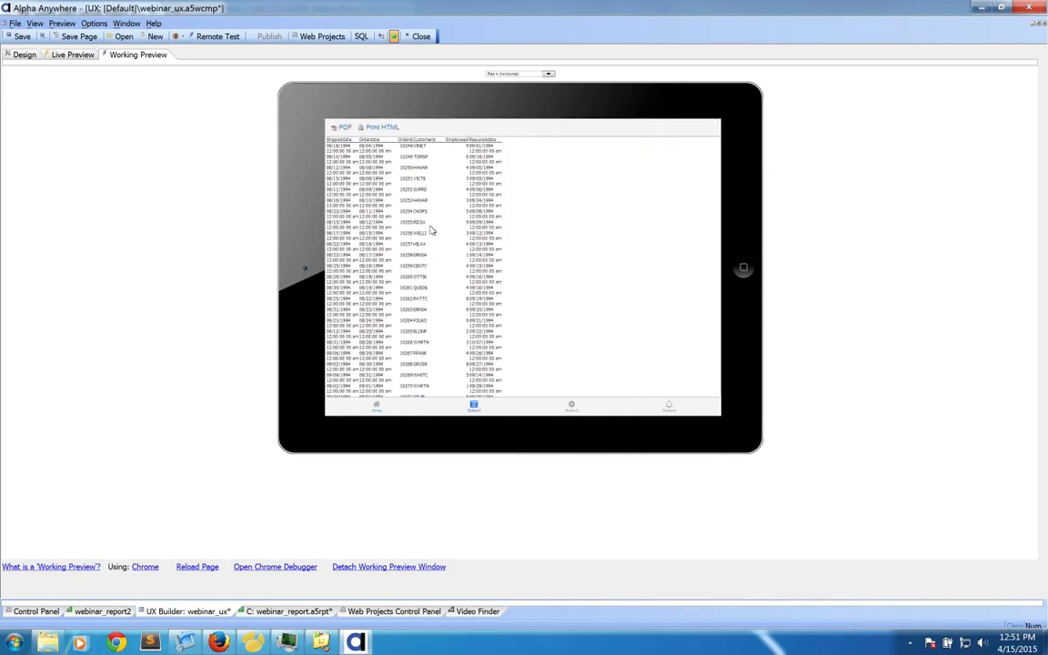
pyautogui.scroll(-3, 509, 269)
pyautogui.scroll(-2, 546, 203)
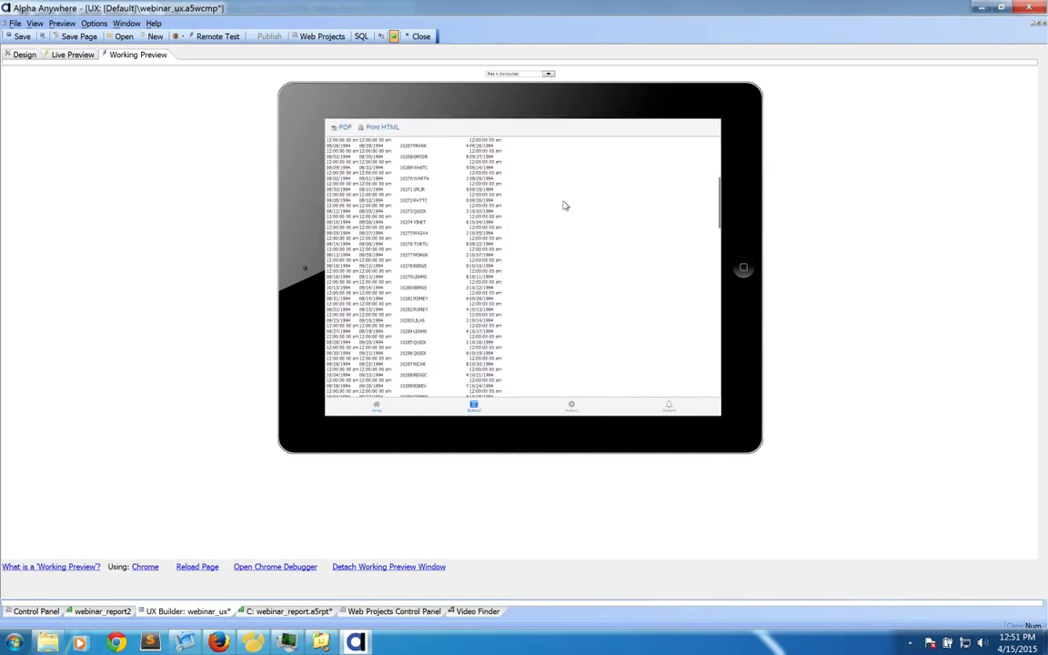
pyautogui.scroll(-2, 564, 264)
pyautogui.scroll(3, 561, 201)
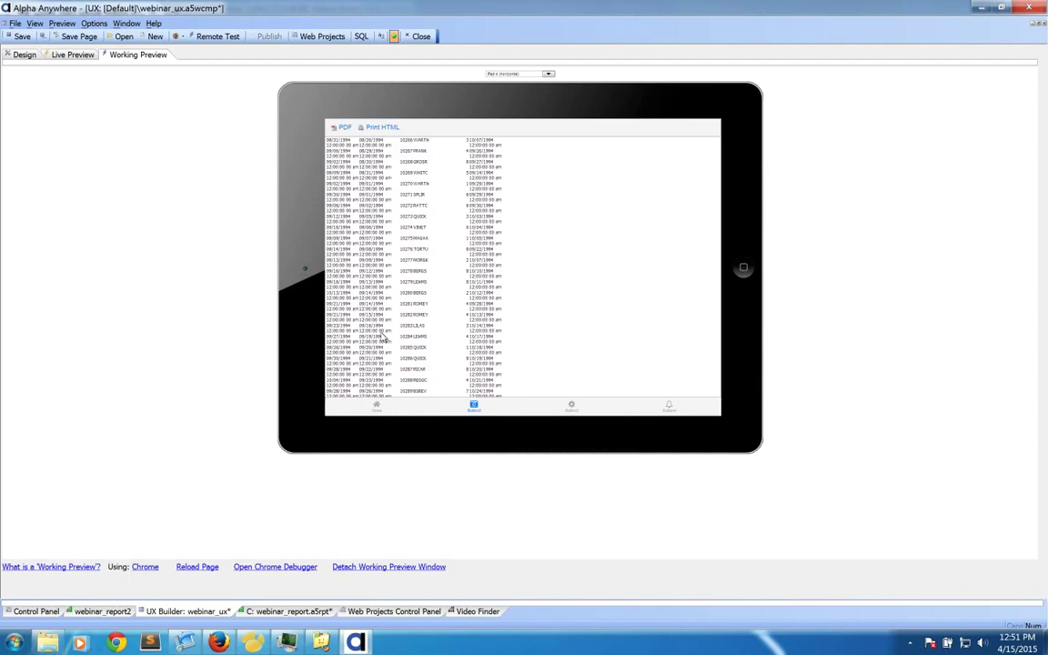
pyautogui.click(373, 408)
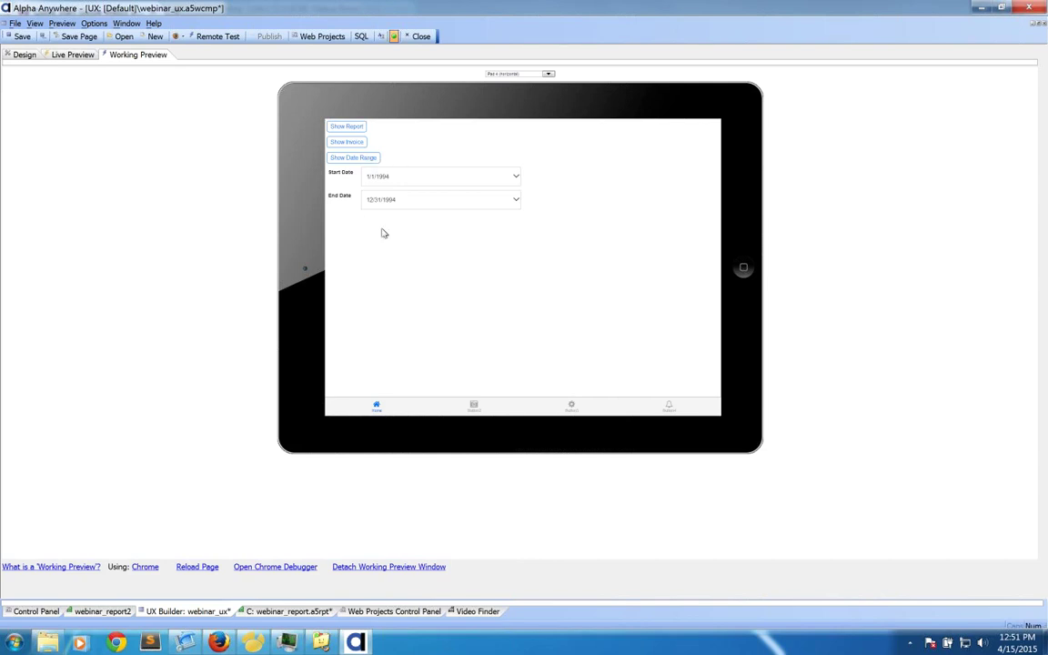
# - In the design, inspect the Show Date Range button's report action, its start_date argument value and available field placeholders, and cancel without changes
pyautogui.click(24, 55)
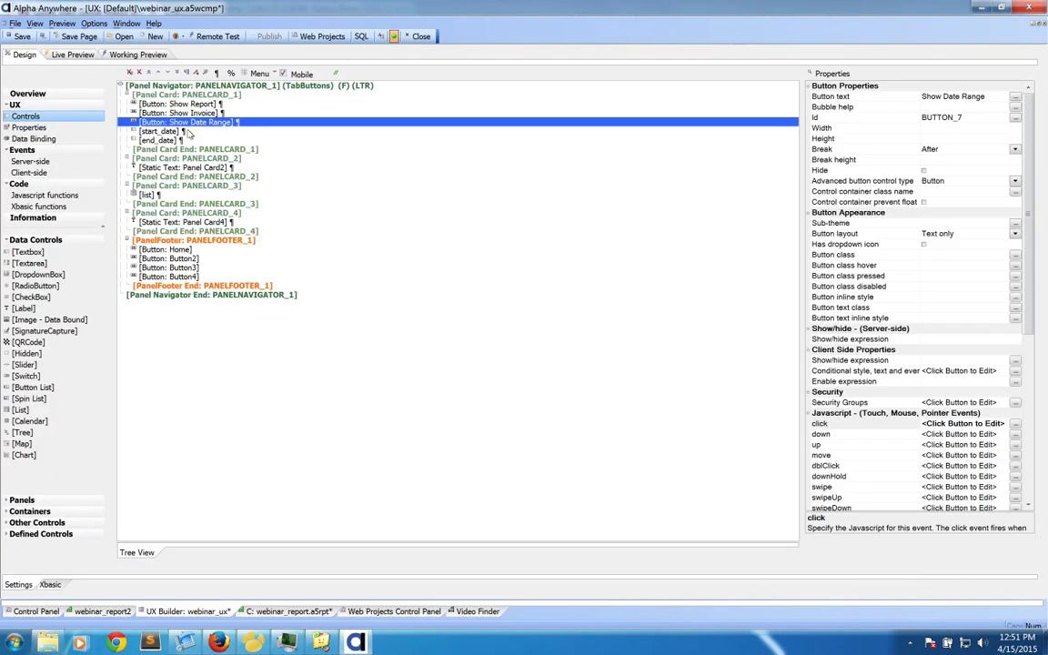
pyautogui.doubleClick(891, 423)
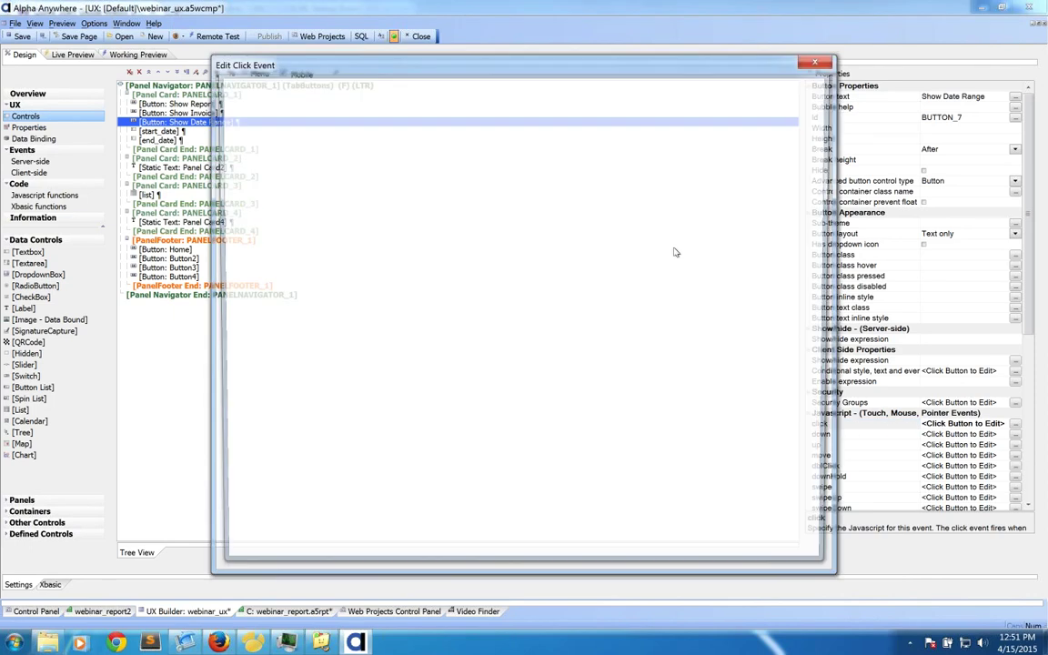
pyautogui.doubleClick(373, 124)
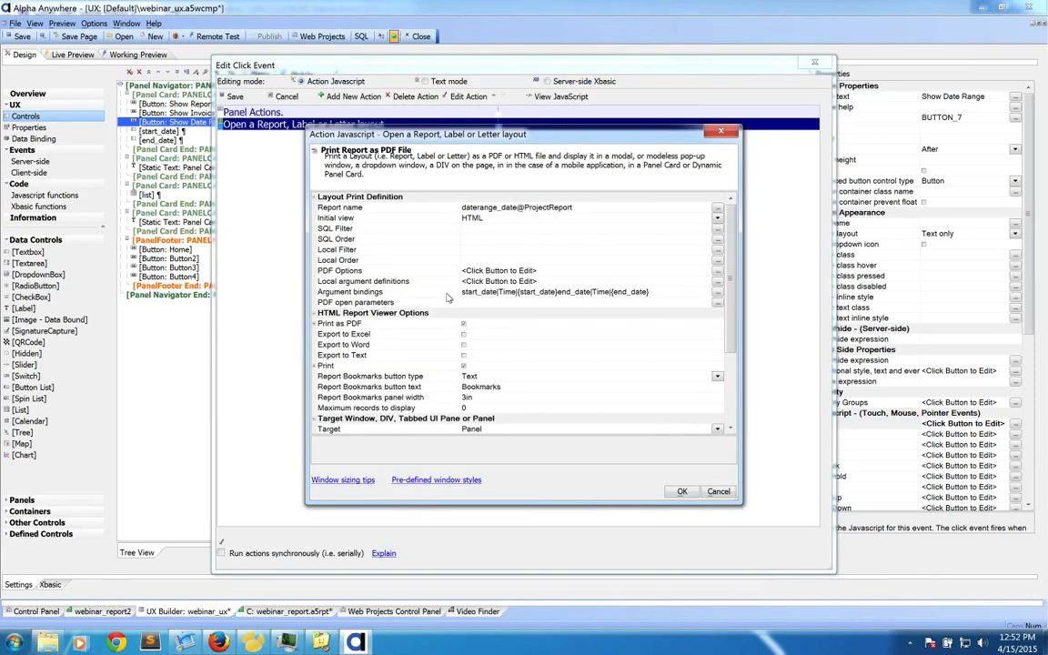
pyautogui.click(446, 293)
pyautogui.doubleClick(447, 294)
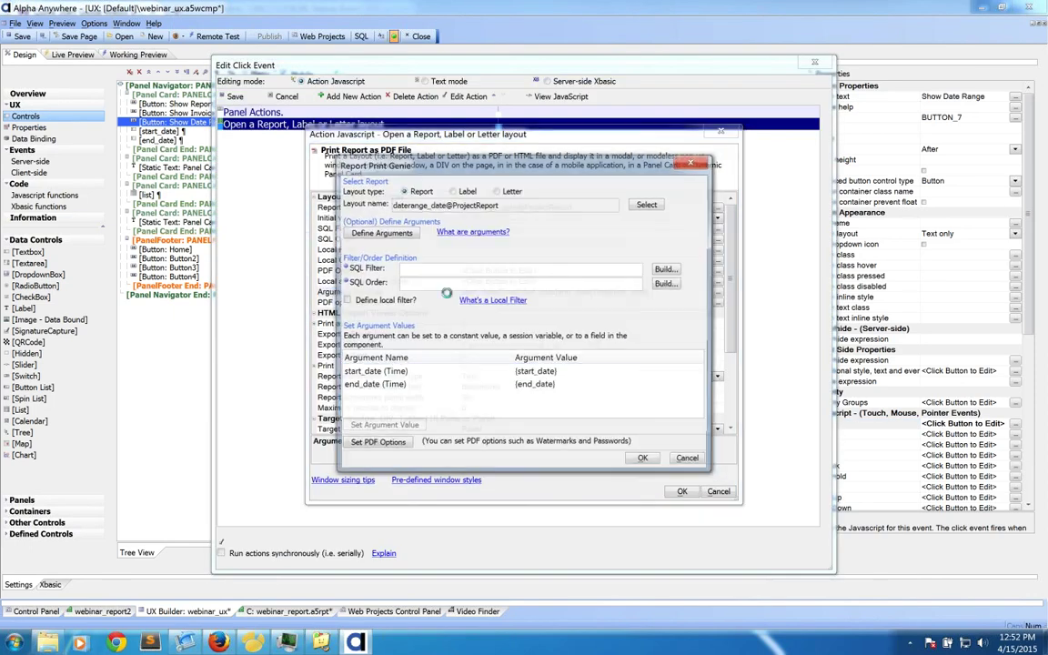
pyautogui.doubleClick(394, 373)
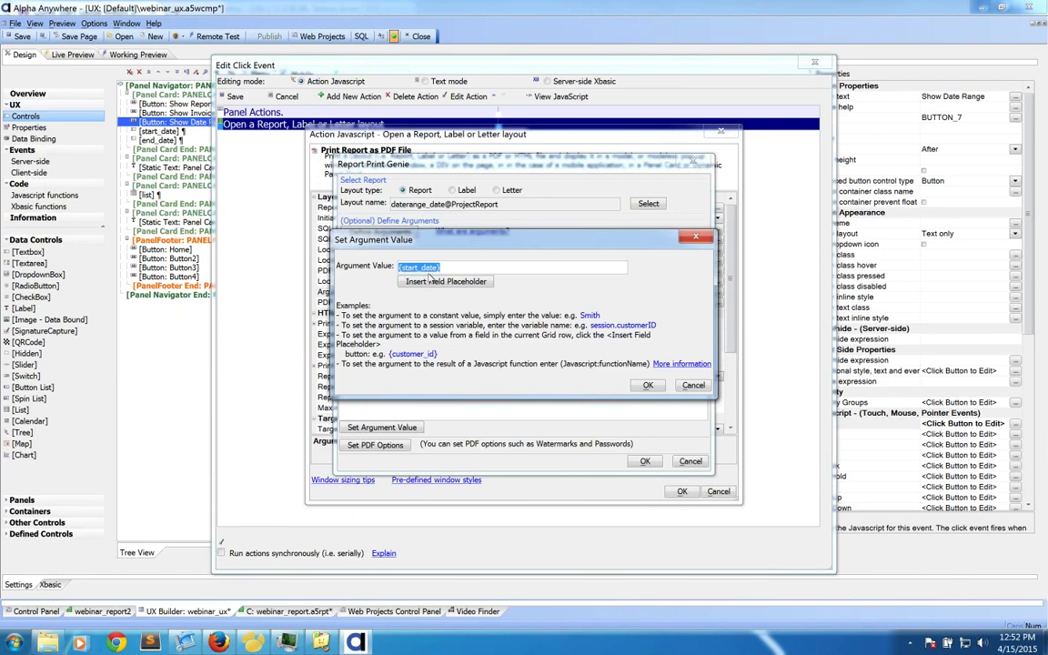
pyautogui.click(430, 280)
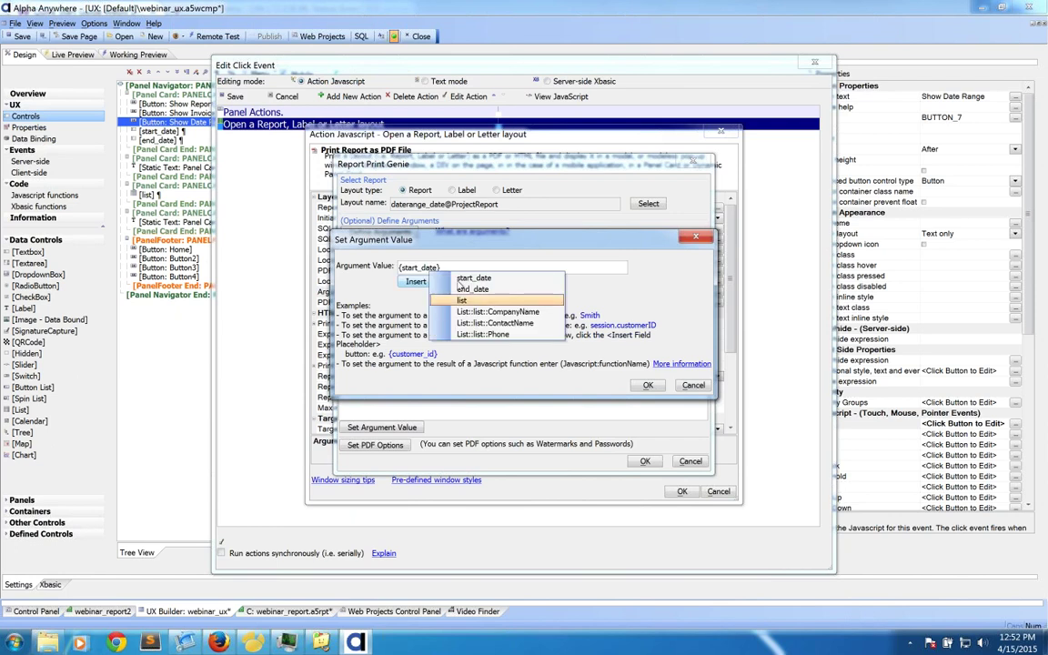
pyautogui.click(697, 387)
pyautogui.click(691, 462)
pyautogui.click(719, 491)
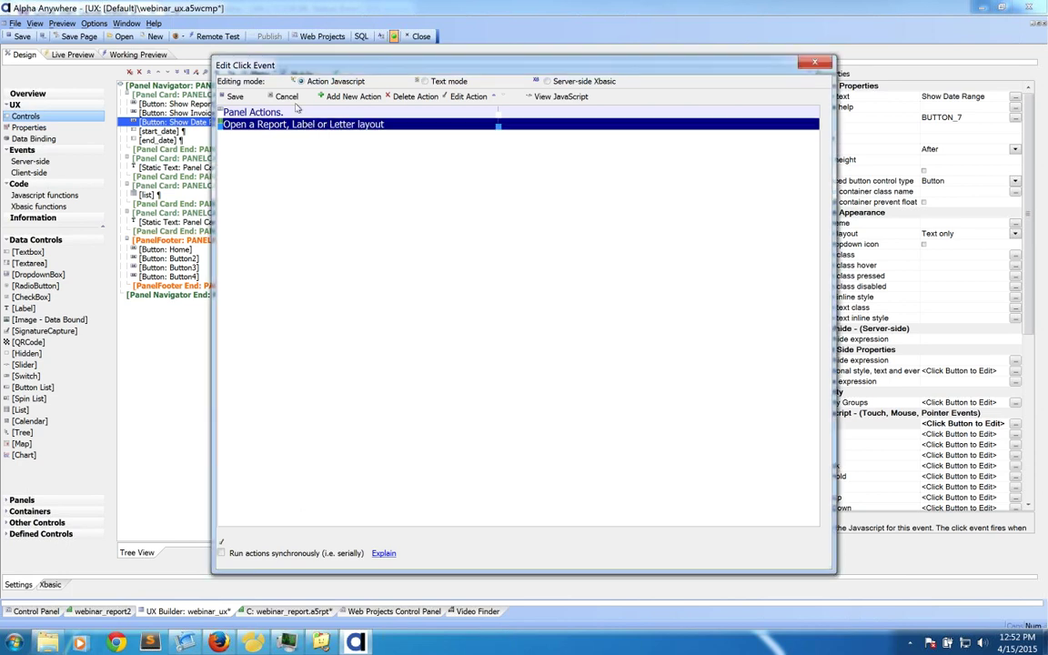
pyautogui.click(287, 97)
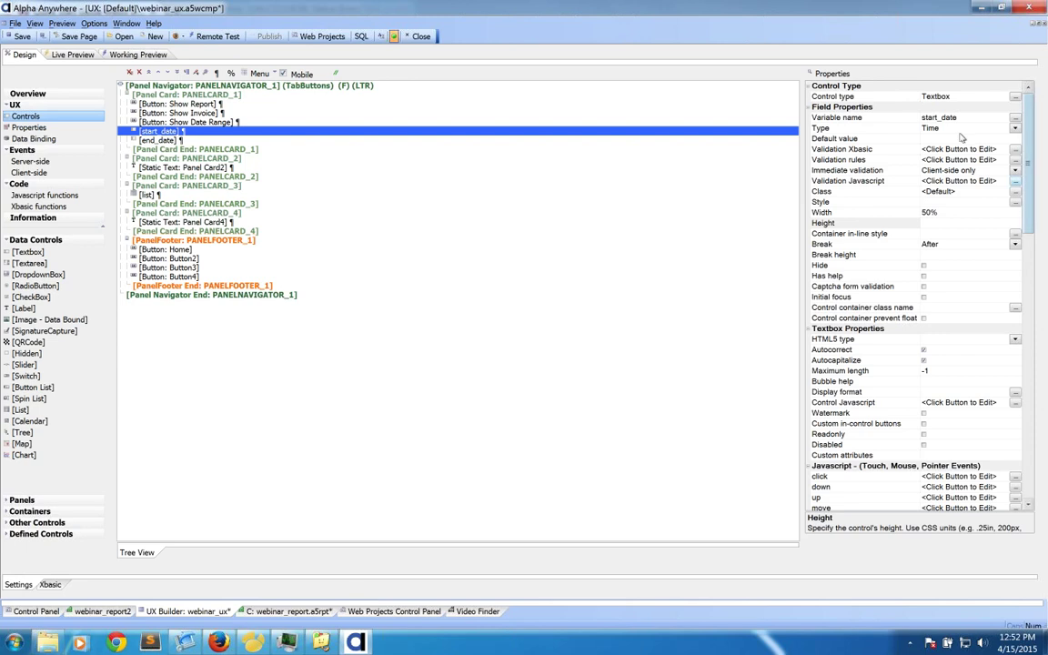
# - Review the start_date control's Type options and its Date/Time Picker properties
pyautogui.click(1016, 129)
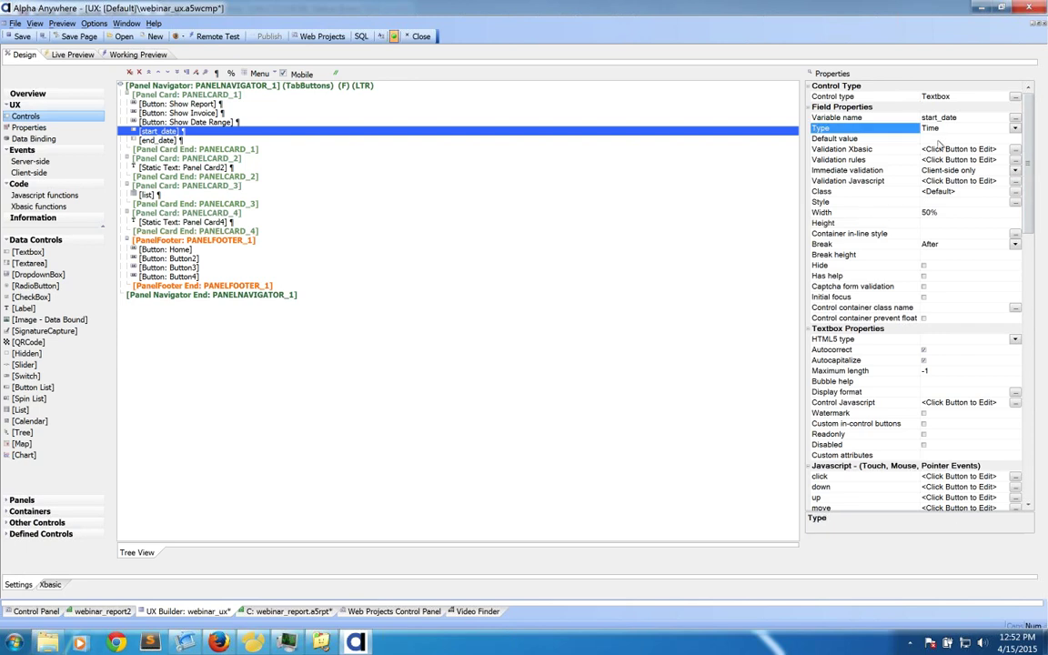
pyautogui.click(1016, 129)
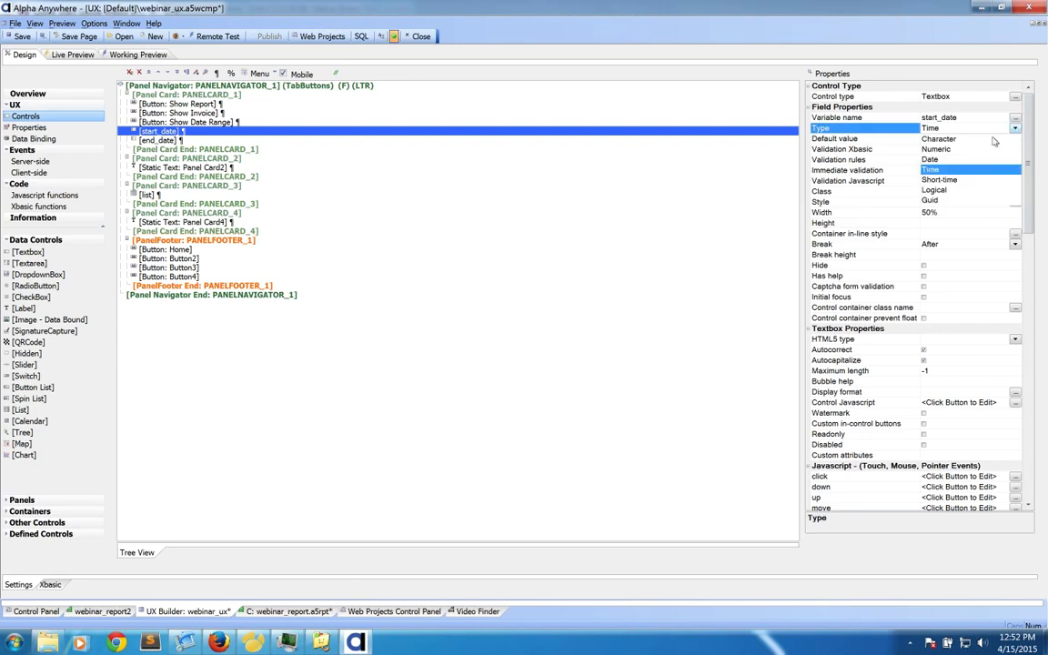
pyautogui.click(1027, 210)
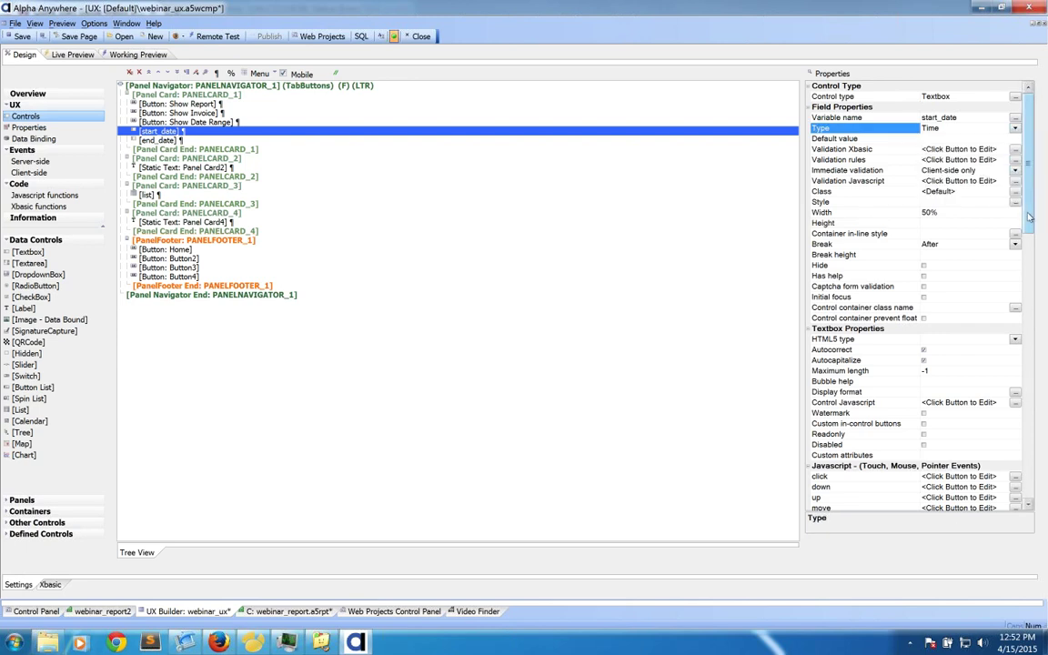
pyautogui.click(1028, 291)
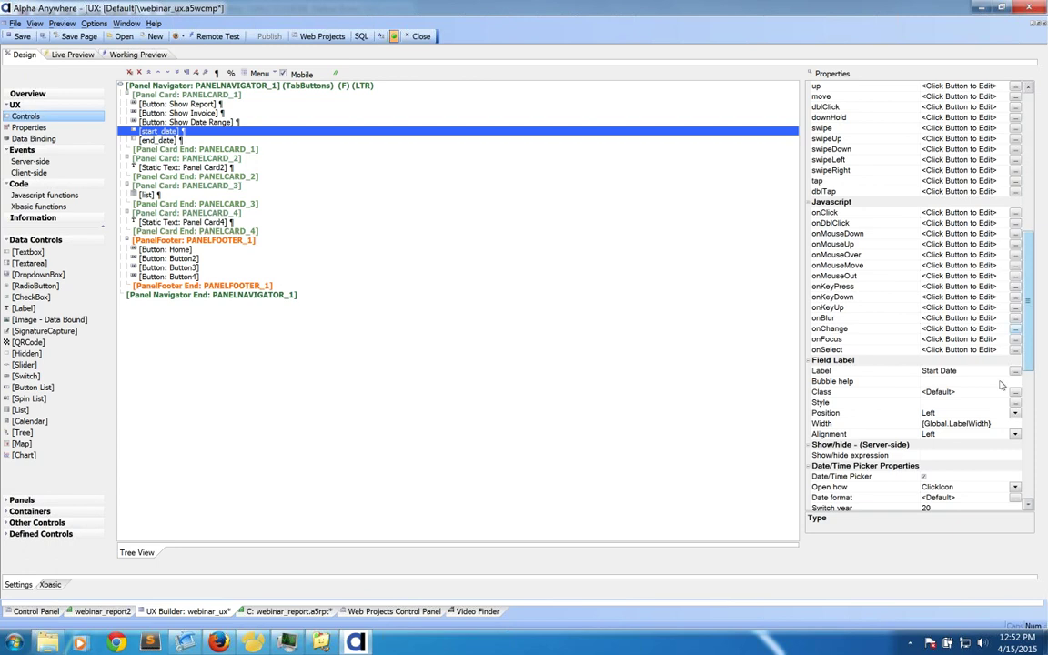
pyautogui.click(923, 477)
pyautogui.scroll(-1, 1025, 317)
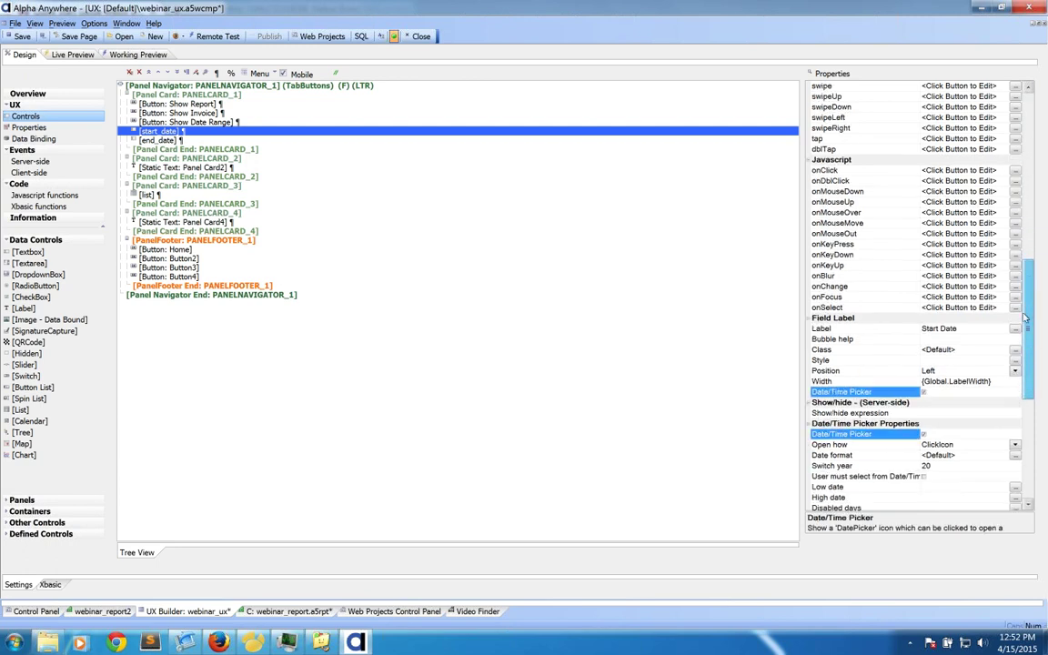
pyautogui.scroll(-2, 1024, 316)
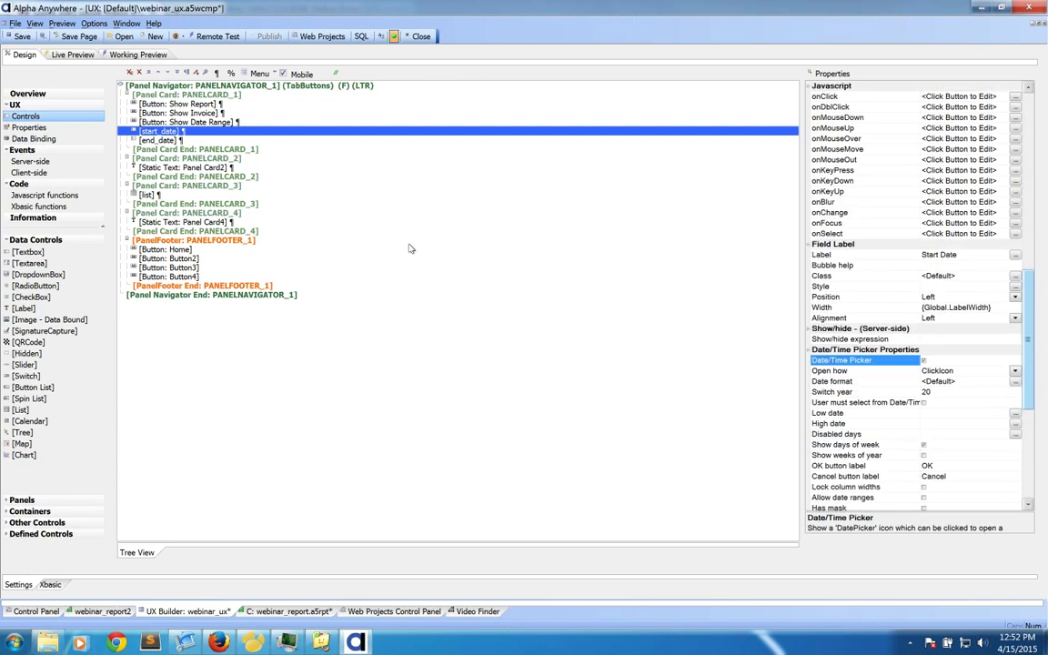
# - Open the Start Date calendar in Working Preview and return to the component design
pyautogui.click(113, 51)
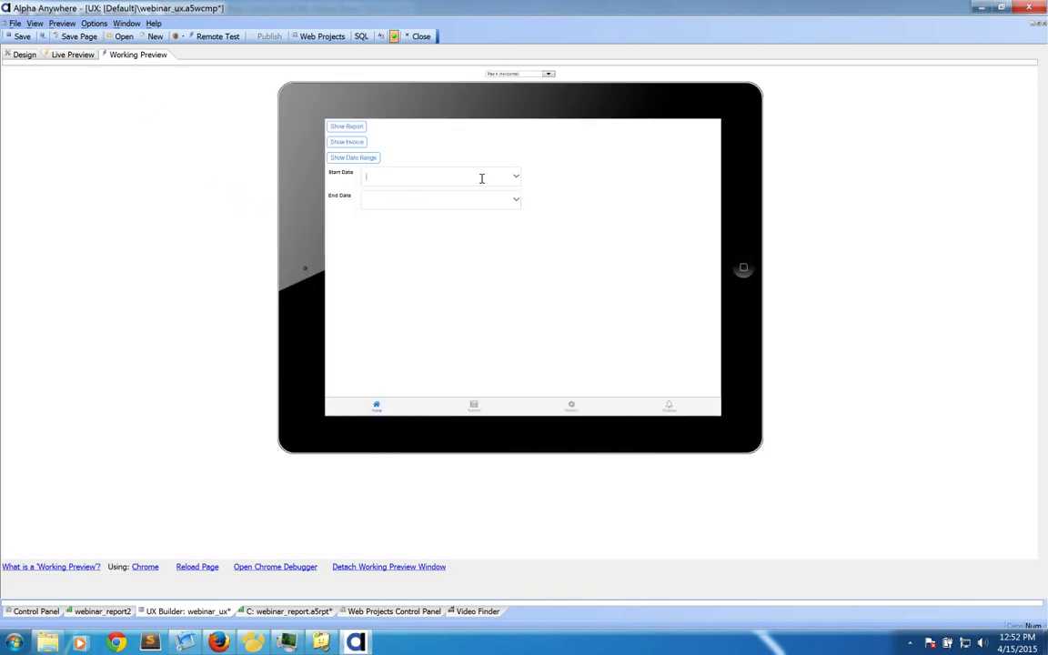
pyautogui.click(514, 177)
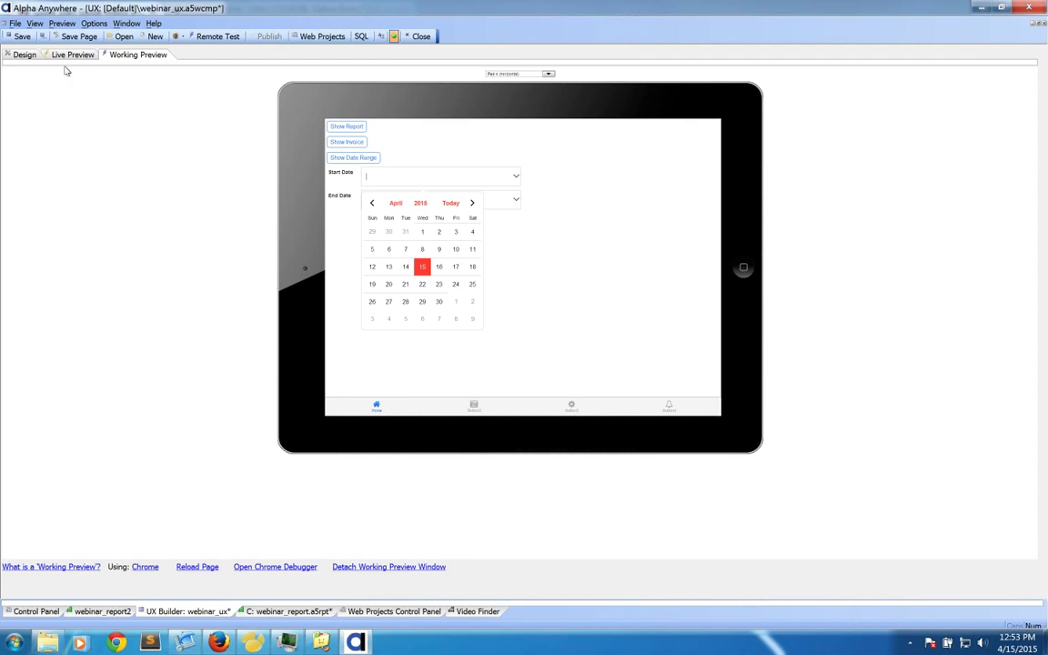
pyautogui.click(25, 55)
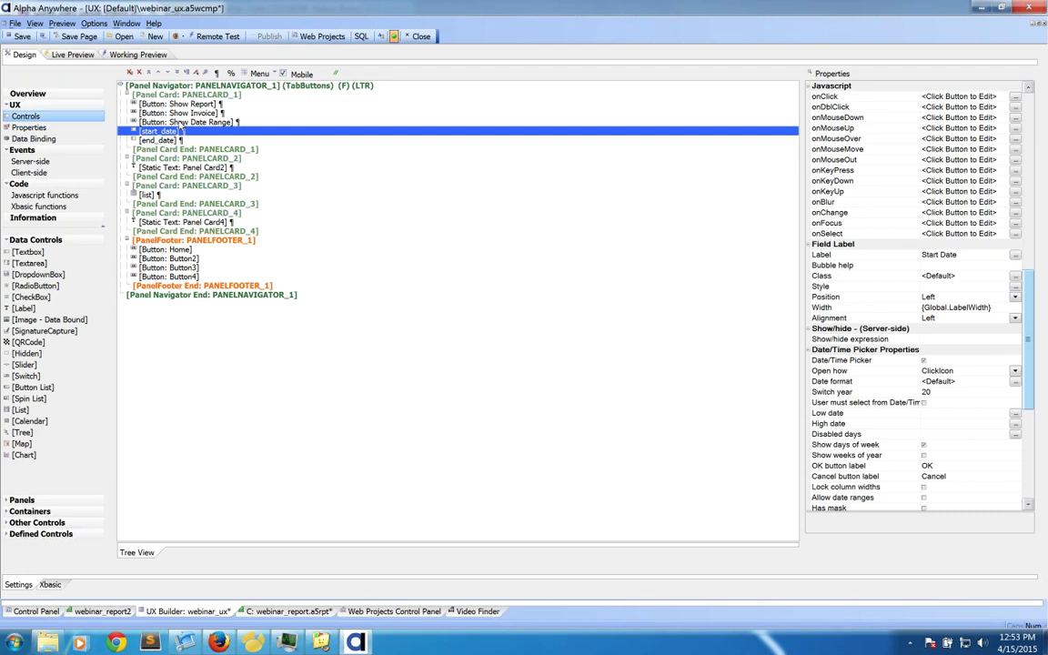
pyautogui.press('Up')
pyautogui.press('Up')
pyautogui.press('Up')
pyautogui.press('Up')
pyautogui.press('Down')
pyautogui.press('Down')
pyautogui.press('Down')
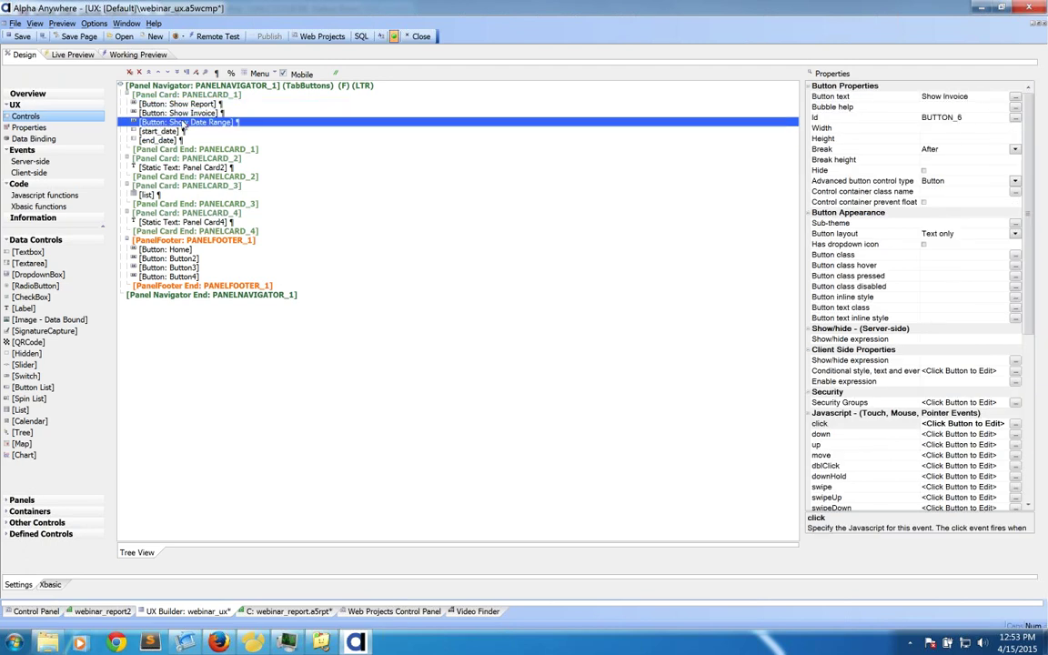
pyautogui.press('Down')
pyautogui.press('Down')
pyautogui.press('Down')
pyautogui.press('Down')
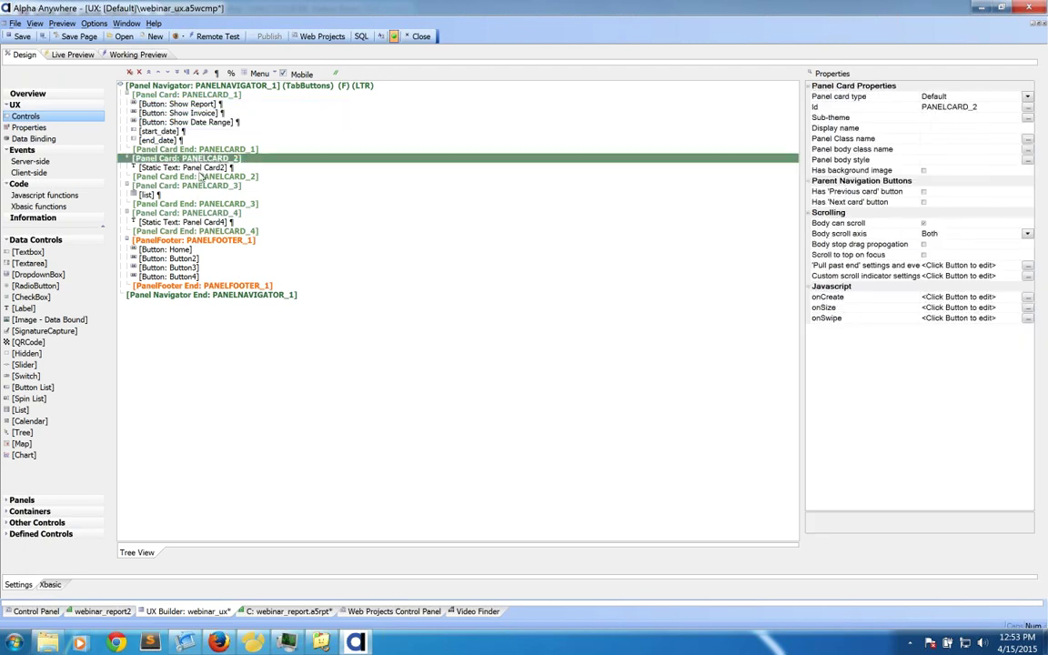
pyautogui.click(183, 164)
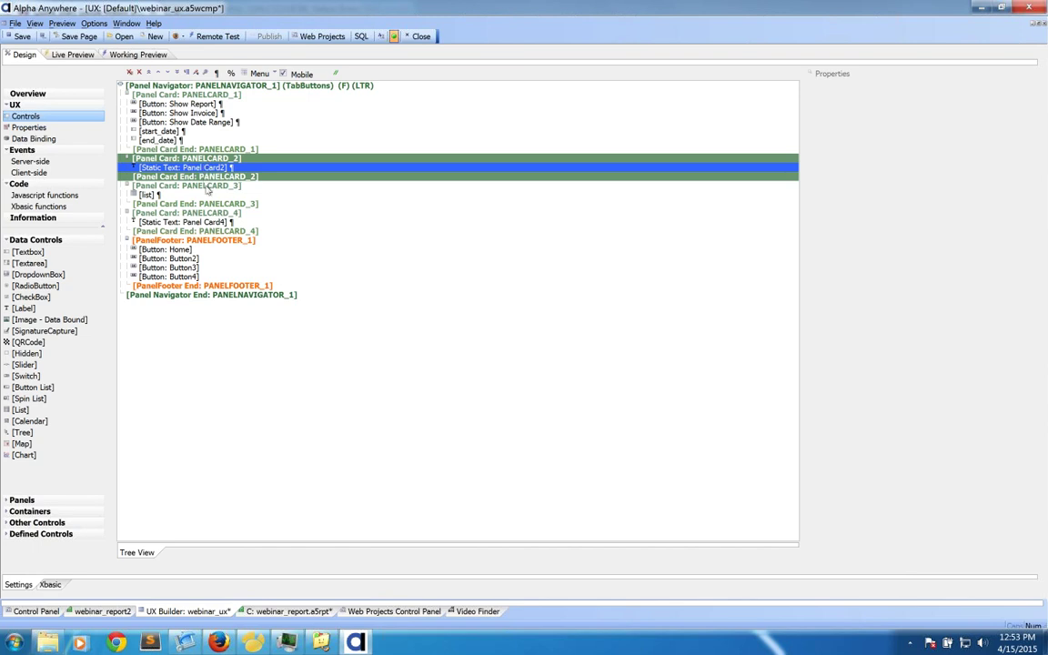
pyautogui.click(192, 105)
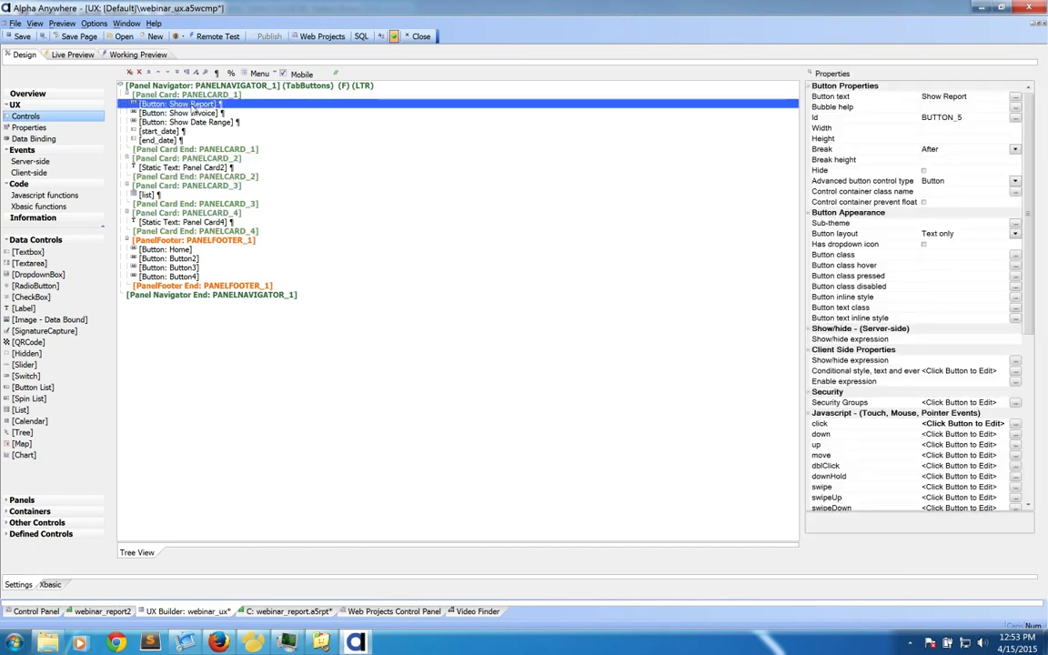
pyautogui.click(186, 167)
pyautogui.click(186, 158)
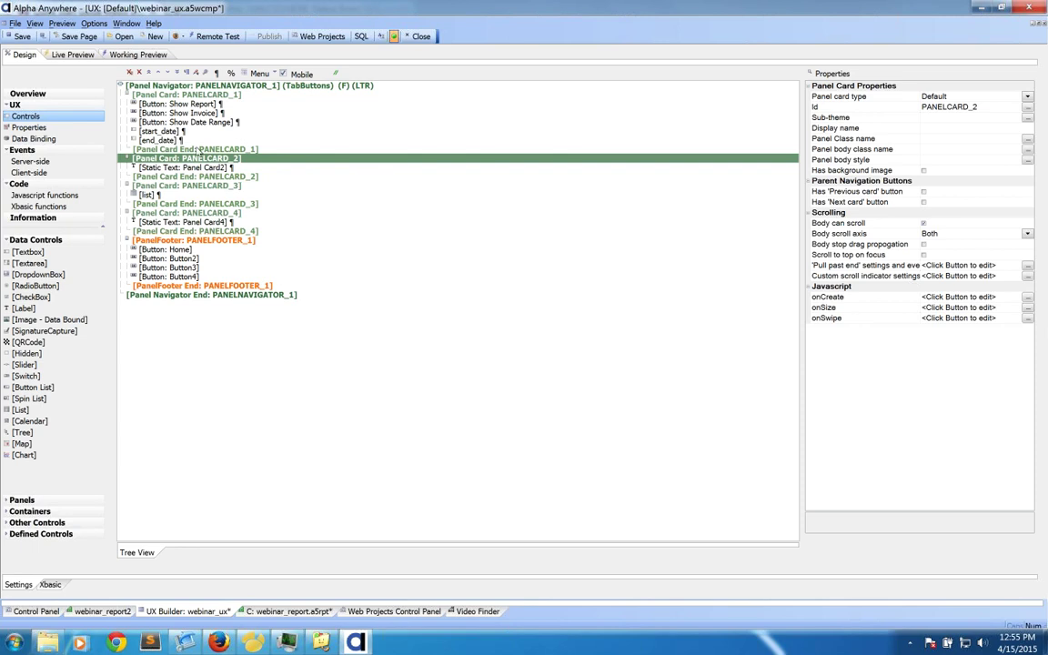
pyautogui.click(157, 196)
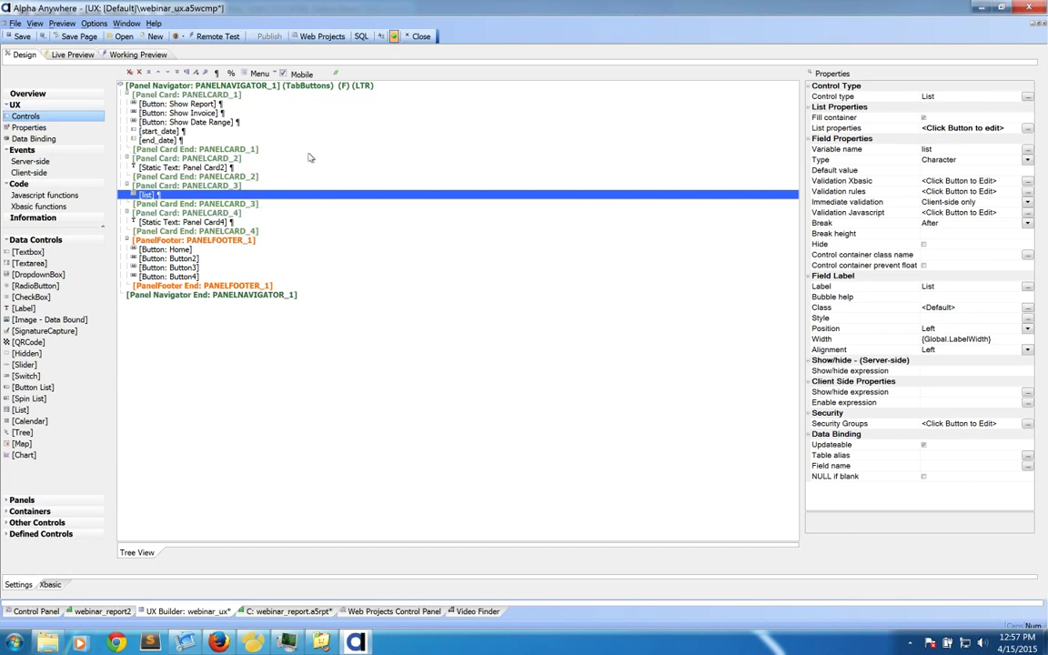
pyautogui.click(280, 148)
pyautogui.click(271, 335)
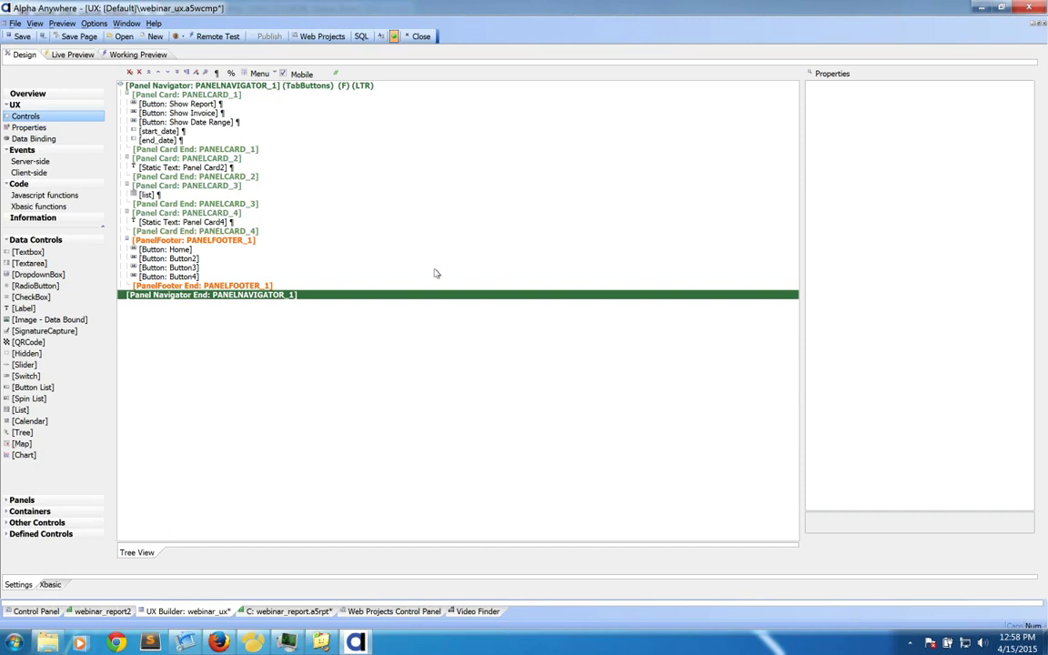
# - Open the web project's PhoneGap Build settings and review the Generate Image Resource Files and Additional Files Required options
pyautogui.click(391, 611)
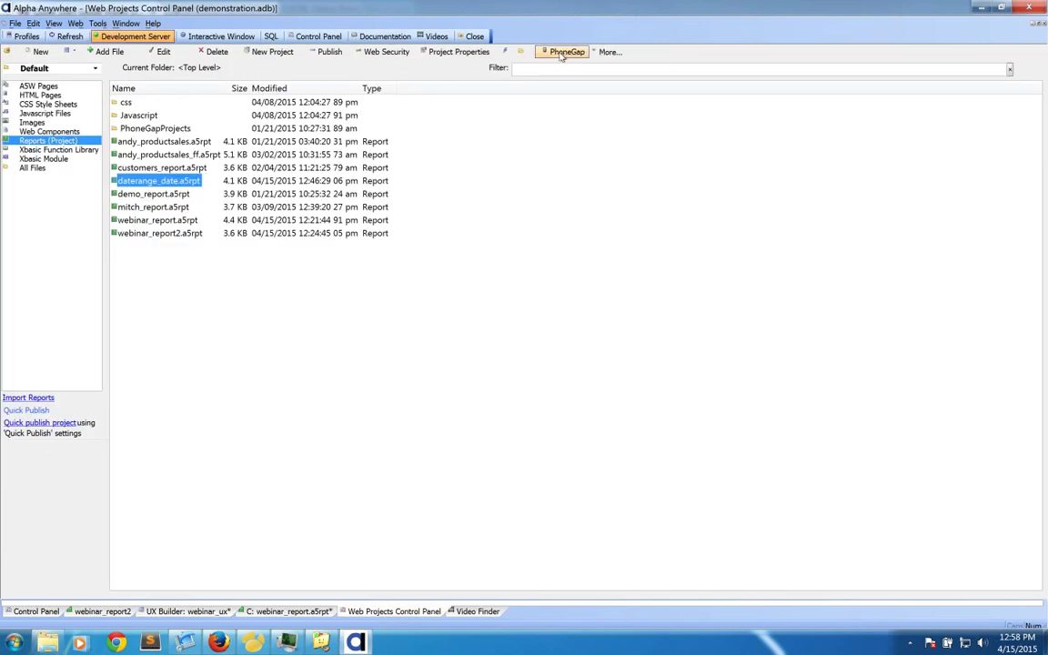
pyautogui.click(563, 53)
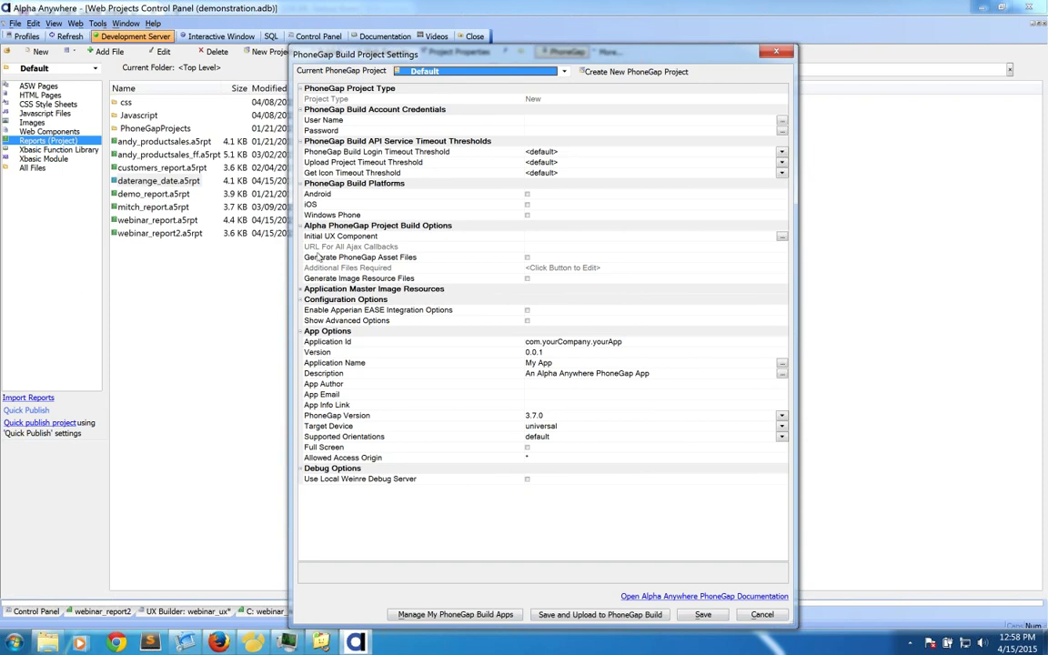
pyautogui.click(400, 279)
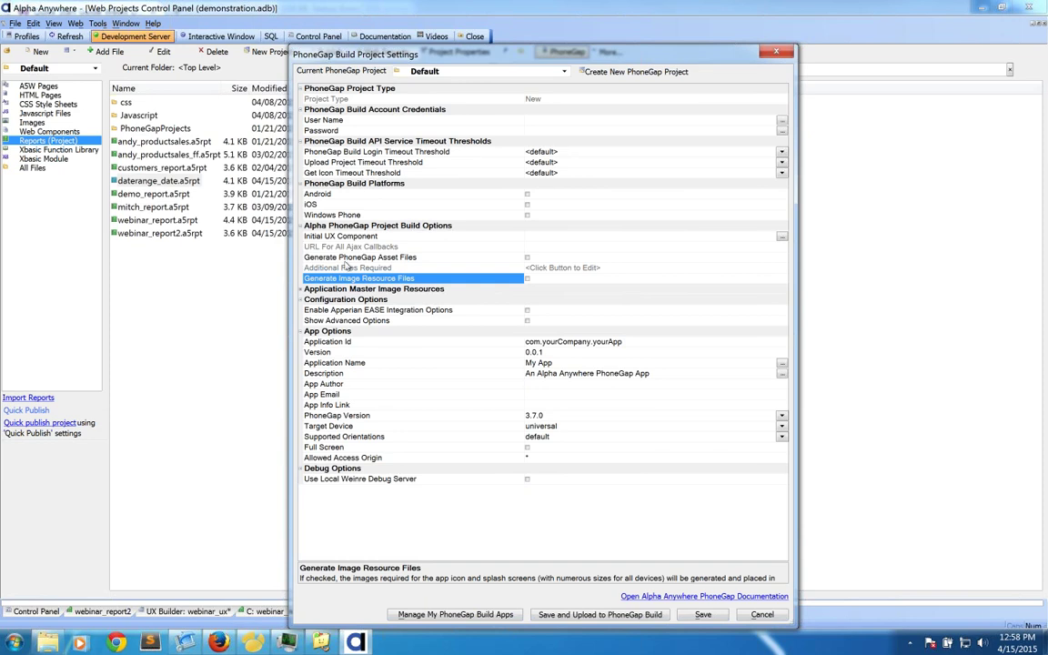
pyautogui.click(346, 267)
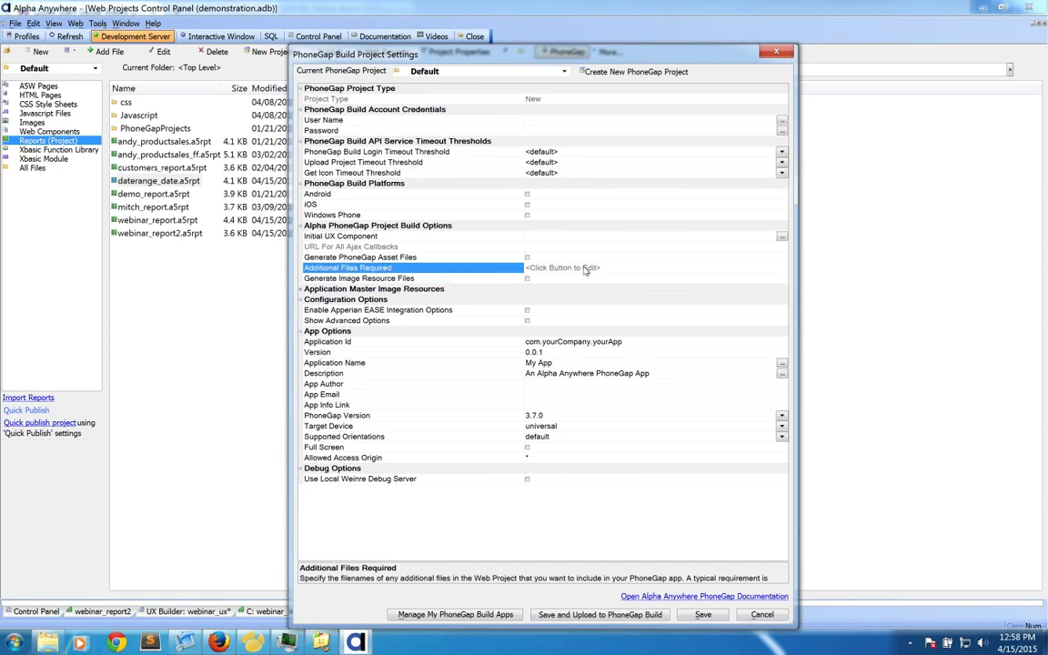
# - Enable Android as a PhoneGap Build platform and review the description of the Generate PhoneGap Asset Files option
pyautogui.click(527, 194)
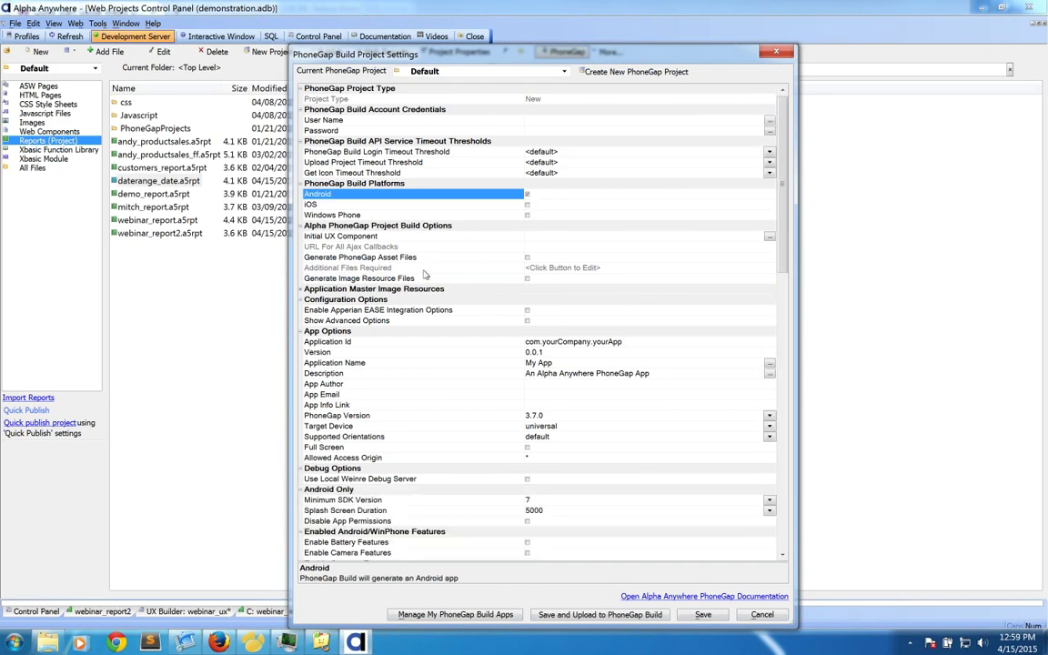
pyautogui.click(460, 268)
pyautogui.click(469, 257)
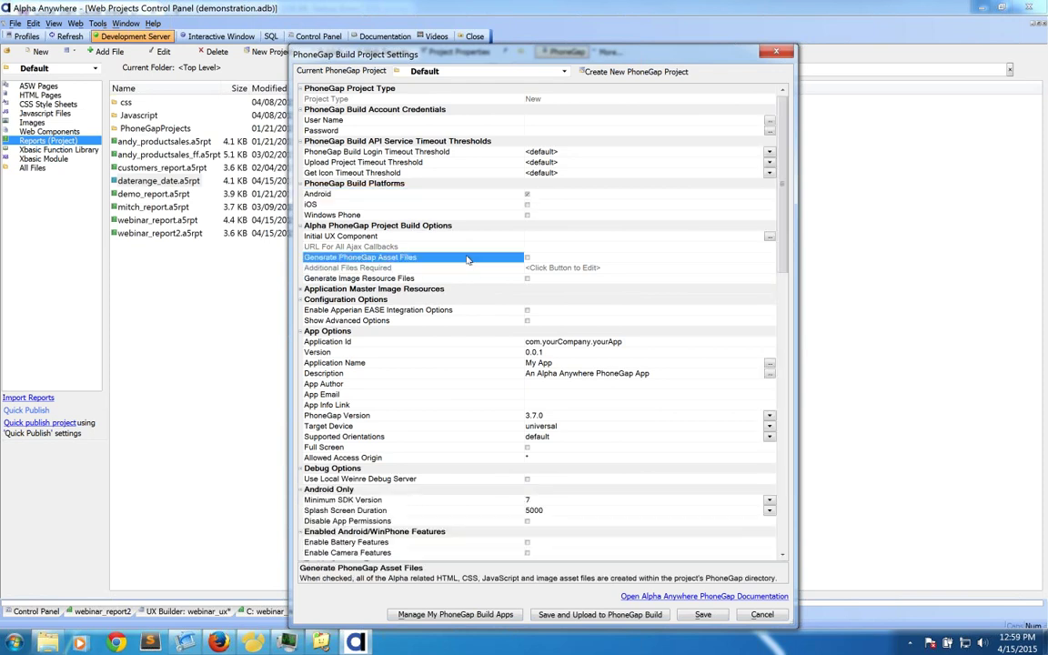
# - Enable Generate PhoneGap Asset Files and choose _2015_03_26 as the Initial UX Component in the PhoneGap Build settings
pyautogui.click(526, 259)
pyautogui.click(502, 269)
pyautogui.click(460, 236)
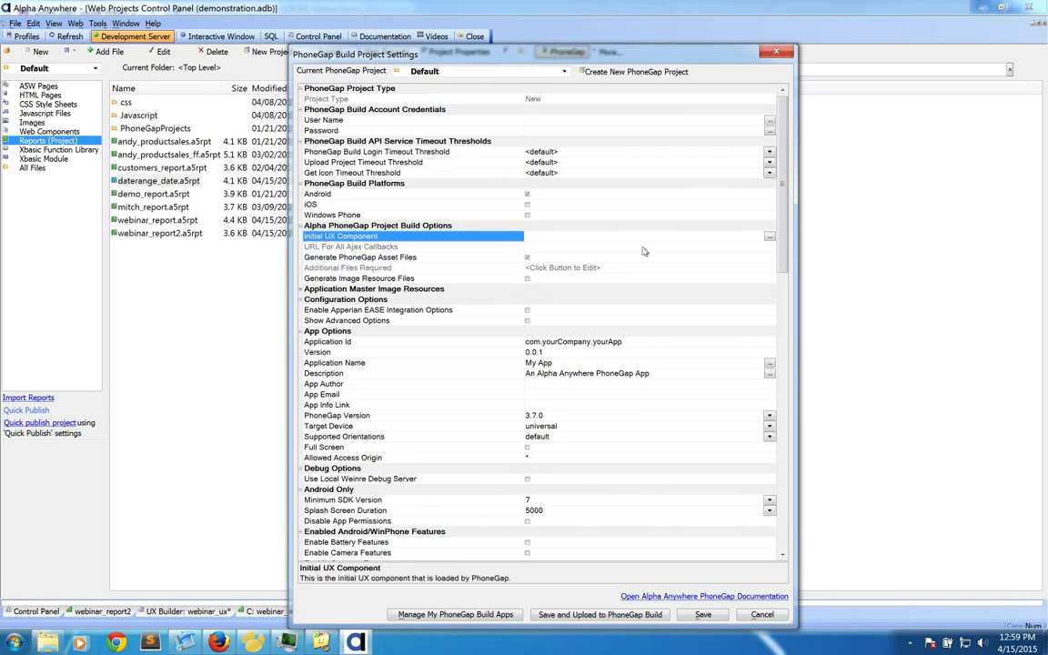
pyautogui.click(771, 237)
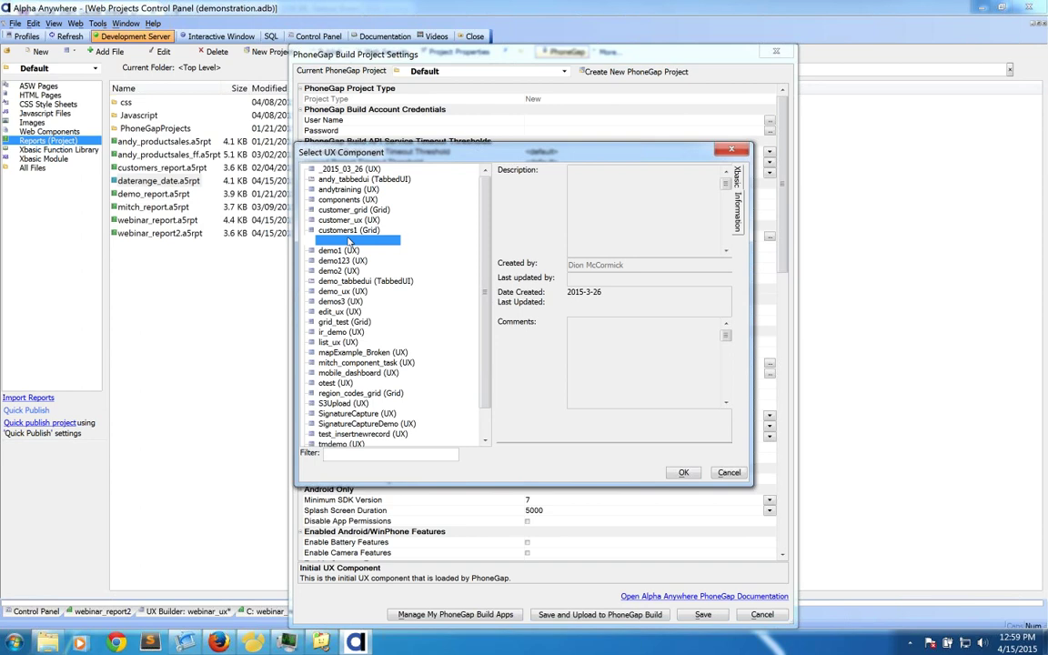
pyautogui.click(684, 473)
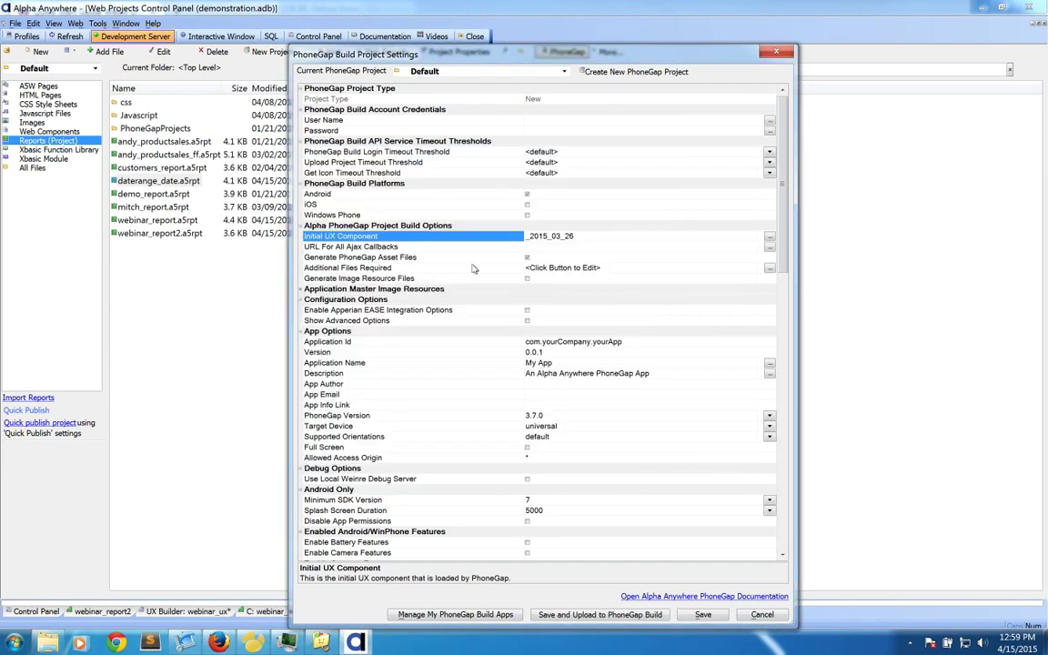
# - Try storelist.js as an entry under Additional Files Required, discard it, and close the PhoneGap Build settings without saving
pyautogui.doubleClick(472, 269)
pyautogui.write('s')
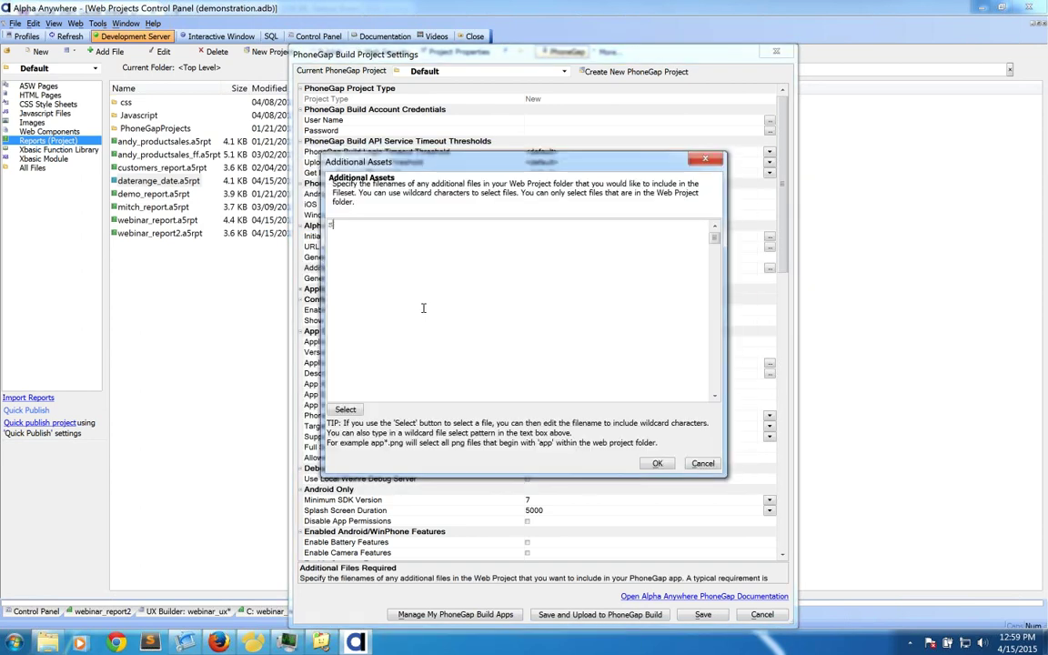
pyautogui.write('torelist.js')
pyautogui.doubleClick(381, 224)
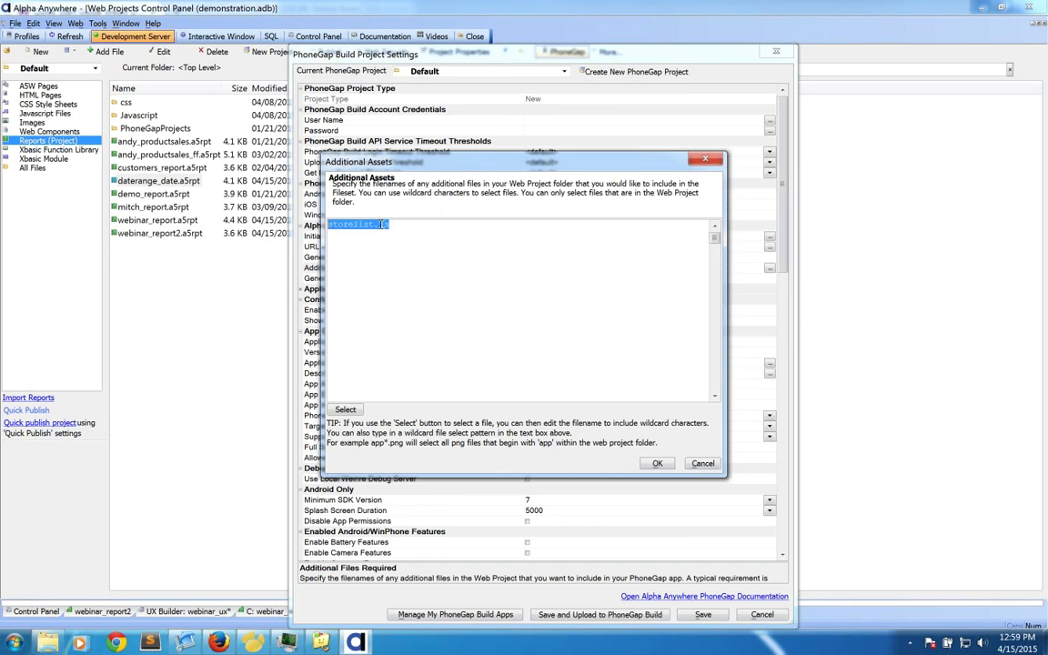
pyautogui.click(702, 463)
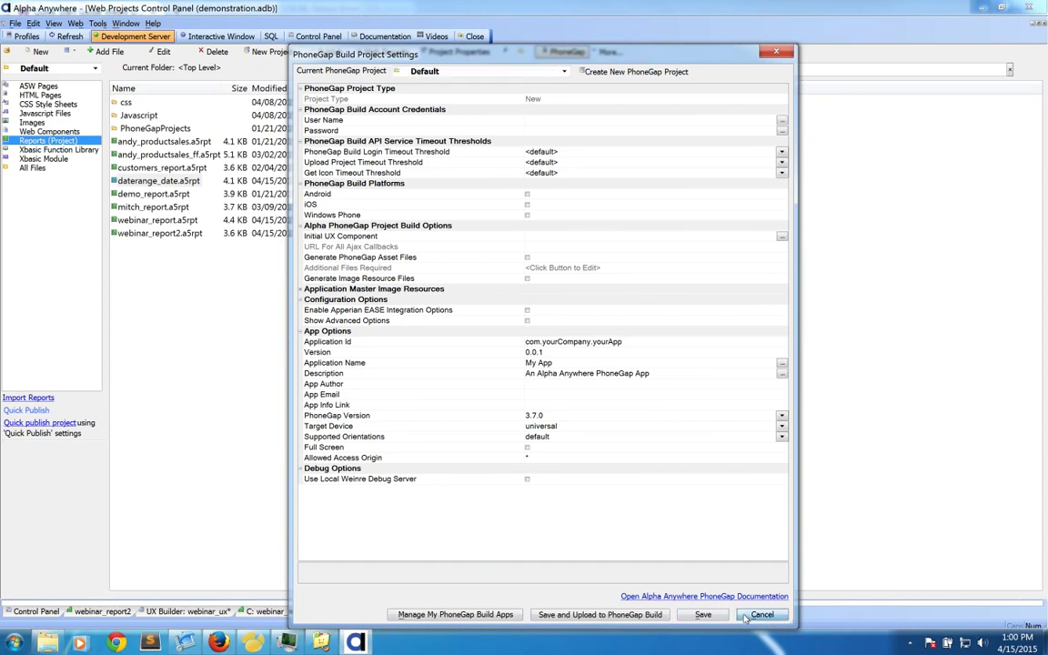
pyautogui.click(750, 615)
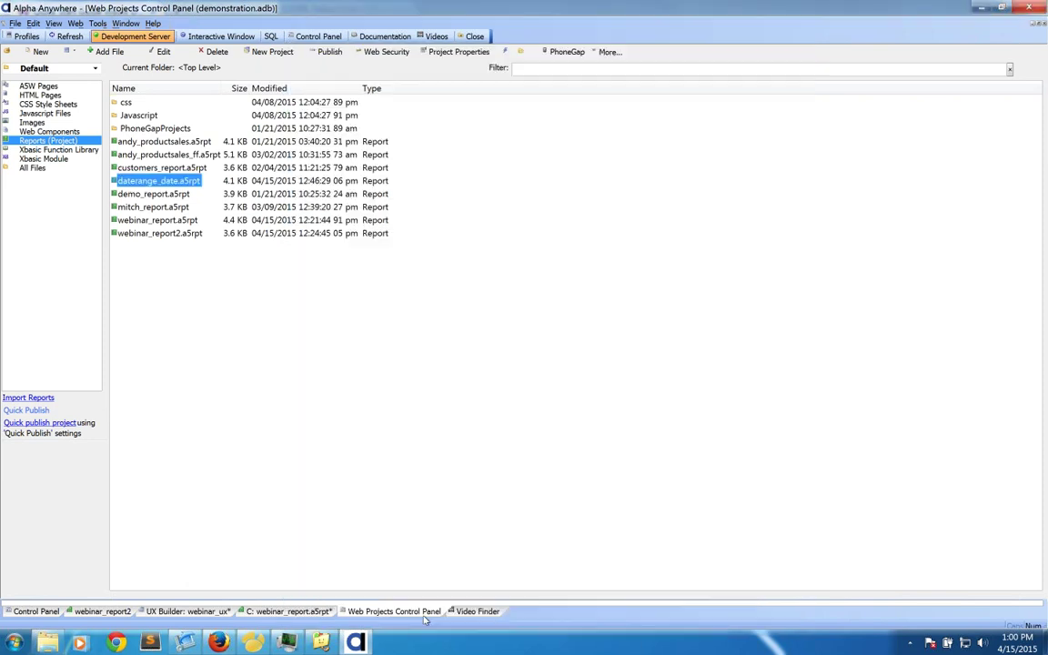
# - Open the List Builder for the list control in webinar_ux and review its data source and field definitions
pyautogui.click(222, 611)
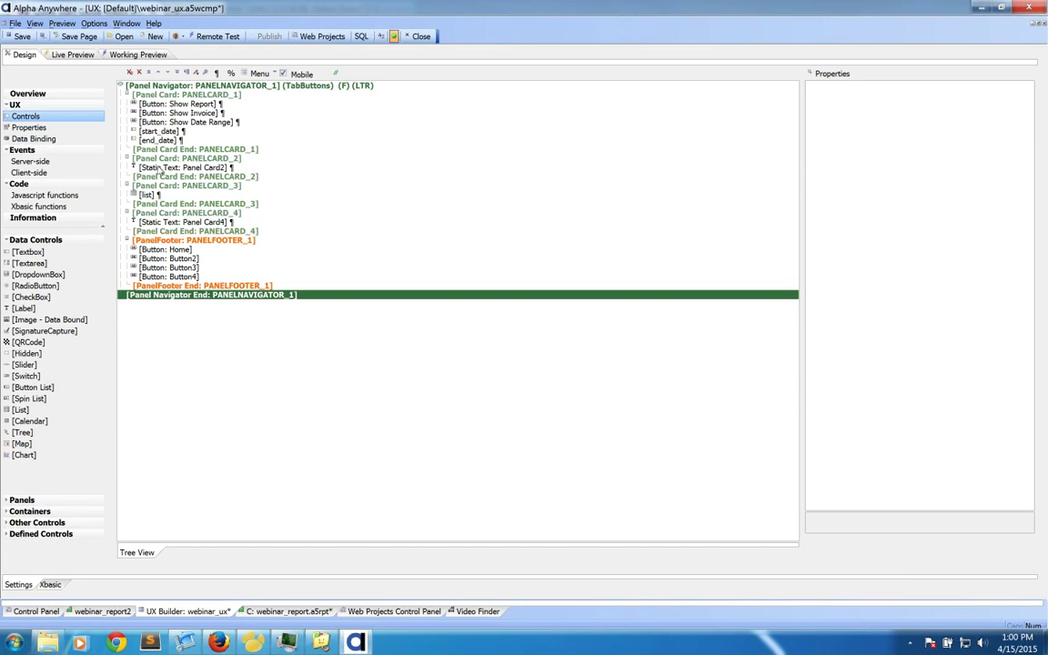
pyautogui.click(147, 194)
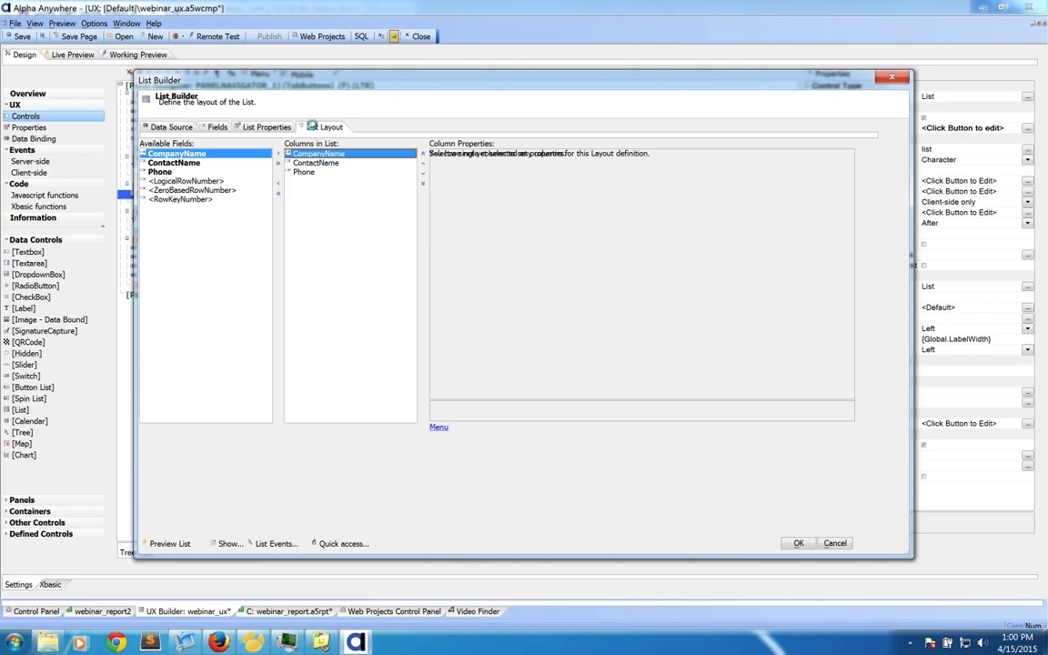
pyautogui.click(217, 127)
pyautogui.click(178, 127)
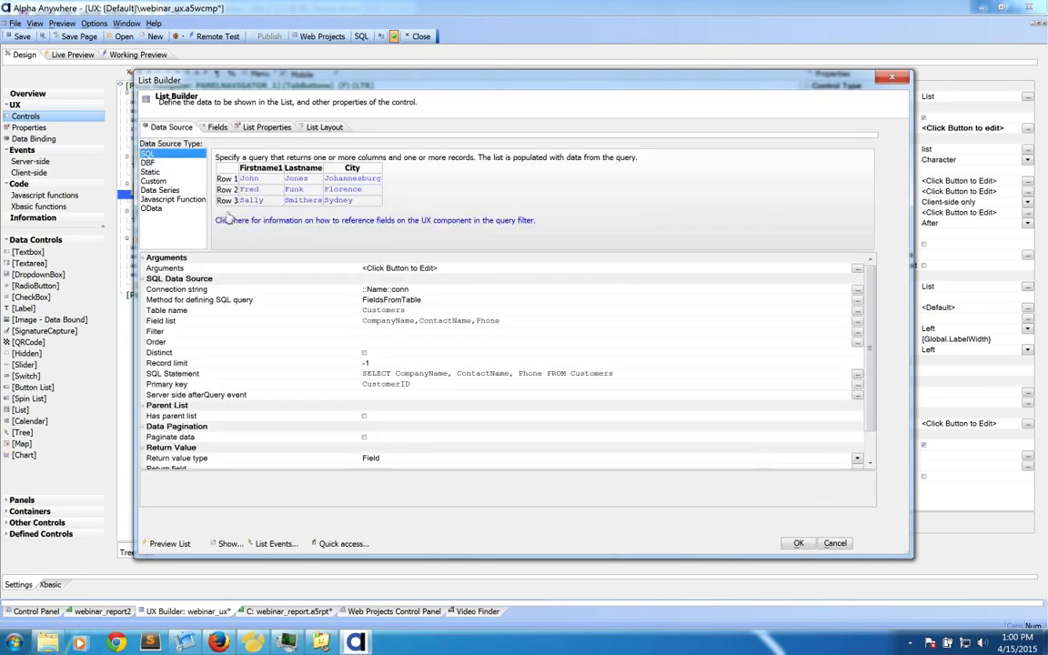
pyautogui.click(219, 127)
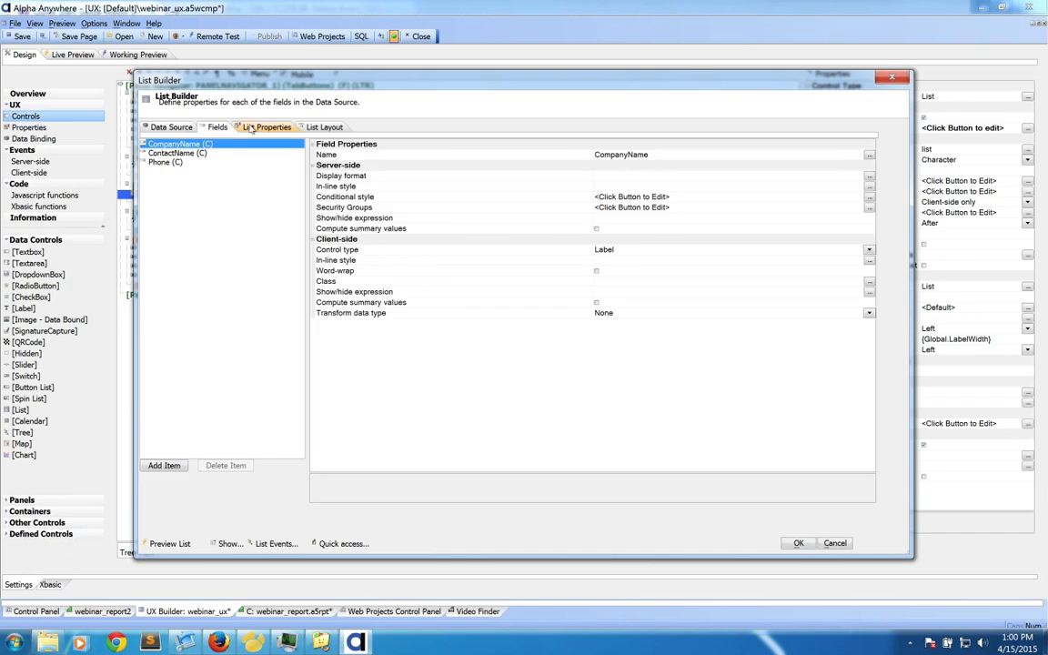
# - Enable Persist data to Local Storage for the list, read the option's full description, and accept the List Builder changes
pyautogui.click(242, 127)
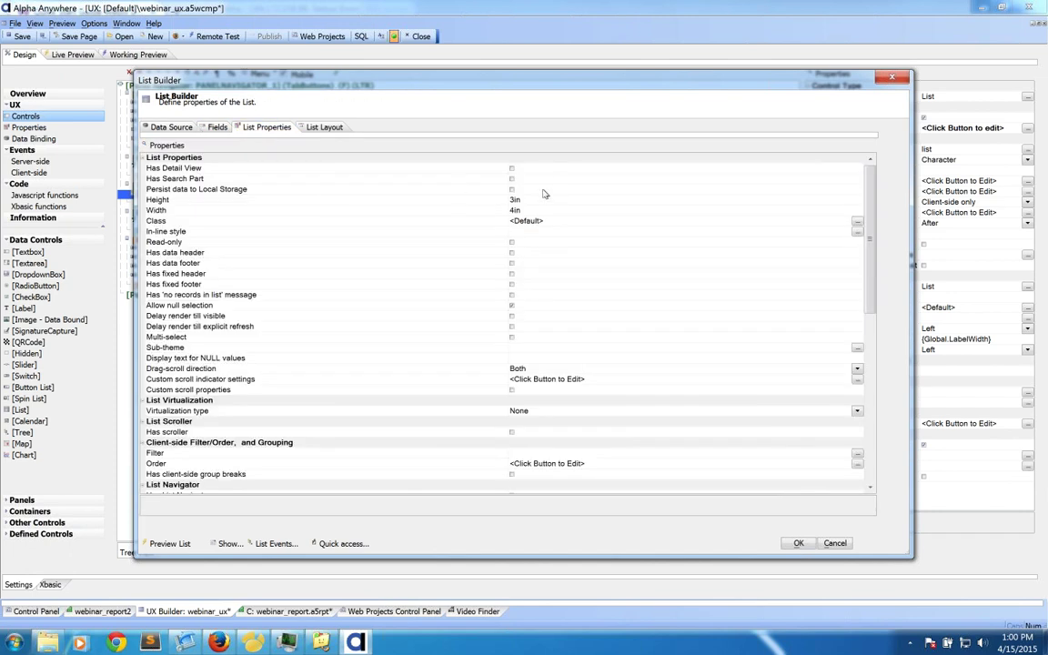
pyautogui.click(512, 189)
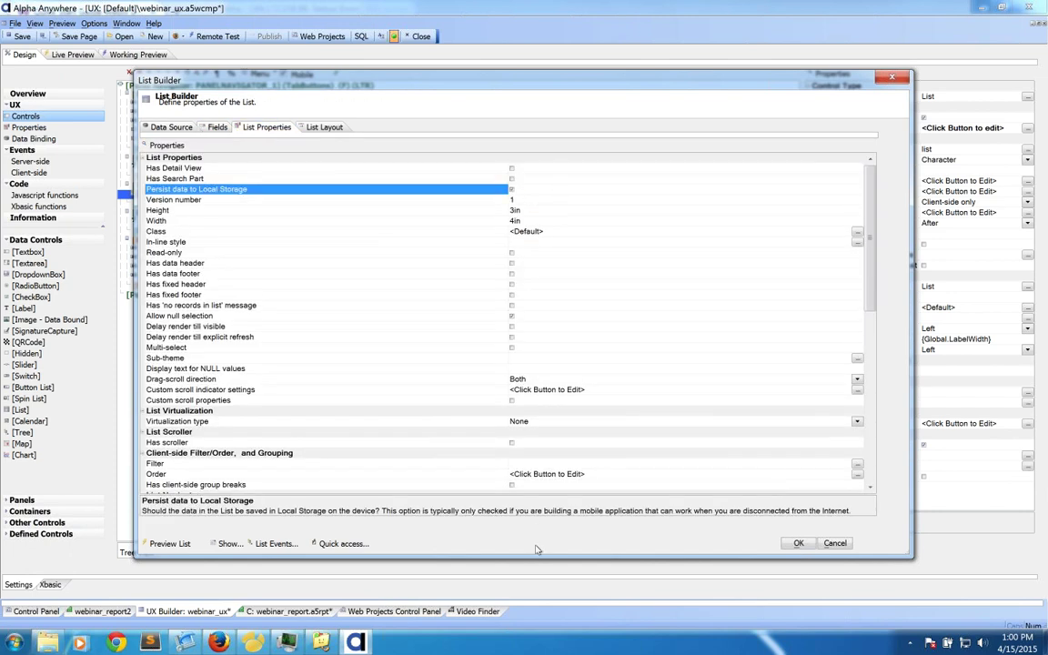
pyautogui.moveTo(536, 496); pyautogui.dragTo(409, 417)
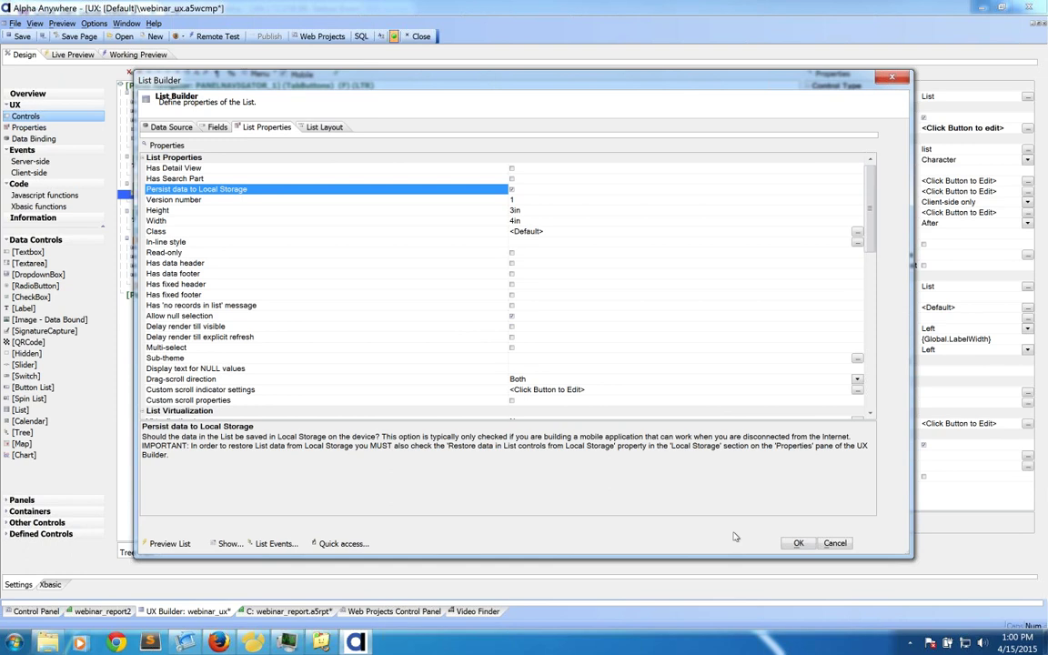
pyautogui.click(799, 543)
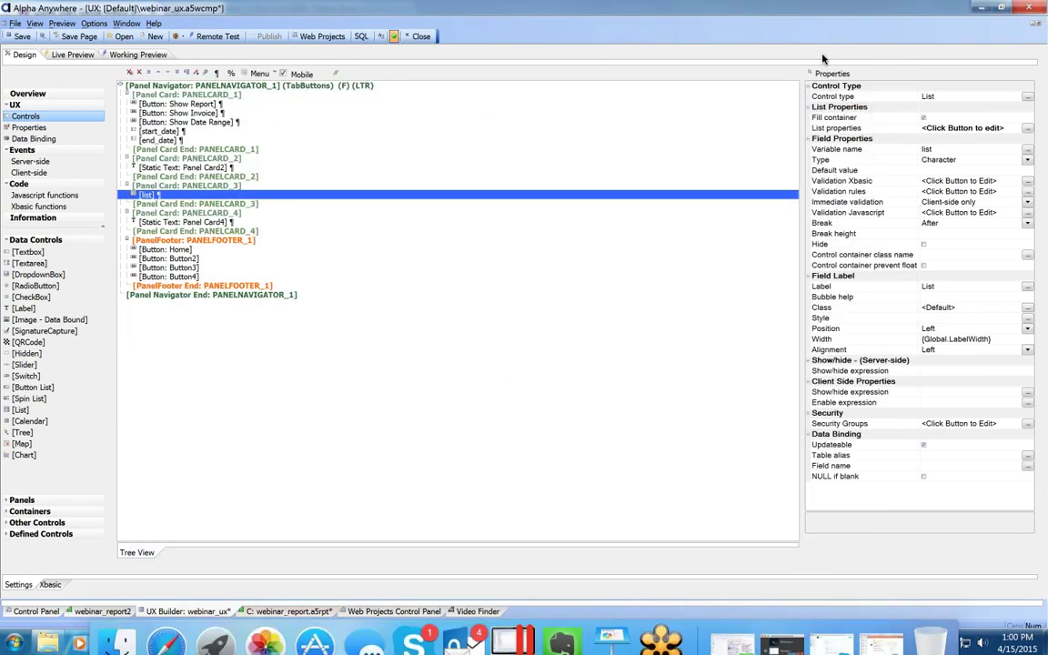
pyautogui.hotkey('ctrl', 'Up')
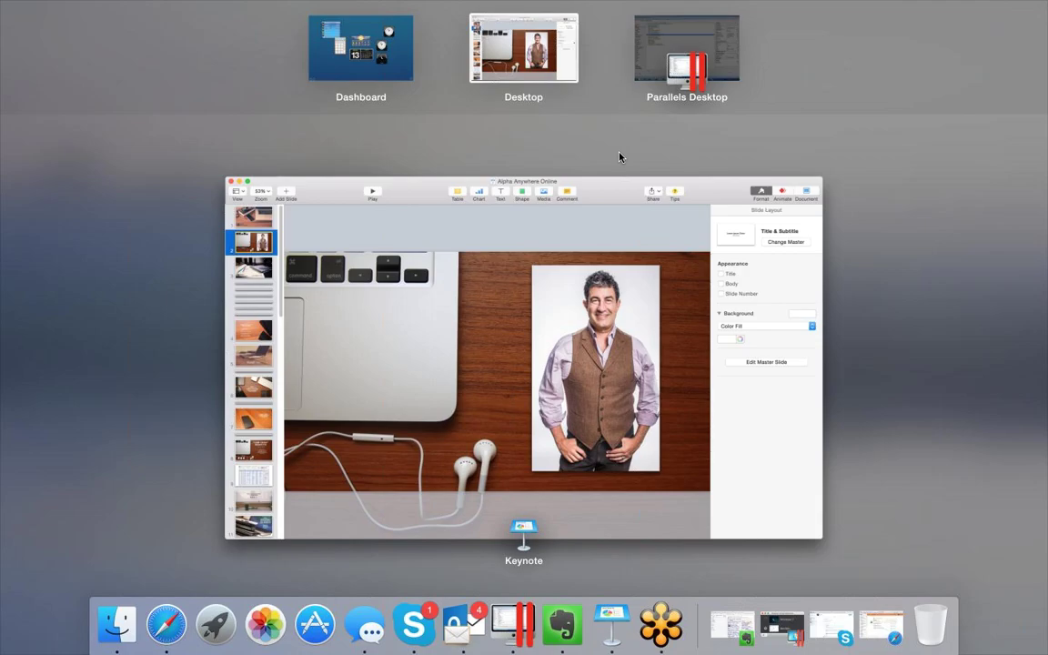
pyautogui.click(687, 50)
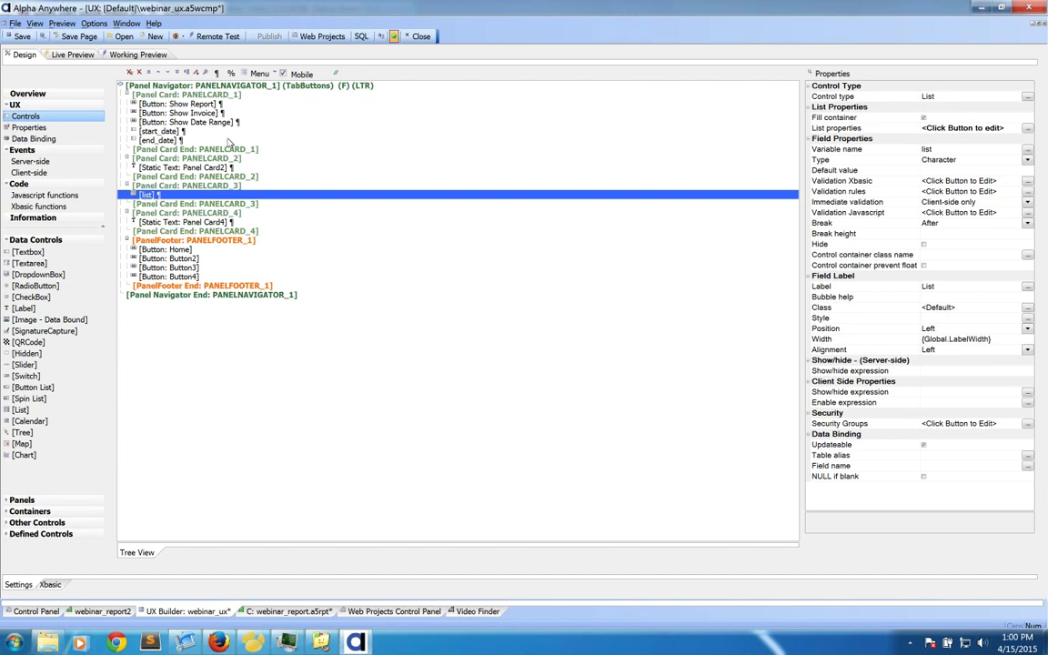
pyautogui.click(169, 196)
# - Switch to the Alpha Anywhere Online presentation in Keynote
pyautogui.hotkey('ctrl', 'Up')
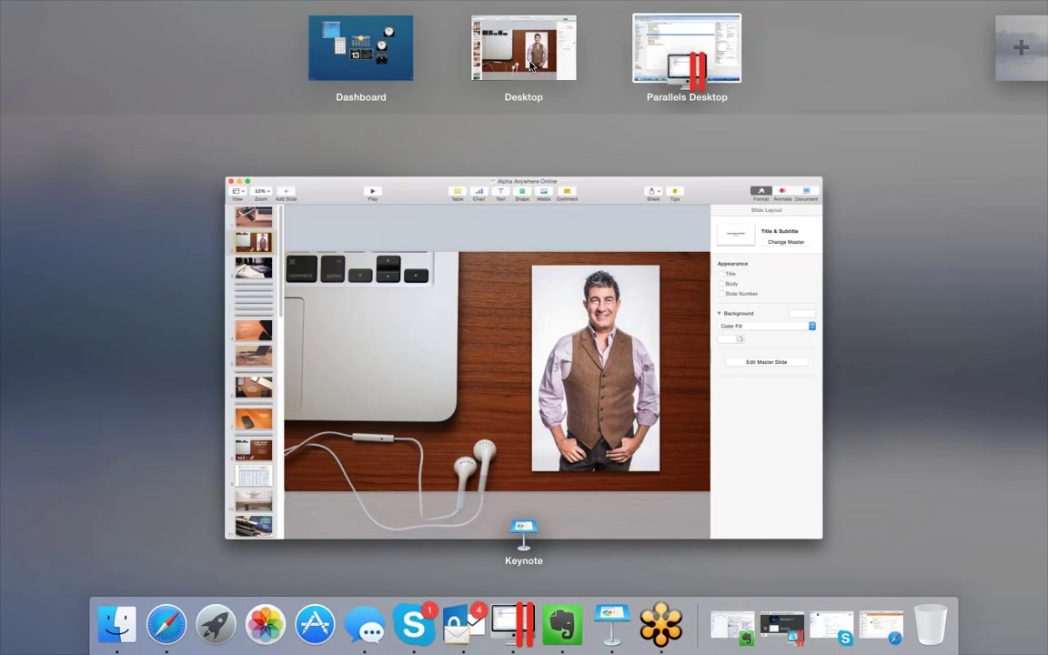
pyautogui.click(507, 258)
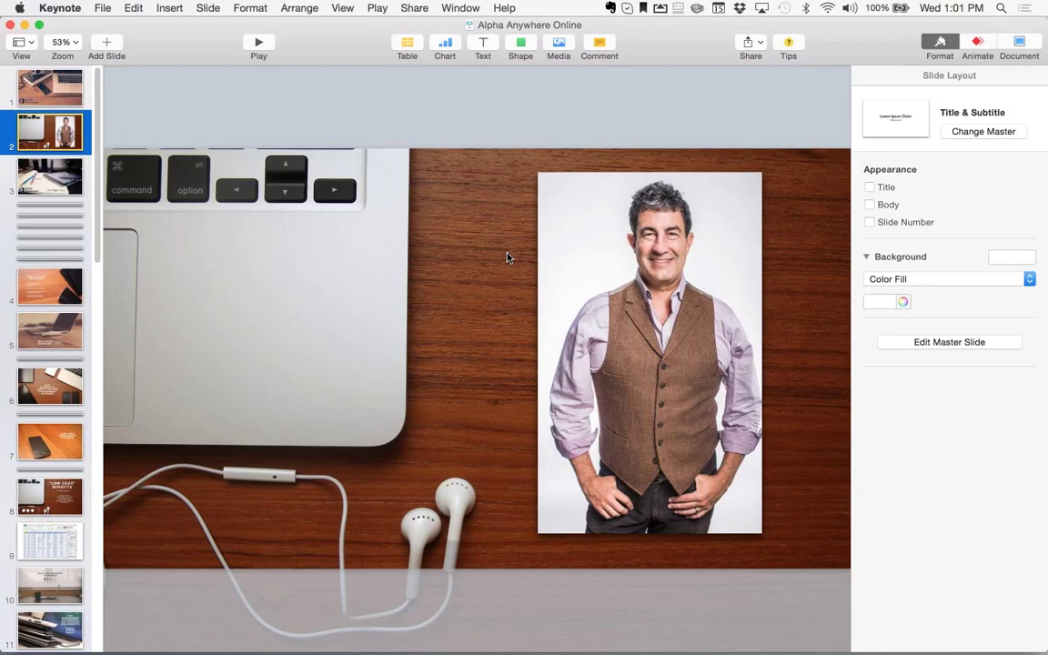